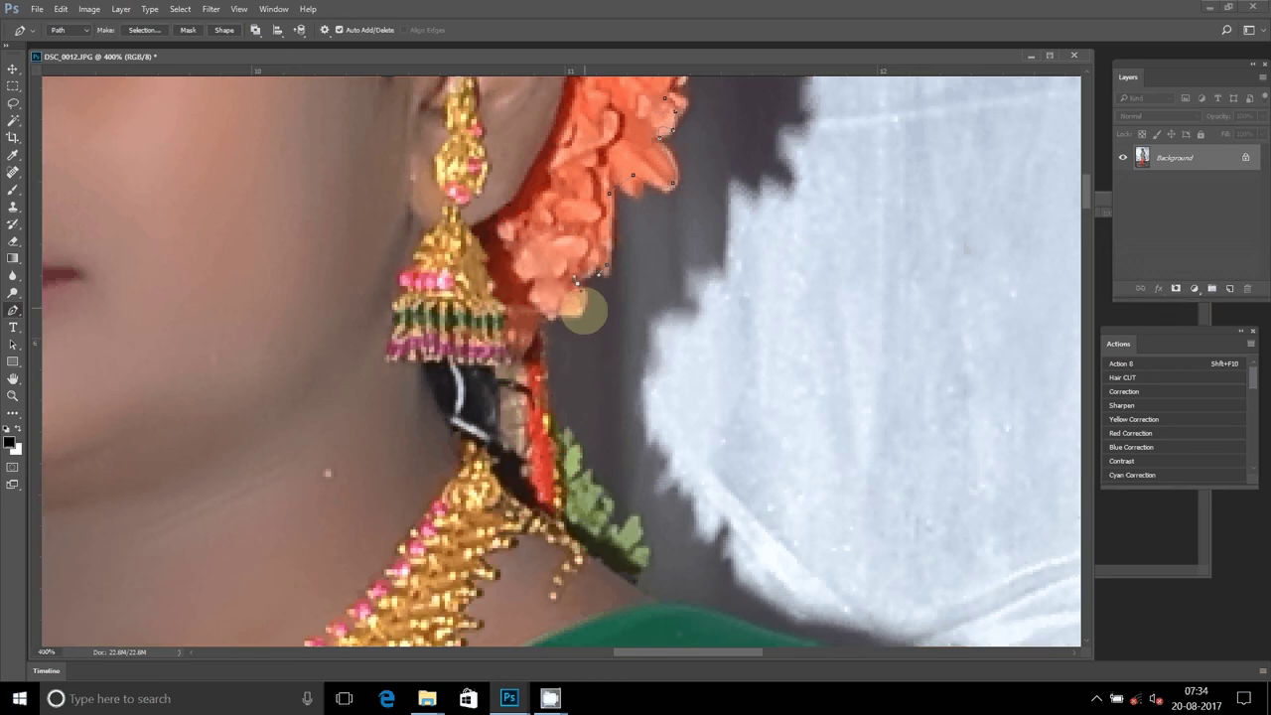
Trace pen anchors from the earring flowers down the green leaves and along the shoulder
click(536, 323)
click(551, 416)
drag(573, 434, 548, 231)
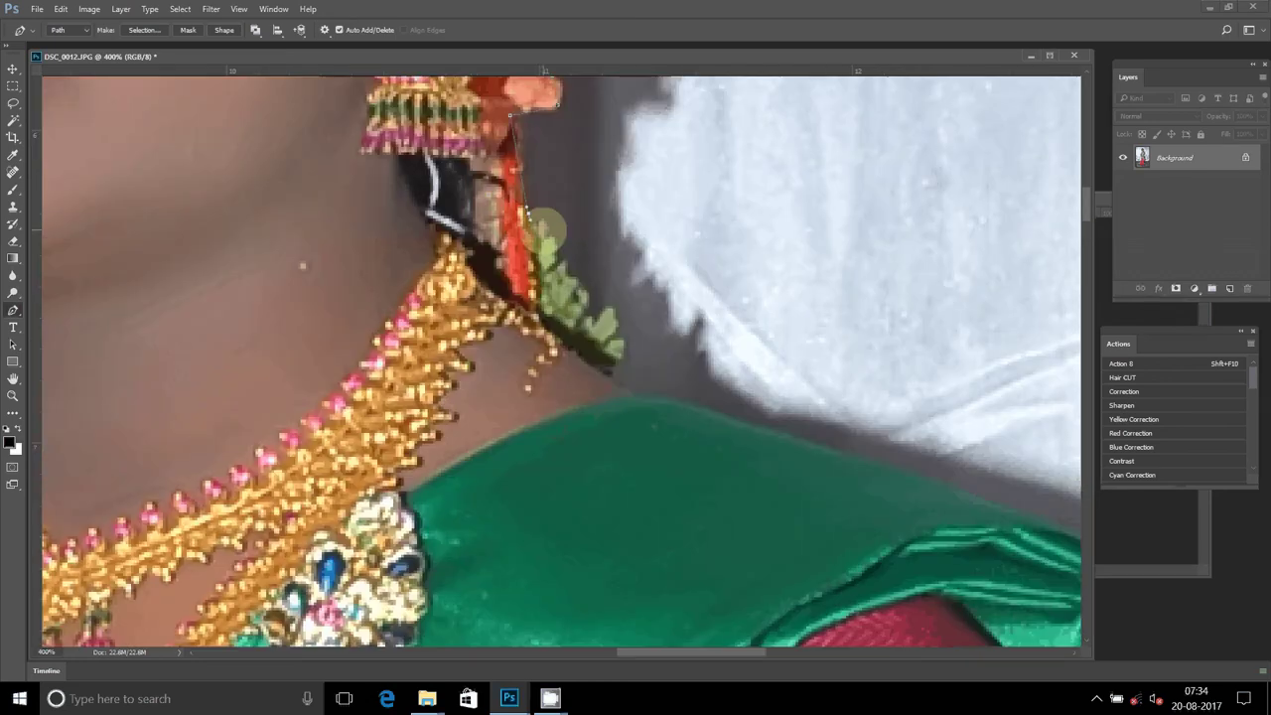
click(611, 313)
click(623, 329)
click(616, 368)
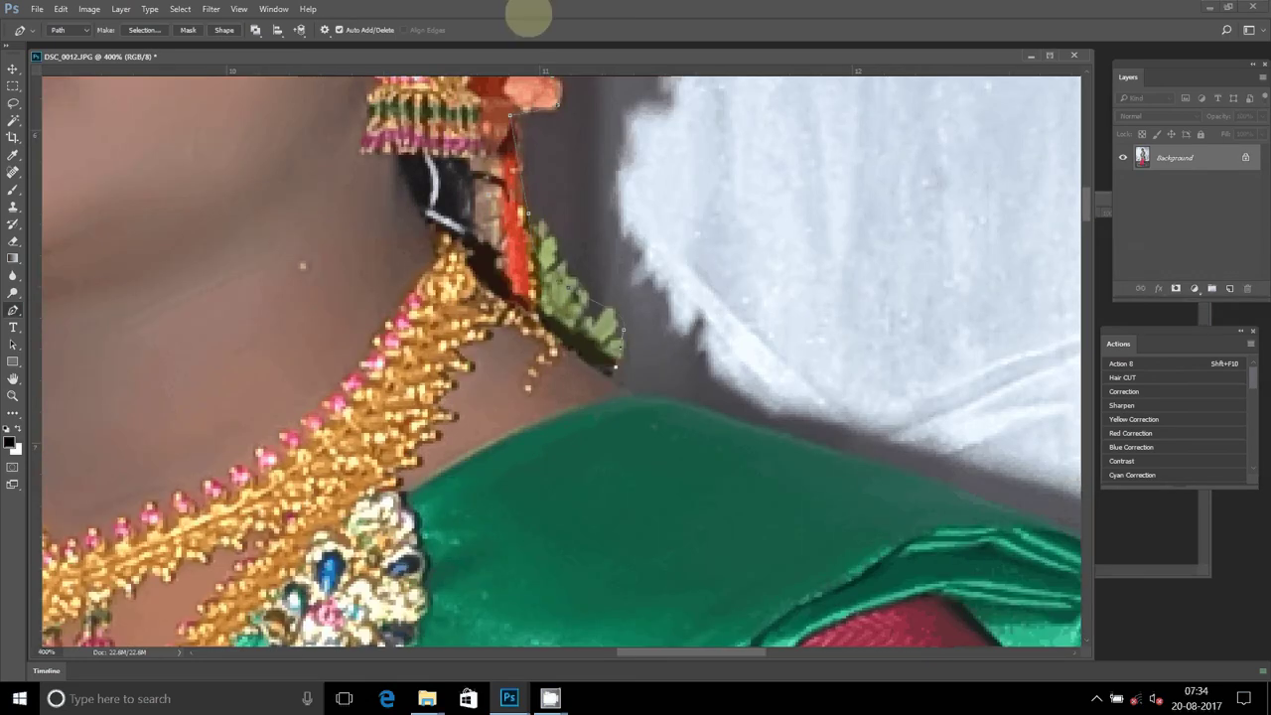
click(645, 395)
click(700, 409)
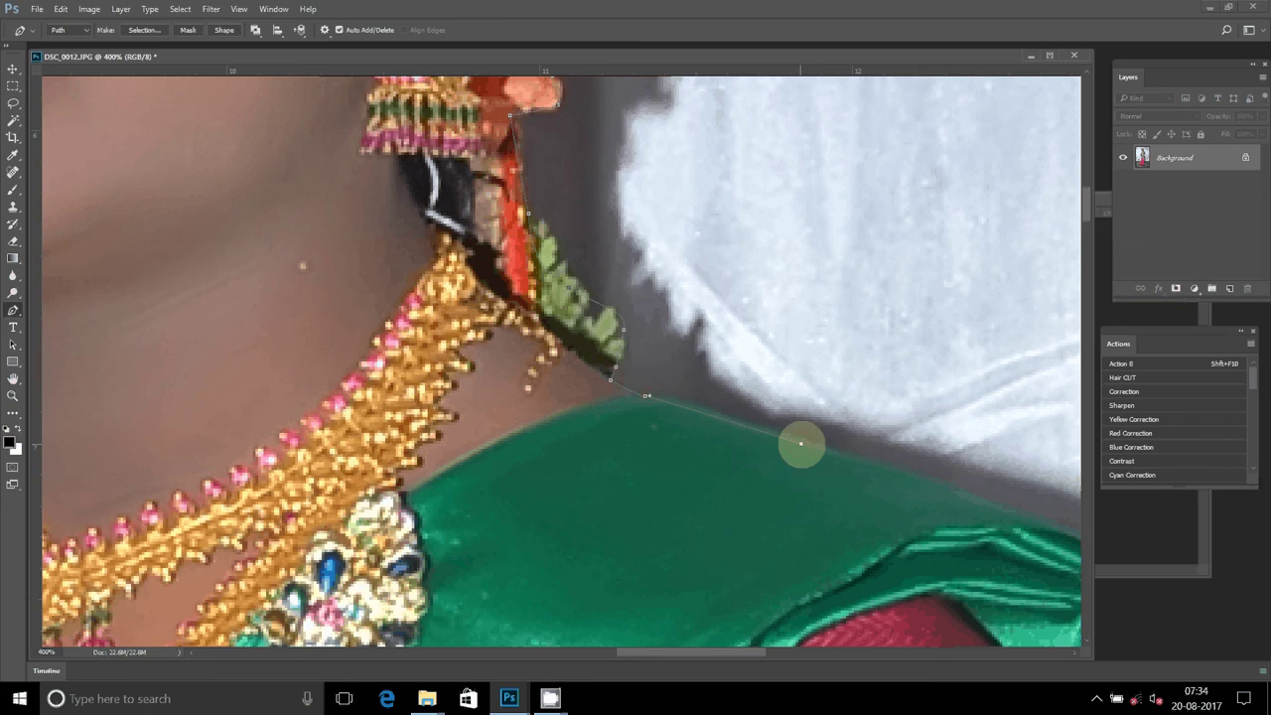
click(800, 443)
click(900, 478)
drag(900, 484, 719, 372)
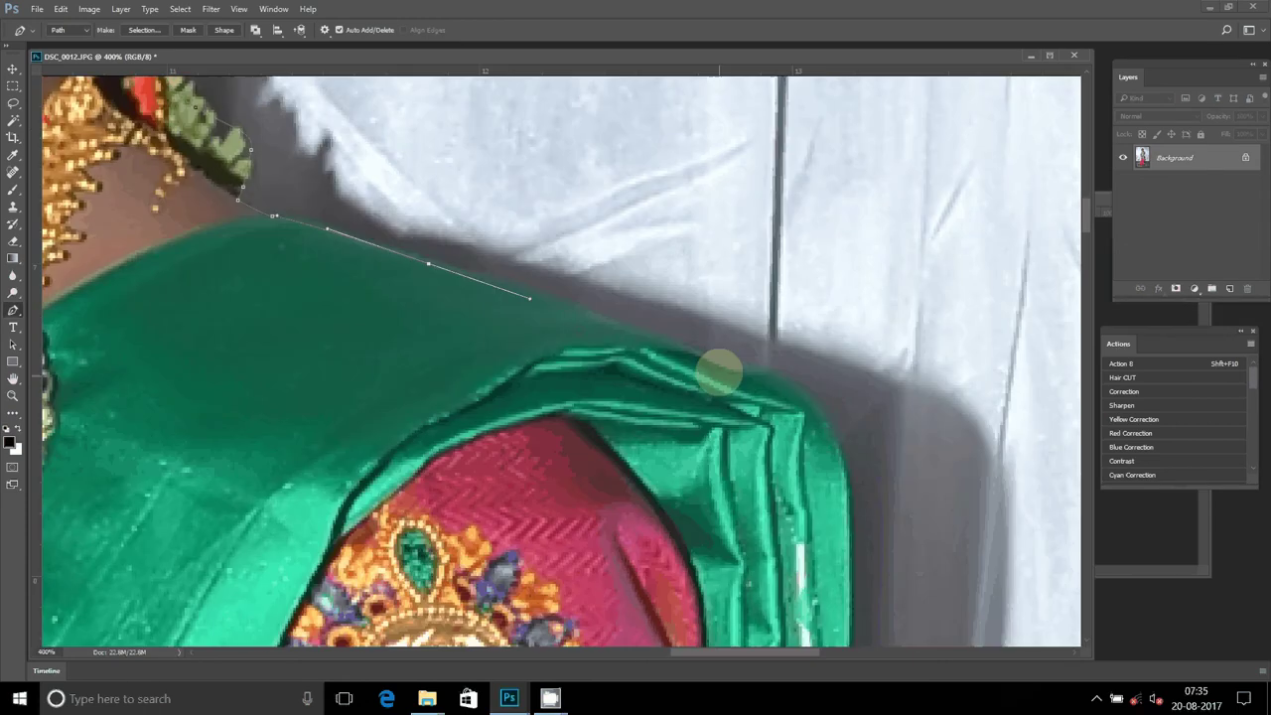
click(792, 395)
click(832, 457)
Continue the pen path down the sleeve edge and the arm's outer edge
drag(847, 565, 743, 226)
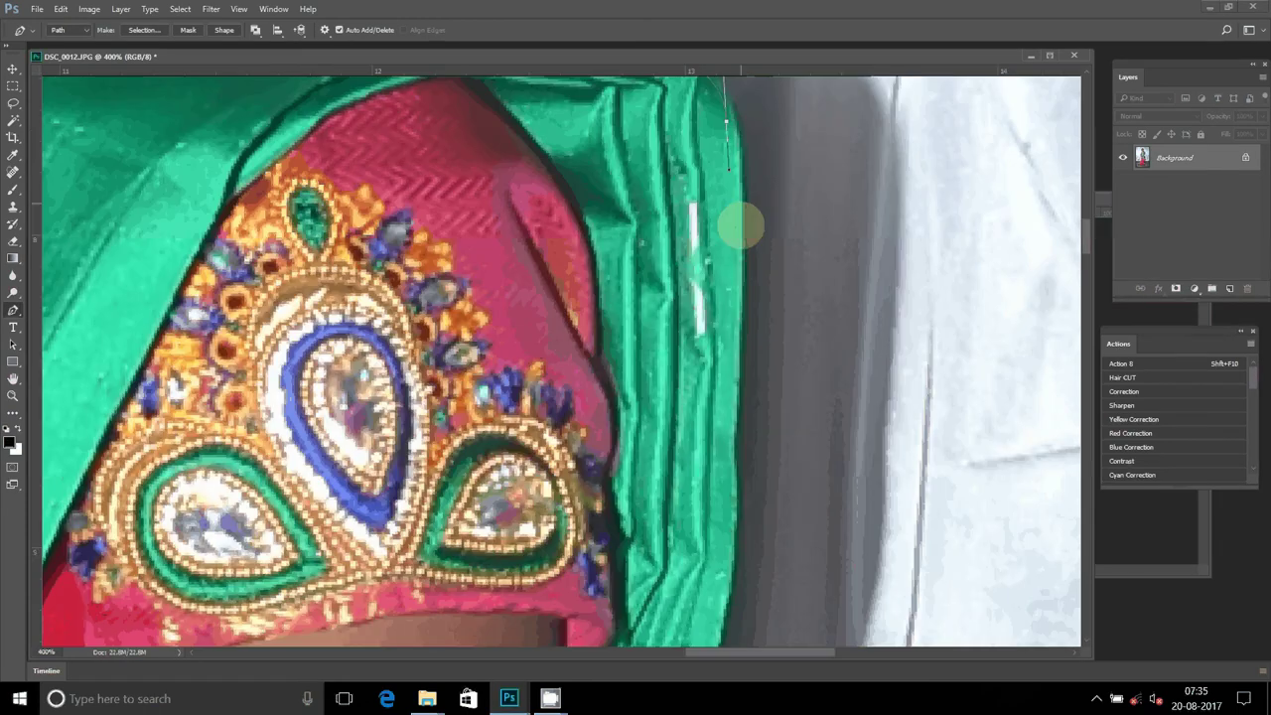
scroll(743, 227, down, 5)
click(686, 424)
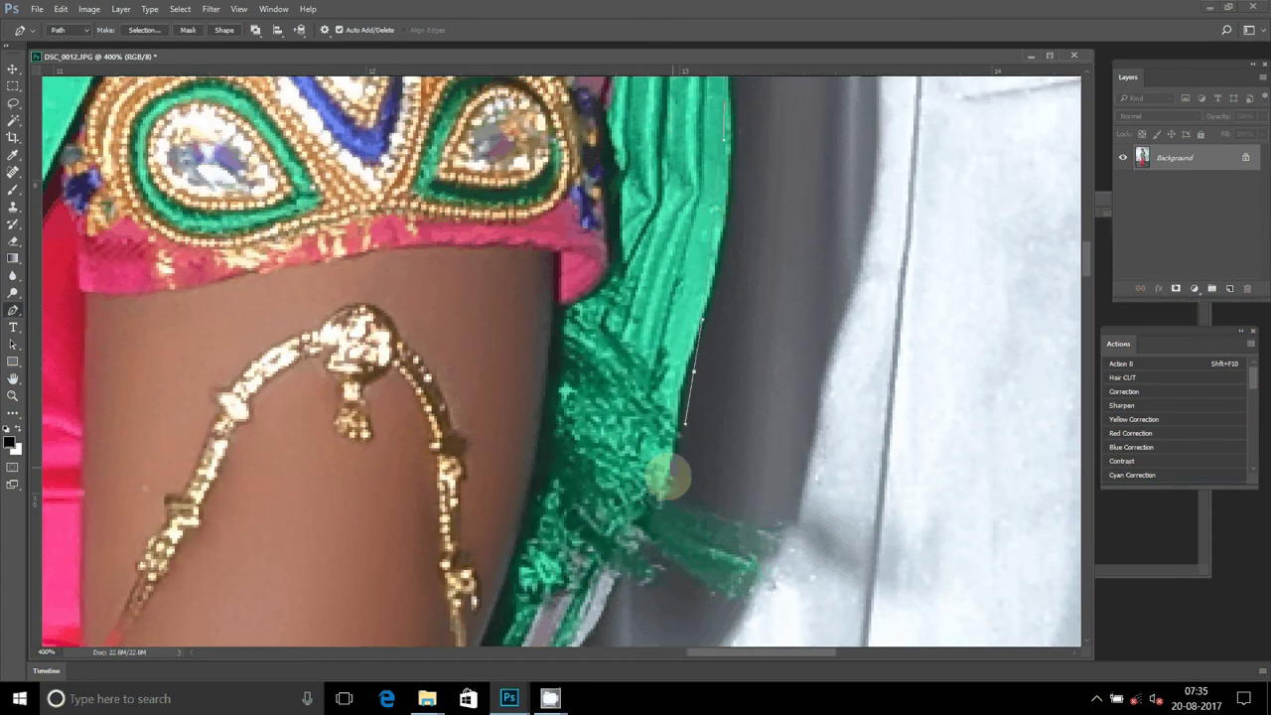
drag(667, 478, 732, 165)
click(635, 342)
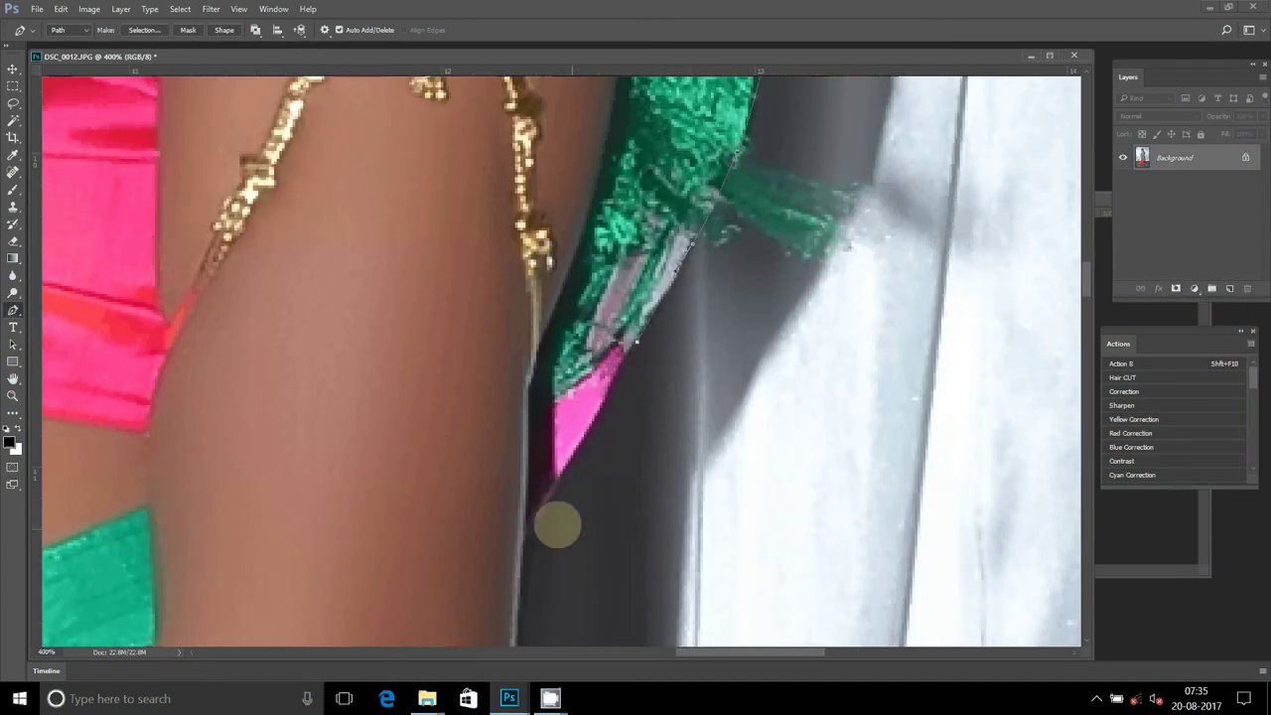
click(527, 516)
click(527, 564)
drag(517, 603, 560, 210)
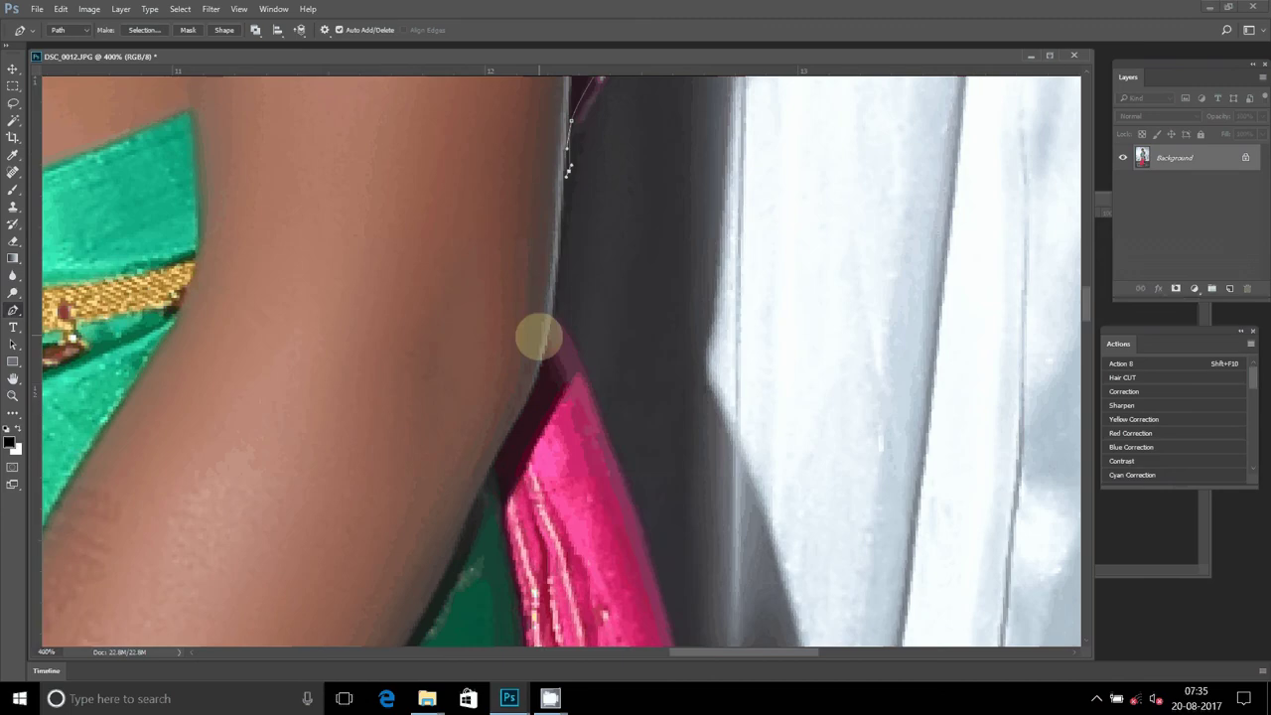
drag(555, 314, 560, 340)
Curve the path down the pink saree edge, around the corner and along the tassel bottoms
drag(670, 592, 598, 511)
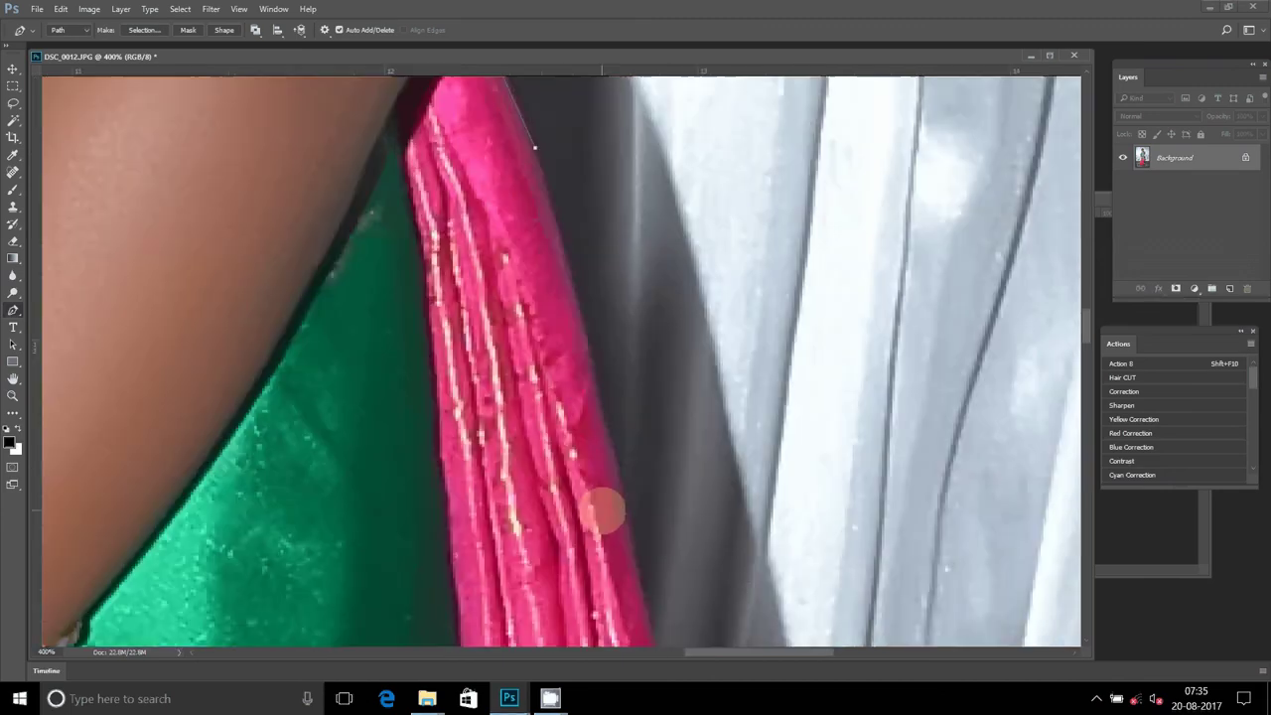
mouse_move(600, 423)
mouse_down()
mouse_move(618, 492)
mouse_move(582, 483)
mouse_move(601, 553)
mouse_move(563, 210)
mouse_up()
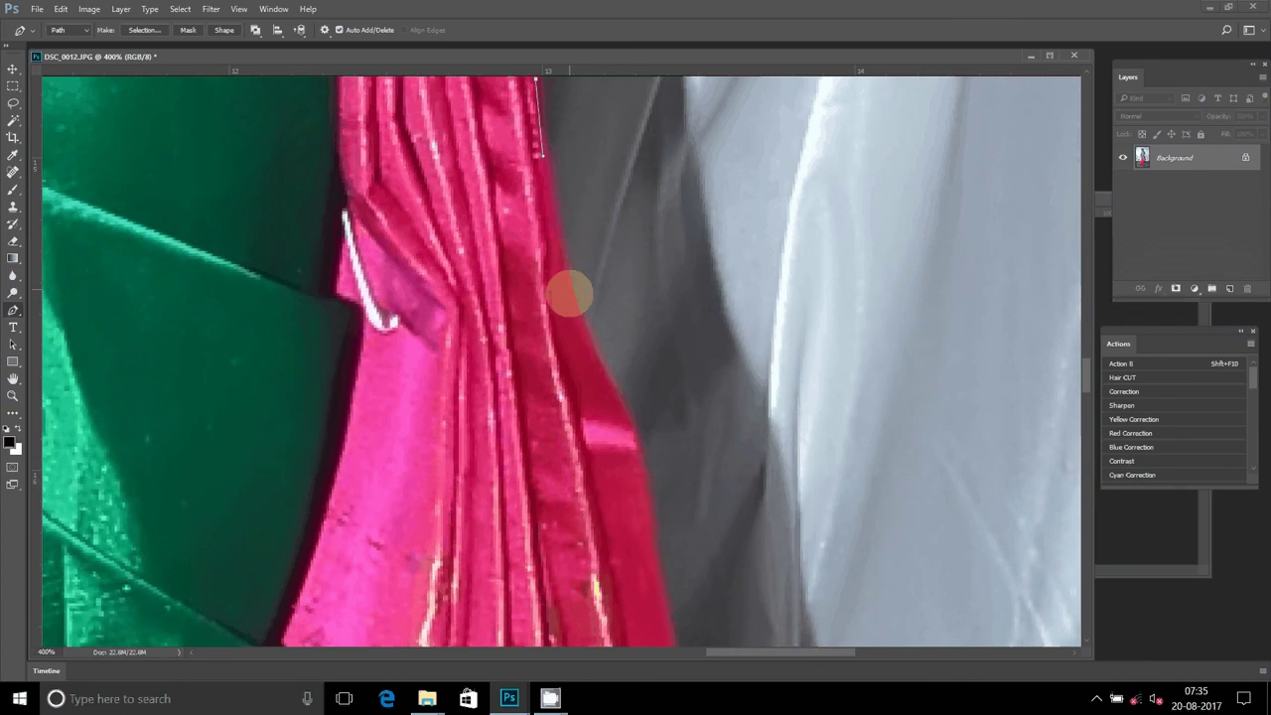
mouse_move(569, 292)
mouse_down()
mouse_move(642, 459)
mouse_move(604, 213)
mouse_up()
drag(662, 504, 661, 245)
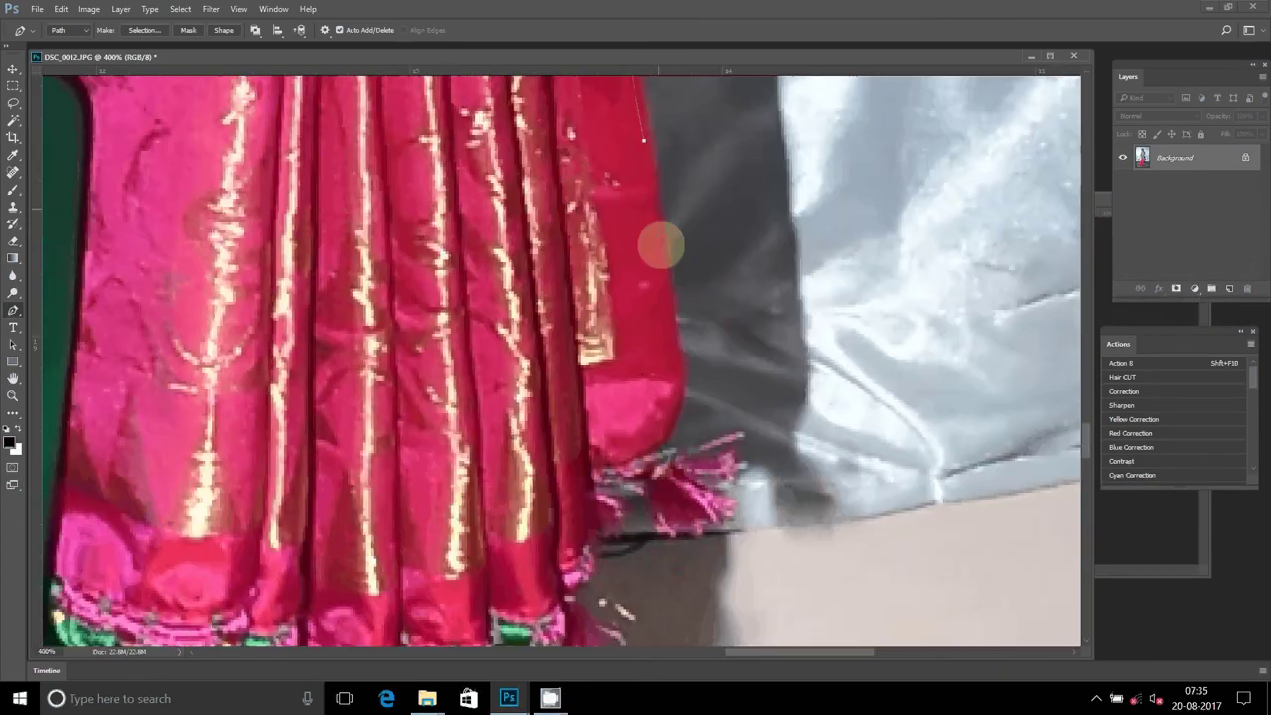
drag(679, 411, 667, 453)
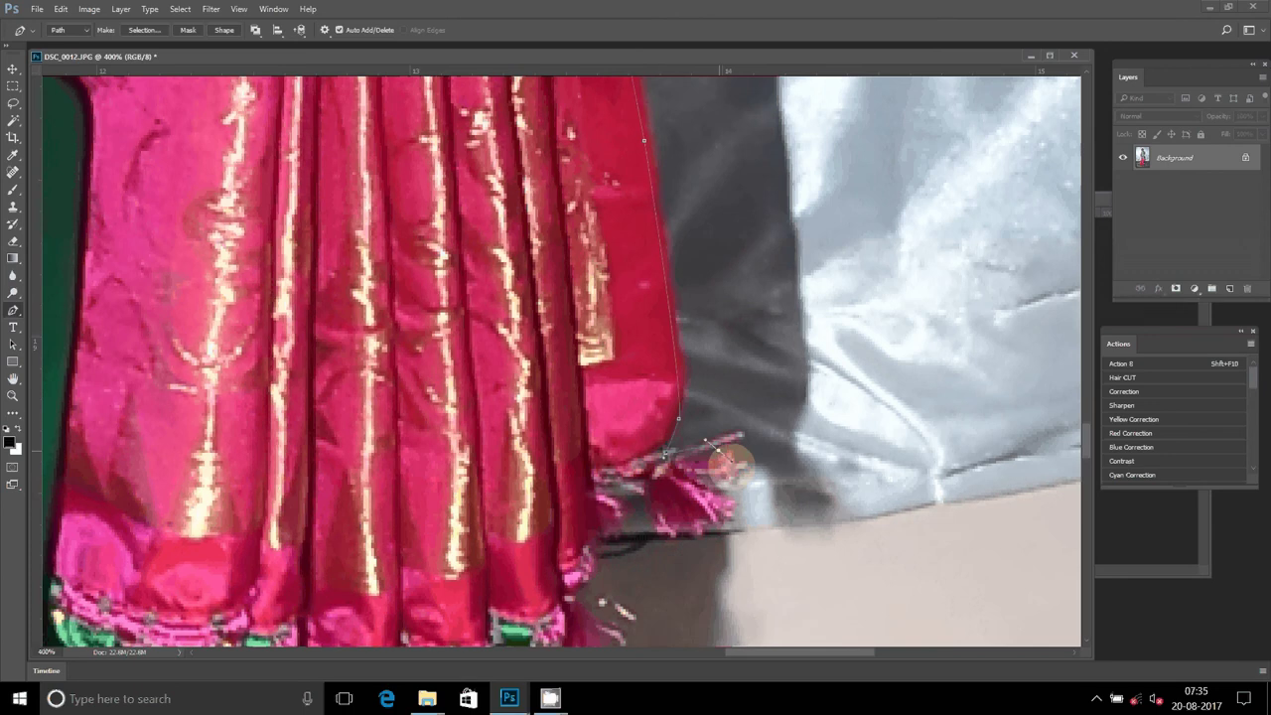
drag(716, 494, 715, 541)
drag(603, 528, 641, 263)
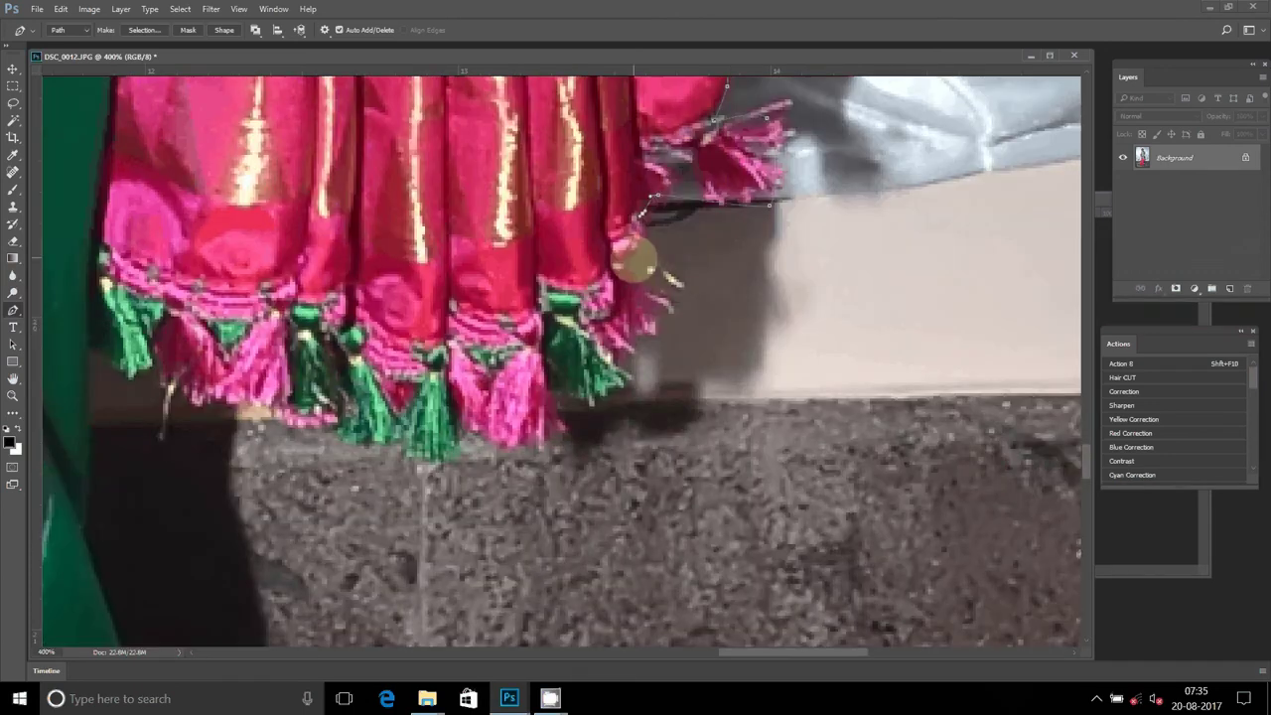
drag(564, 392, 590, 394)
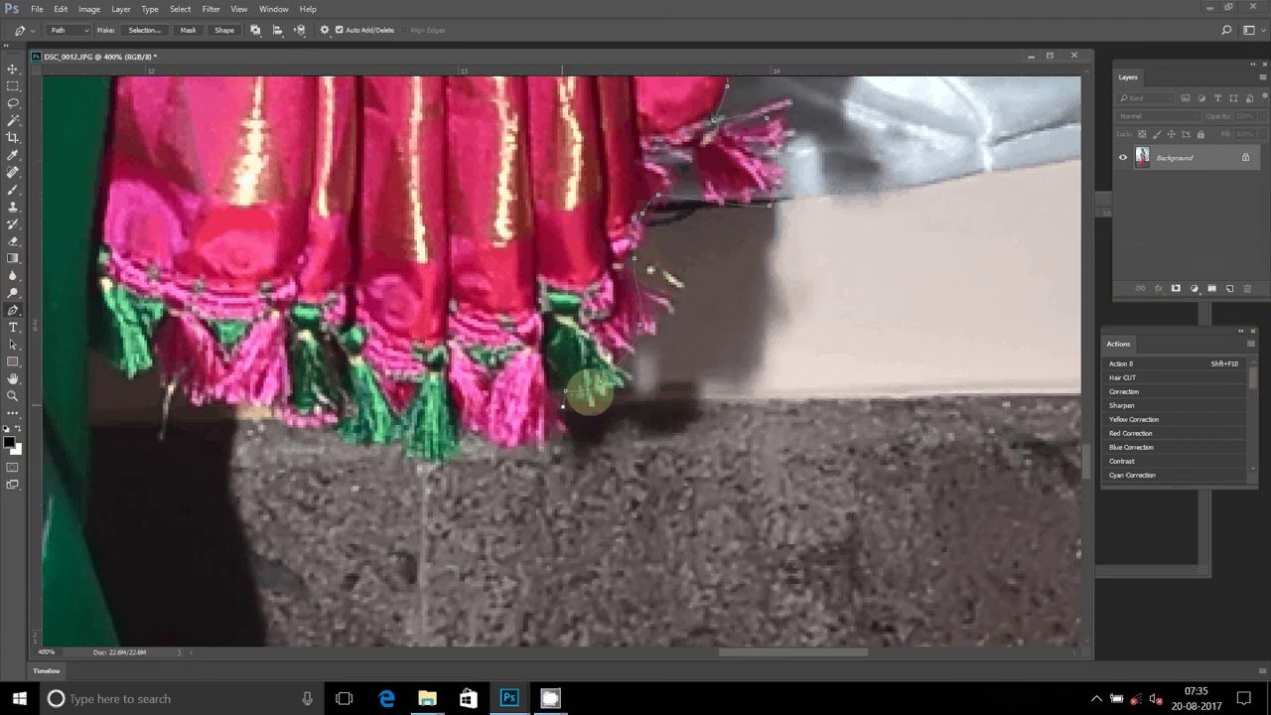
drag(552, 441, 579, 435)
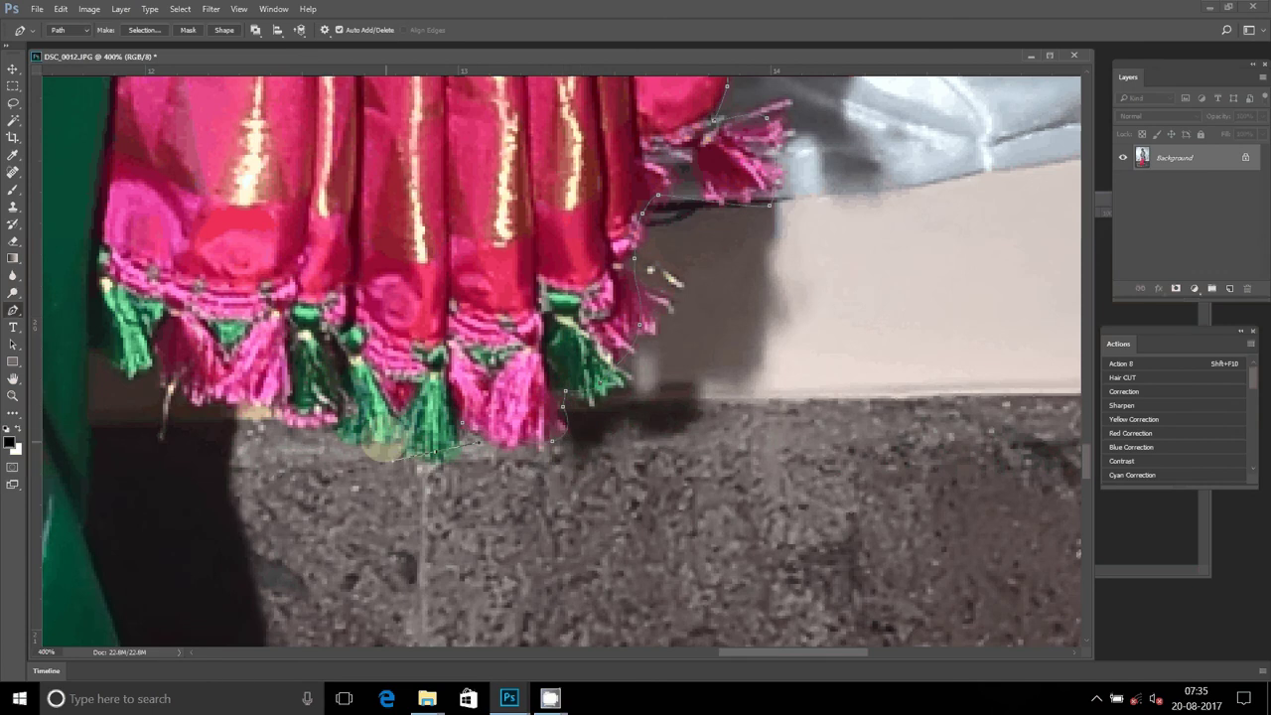
drag(216, 415, 668, 405)
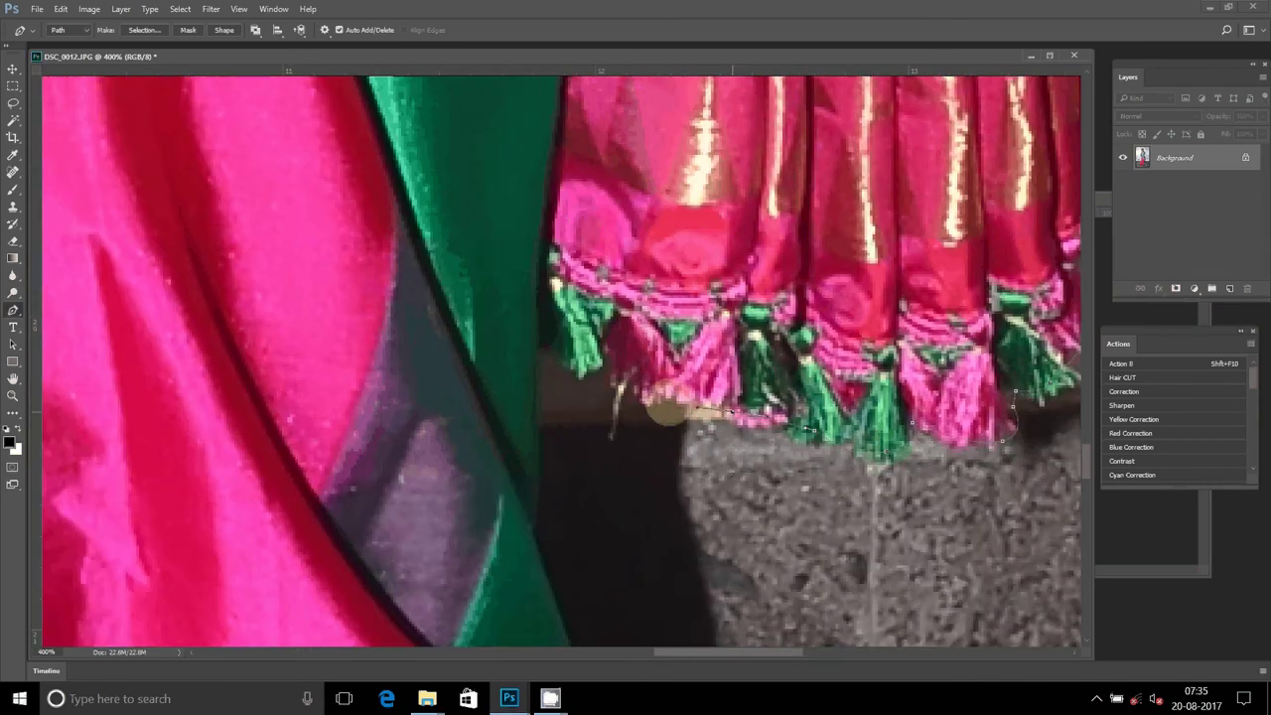
Extend the pen path past the tassels, down the green fabric to the saree hem
click(543, 348)
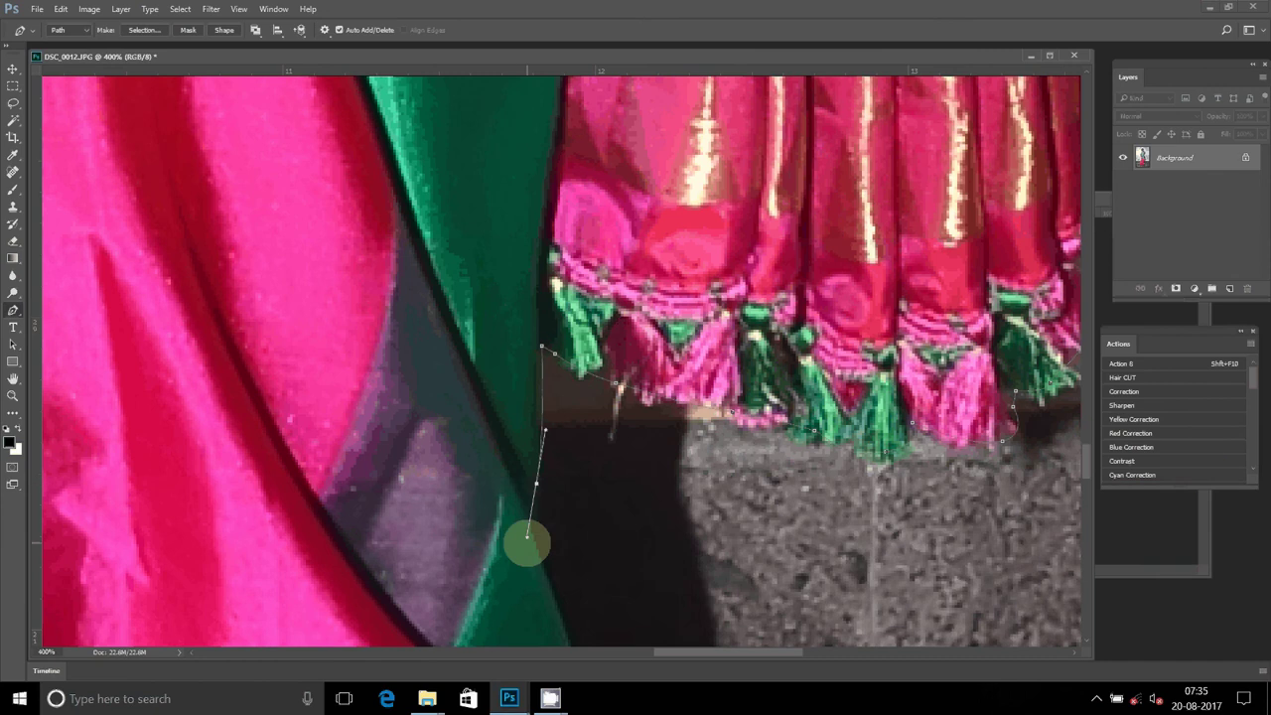
click(524, 537)
scroll(537, 298, down, 5)
click(558, 308)
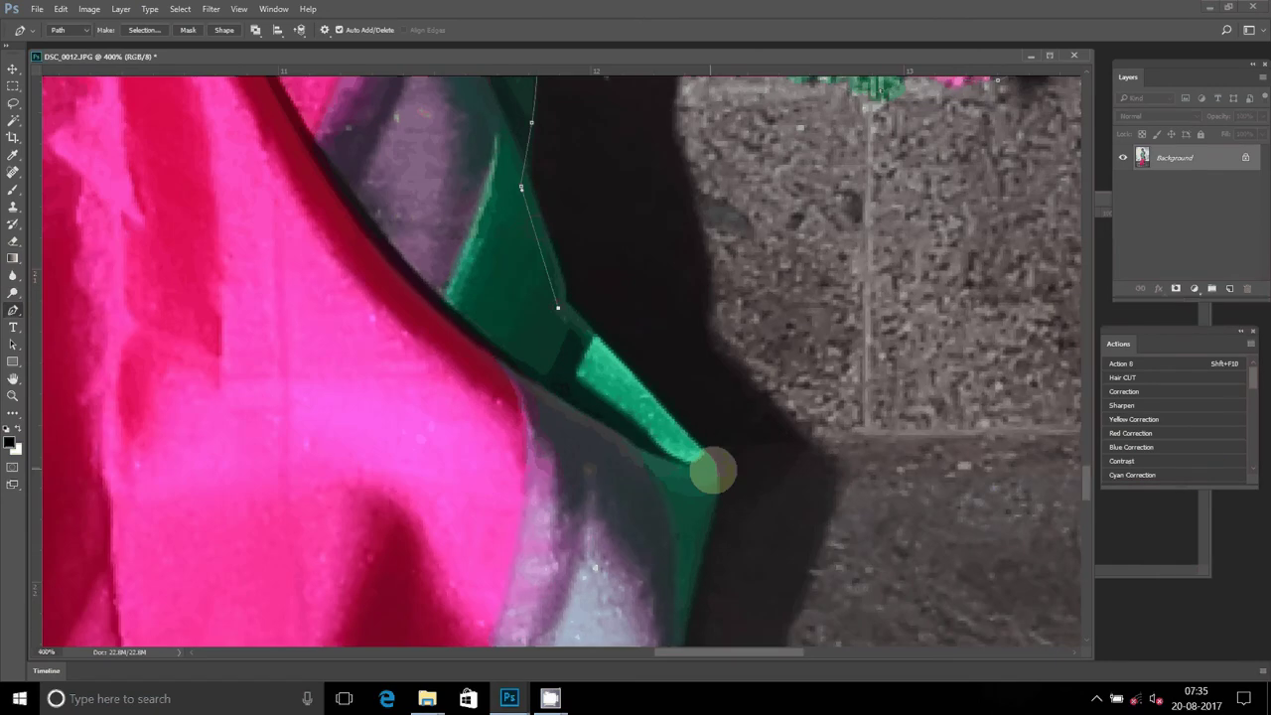
click(714, 468)
click(701, 554)
scroll(702, 554, down, 3)
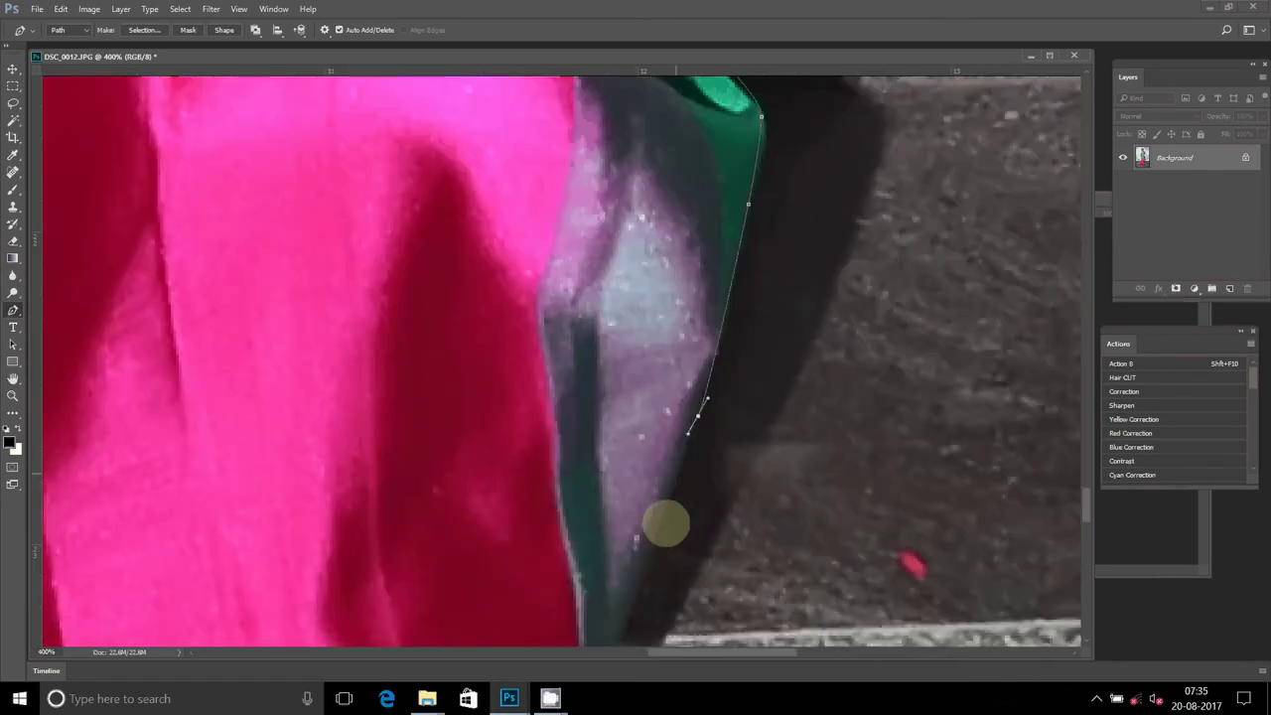
scroll(732, 216, down, 3)
scroll(684, 238, down, 2)
click(685, 239)
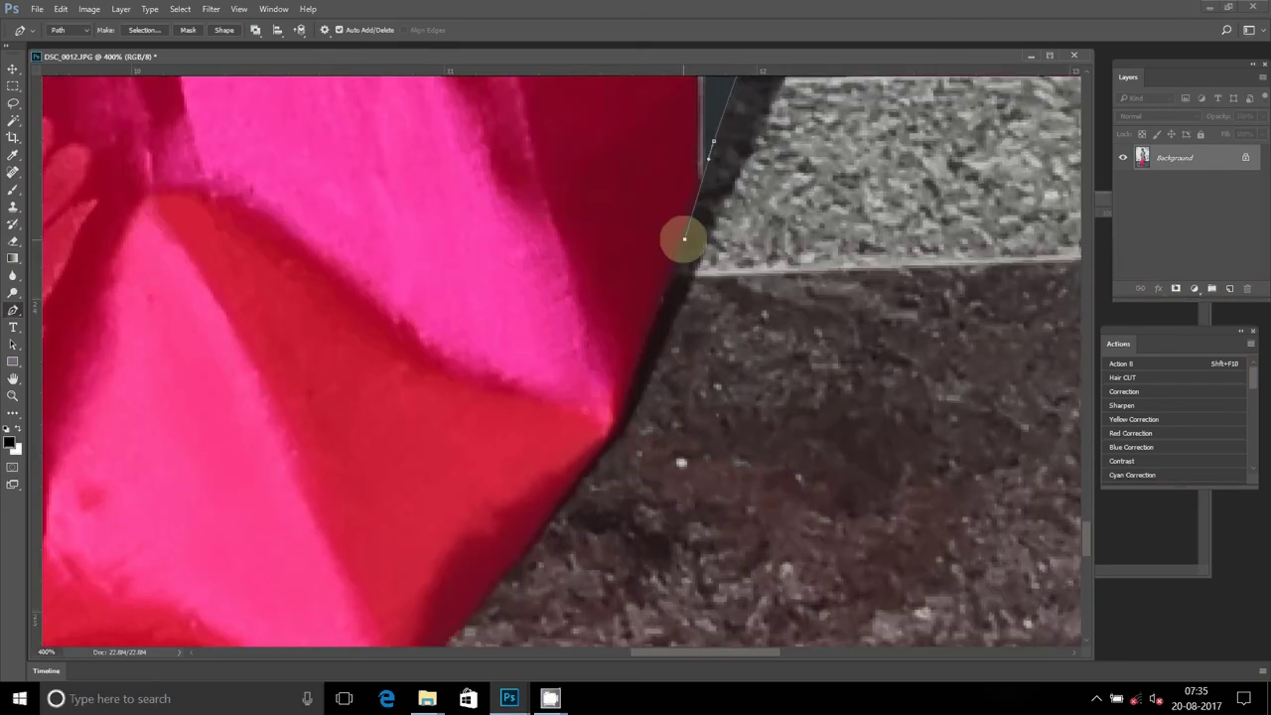
scroll(682, 239, down, 3)
click(622, 366)
Add pen anchors along the saree's lower hem to the cloth's bottom edge
drag(456, 559, 705, 285)
click(702, 300)
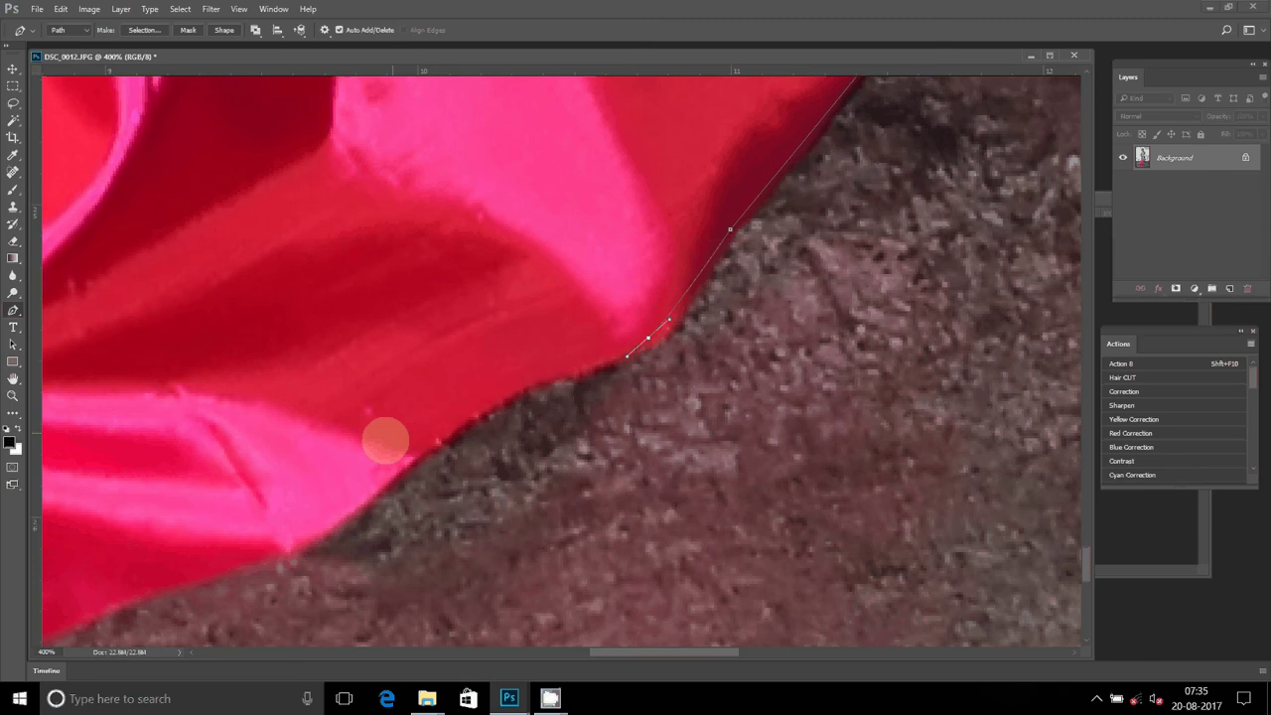
drag(383, 440, 810, 283)
click(806, 331)
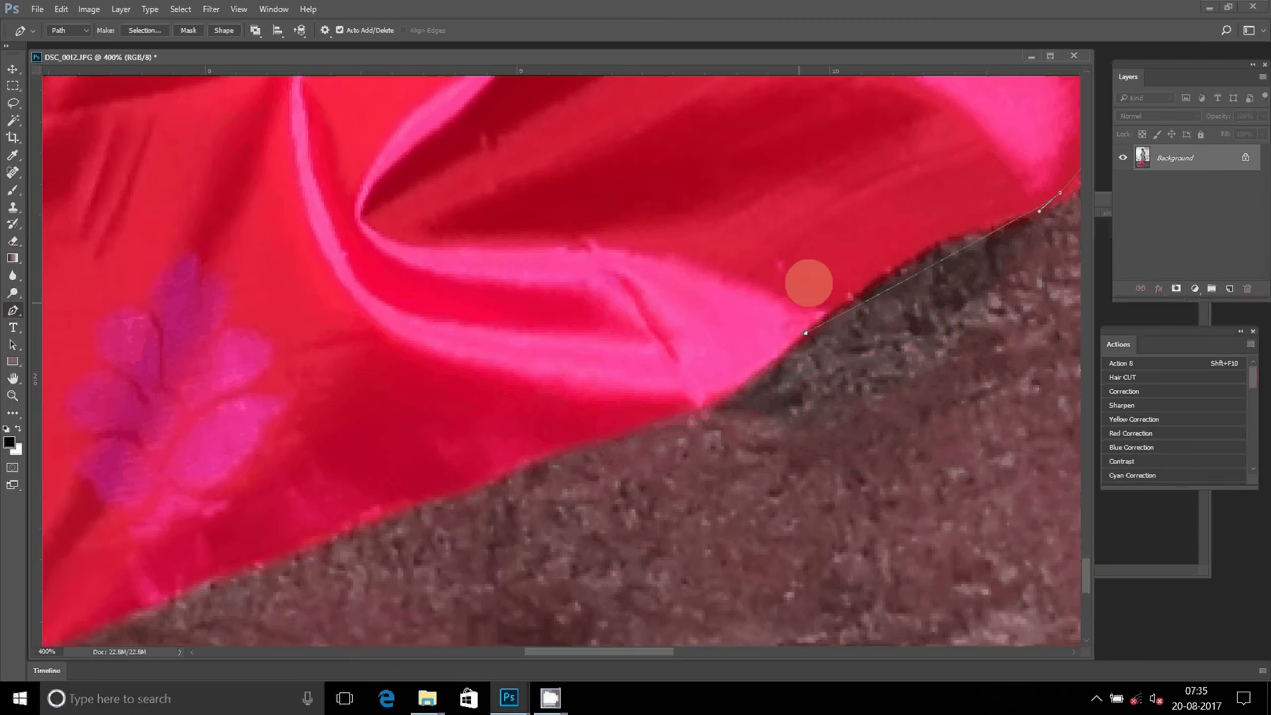
mouse_move(473, 480)
mouse_down()
mouse_move(529, 404)
mouse_move(440, 485)
mouse_up()
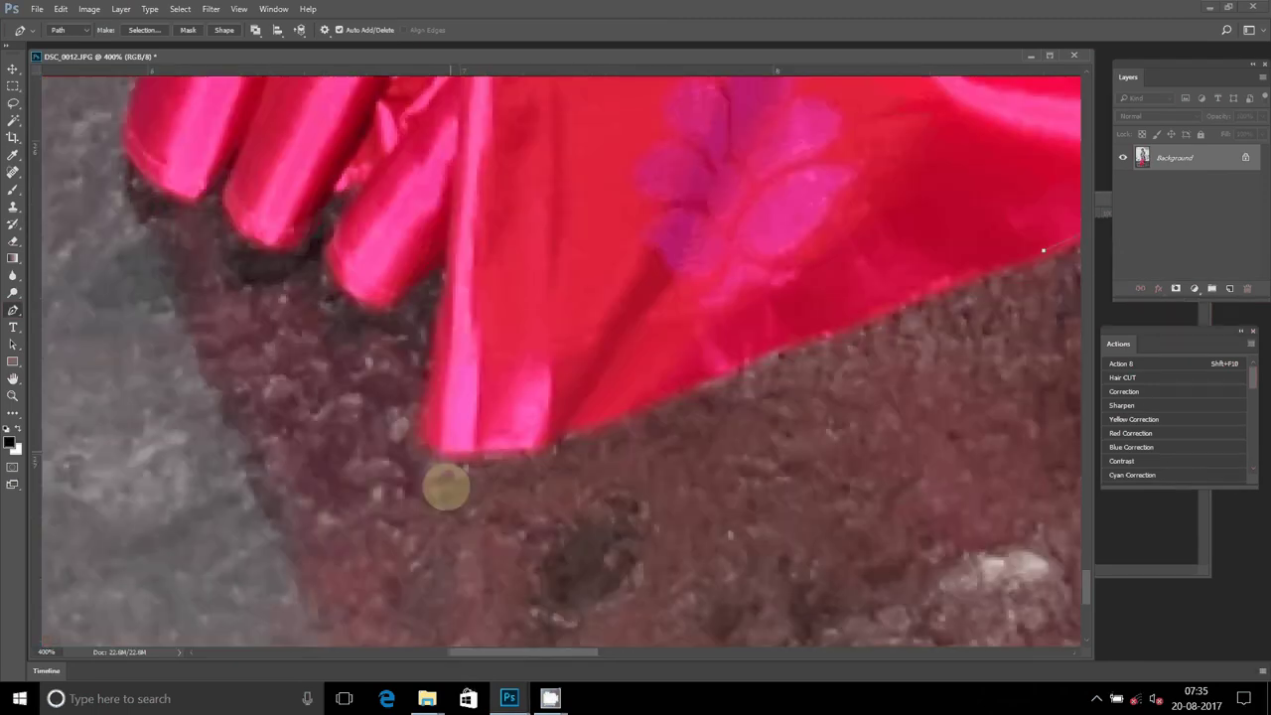
click(437, 450)
Trace the path around the saree's pleat folds
click(442, 266)
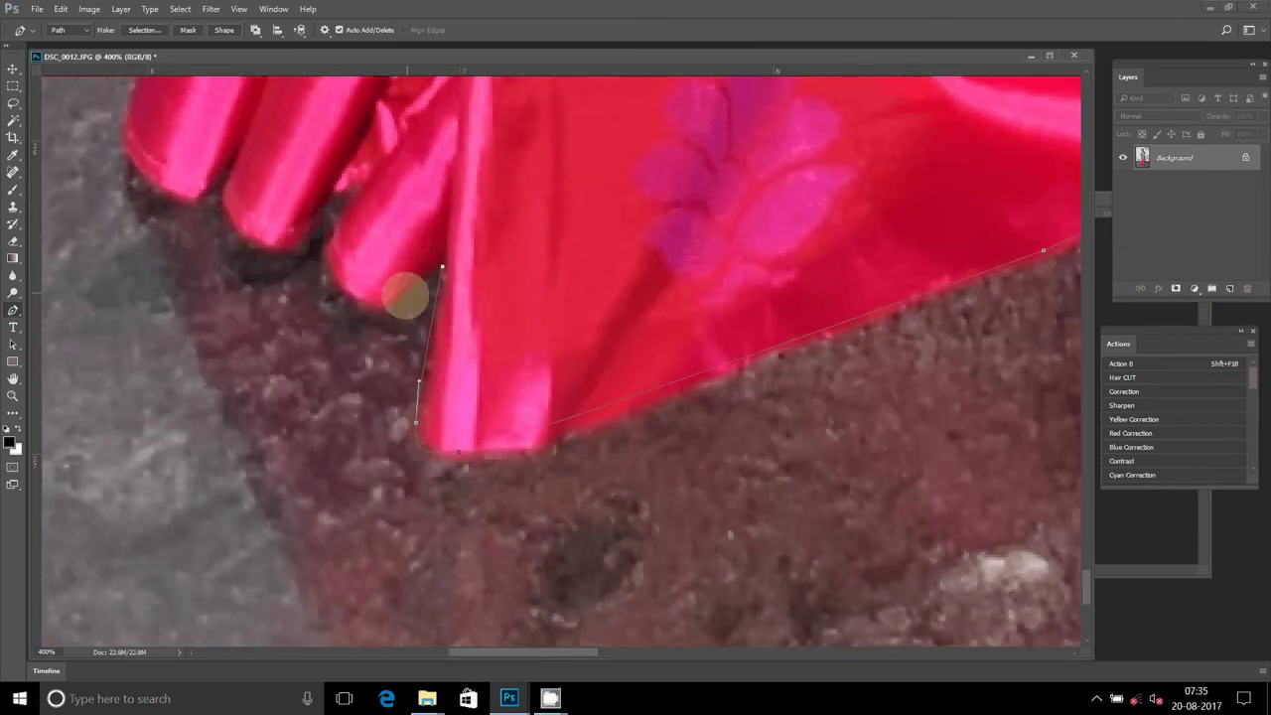
click(393, 303)
drag(326, 238, 326, 212)
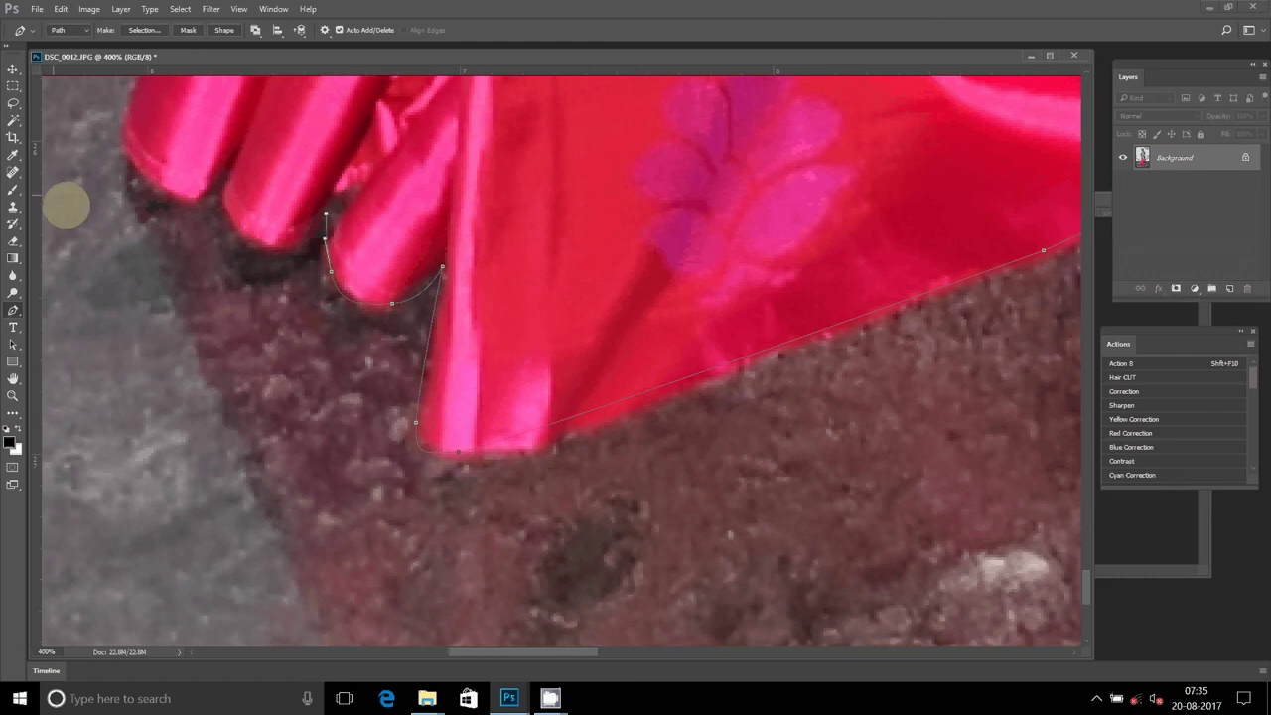
click(281, 245)
click(214, 195)
mouse_move(161, 185)
mouse_down()
mouse_move(142, 181)
mouse_move(360, 470)
mouse_move(363, 425)
mouse_up()
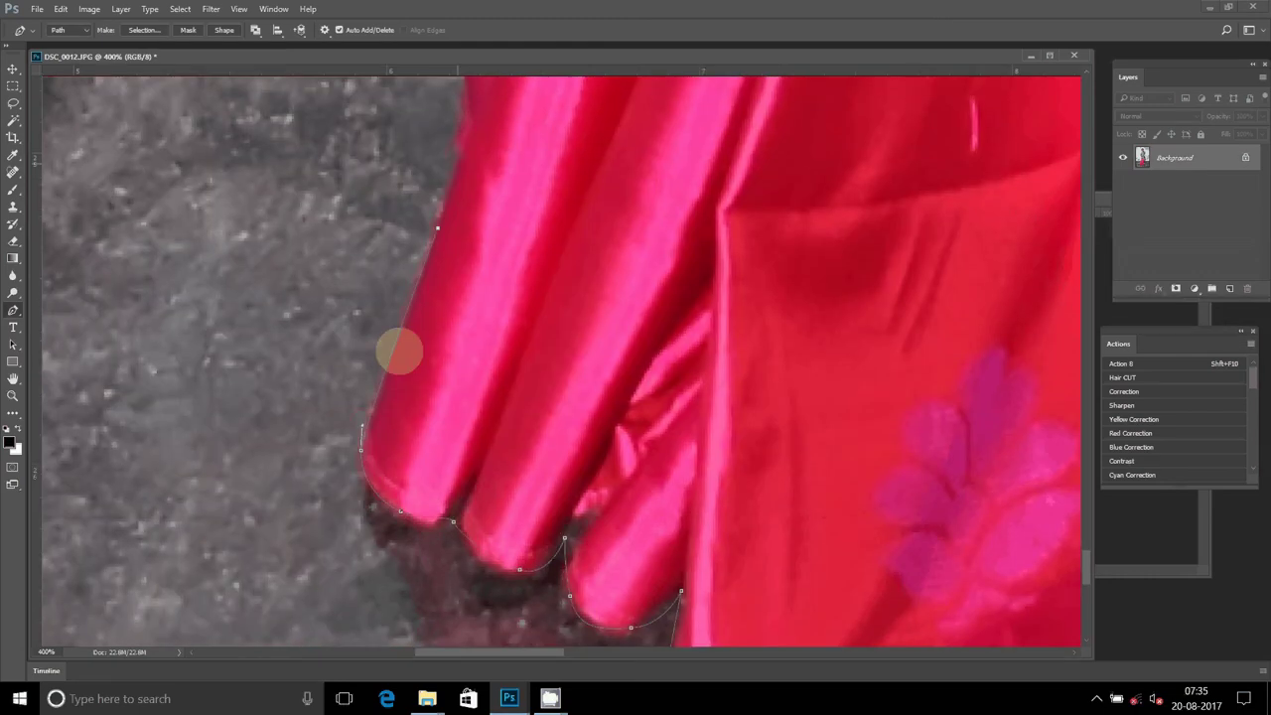
Curve the path up the saree's left edge, undoing one misplaced anchor
scroll(400, 352, up, 3)
mouse_move(392, 276)
mouse_down()
mouse_move(401, 243)
mouse_move(359, 429)
mouse_up()
key(ctrl+z)
scroll(358, 429, up, 2)
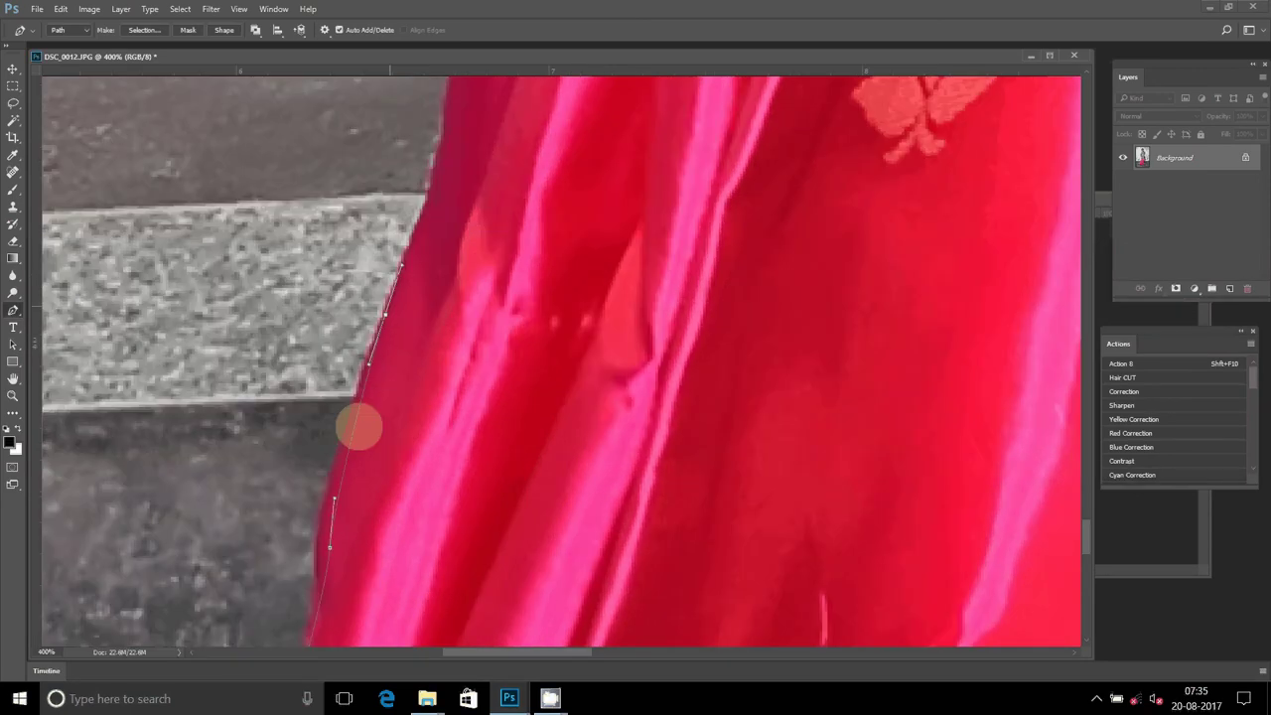
scroll(378, 327, up, 5)
scroll(381, 446, up, 8)
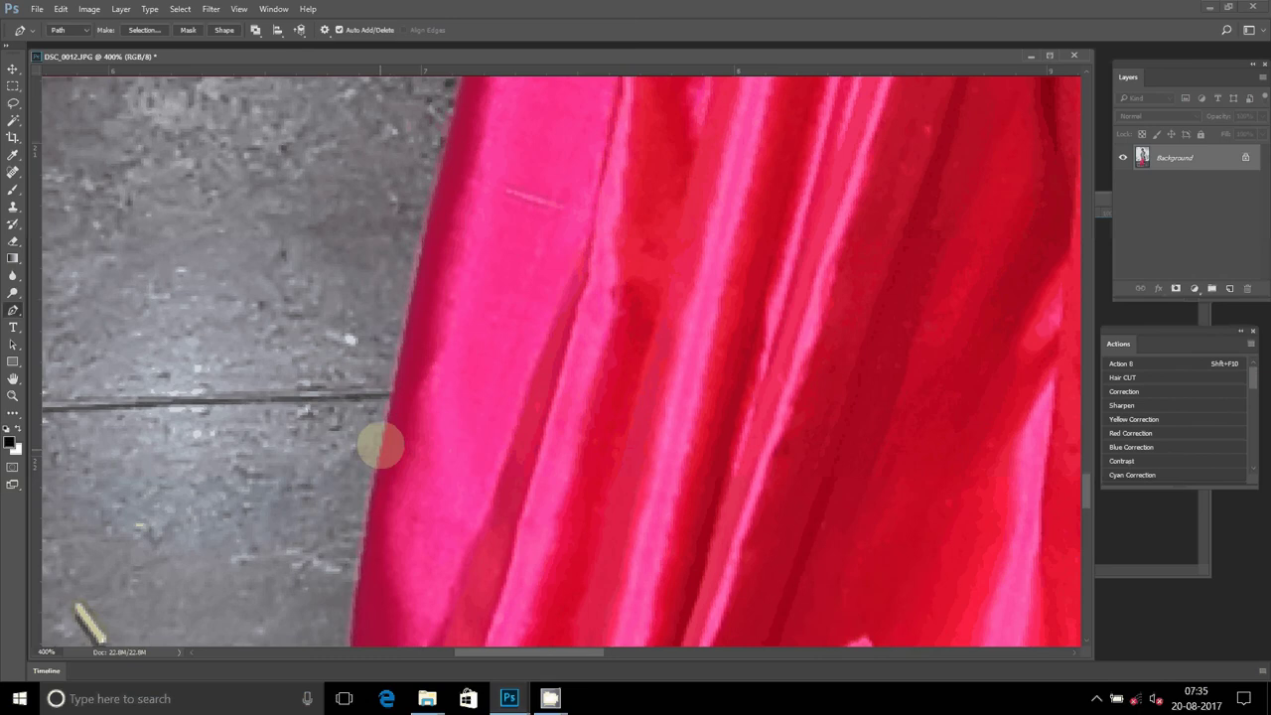
drag(381, 446, 393, 334)
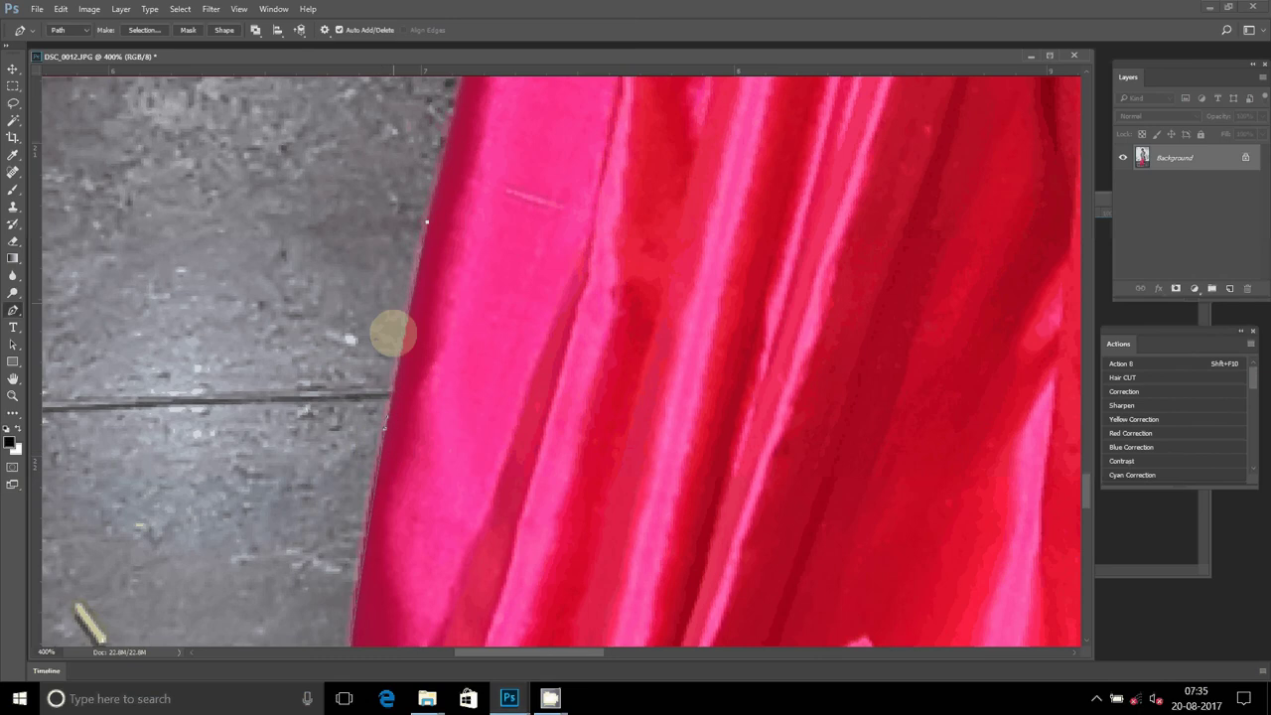
scroll(393, 334, up, 5)
Extend the pen path up the red saree edge, past the bangles and up the arm
scroll(496, 142, up, 5)
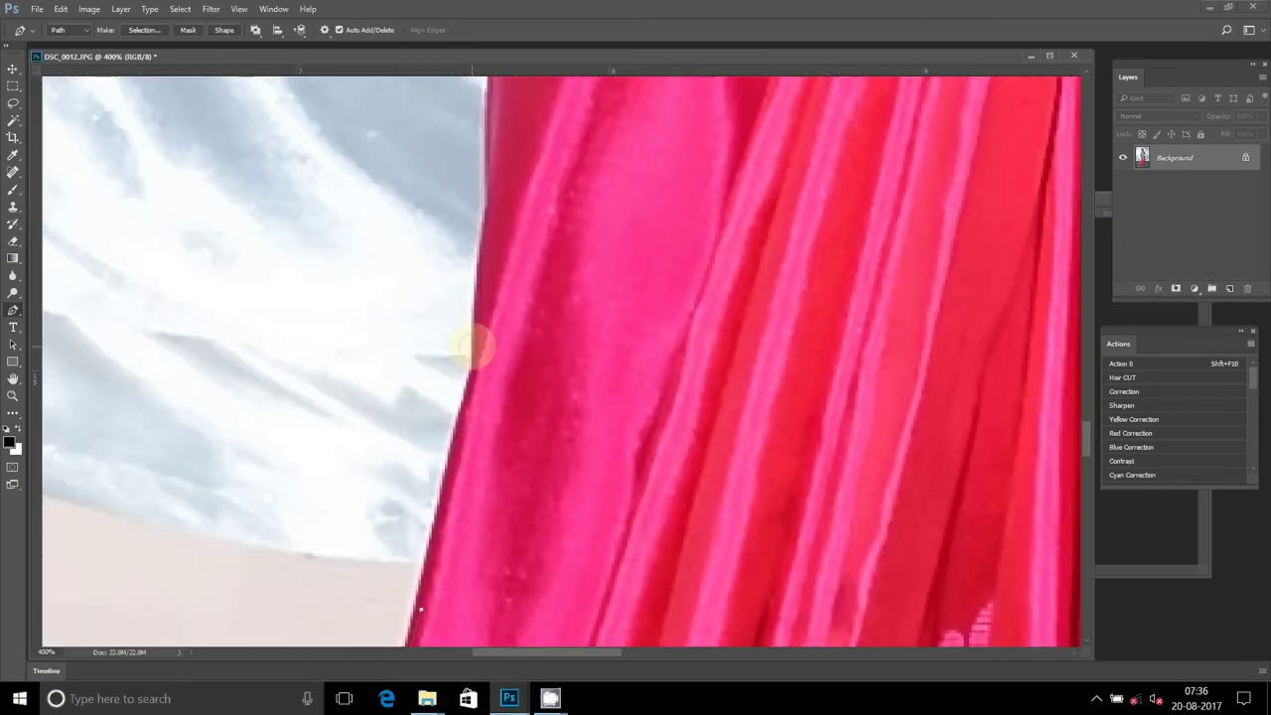
scroll(478, 635, down, 5)
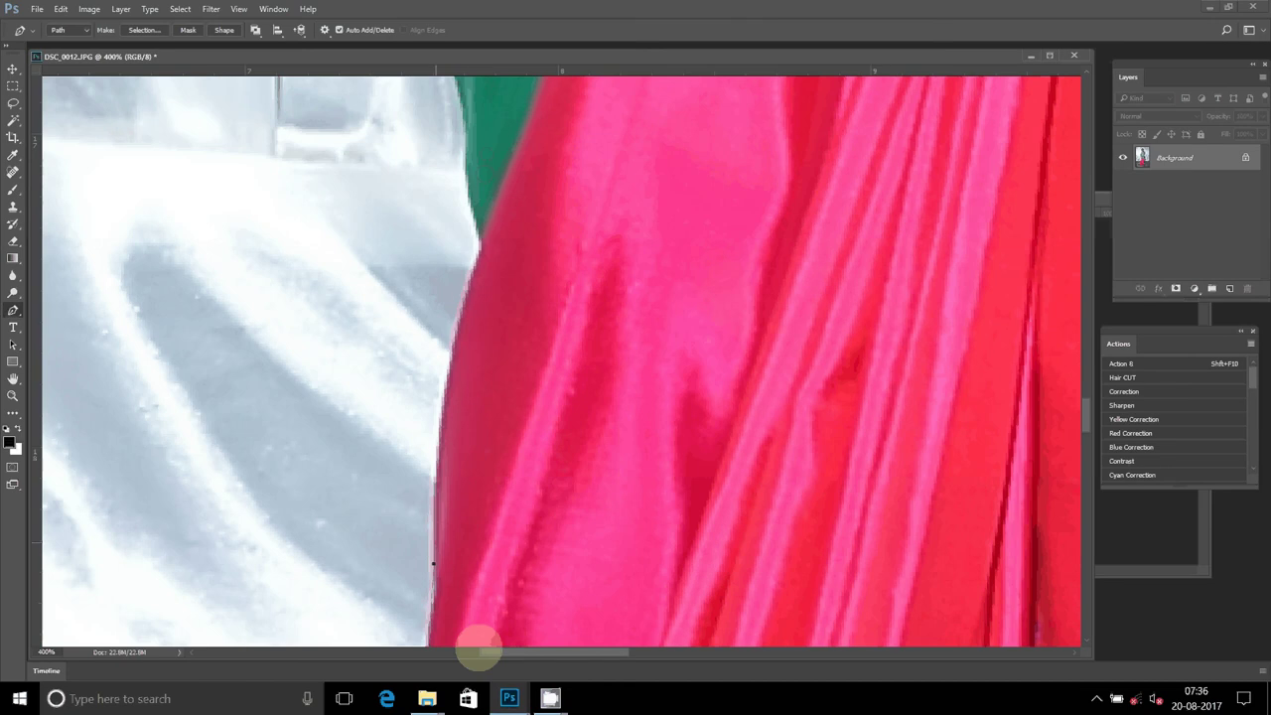
click(478, 234)
scroll(478, 235, up, 5)
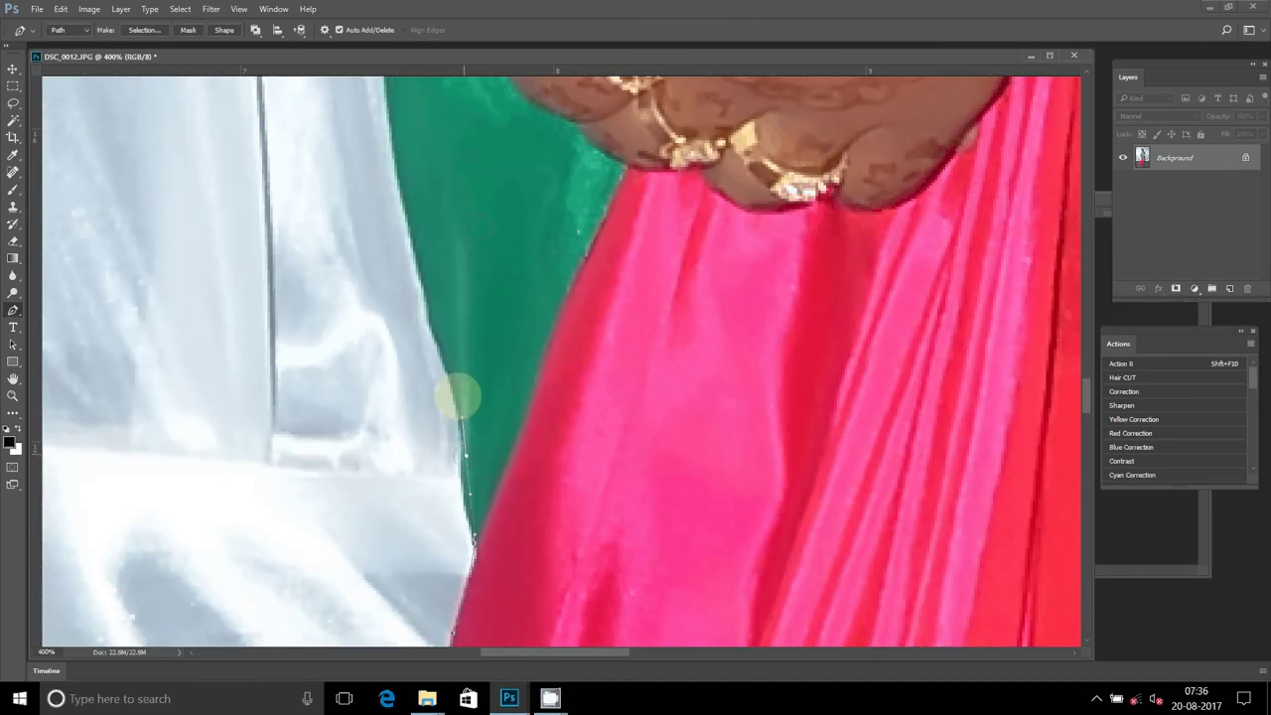
scroll(412, 512, up, 5)
click(412, 397)
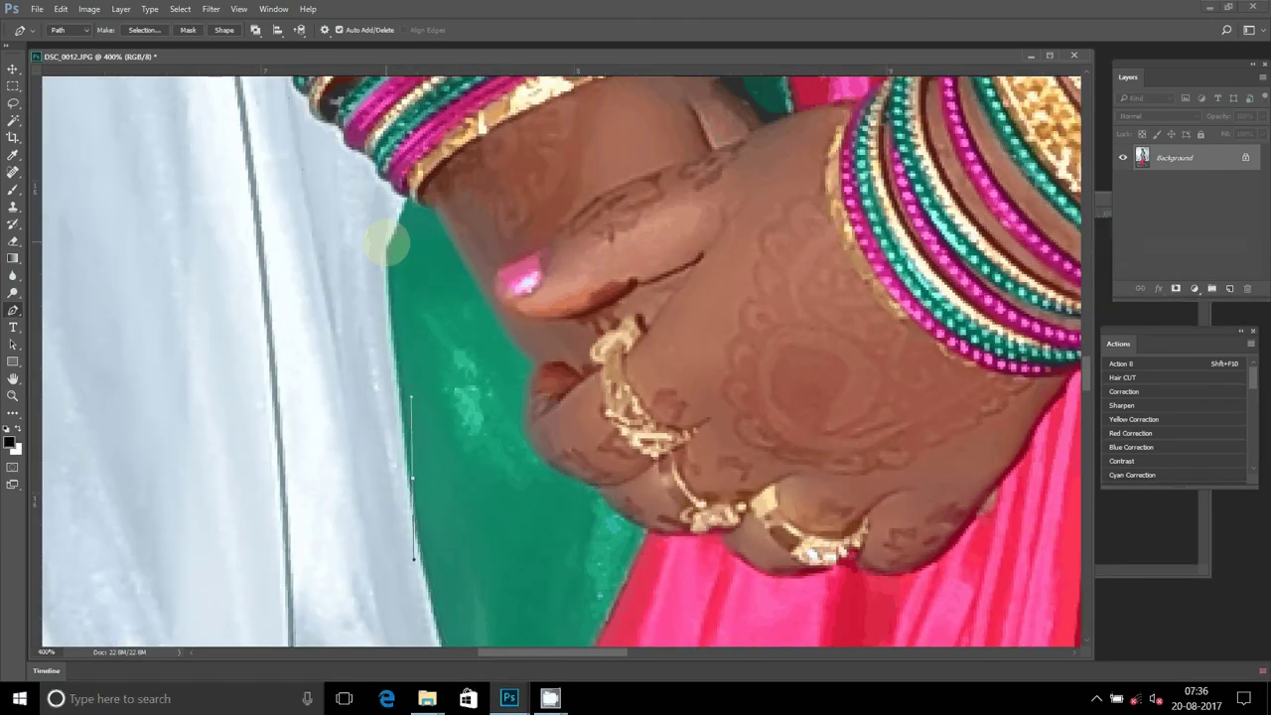
scroll(387, 241, up, 5)
scroll(457, 511, left, 2)
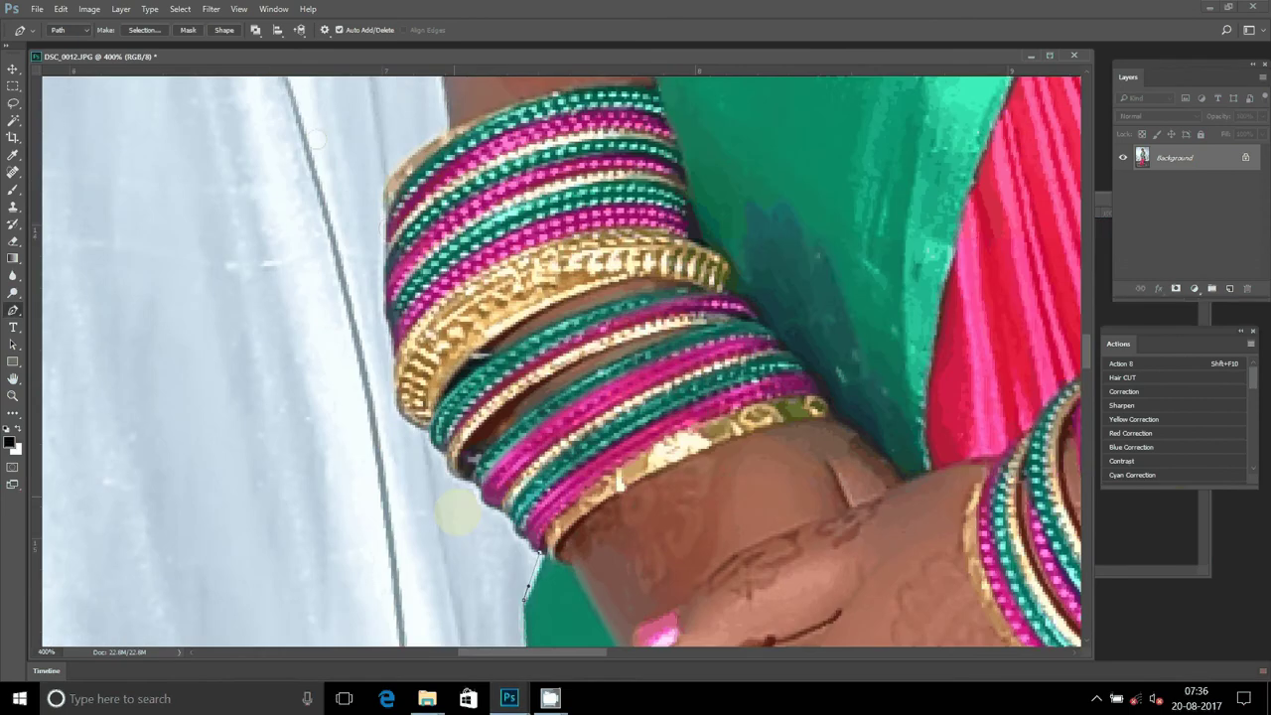
scroll(457, 511, up, 1)
click(581, 581)
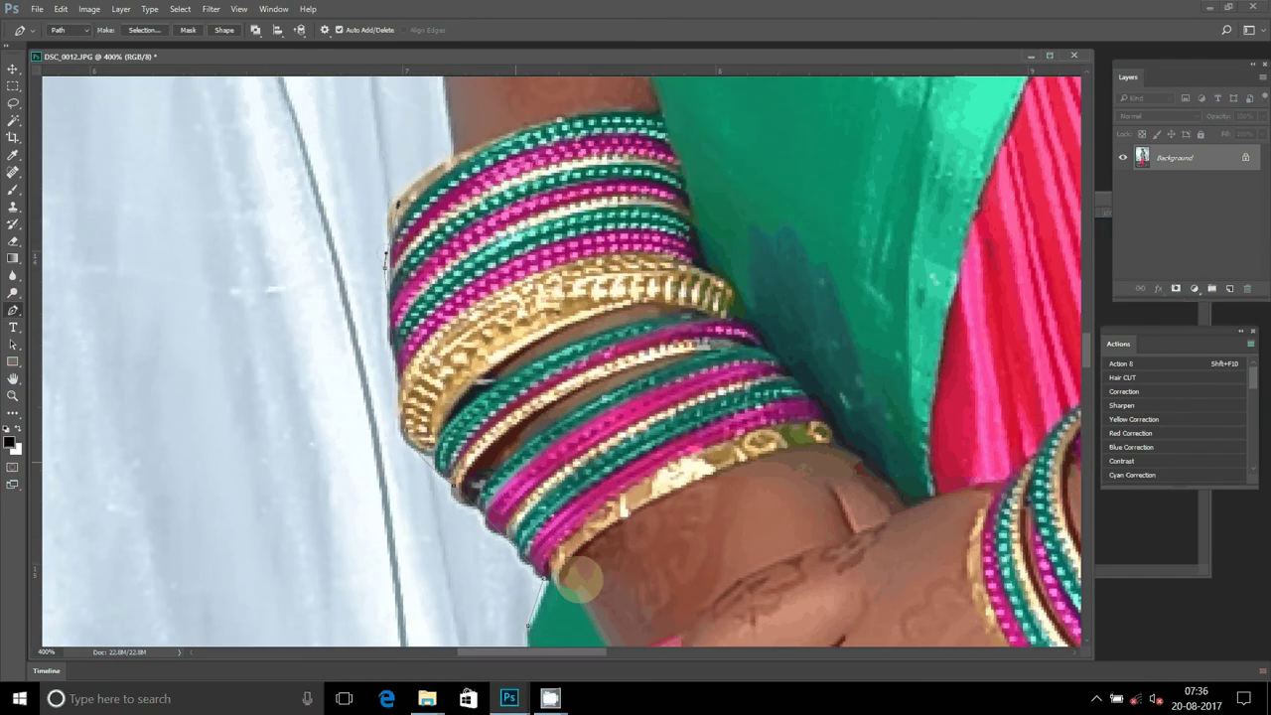
click(442, 99)
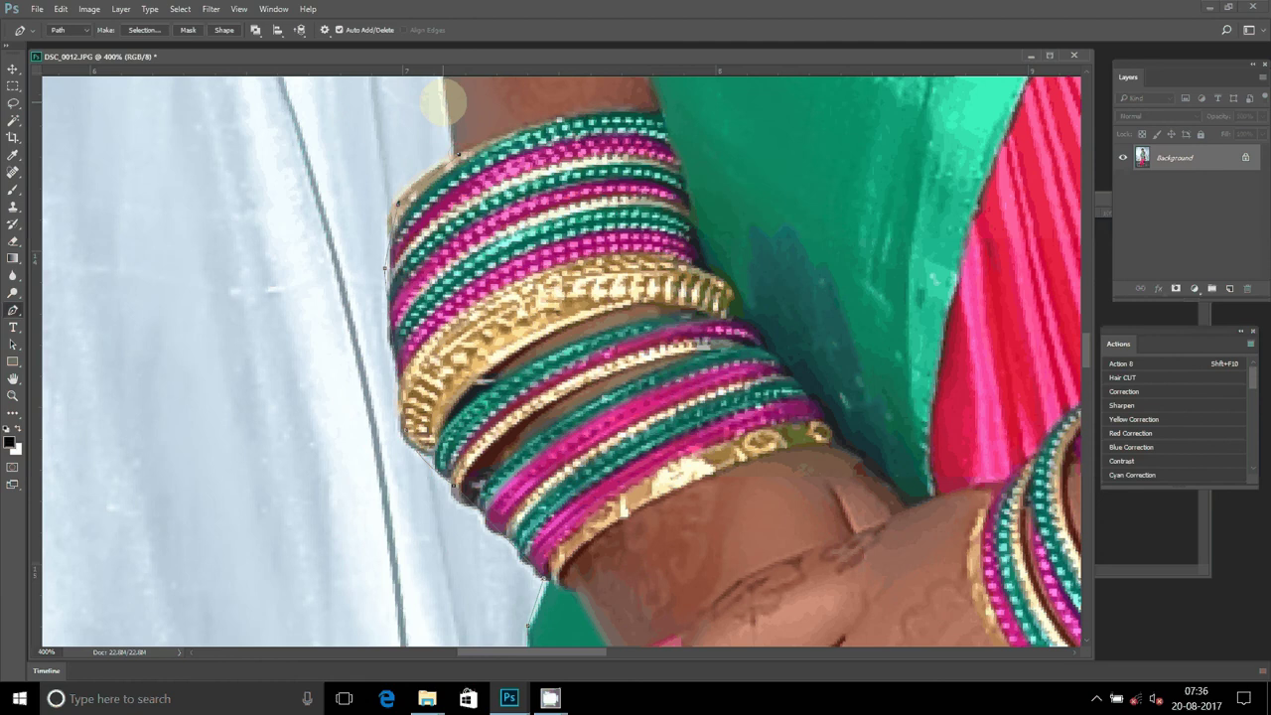
scroll(439, 430, up, 5)
click(439, 430)
scroll(439, 430, up, 2)
click(442, 171)
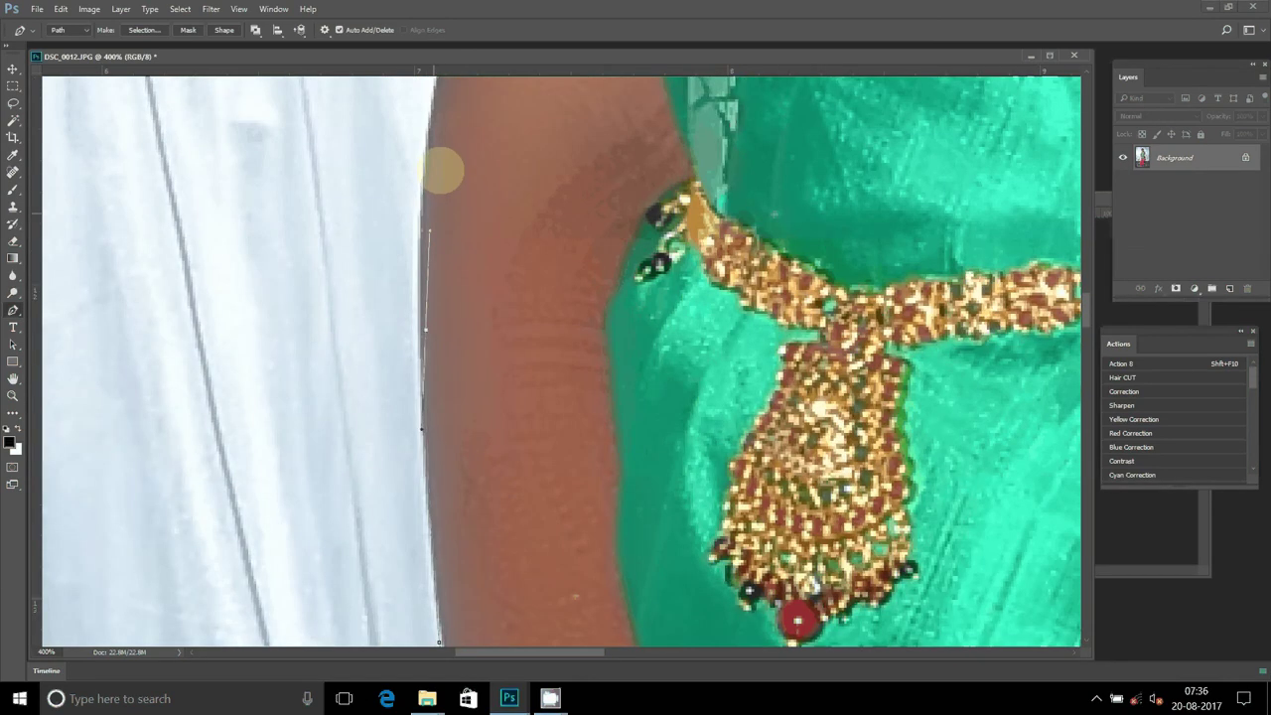
Trace the arm up to the jewellery, around the blouse sleeve and over the shoulder
scroll(442, 171, up, 4)
click(402, 392)
click(421, 169)
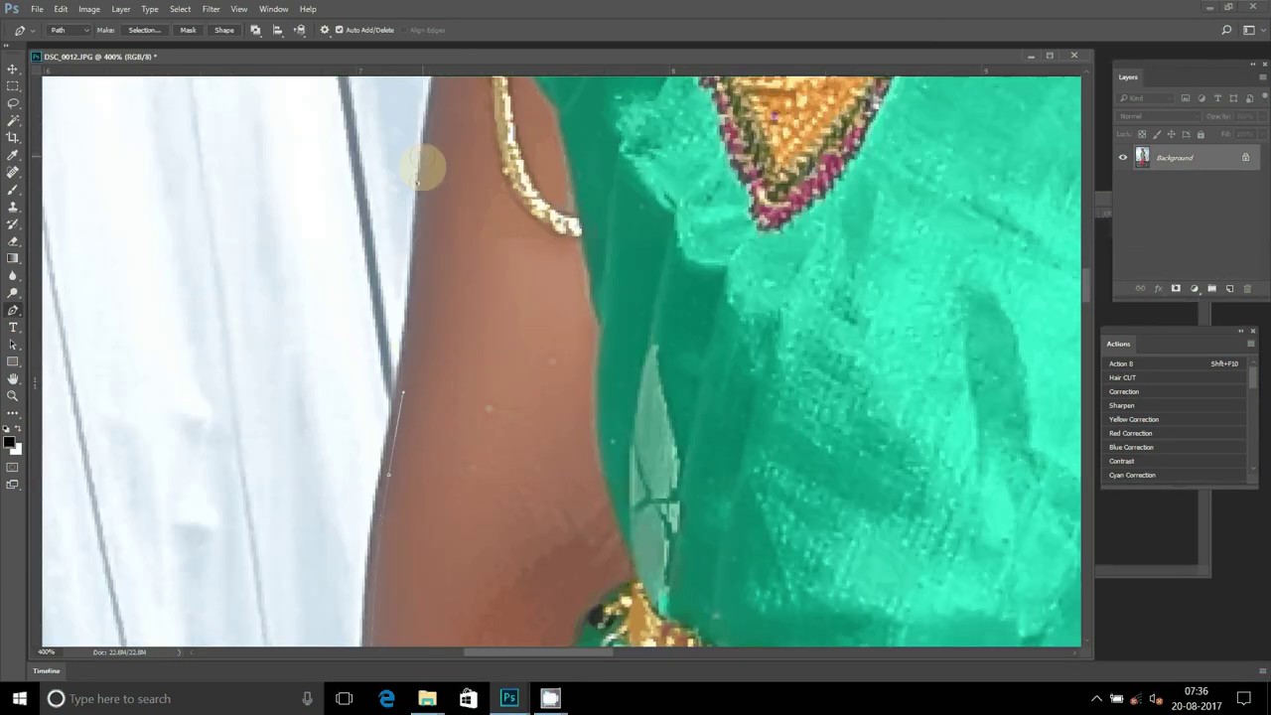
scroll(425, 340, up, 4)
click(463, 373)
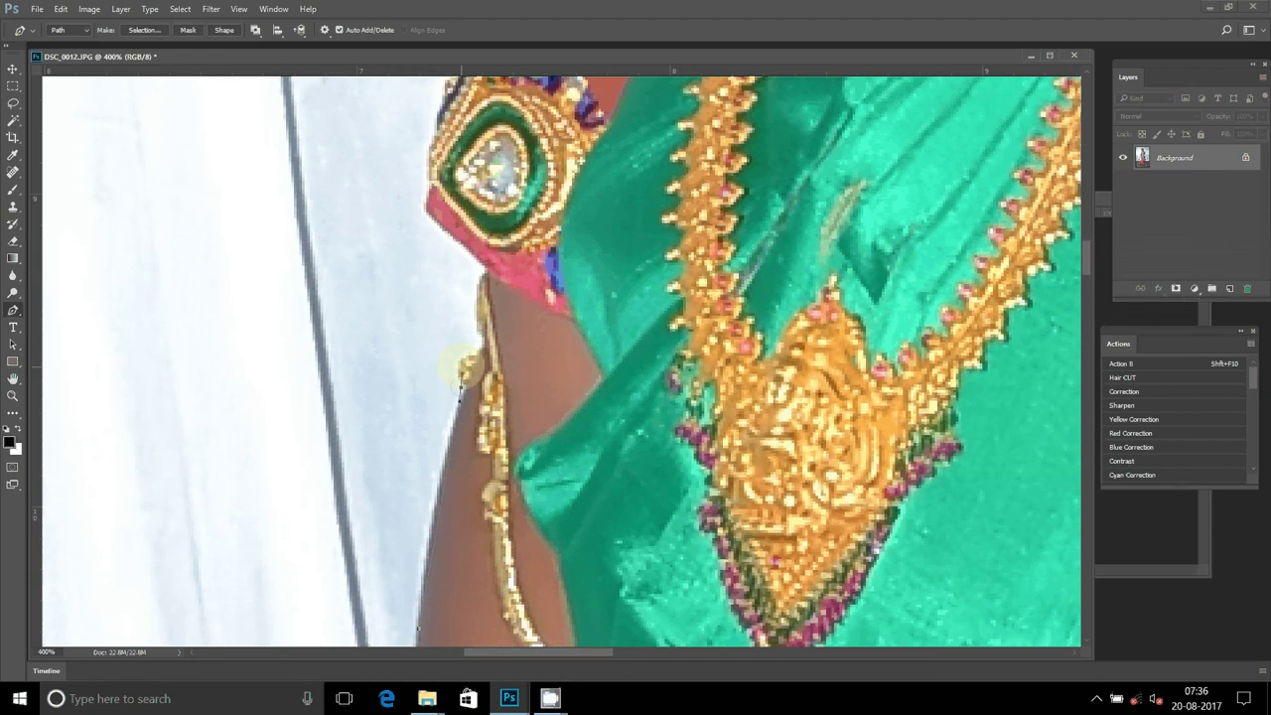
click(485, 271)
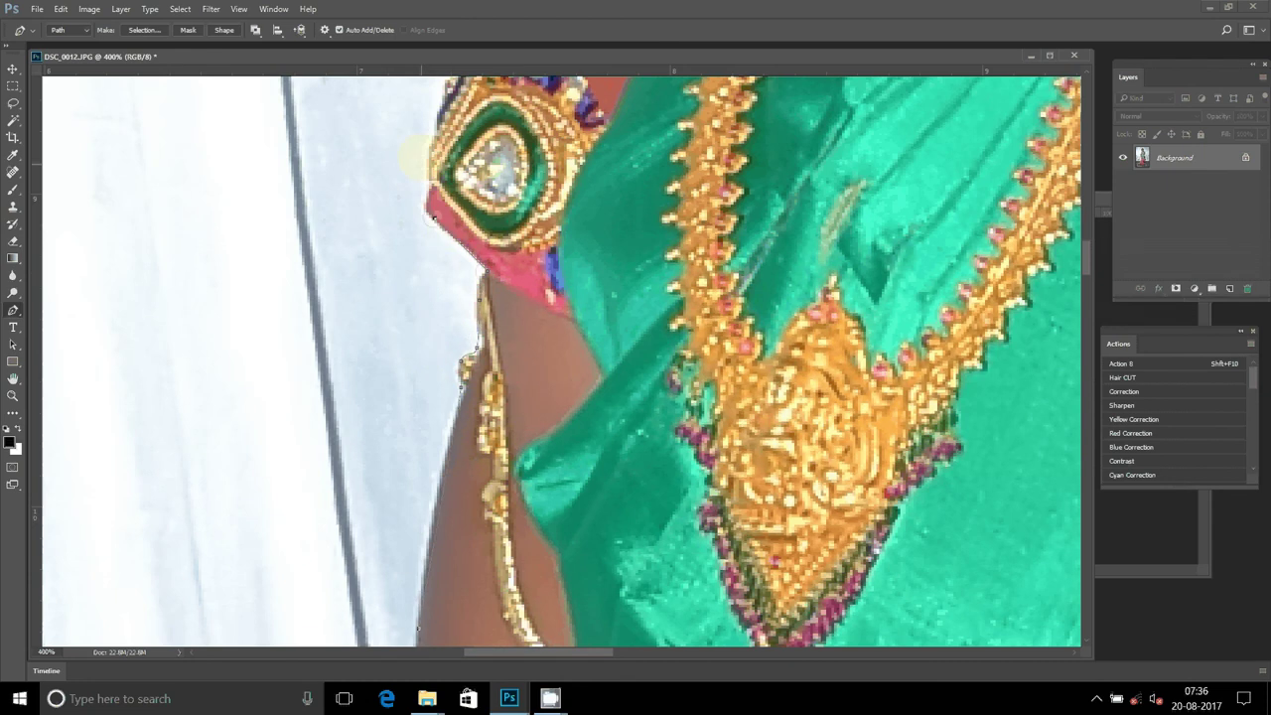
scroll(432, 216, up, 4)
click(484, 186)
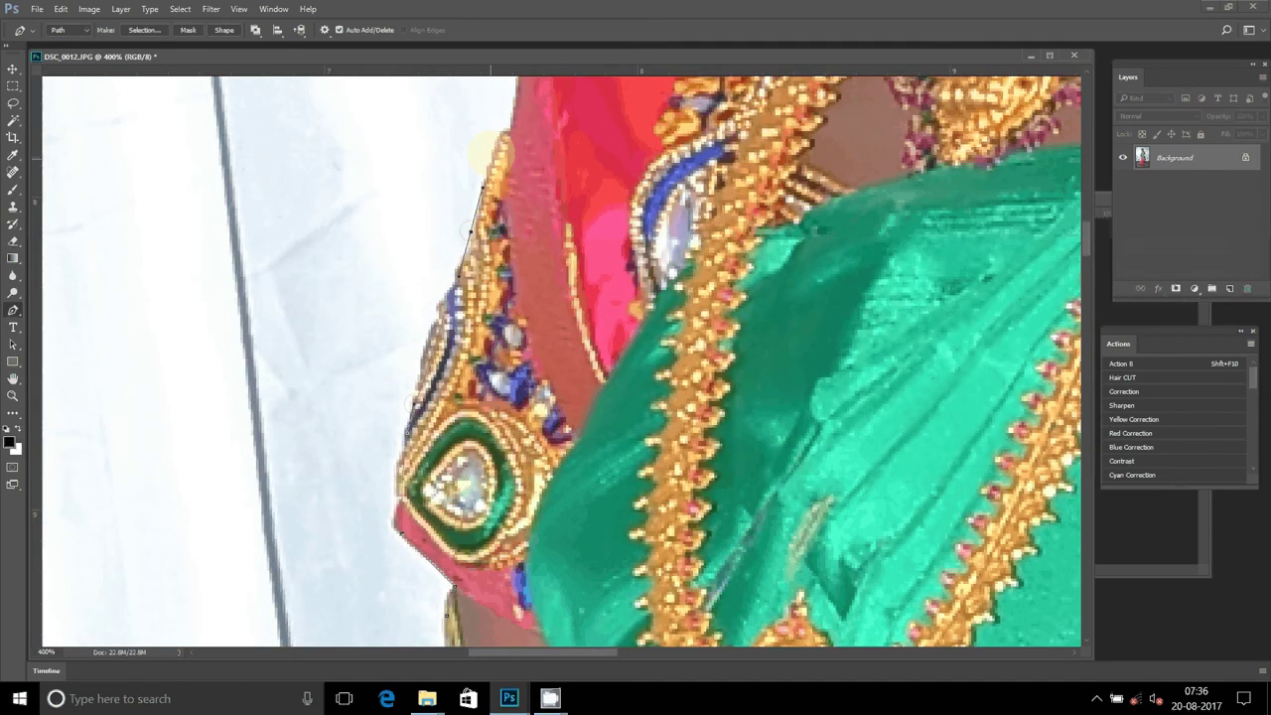
mouse_move(500, 127)
mouse_down()
mouse_move(514, 101)
mouse_move(447, 486)
mouse_up()
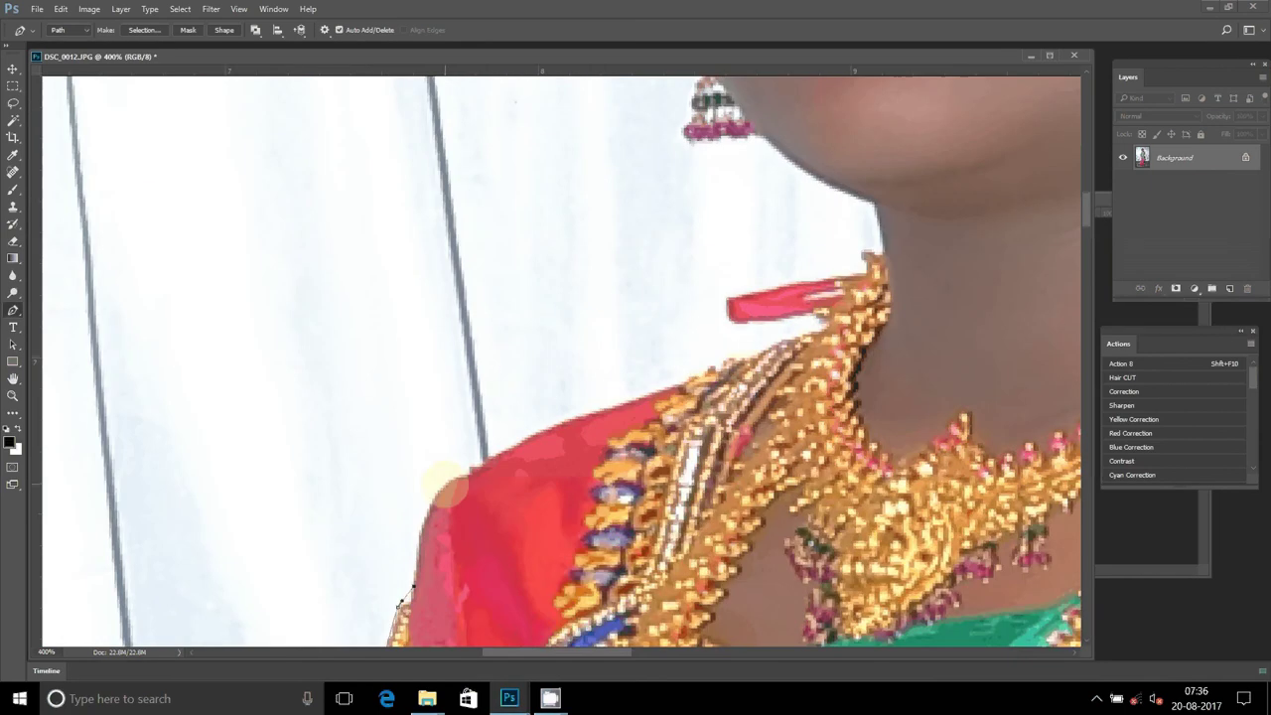
click(464, 470)
drag(589, 411, 620, 403)
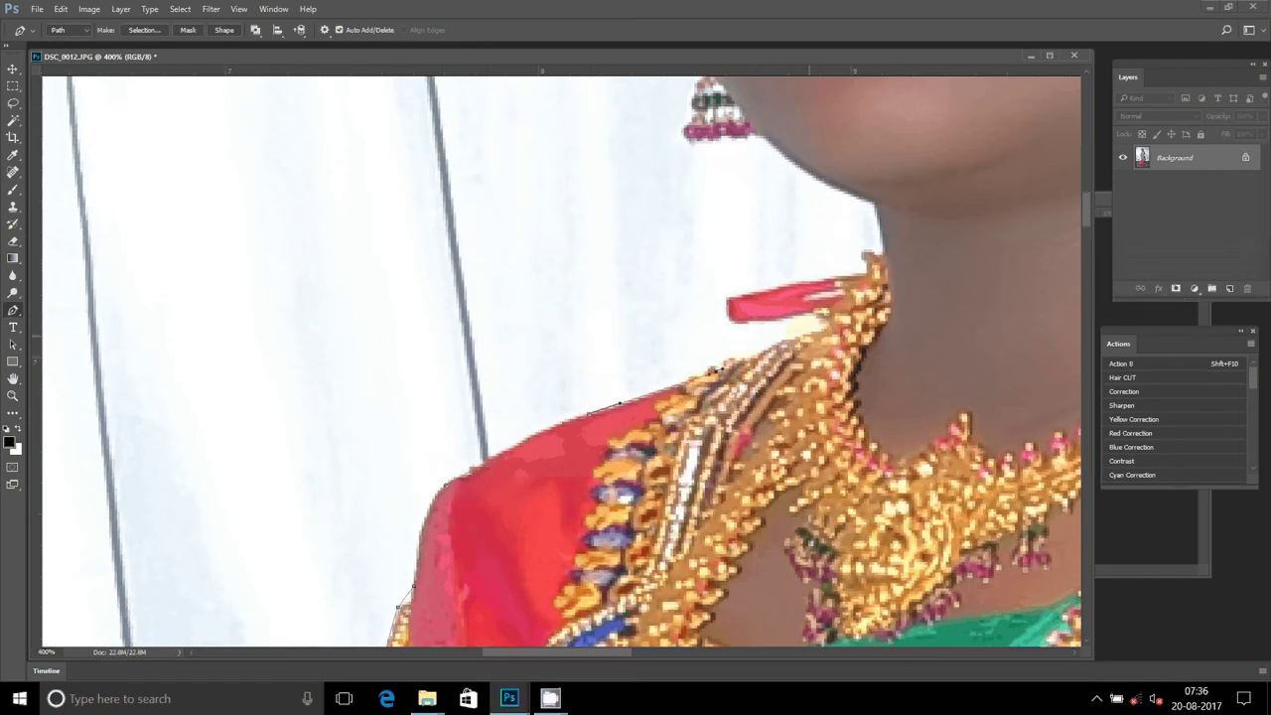
Outline the neckline, pink band tip, neck, chin and earring
click(826, 326)
click(732, 320)
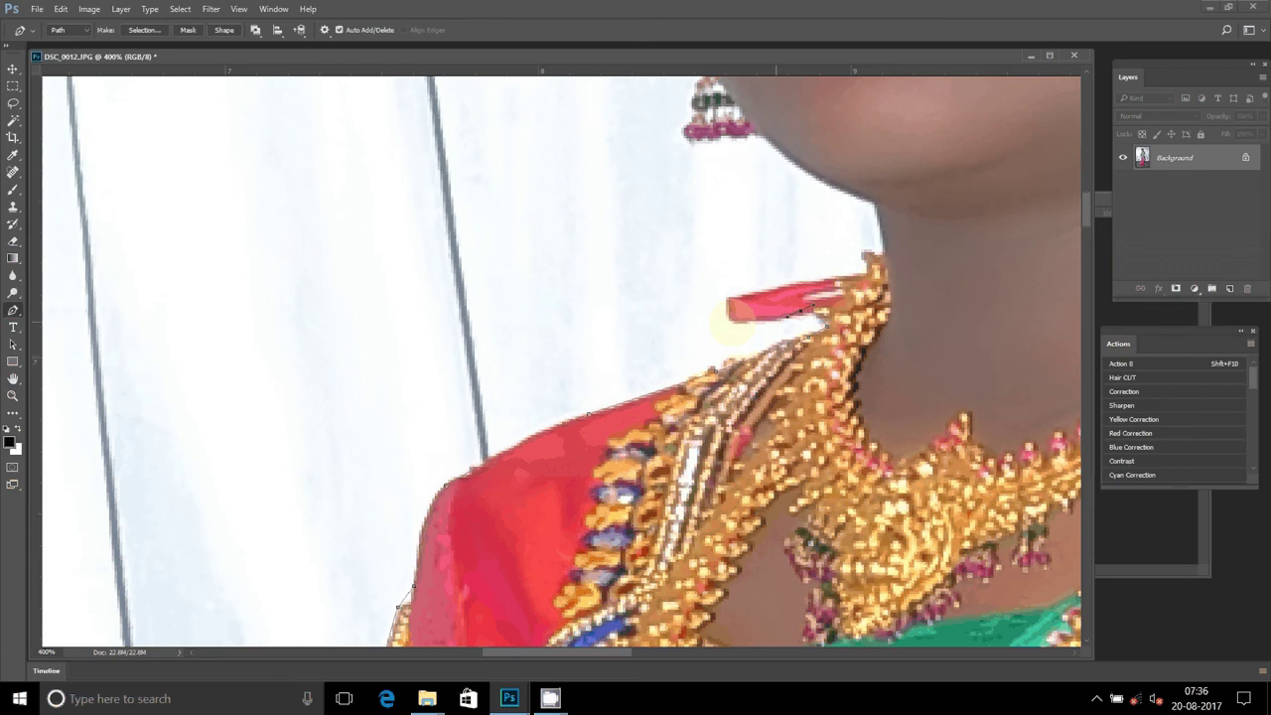
click(726, 296)
drag(816, 283, 878, 251)
scroll(896, 254, up, 5)
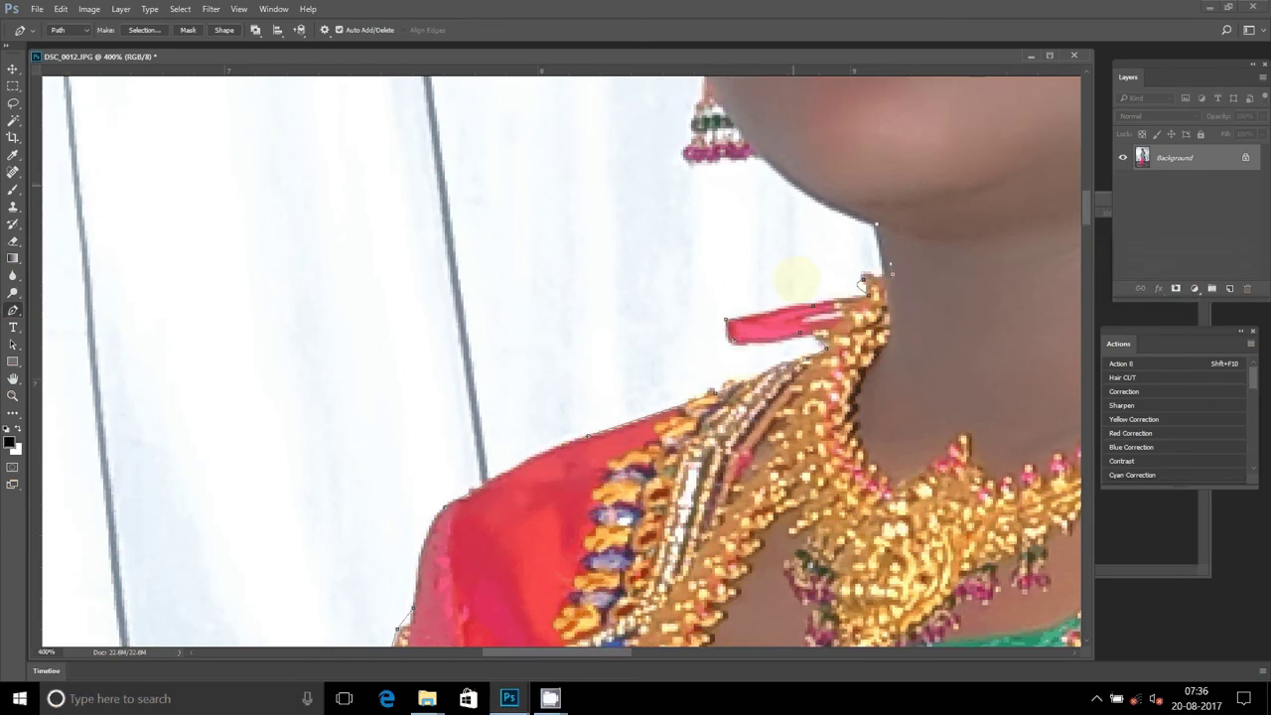
click(906, 504)
drag(844, 487, 795, 437)
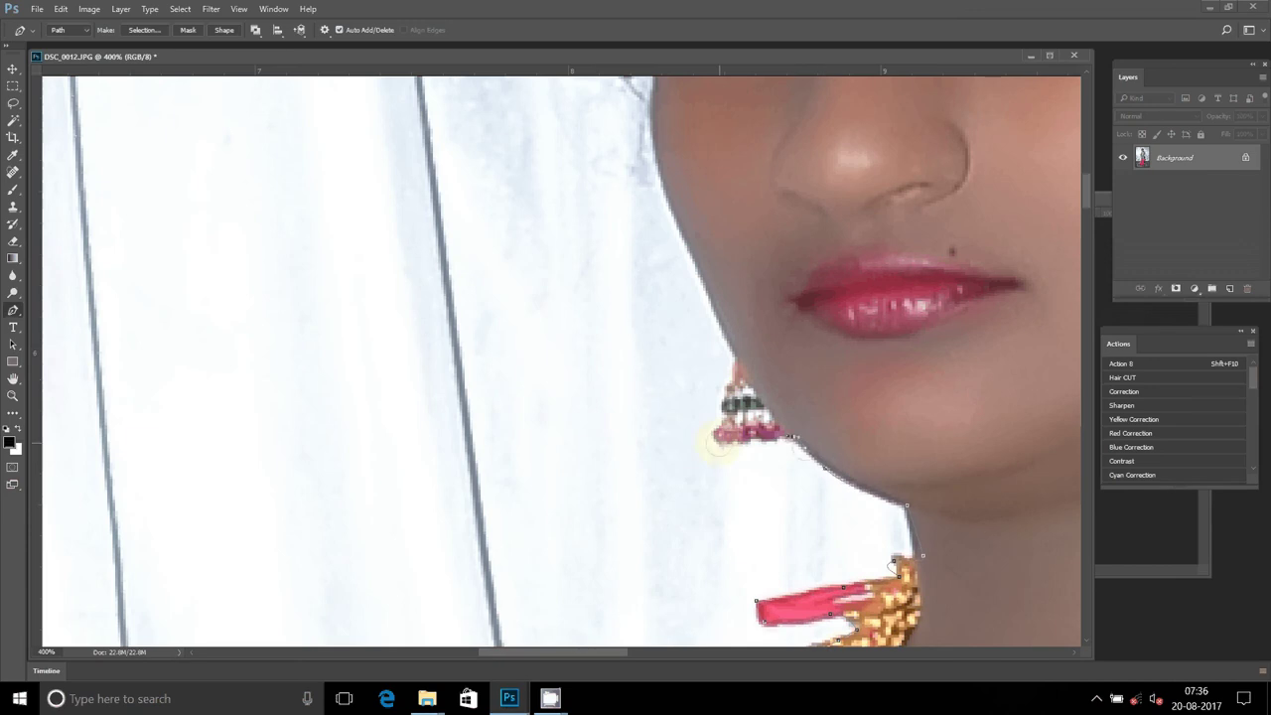
drag(709, 443, 728, 445)
Curve the path up the cheek and face edge and across the top of the hair
scroll(710, 397, up, 4)
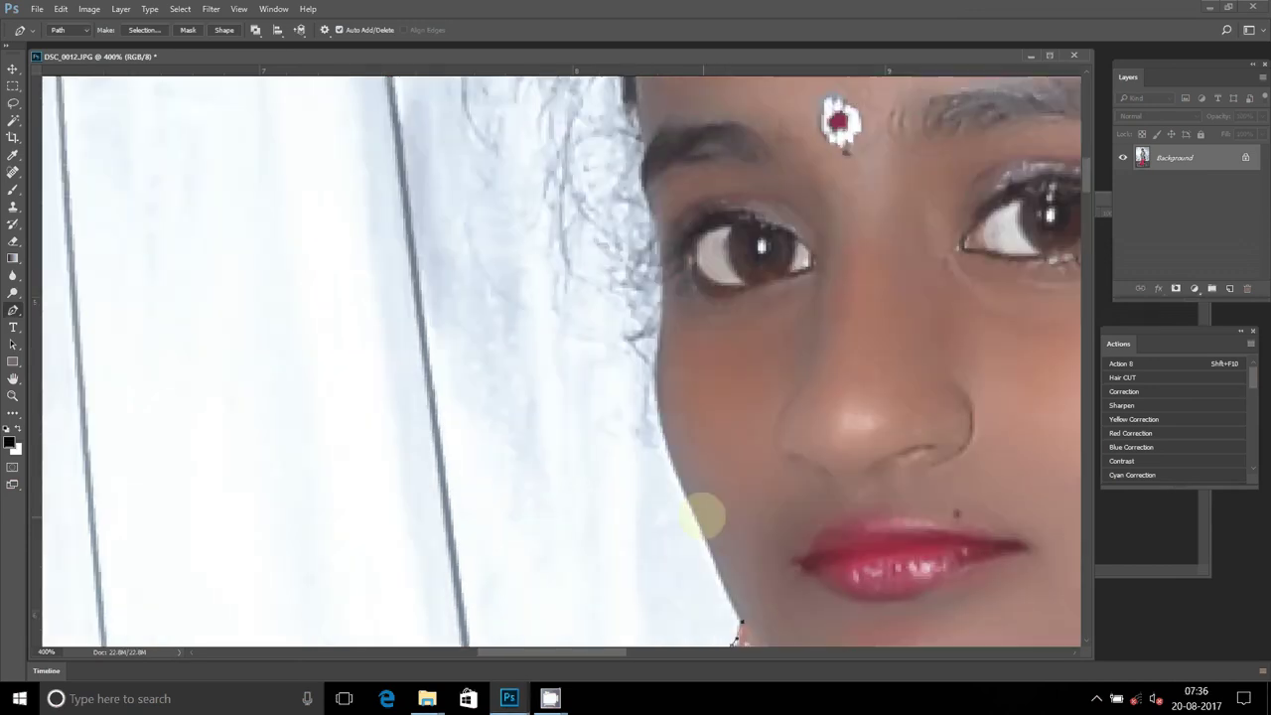
drag(689, 501, 679, 480)
drag(655, 396, 658, 348)
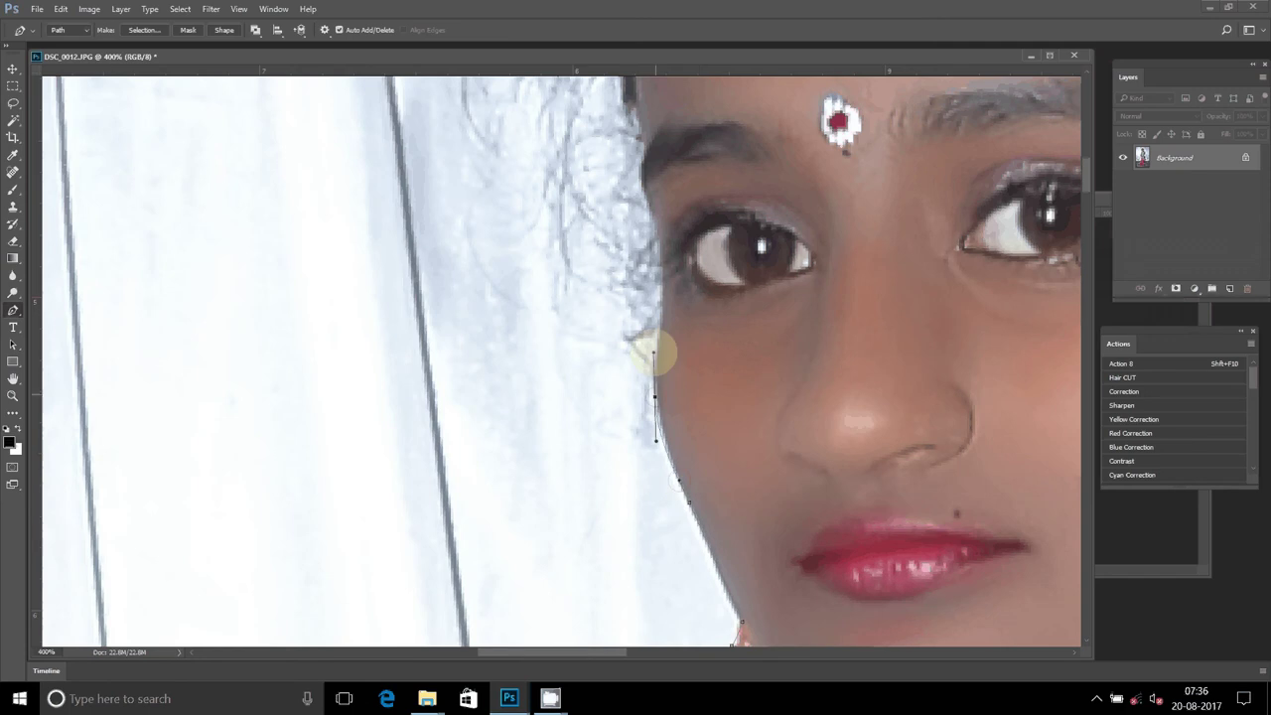
mouse_move(659, 278)
mouse_down()
mouse_move(655, 228)
mouse_move(547, 604)
mouse_move(537, 545)
mouse_up()
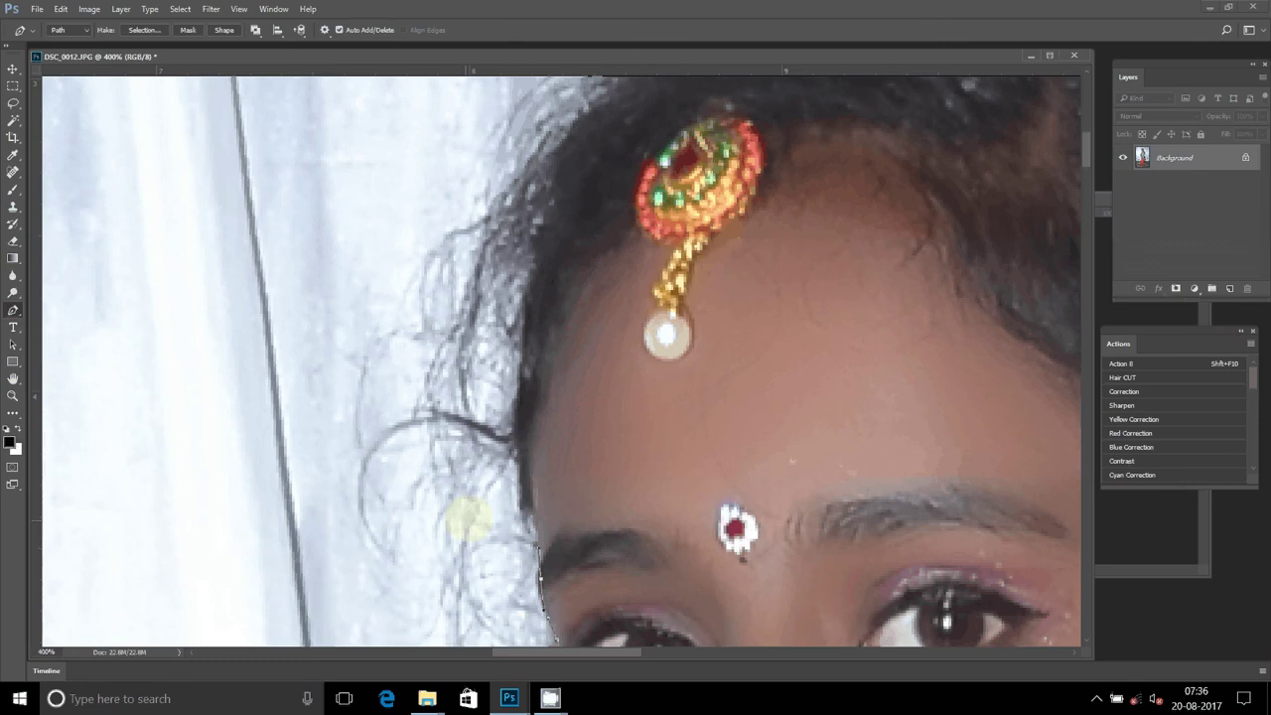
drag(513, 463, 508, 425)
drag(516, 255, 523, 197)
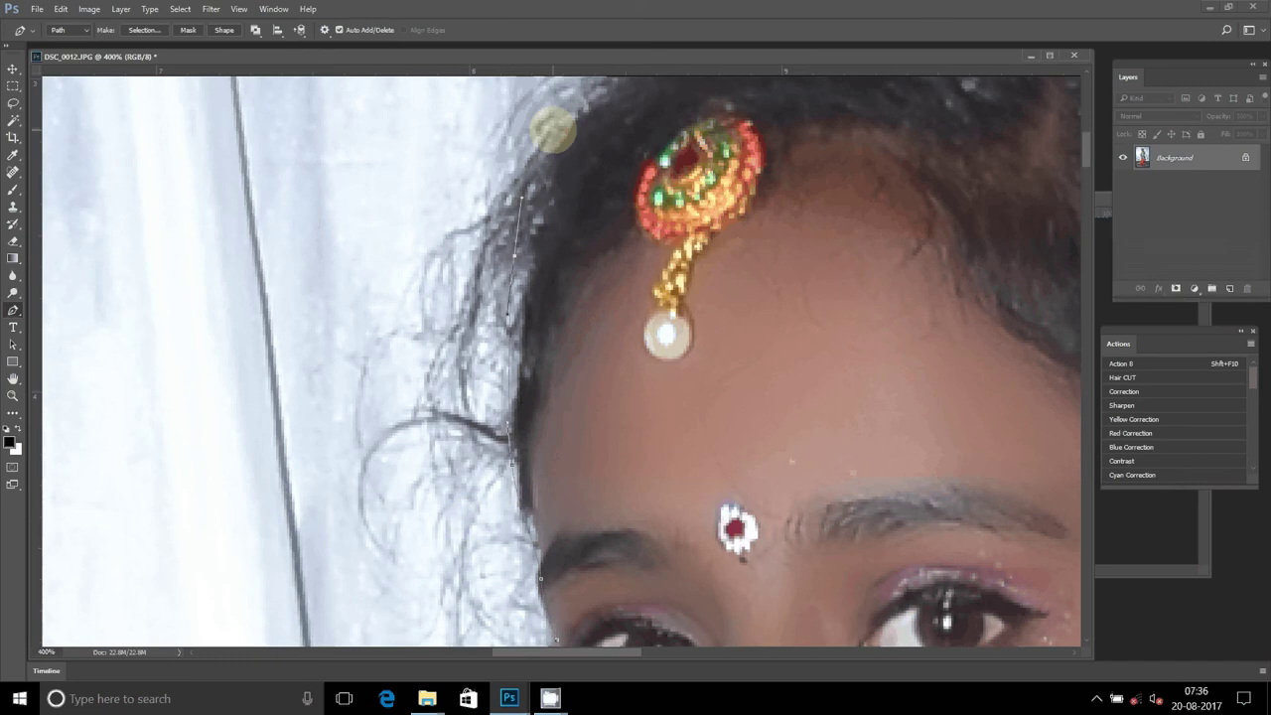
drag(553, 130, 444, 395)
drag(482, 347, 504, 323)
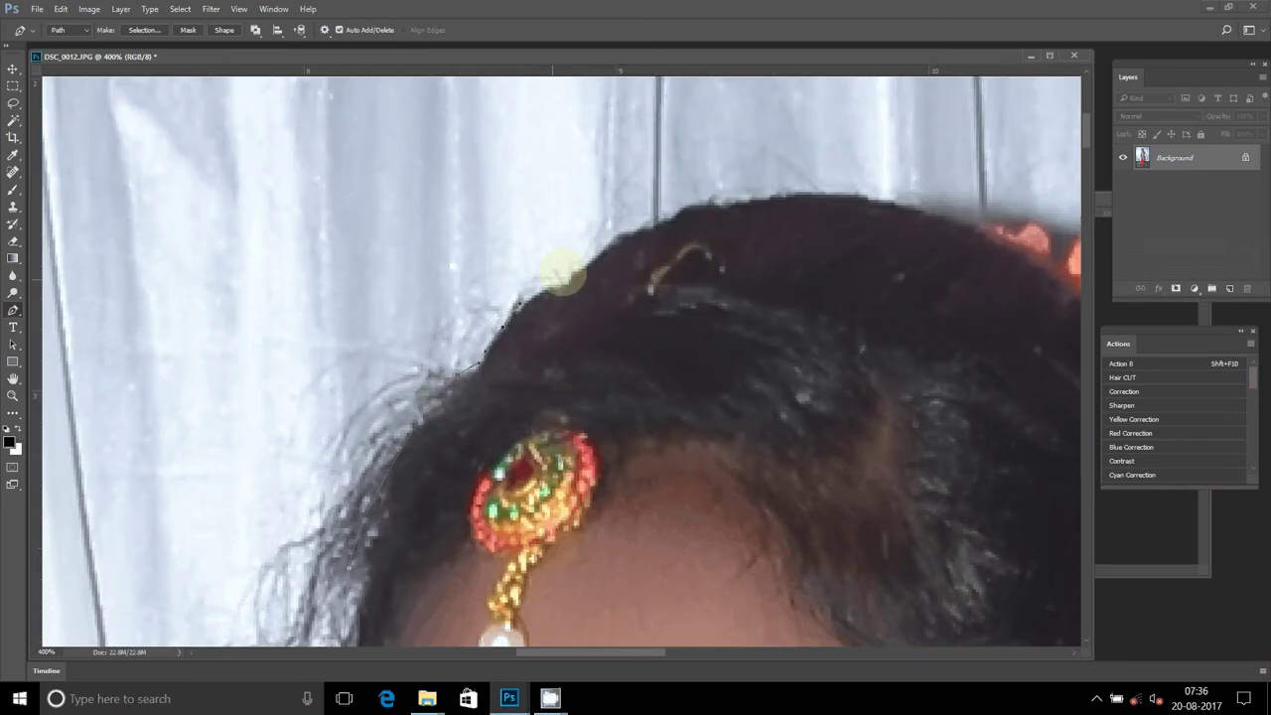
drag(653, 225, 702, 213)
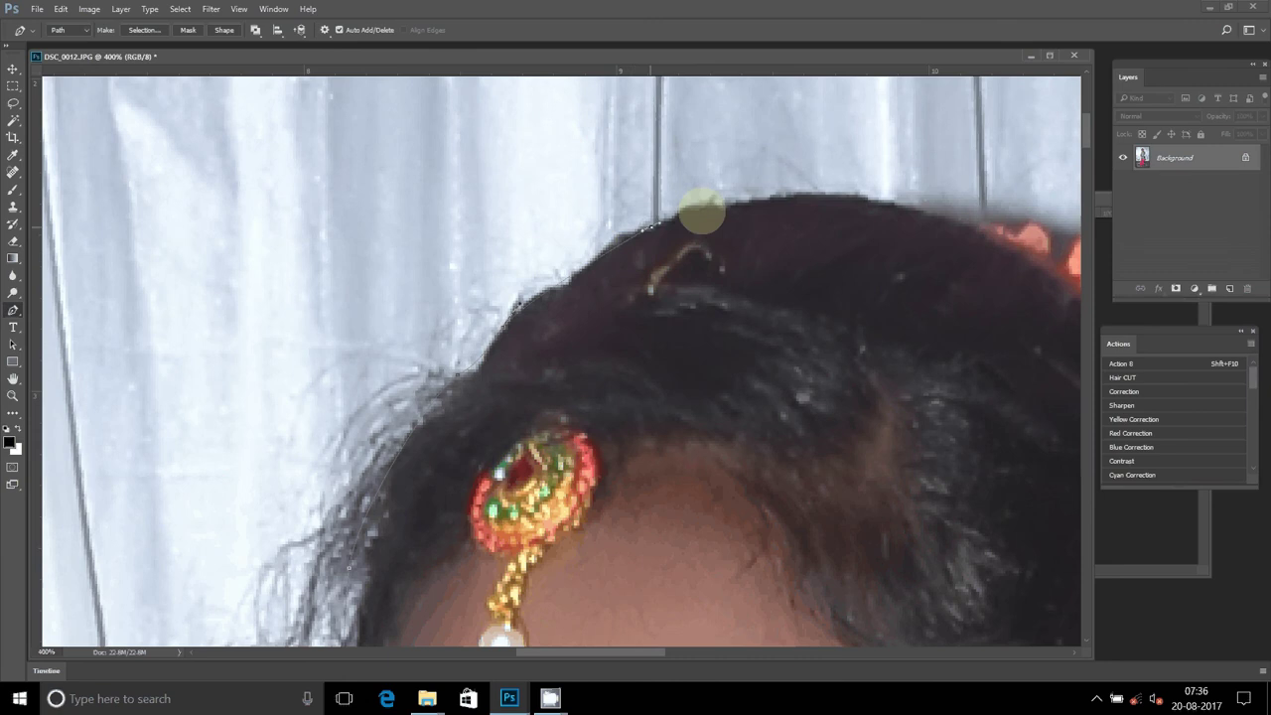
click(855, 199)
Trace the pen path from the hair onto the first orange flowers along the garland's outer edge
click(936, 216)
click(982, 231)
drag(1026, 255, 410, 196)
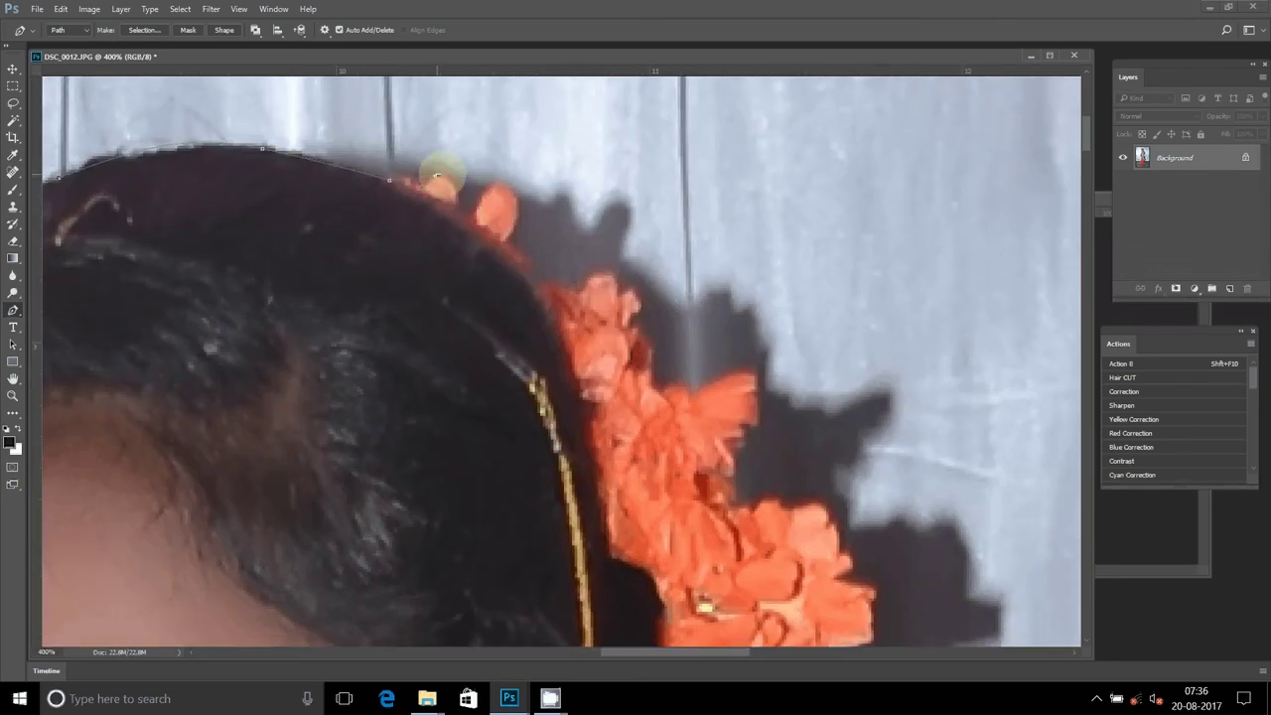
click(437, 175)
click(502, 184)
click(509, 235)
click(533, 286)
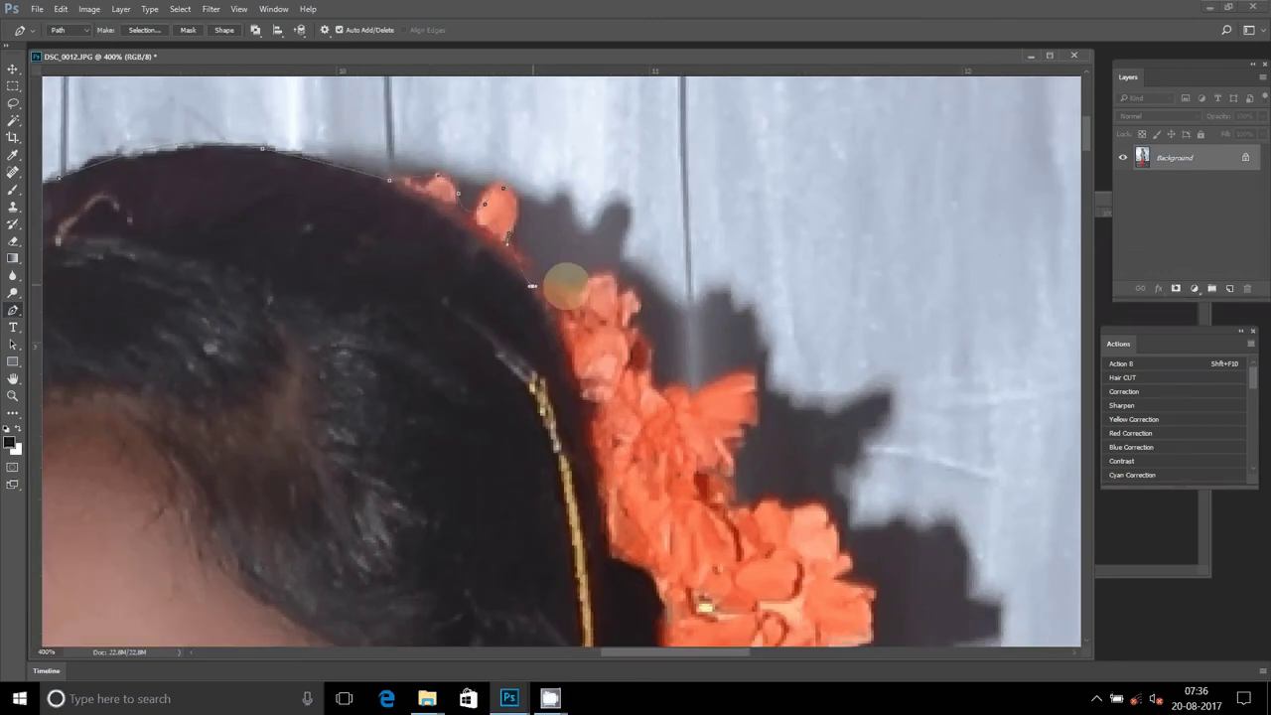
click(604, 276)
click(636, 333)
click(638, 368)
drag(696, 392, 721, 391)
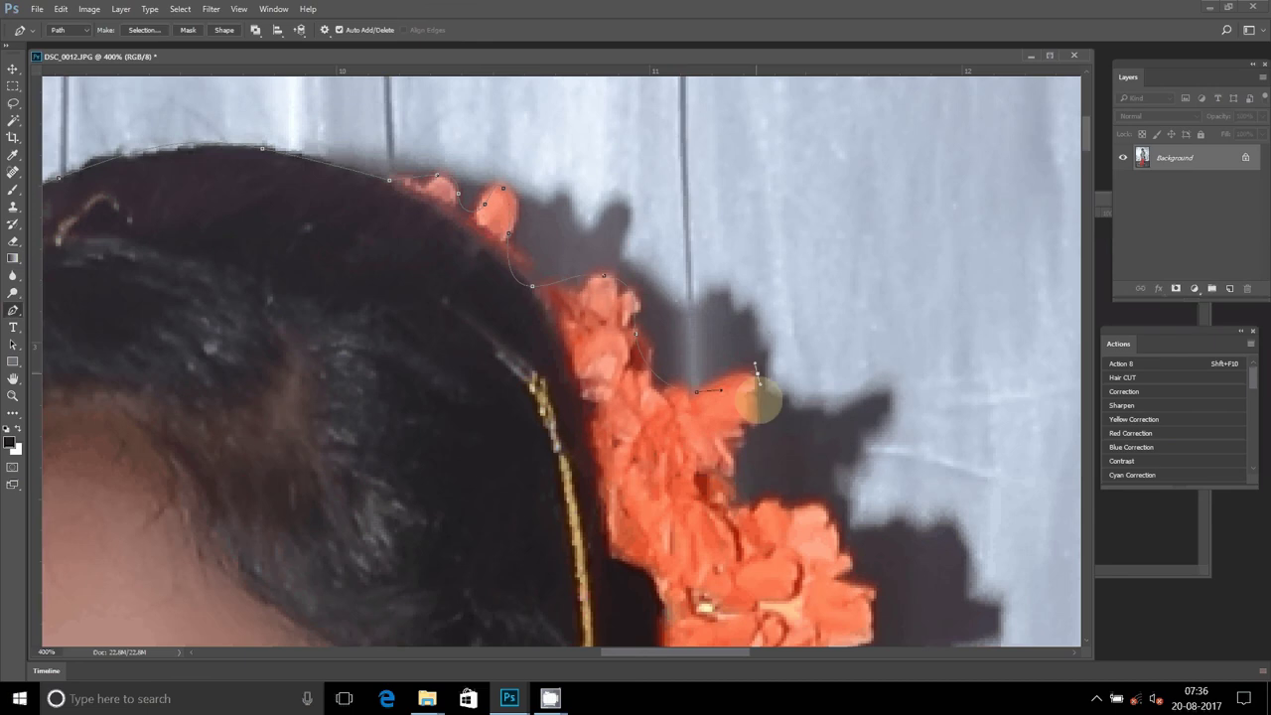
click(732, 483)
Continue anchors around the next flowers and down the lower garland toward the start point
mouse_move(732, 483)
mouse_down()
mouse_move(562, 375)
mouse_move(533, 209)
mouse_up()
click(541, 203)
click(584, 246)
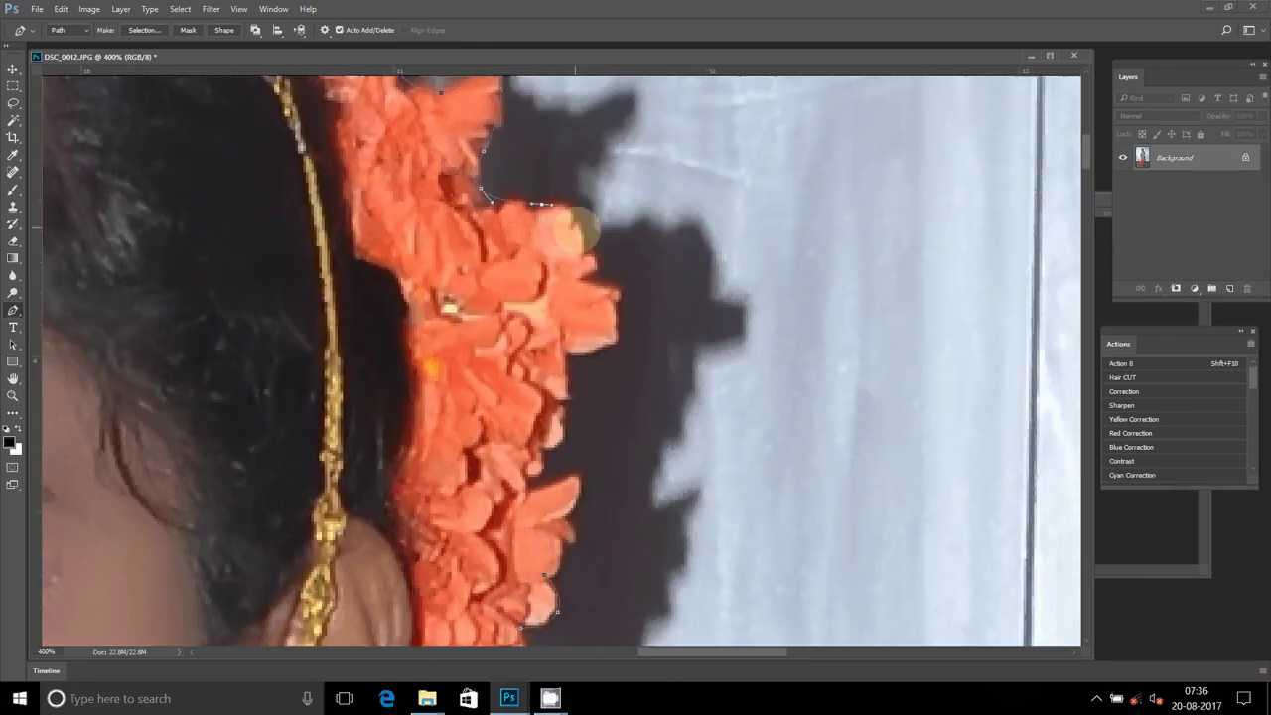
click(592, 289)
click(616, 318)
click(573, 352)
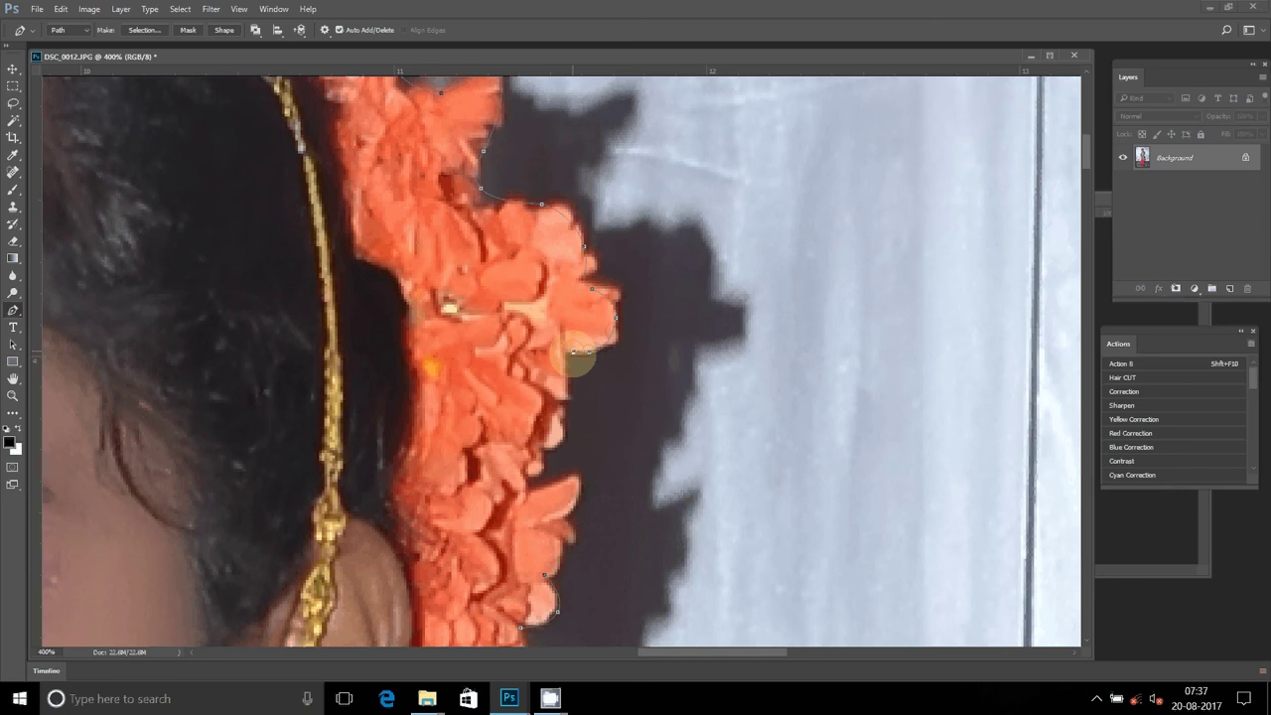
drag(573, 352, 583, 202)
click(578, 231)
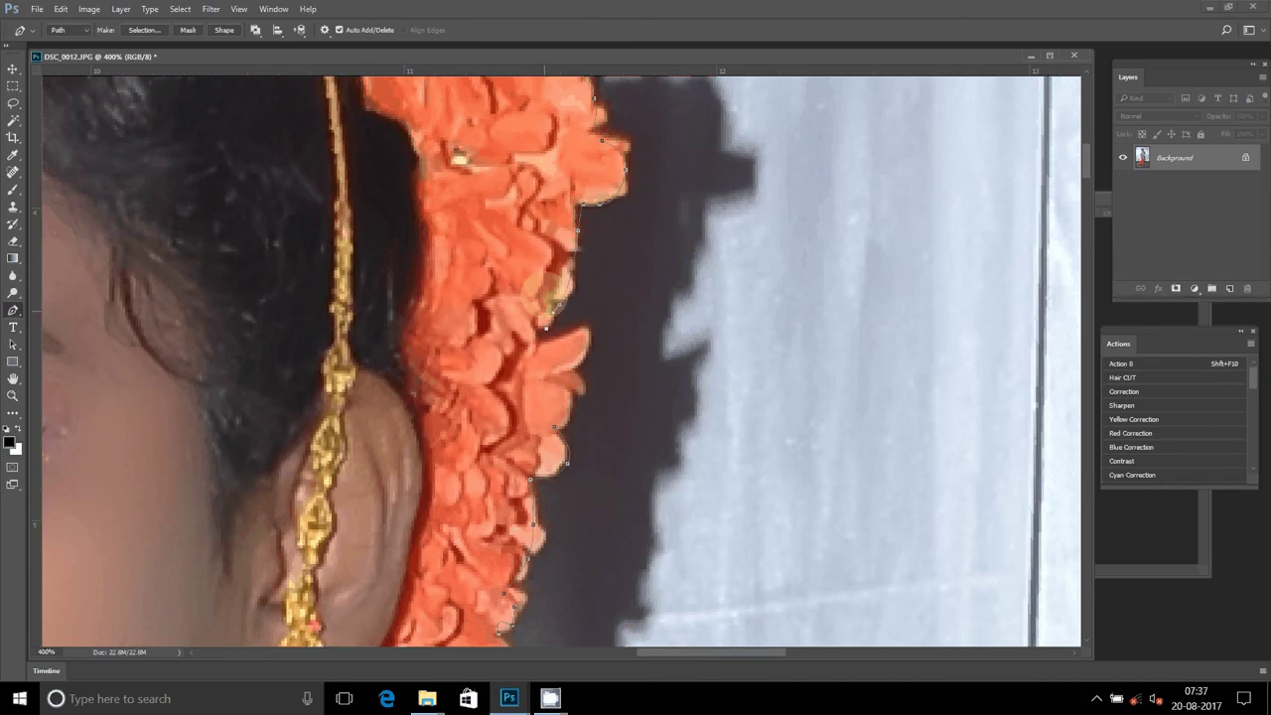
click(584, 332)
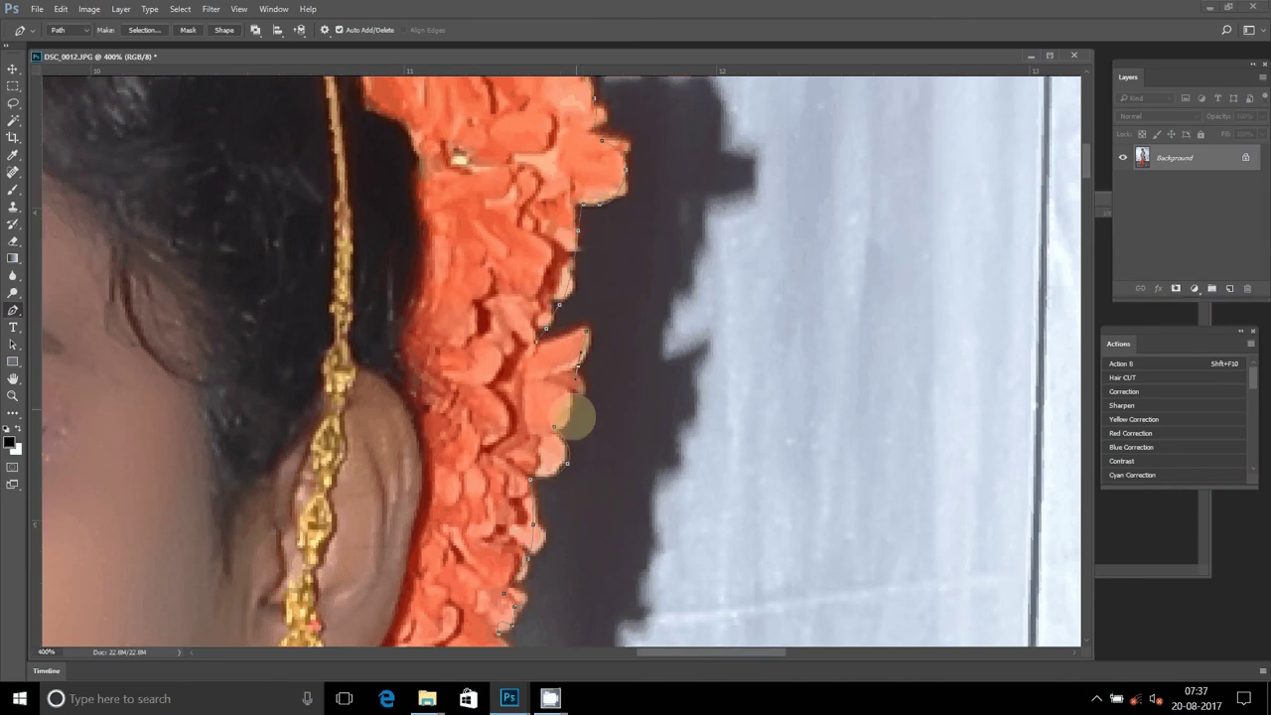
click(557, 428)
Convert the path via Make Selection, then use Layer Via Copy to create Layer 1
right_click(429, 258)
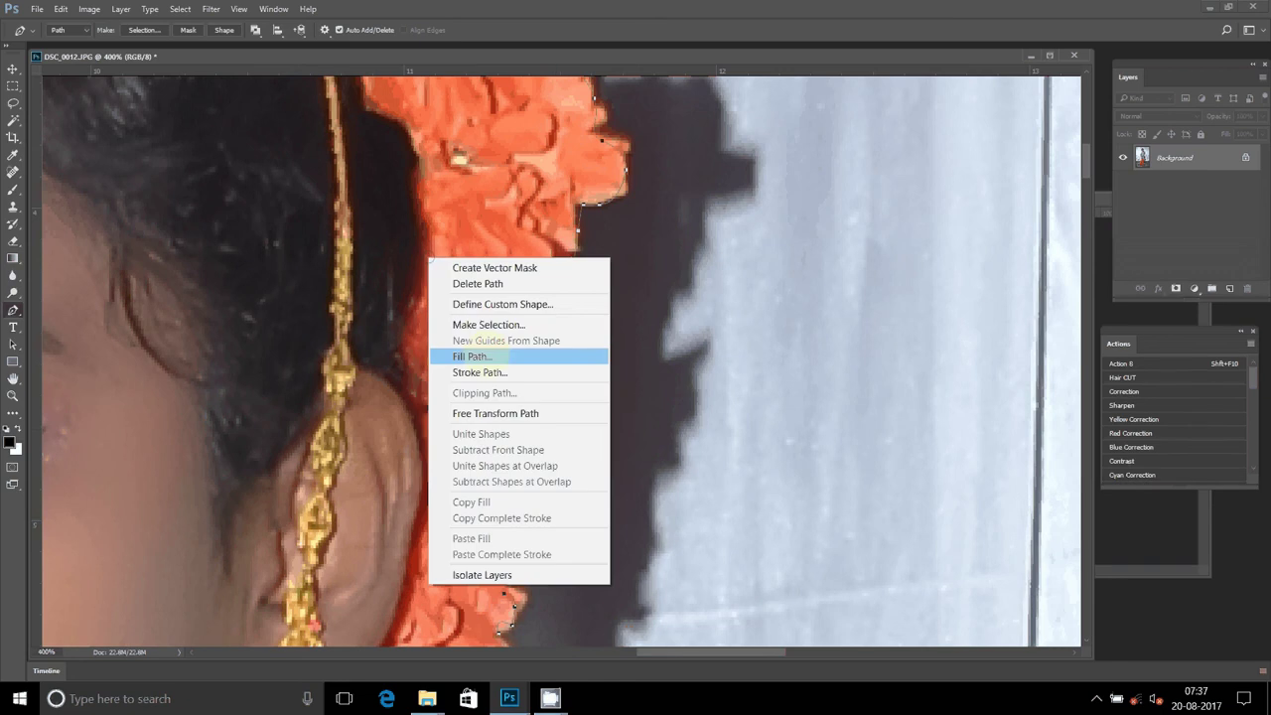
click(496, 325)
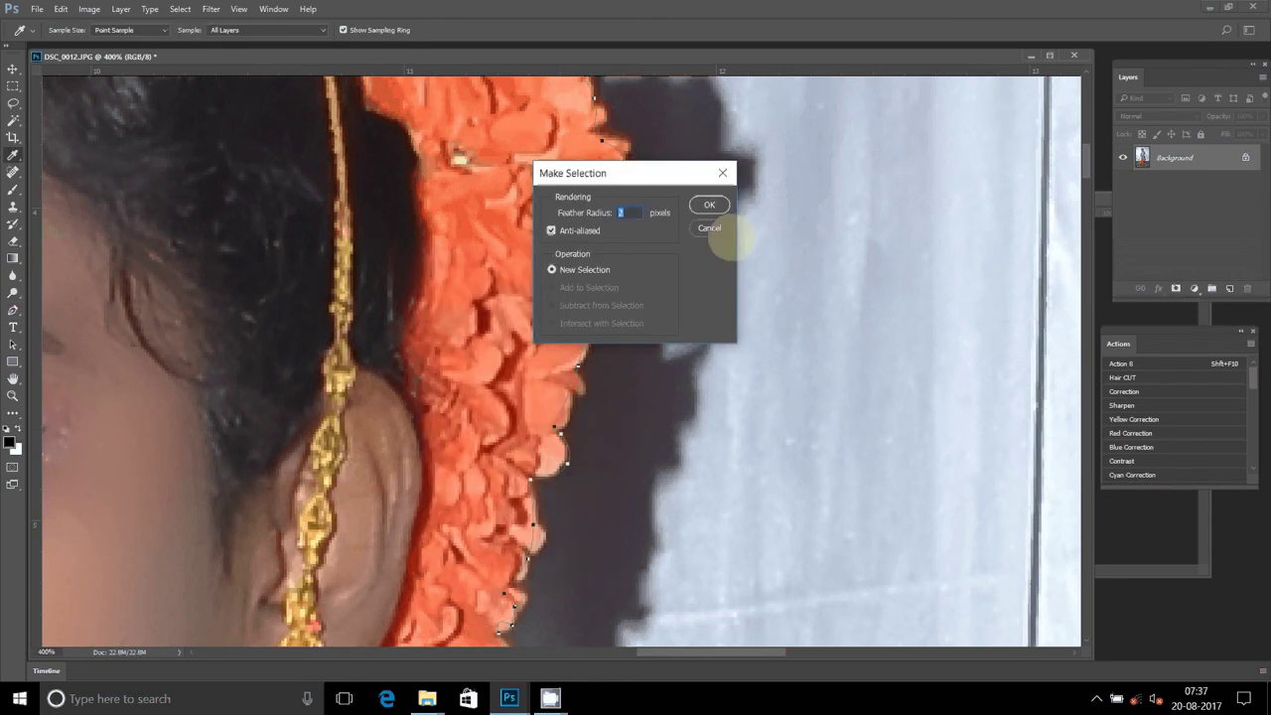
click(709, 204)
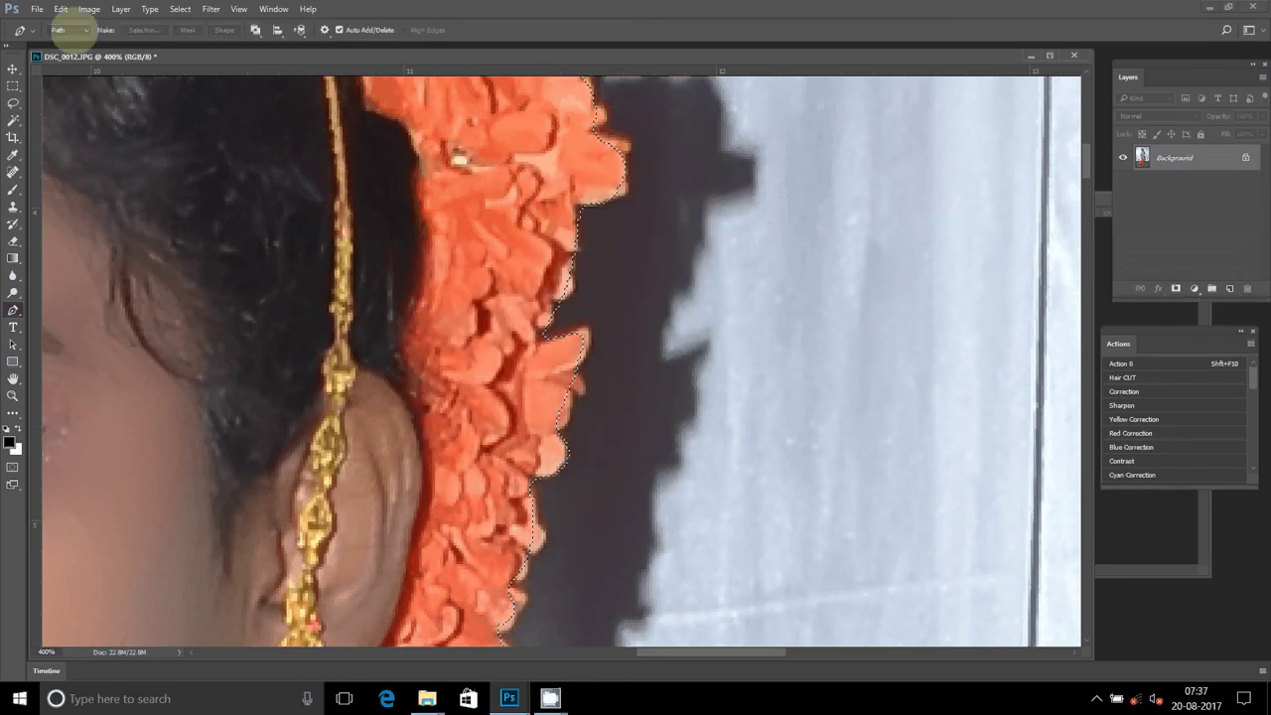
click(120, 9)
mouse_move(133, 26)
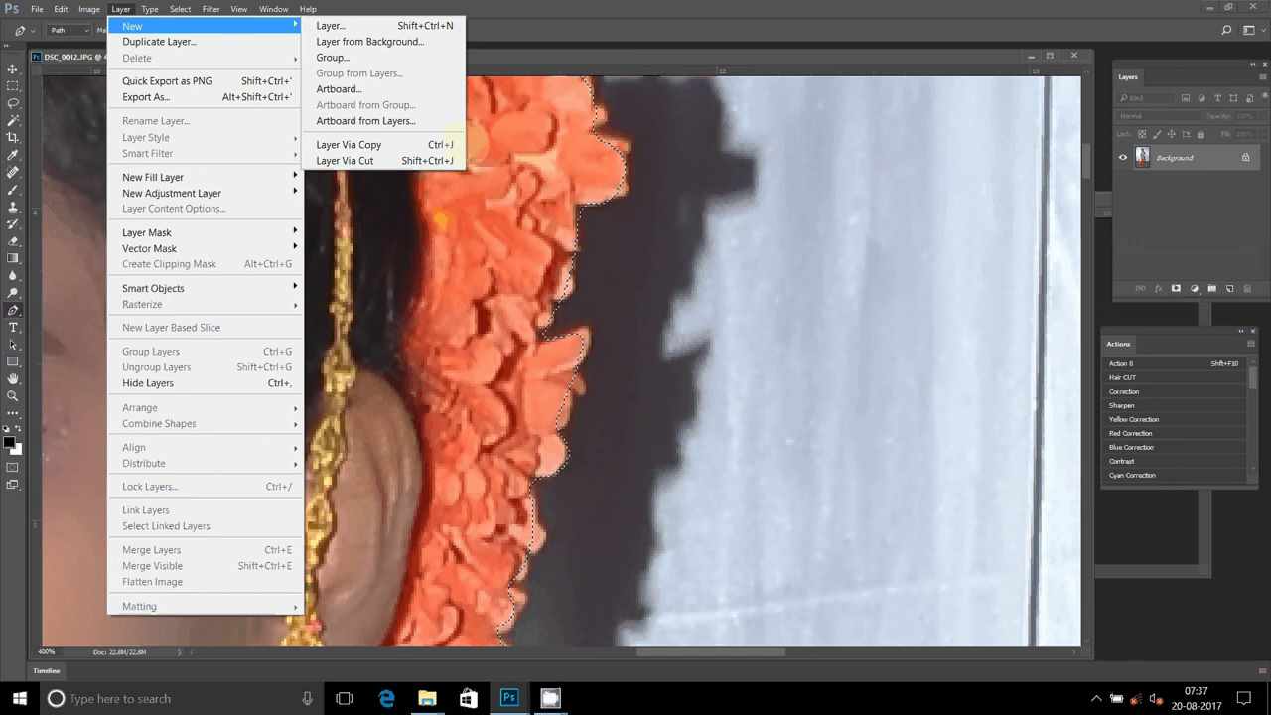
click(398, 145)
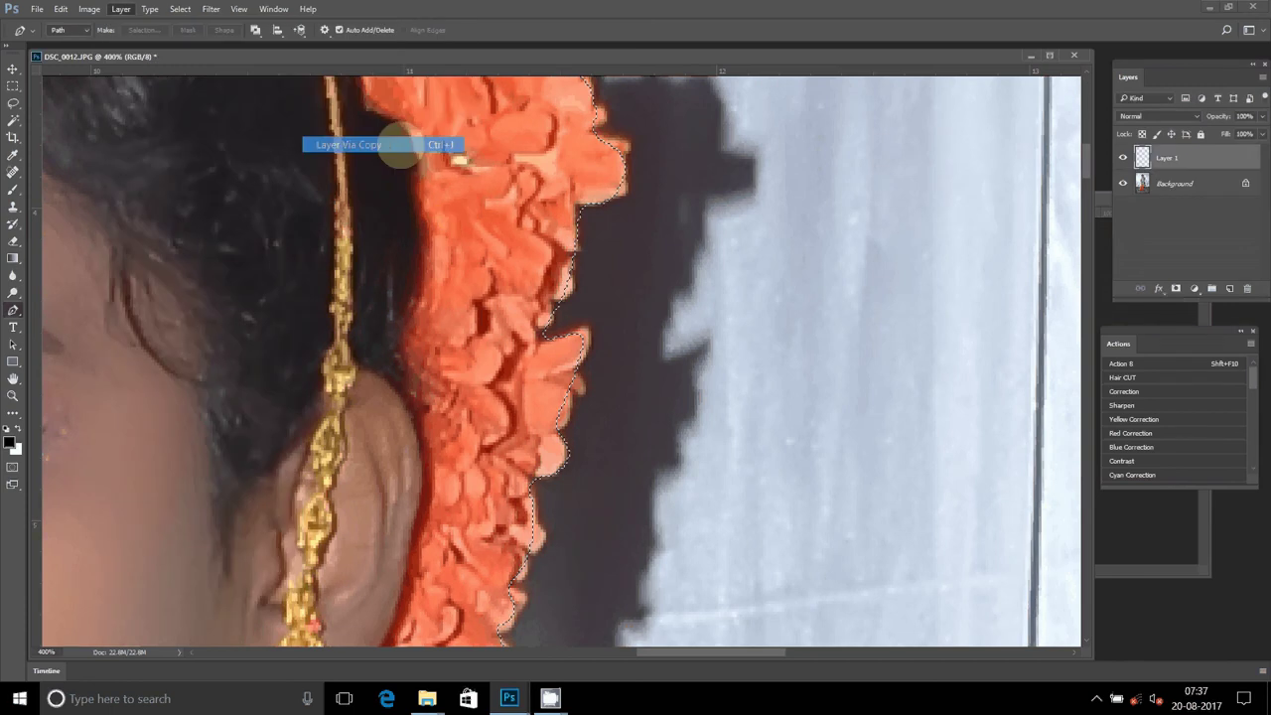
Hide the original Background layer and fit the cut-out woman on screen
click(1124, 183)
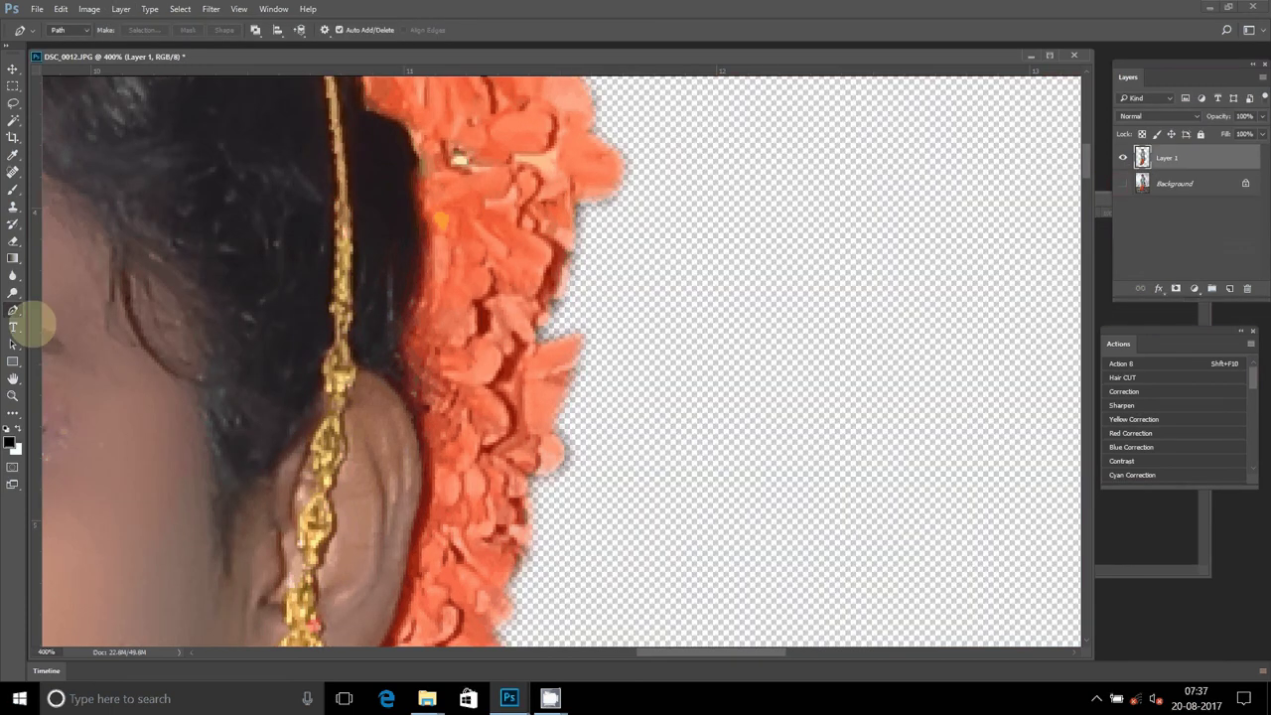
click(13, 396)
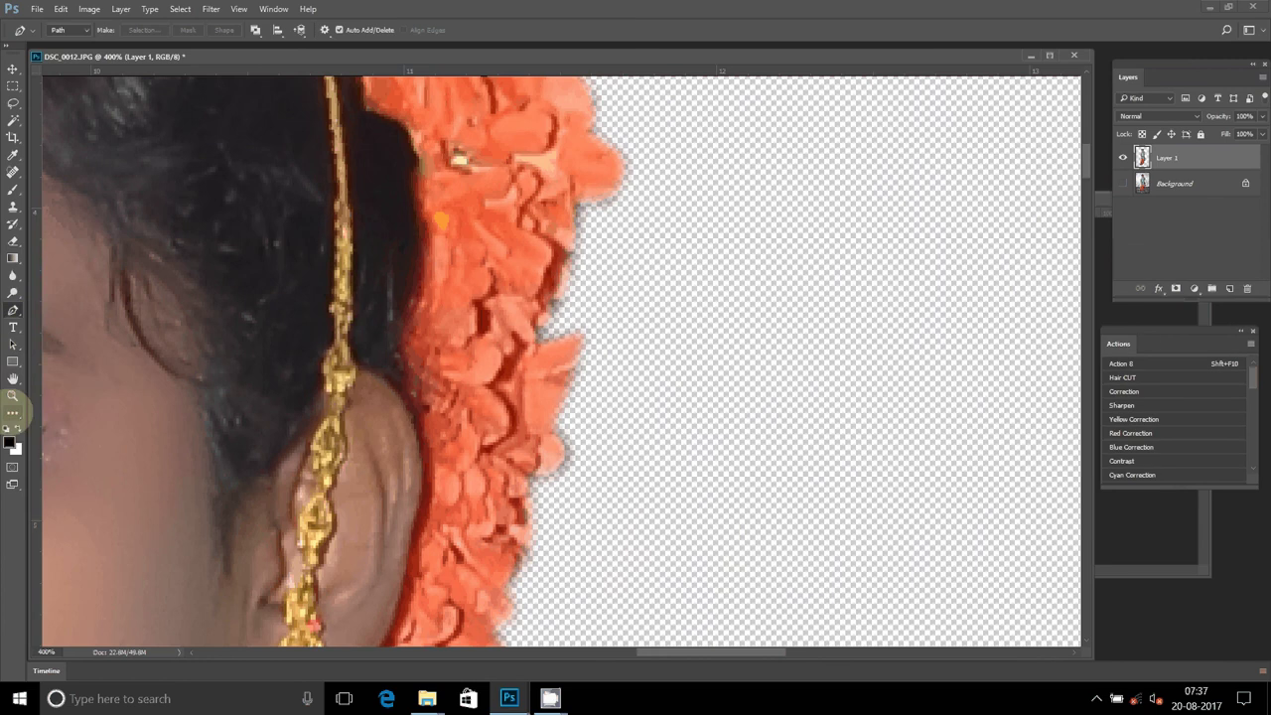
right_click(384, 307)
click(398, 316)
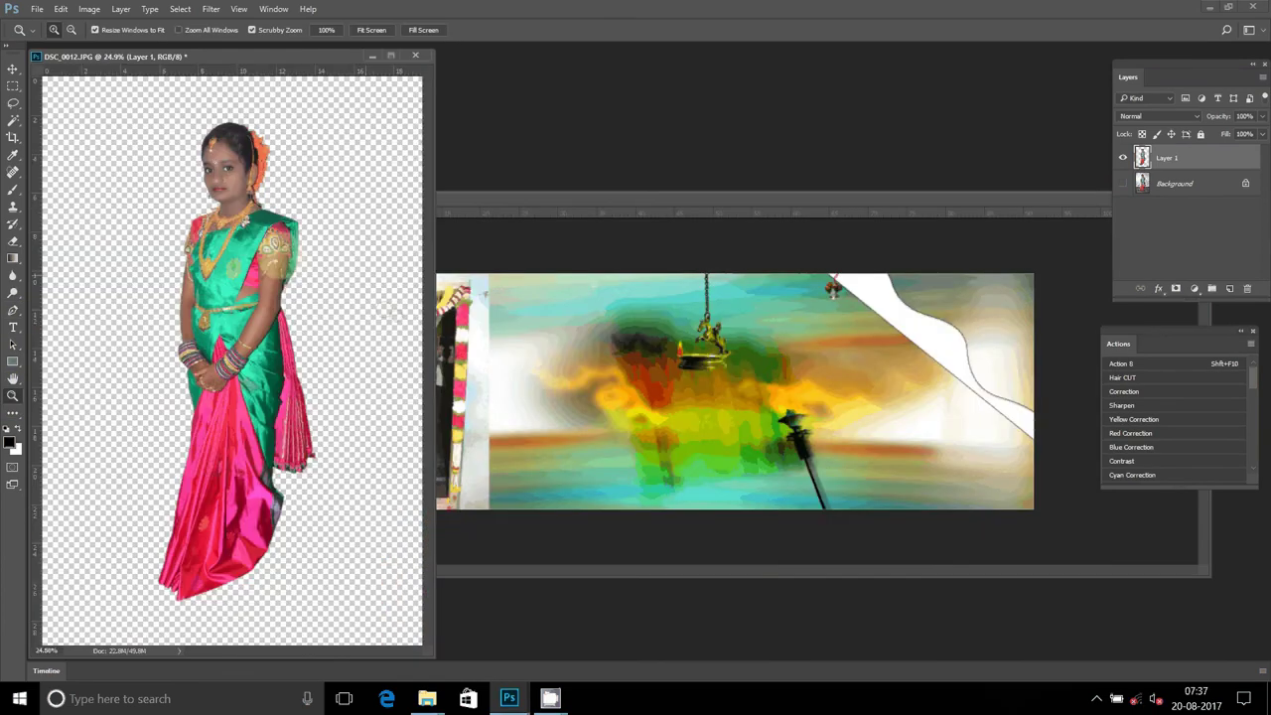
Save the document as DSC_0012.psd in the psd folder
click(35, 9)
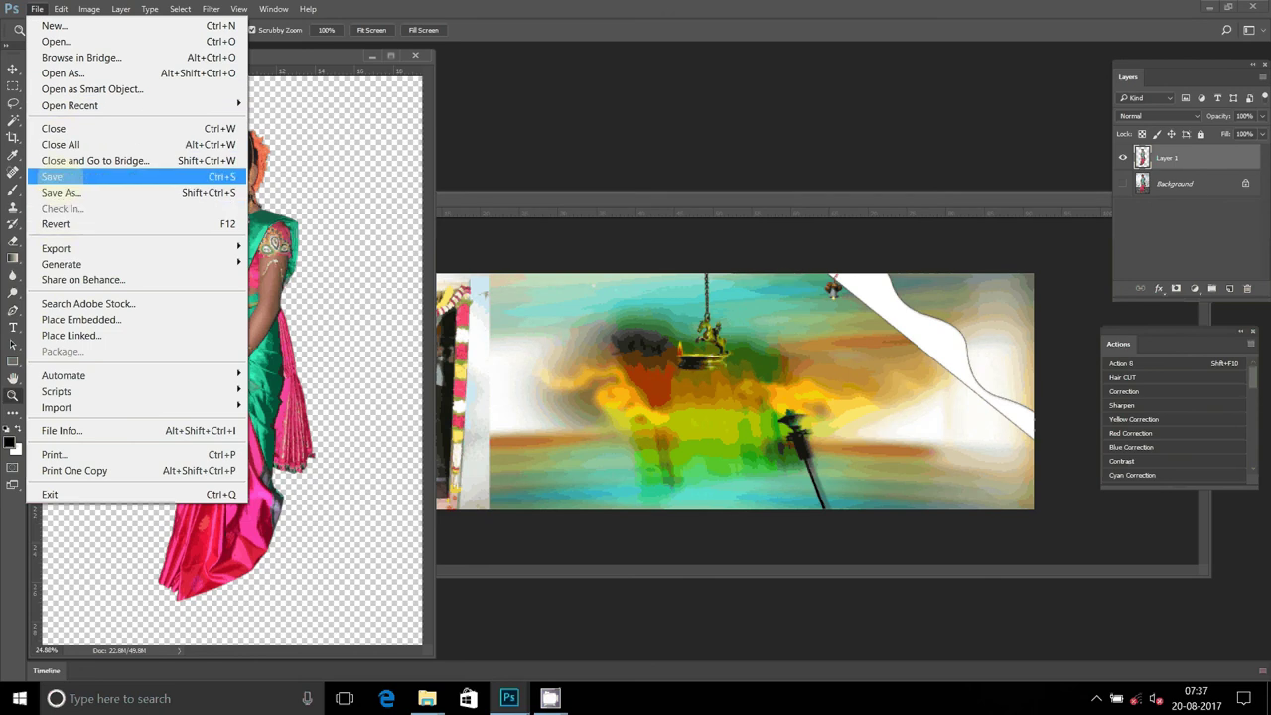
click(55, 176)
click(177, 134)
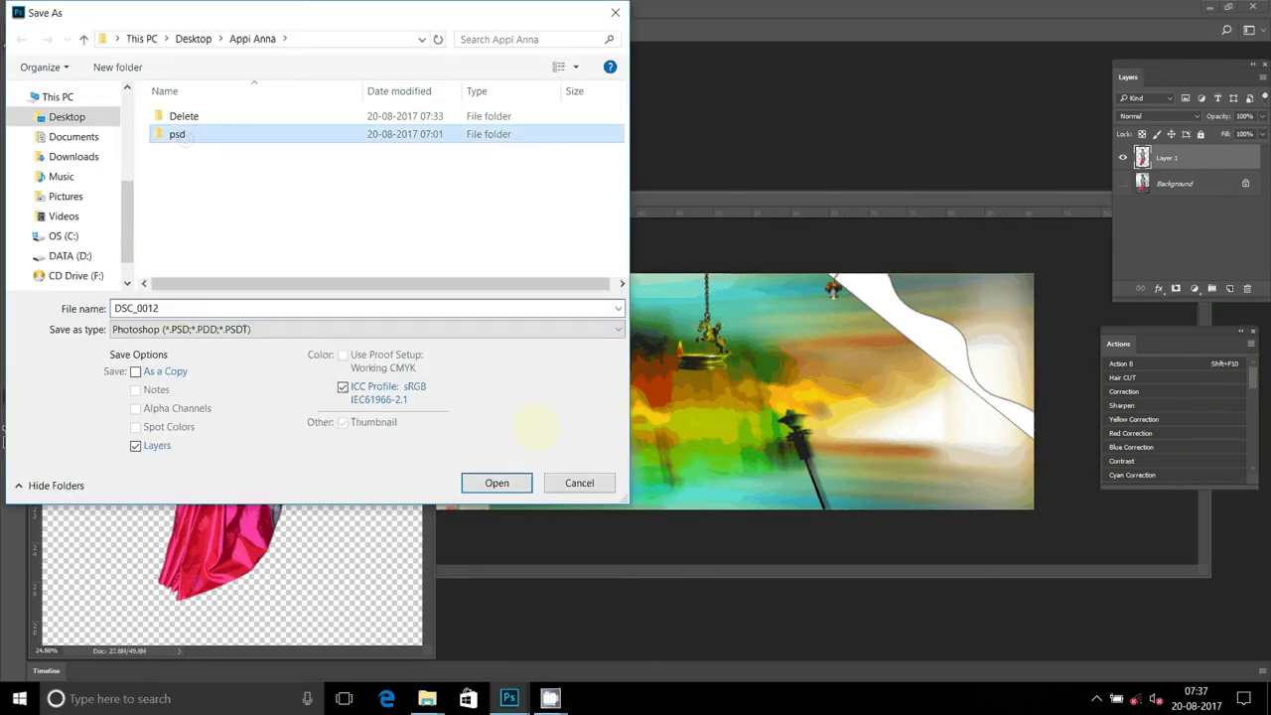
click(496, 483)
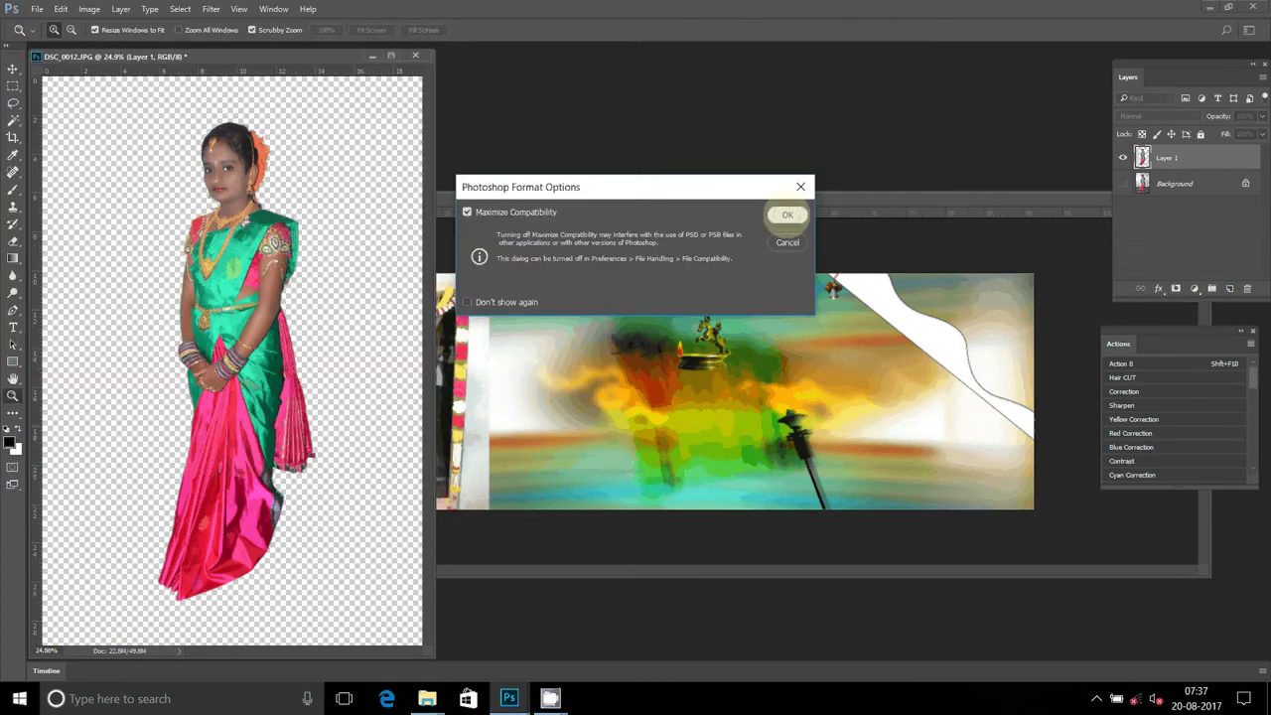
click(786, 213)
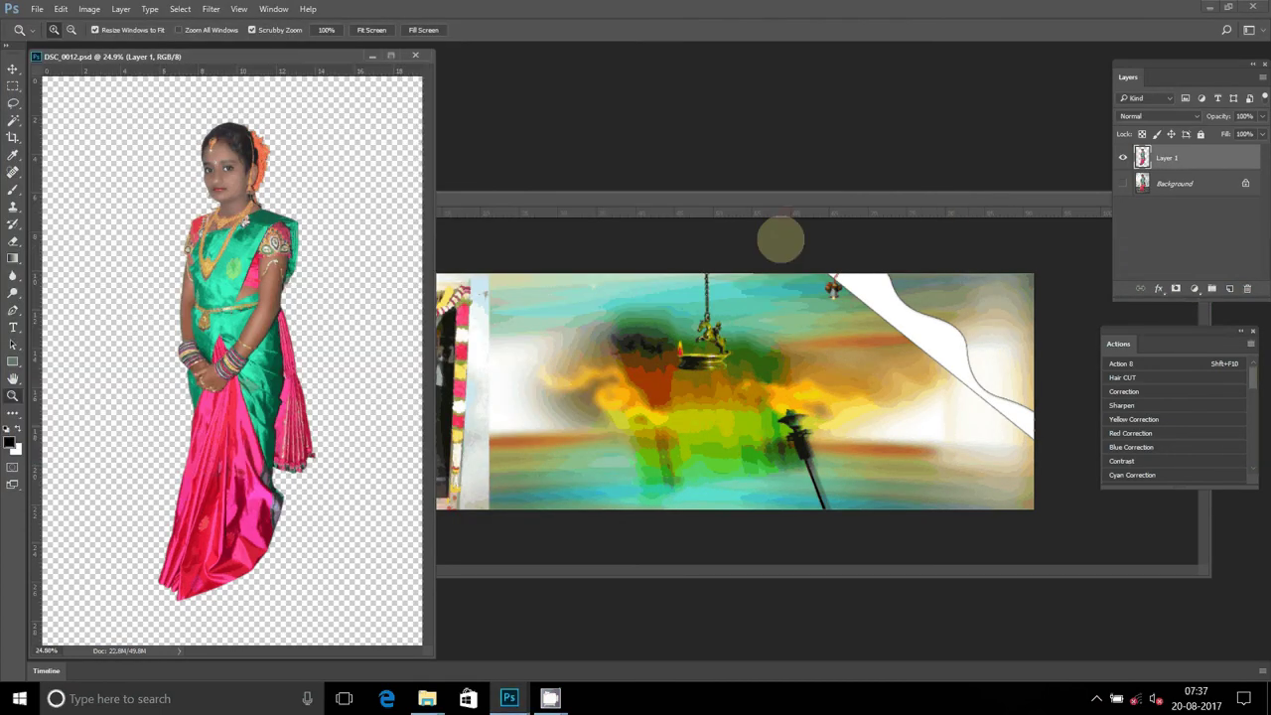
Drag the cut-out woman into 3.psd and position her just right of the doorway photo
click(13, 69)
mouse_move(254, 206)
mouse_down()
mouse_move(285, 268)
mouse_move(404, 349)
mouse_up()
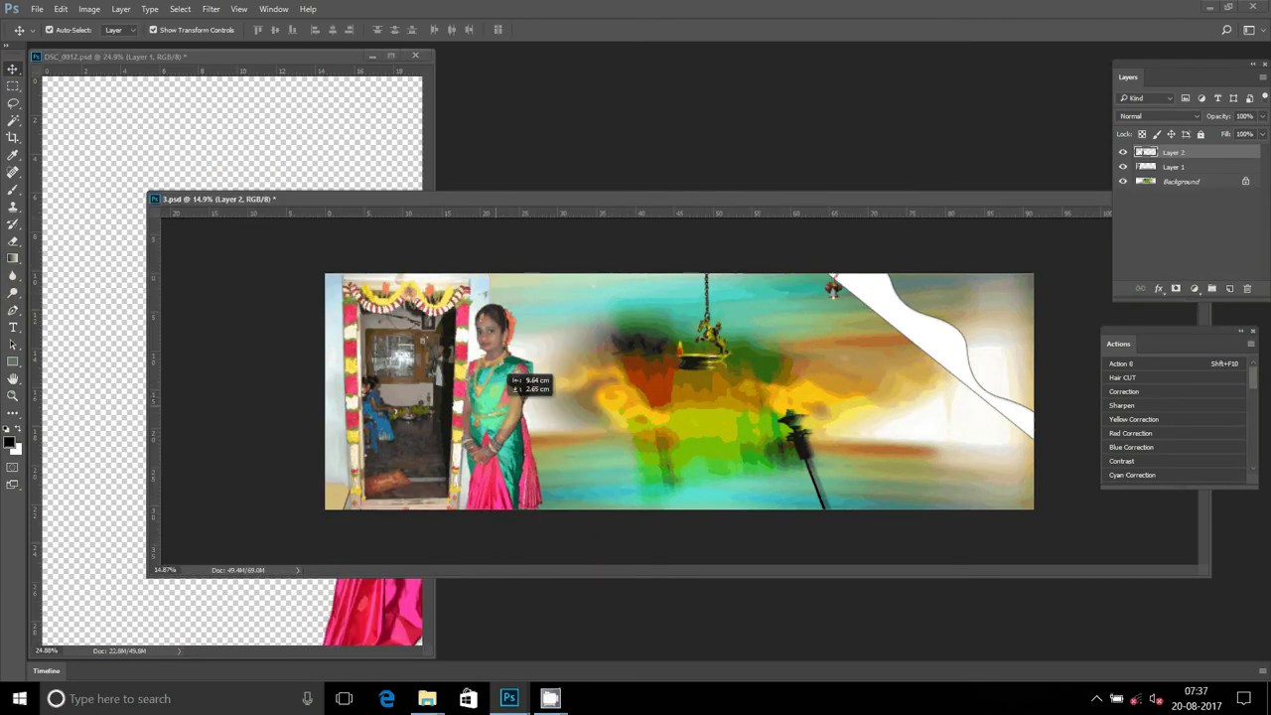
drag(403, 349, 513, 375)
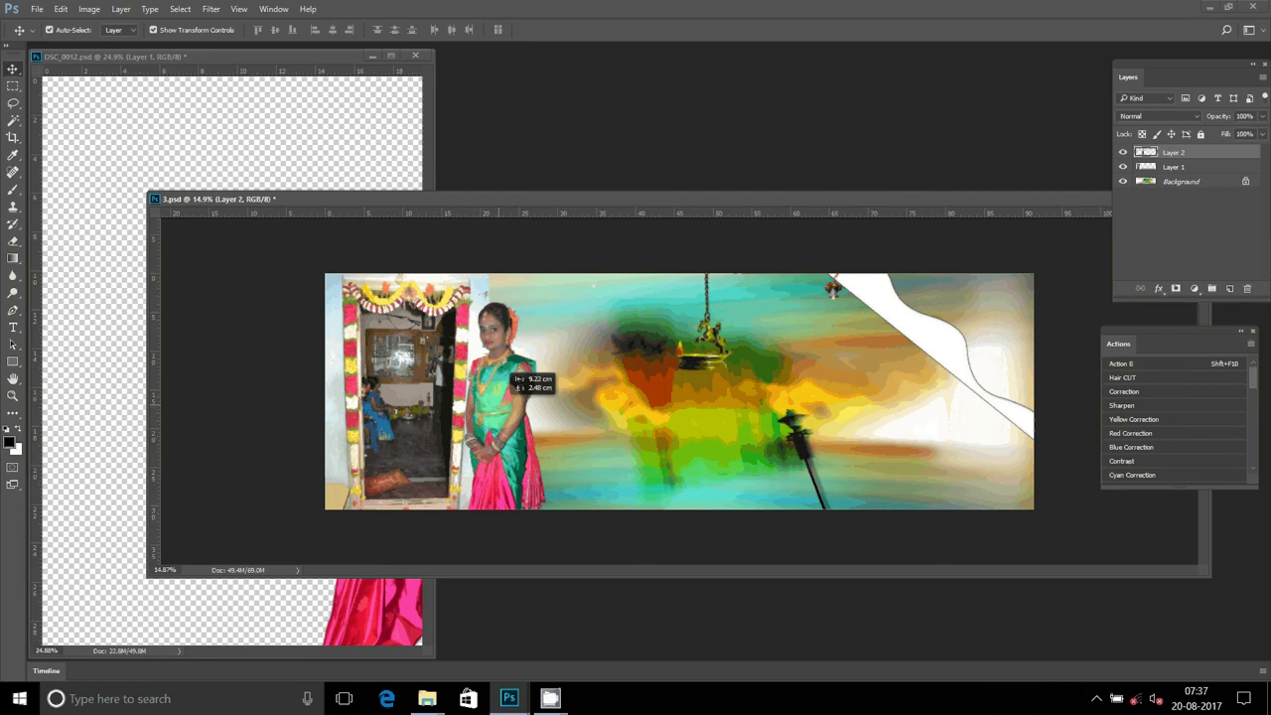
drag(511, 375, 514, 374)
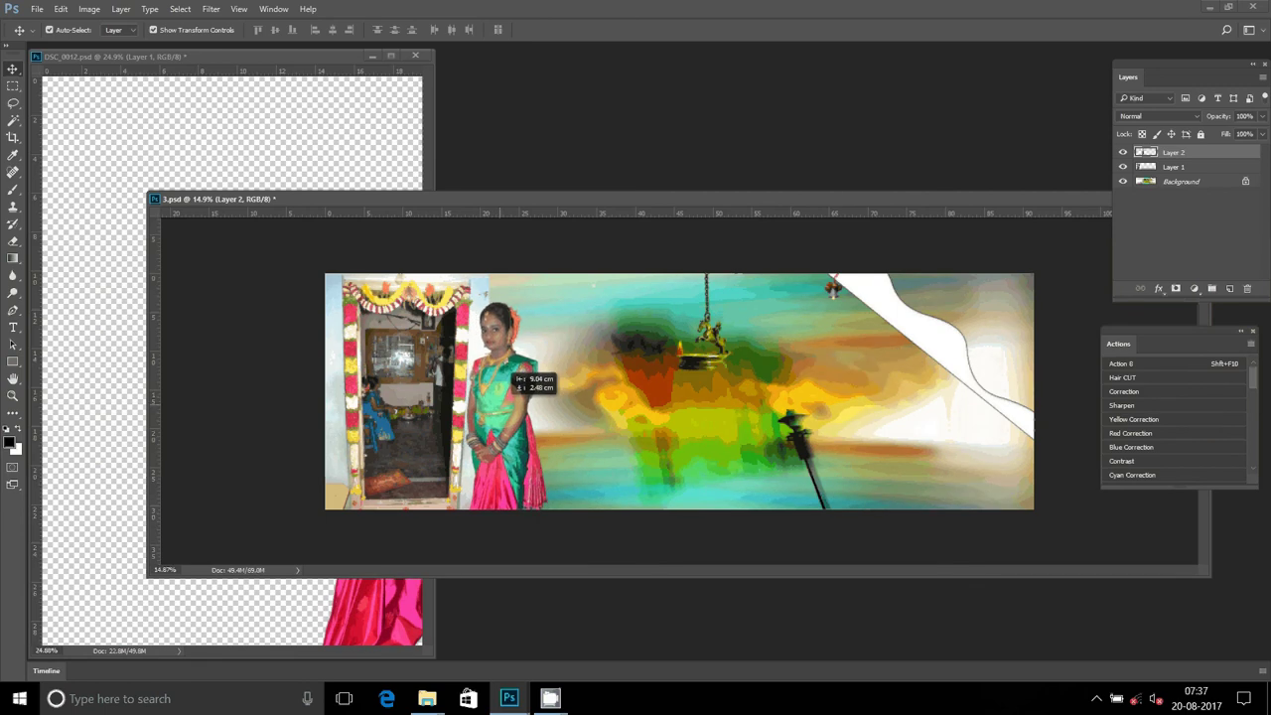
Close the DSC_0012 document and reposition the 3.psd window
click(416, 56)
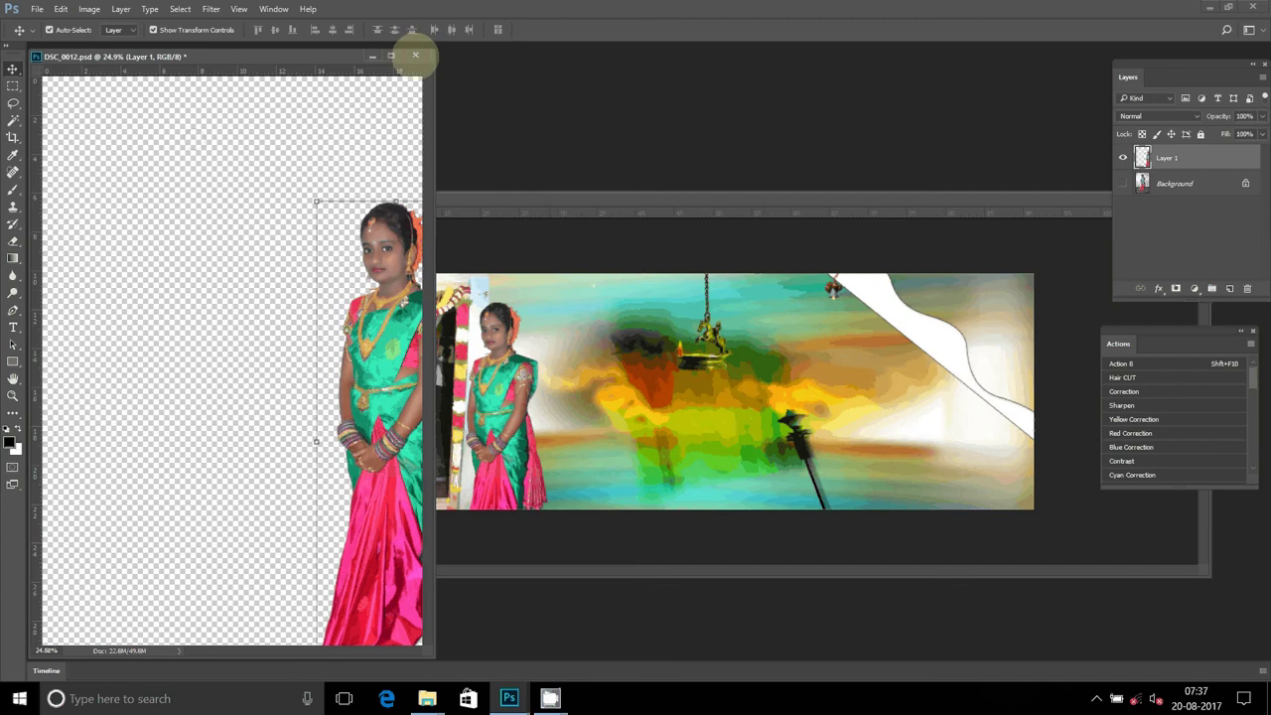
click(637, 265)
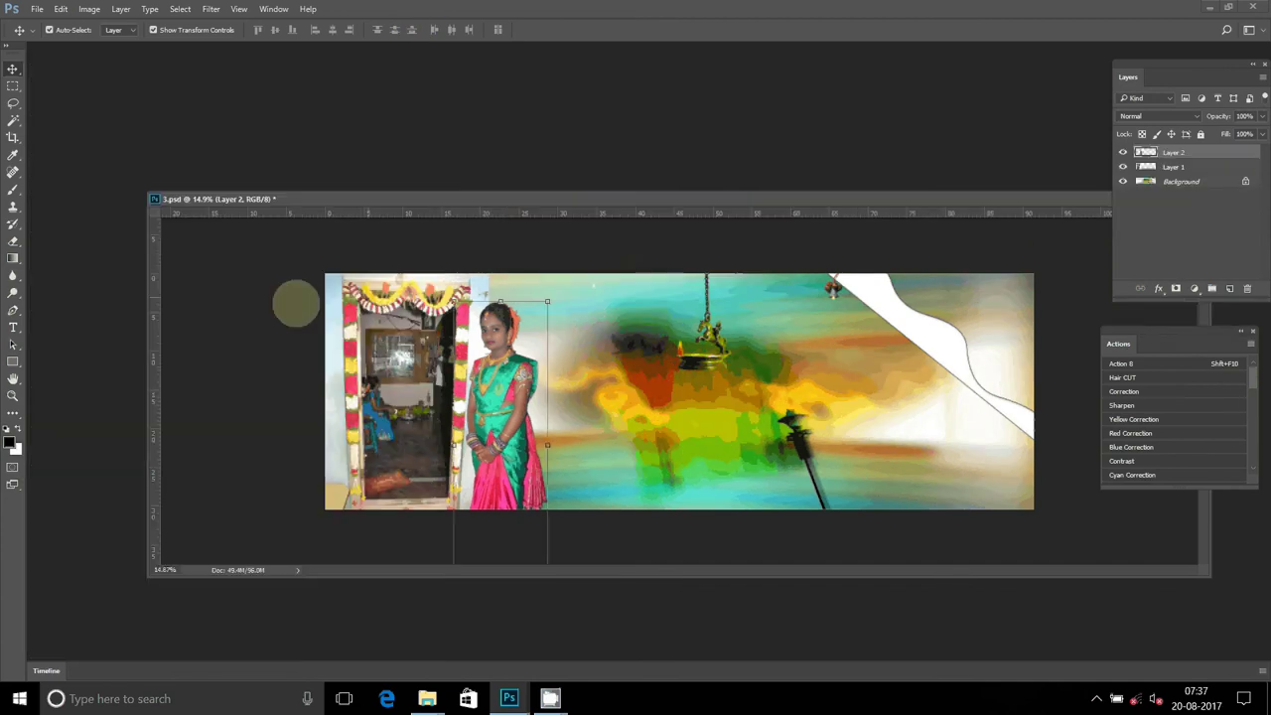
drag(799, 200, 729, 179)
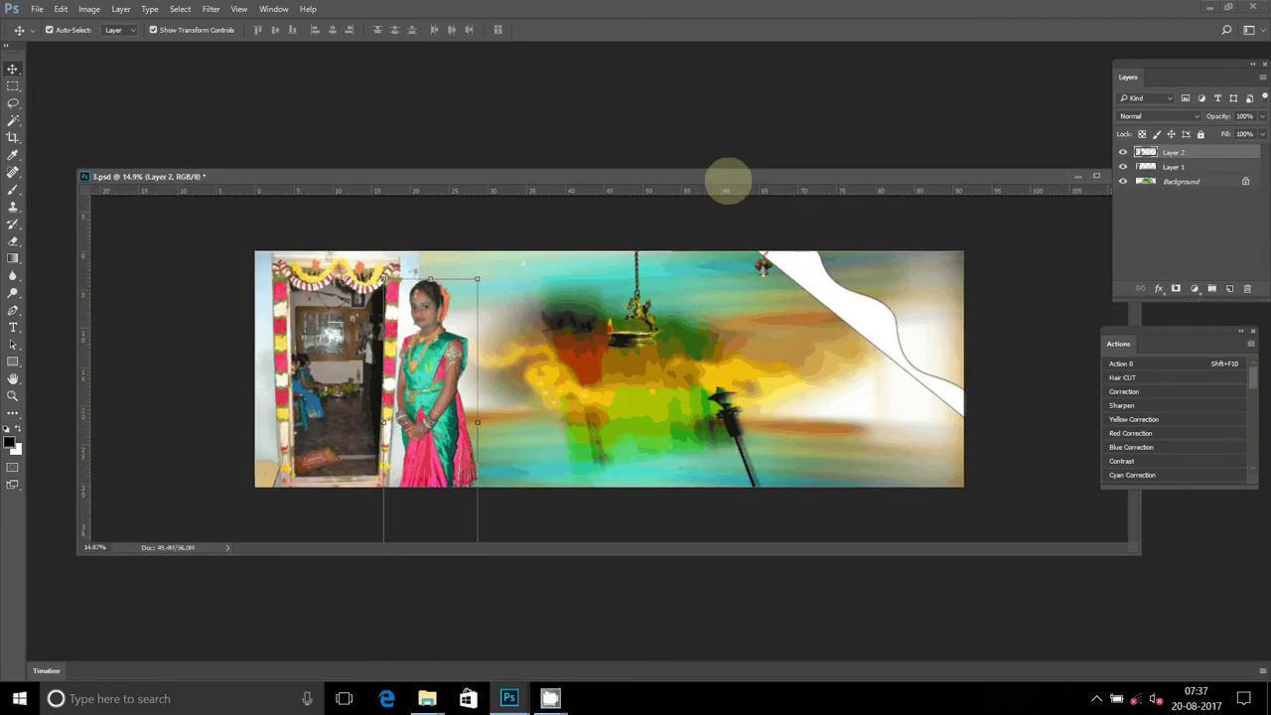
key(z)
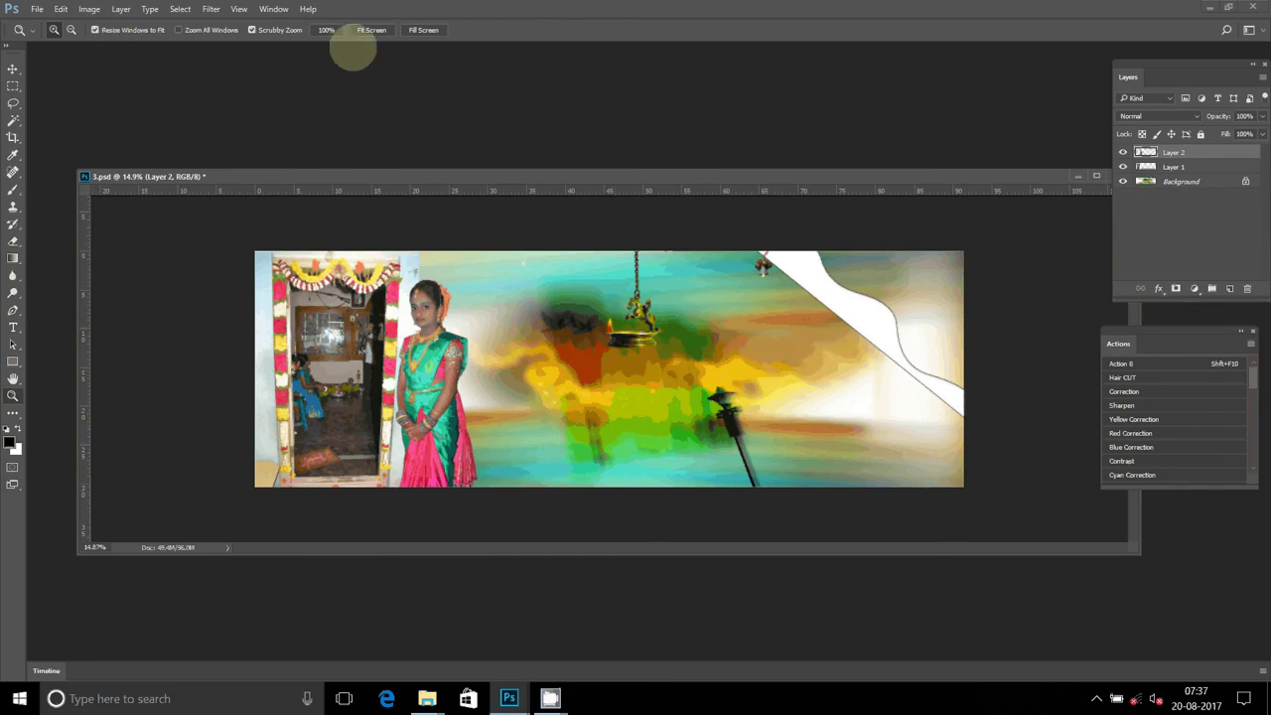
Fit 3.psd on screen, set the rulers to inches and place a vertical guide at the centre
click(370, 32)
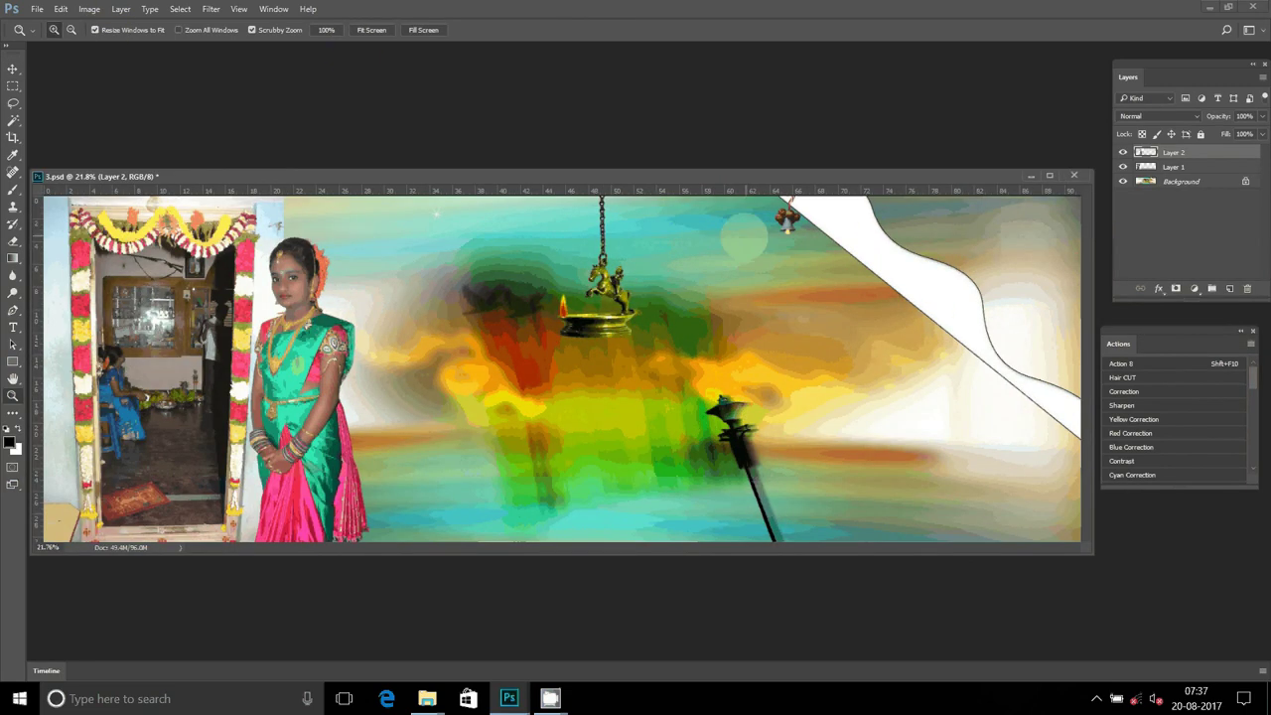
right_click(882, 189)
click(918, 218)
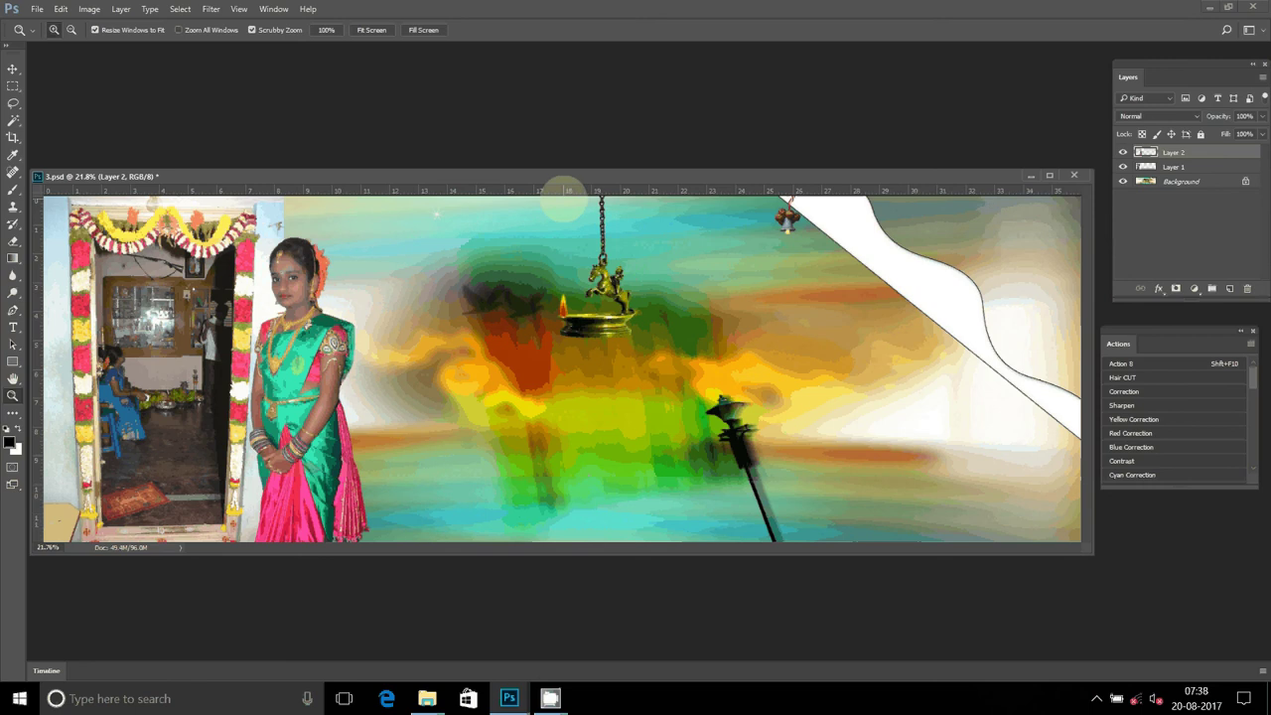
key(v)
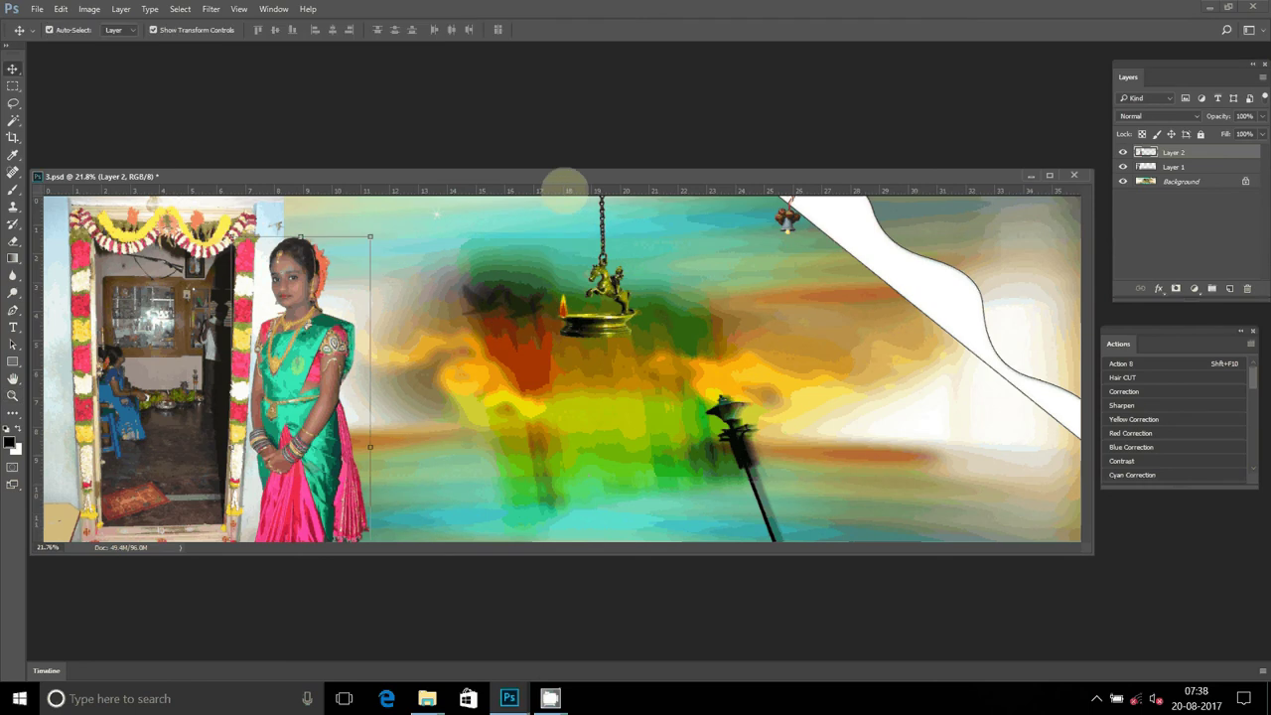
drag(568, 188, 563, 211)
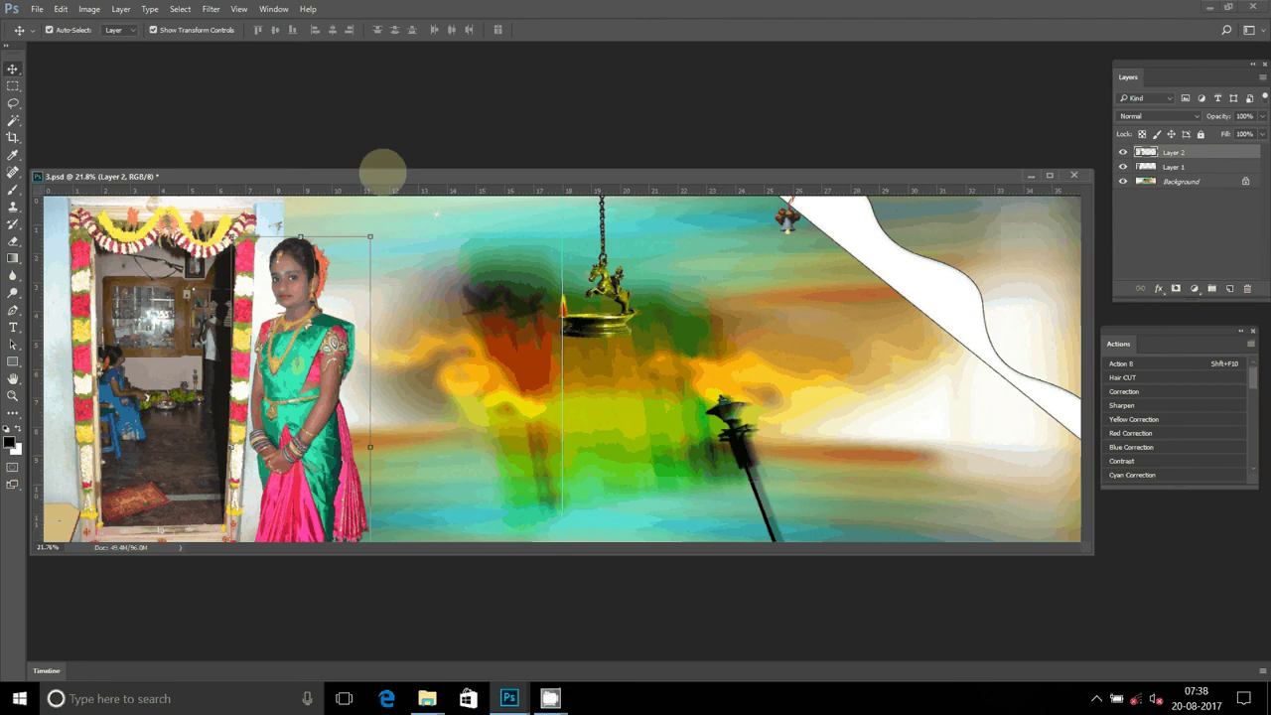
drag(383, 169, 456, 248)
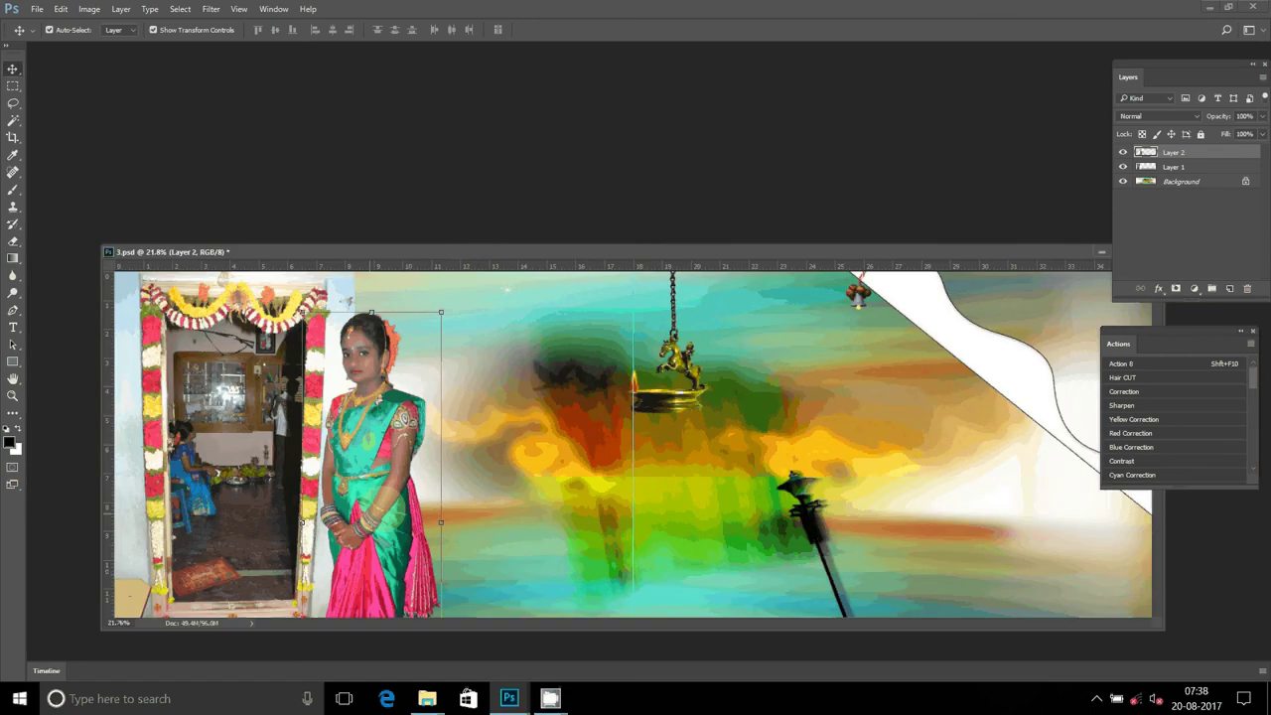
Erase the bright halo on Layer 1 beside the woman's head, then bring forward the Appi Anna folder
click(206, 358)
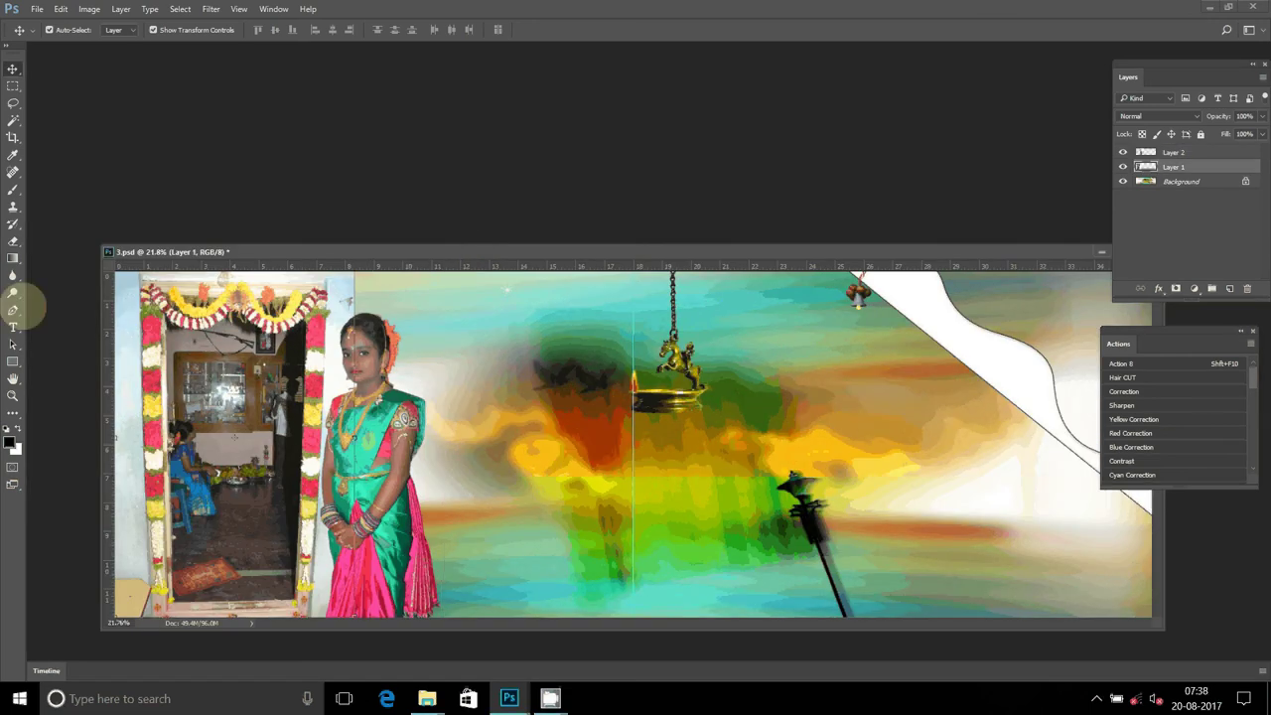
click(13, 241)
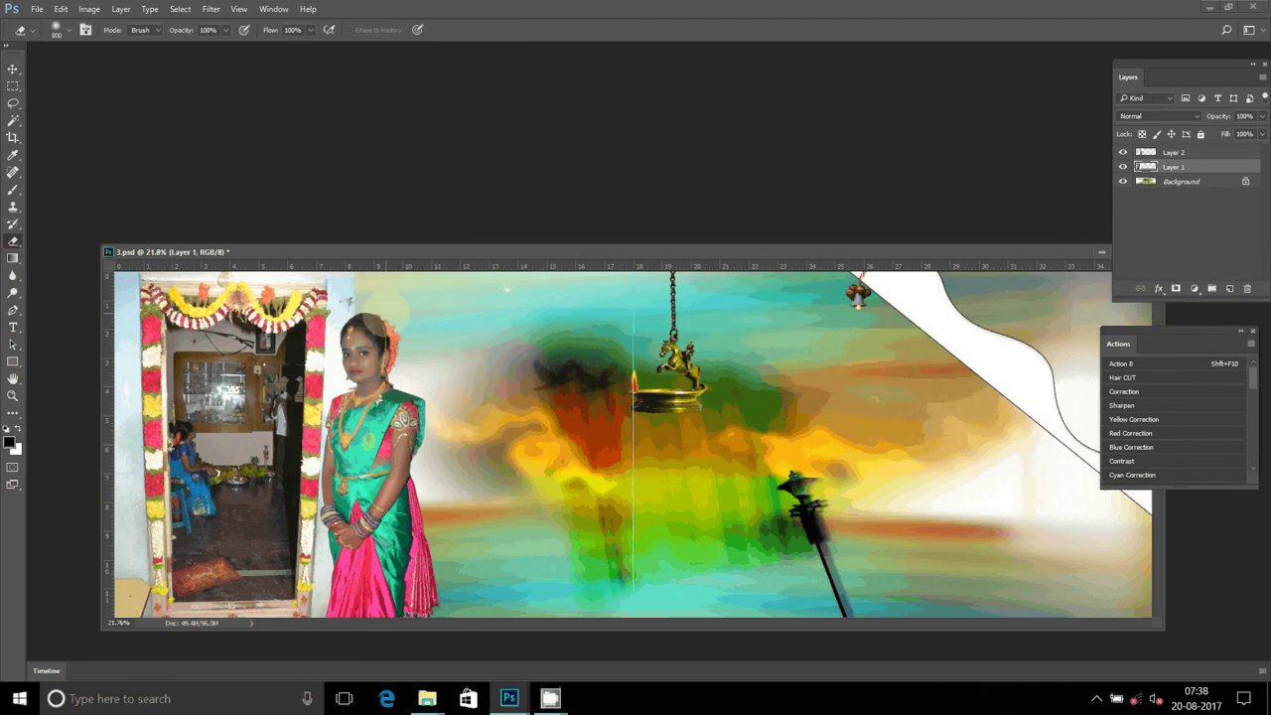
click(385, 304)
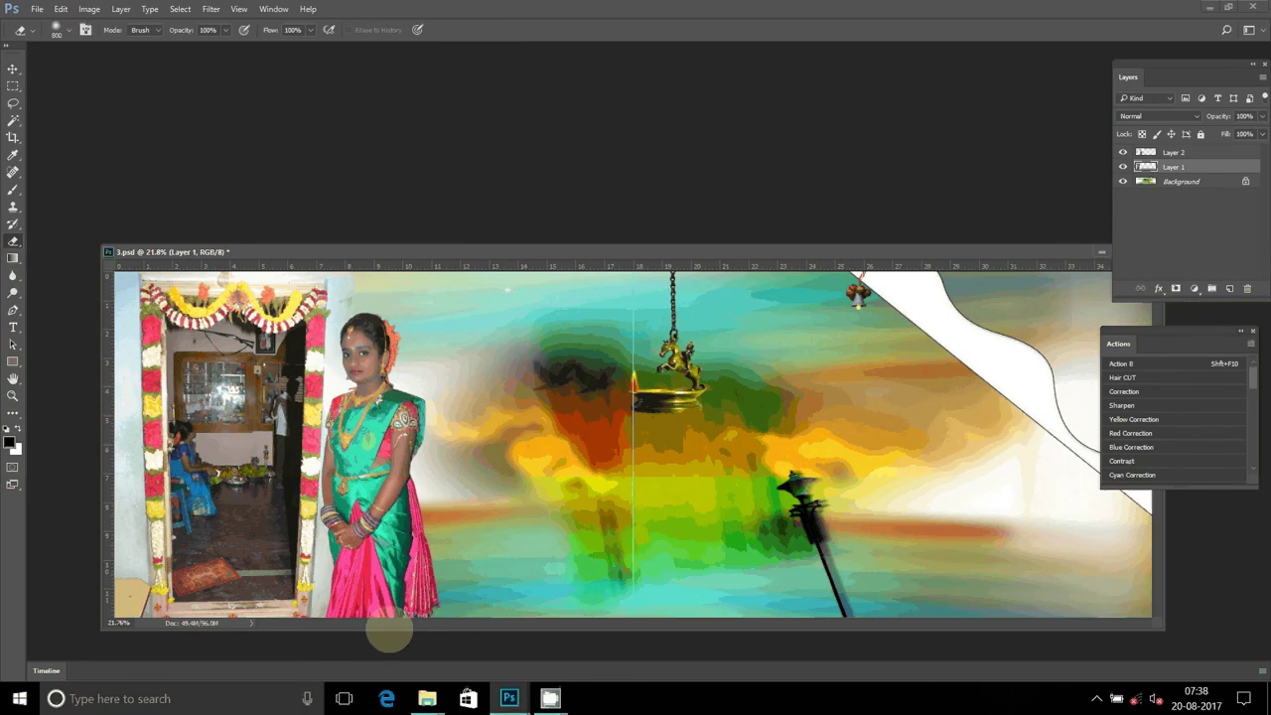
key(v)
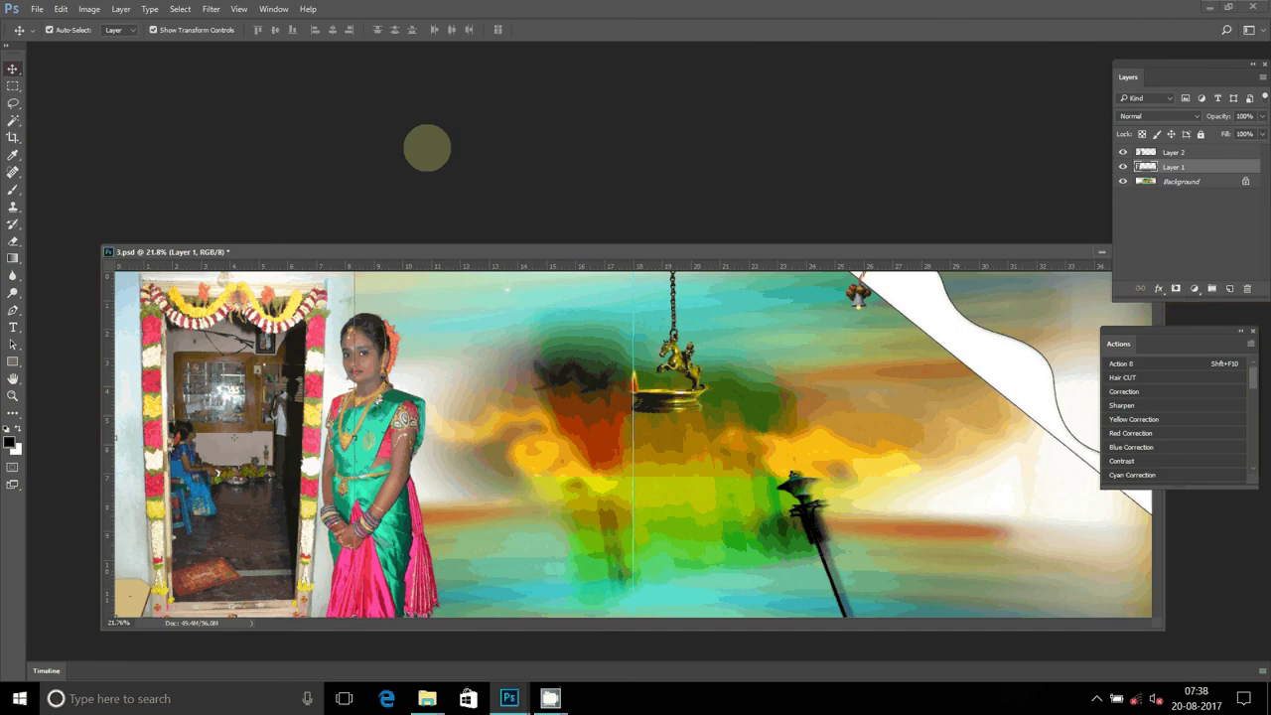
click(427, 698)
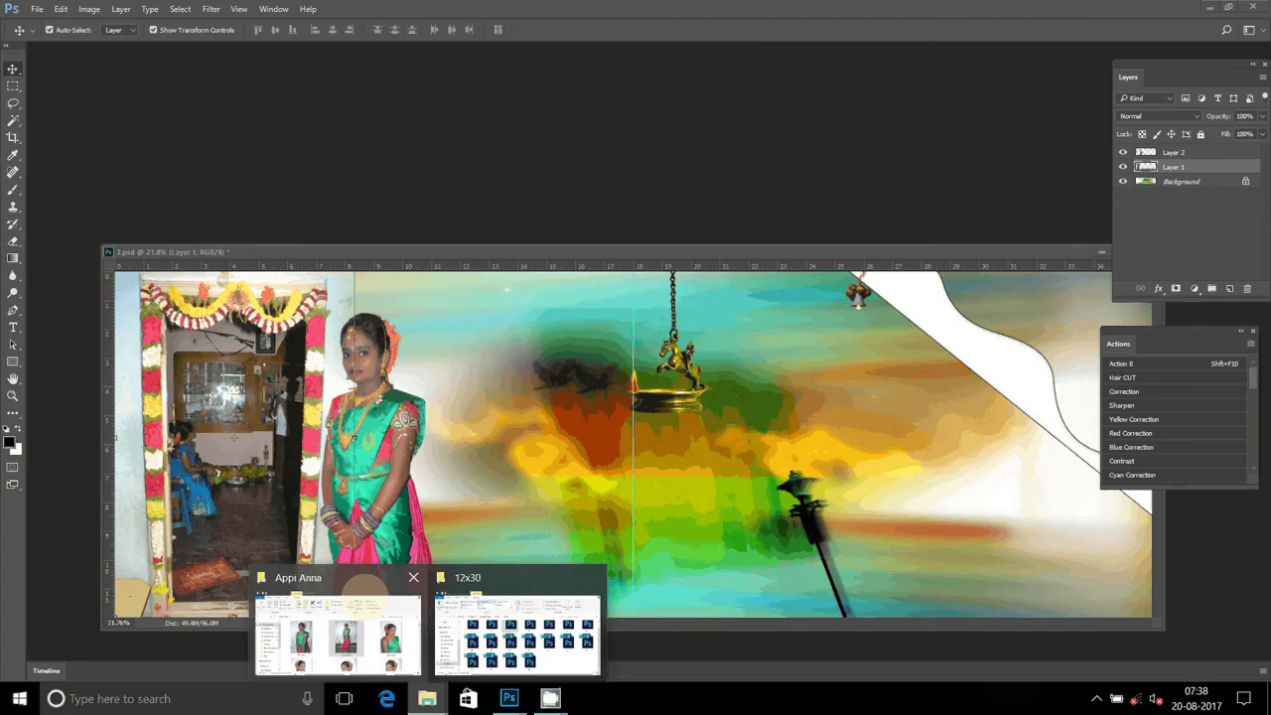
click(365, 588)
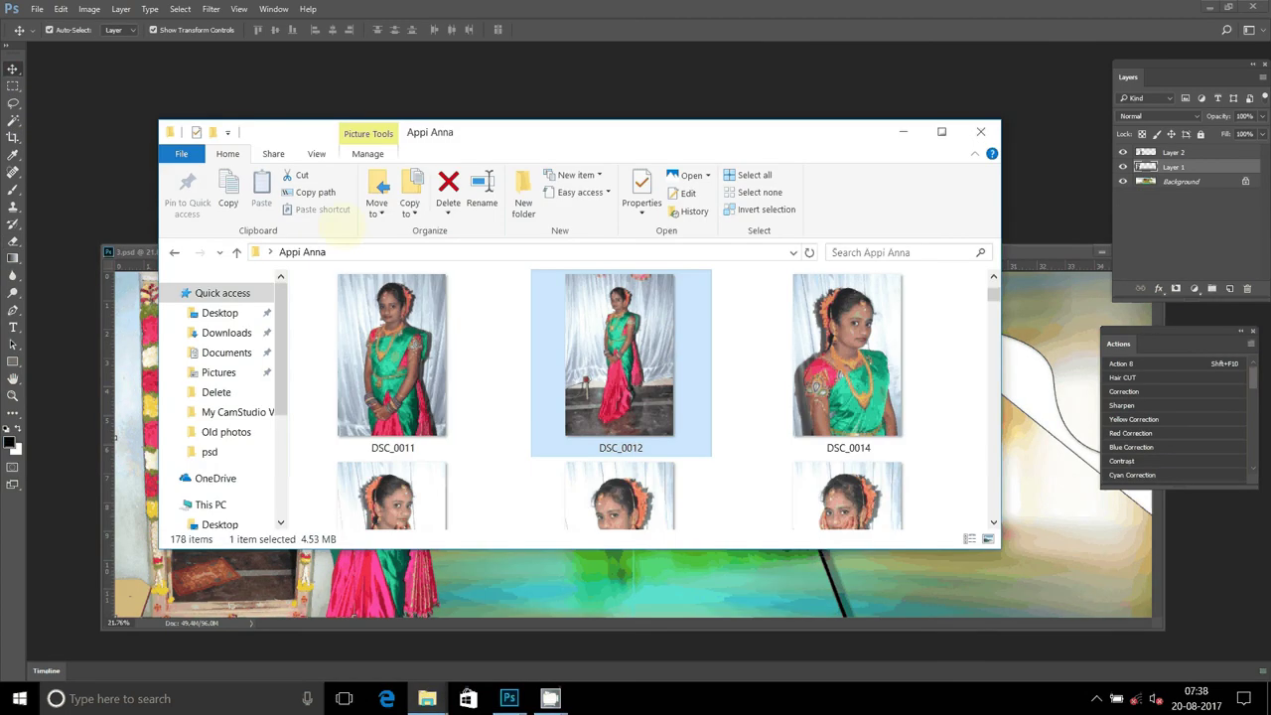
Move DSC_0012 into the psd folder, then drag DSC_0029 onto Photoshop to open it
click(376, 199)
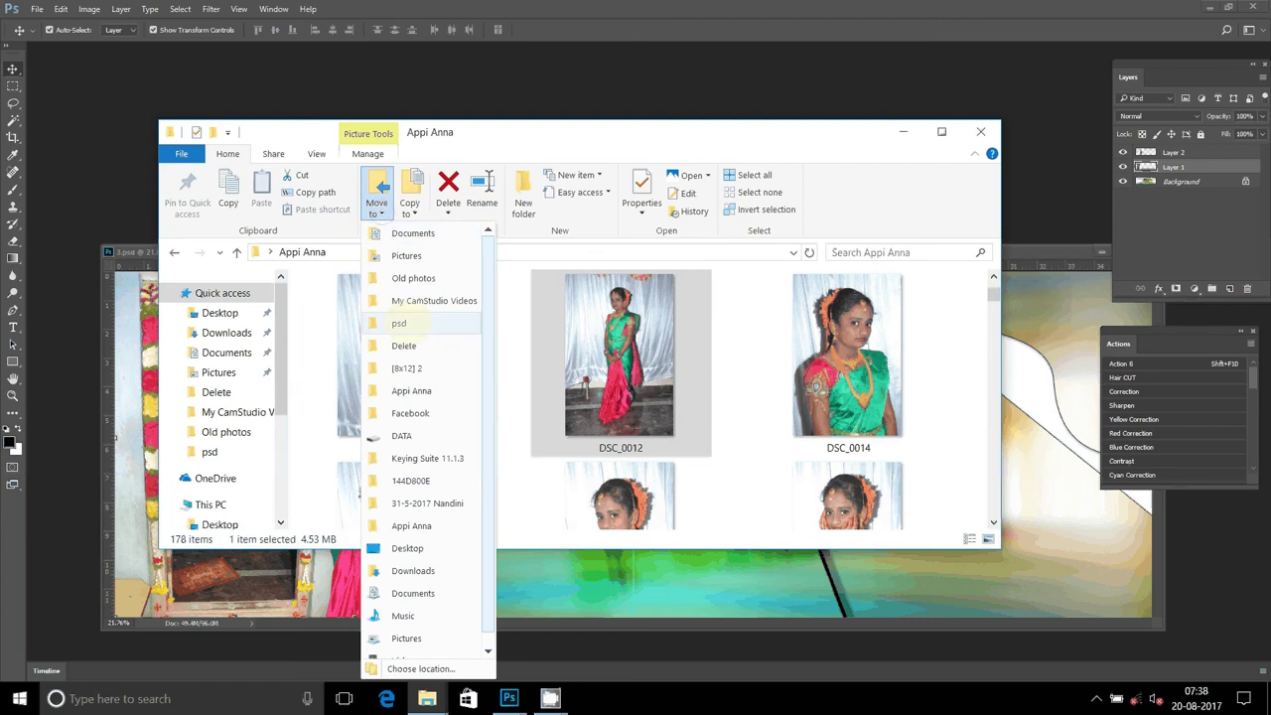
click(402, 322)
scroll(860, 422, down, 2)
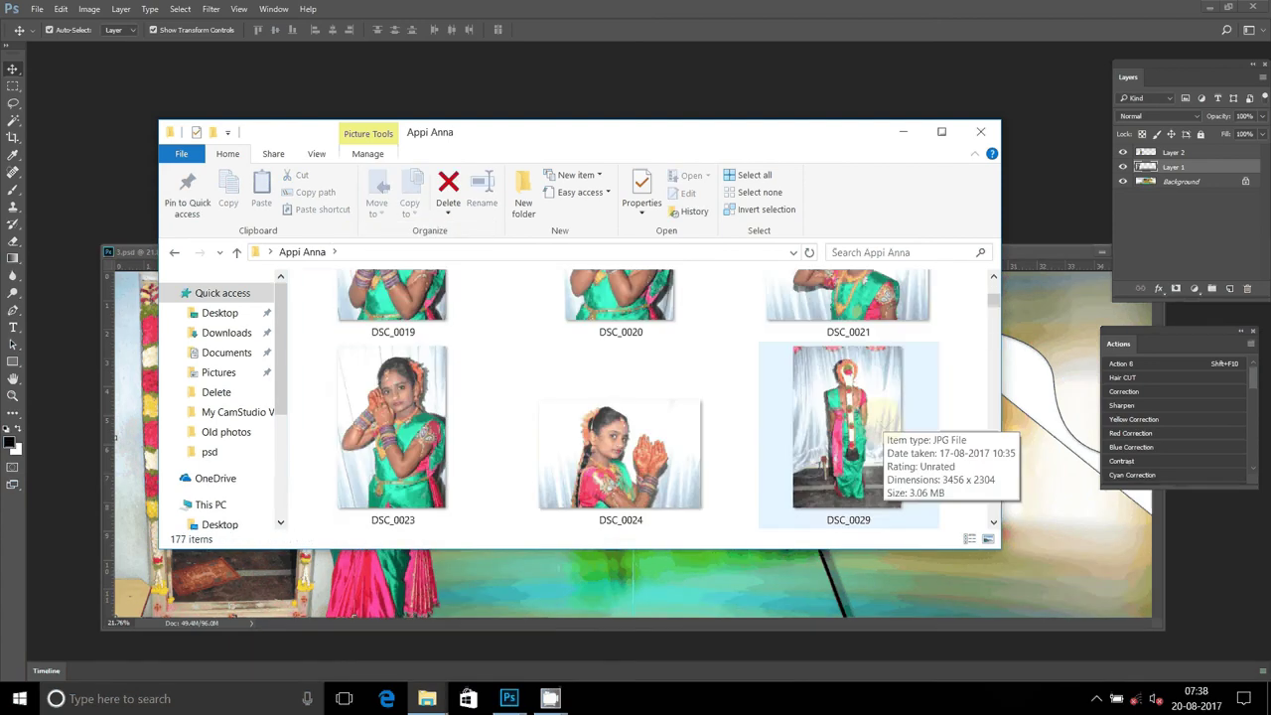
scroll(860, 422, down, 1)
scroll(860, 422, down, 1)
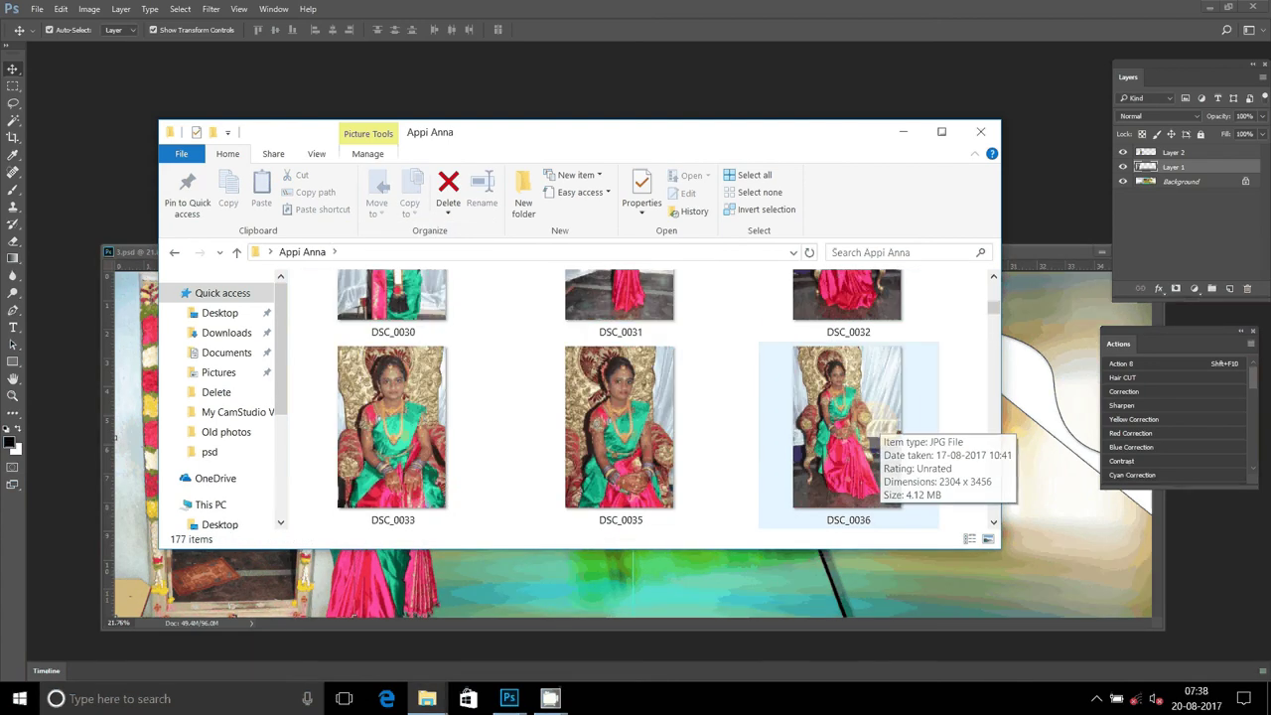
scroll(861, 422, down, 1)
scroll(860, 423, up, 1)
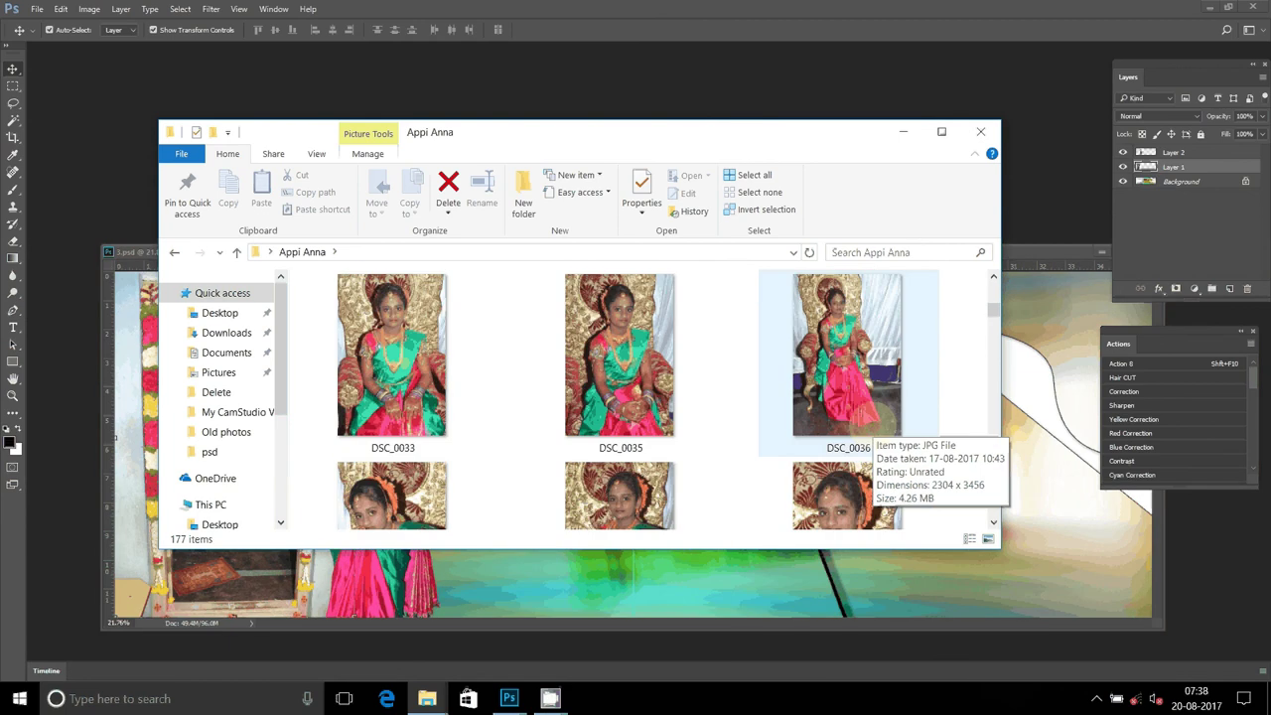
scroll(860, 422, up, 1)
scroll(860, 422, up, 3)
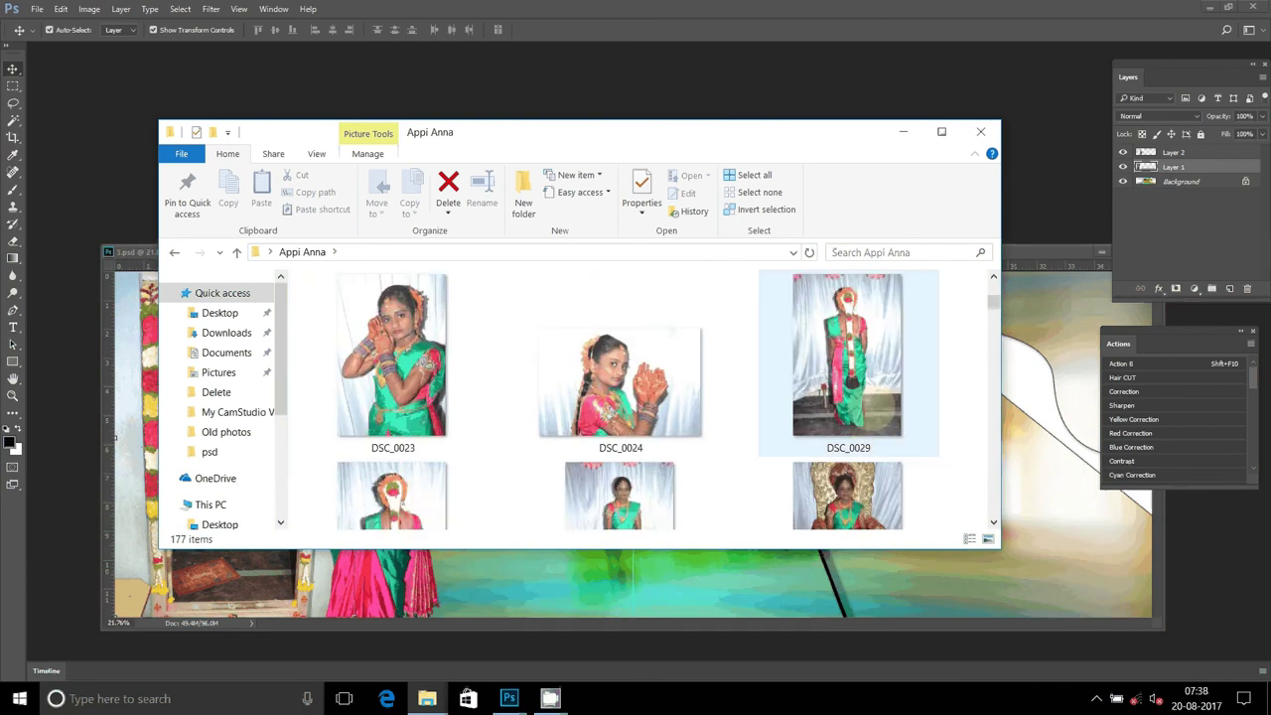
mouse_move(860, 422)
mouse_down()
mouse_move(1081, 141)
mouse_move(608, 15)
mouse_up()
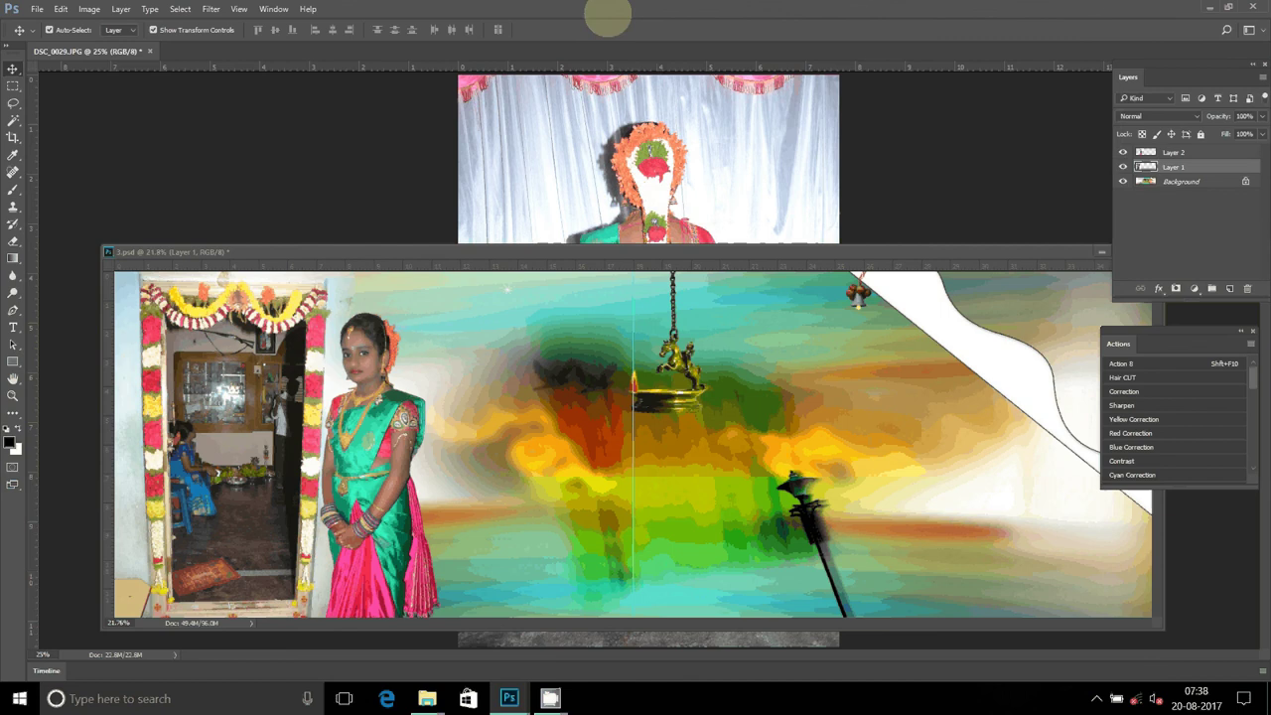
Select a rectangle around the standing woman in DSC_0029, feather it, and copy it to a new layer
drag(651, 53, 273, 214)
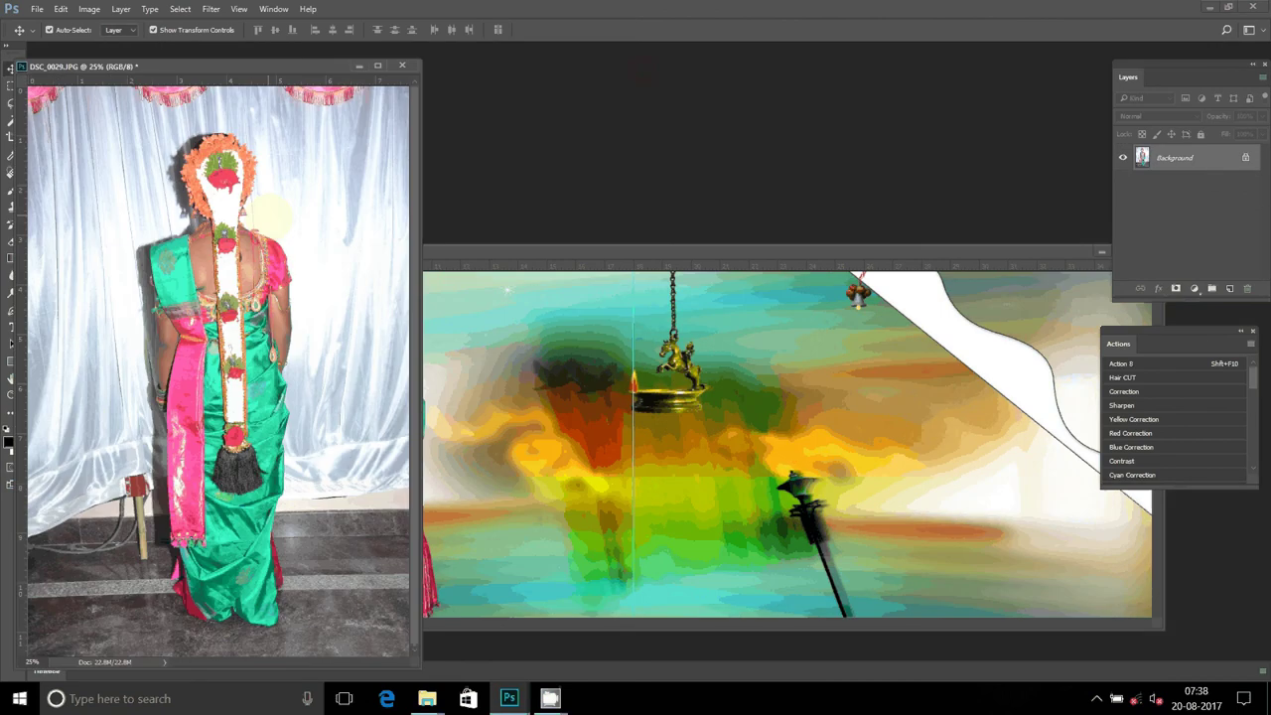
click(10, 86)
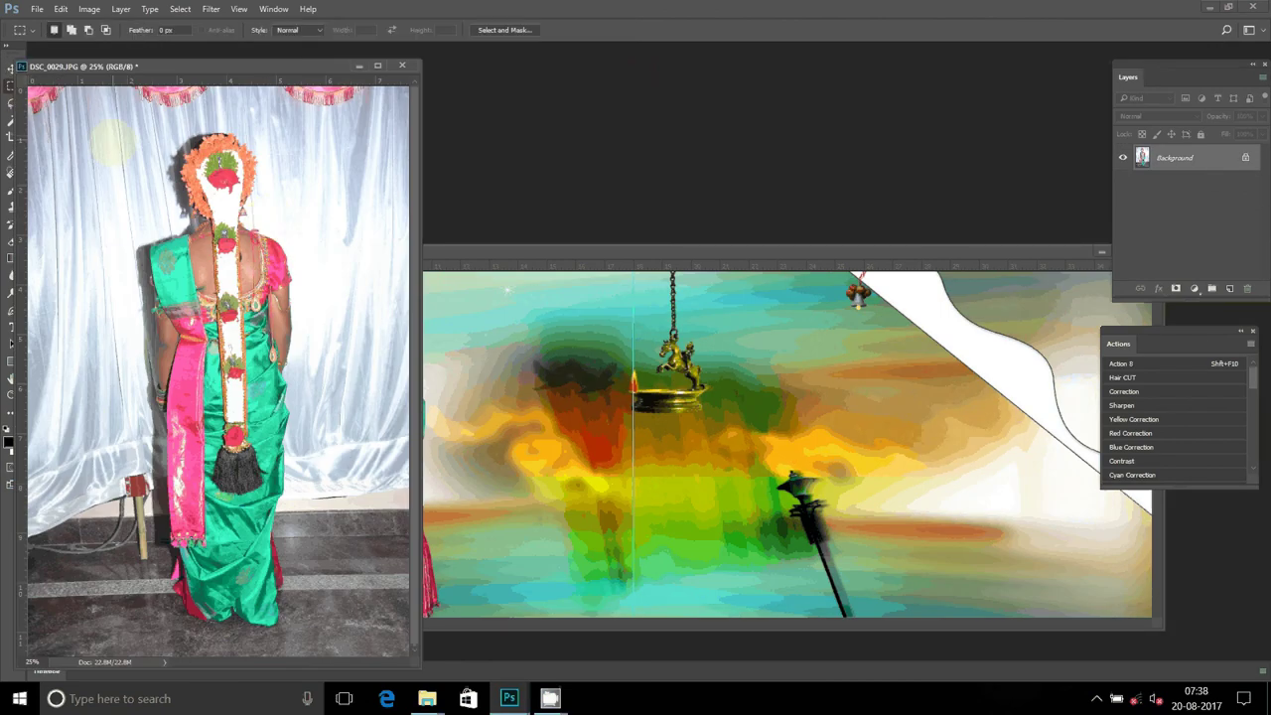
mouse_move(117, 121)
mouse_down()
mouse_move(278, 632)
mouse_move(314, 640)
mouse_up()
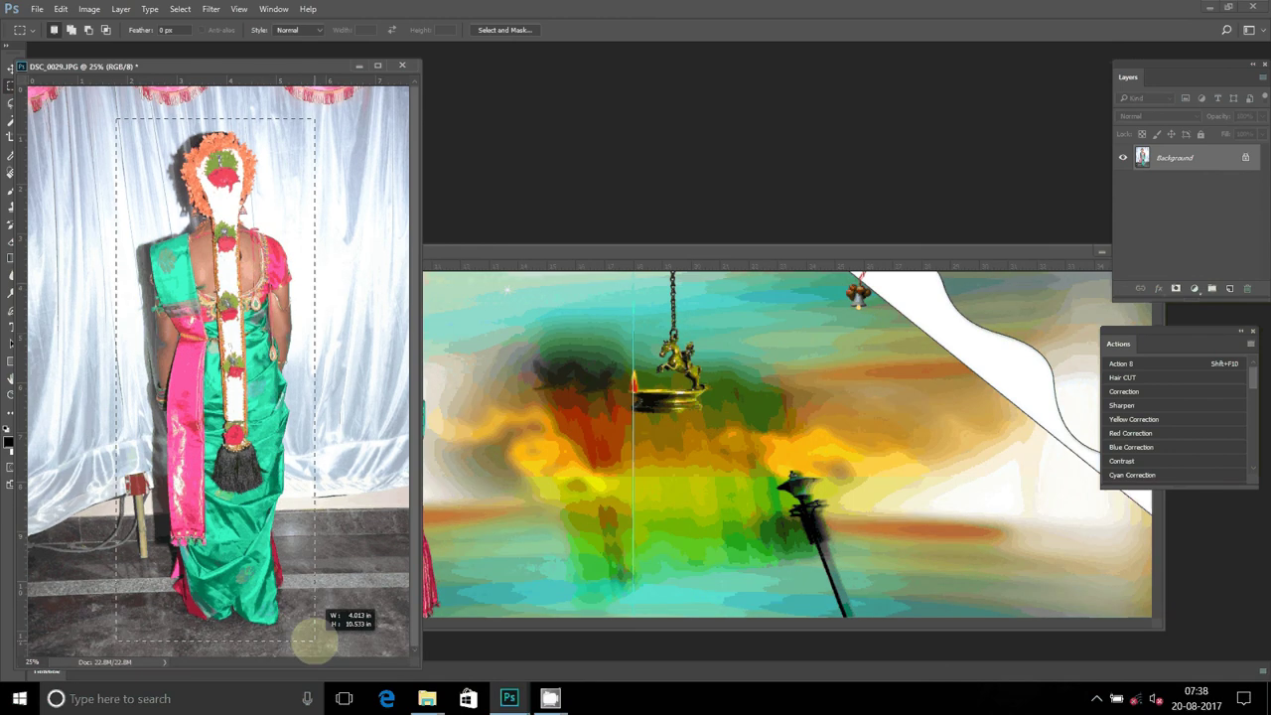
right_click(241, 351)
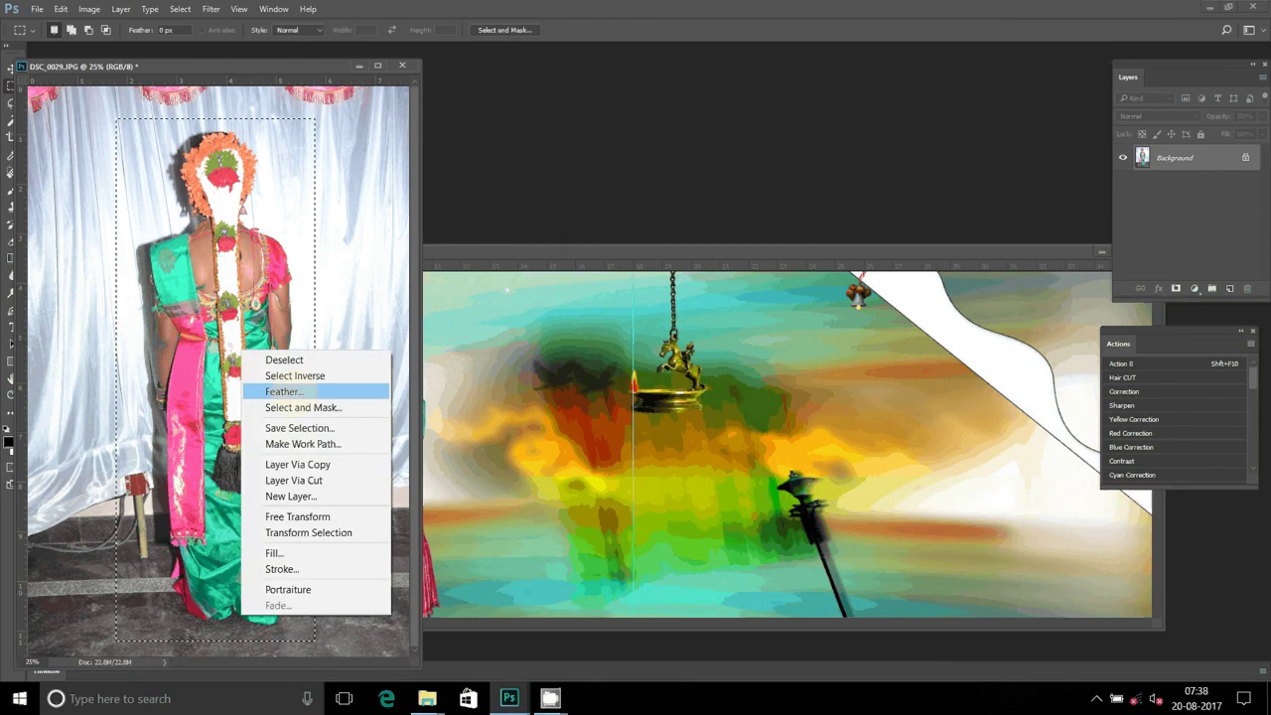
click(283, 391)
key(Return)
right_click(266, 191)
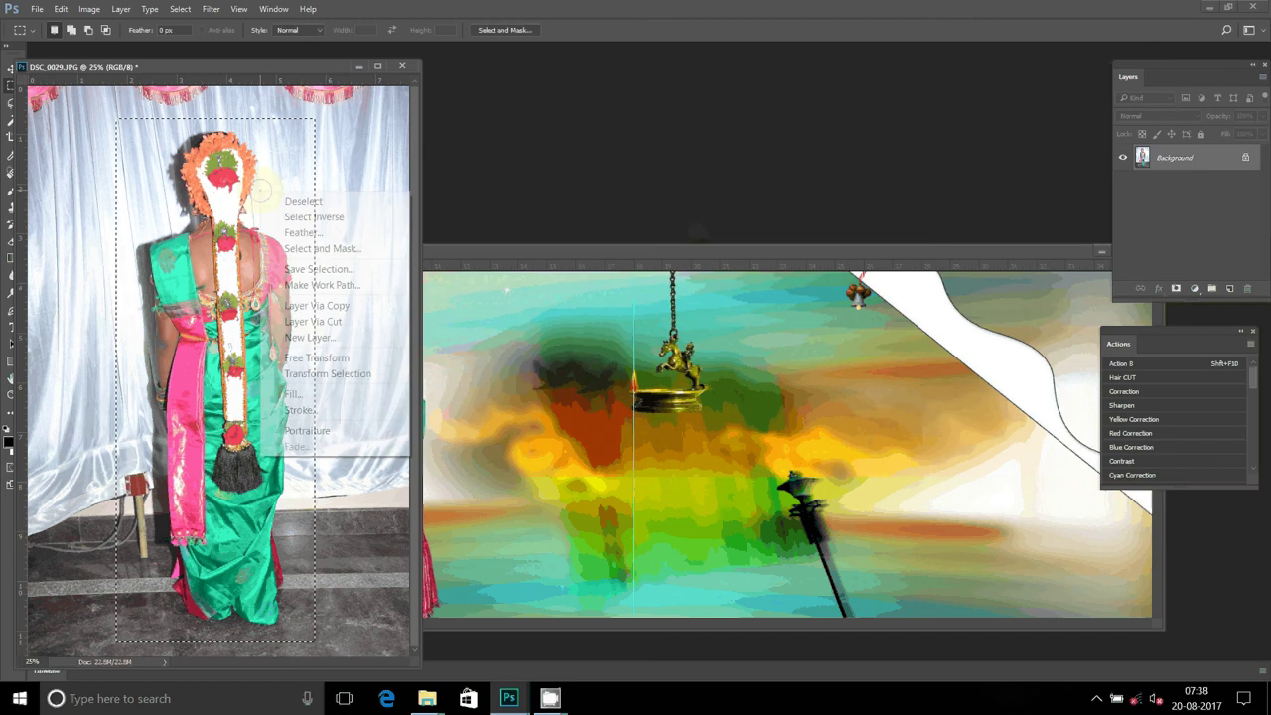
click(316, 305)
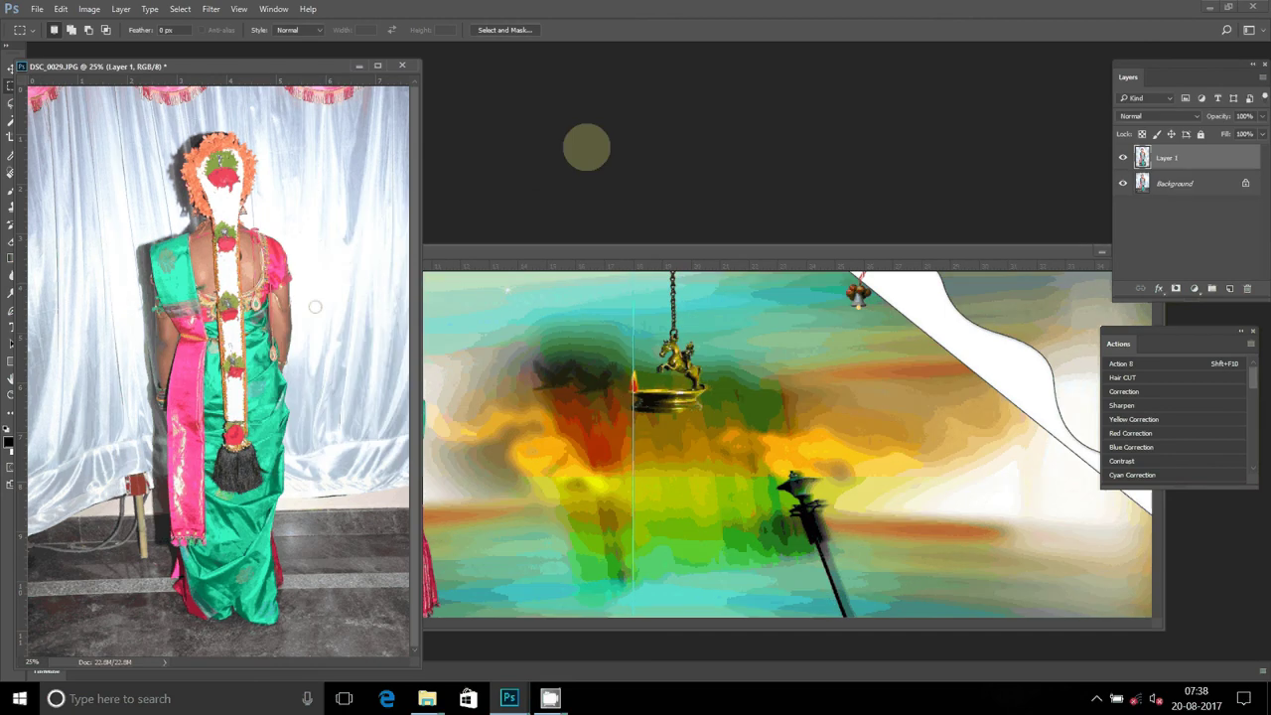
Drag the DSC_0029 woman into the spread, scale her to about 52% and fit her inside the doorway
click(10, 67)
mouse_move(134, 210)
mouse_down()
mouse_move(237, 289)
mouse_move(333, 437)
mouse_up()
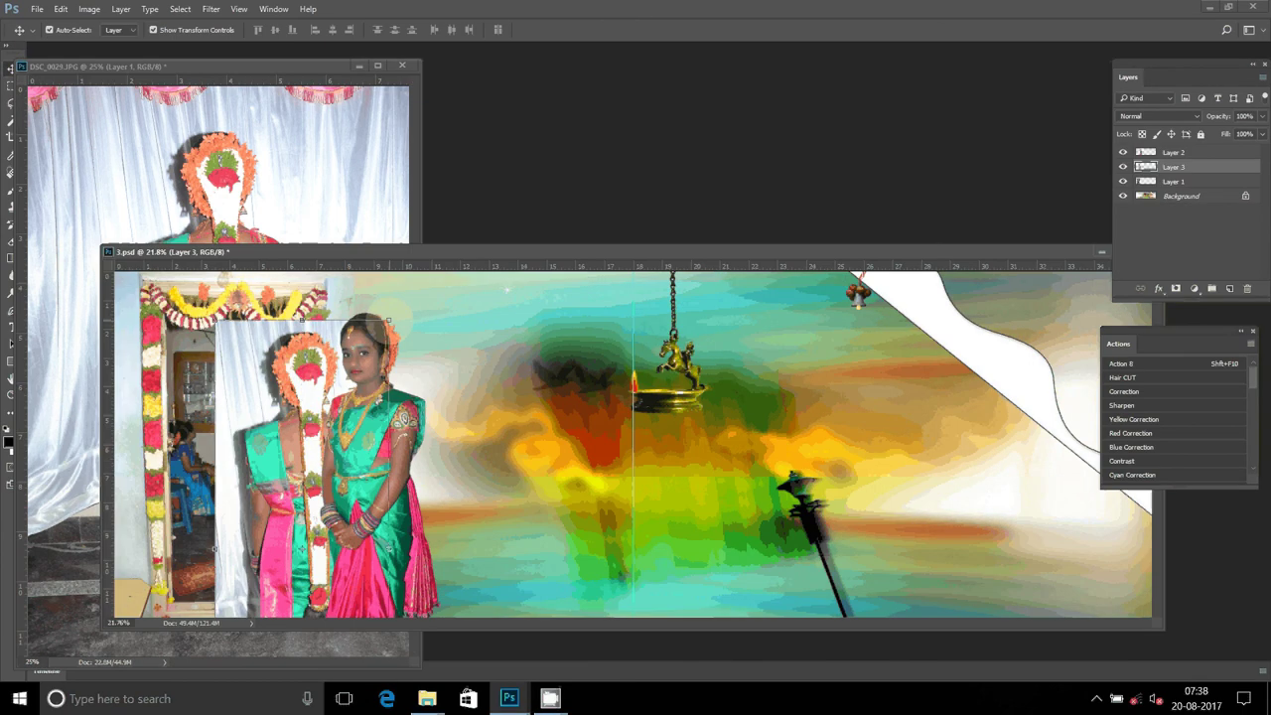
drag(388, 321, 352, 429)
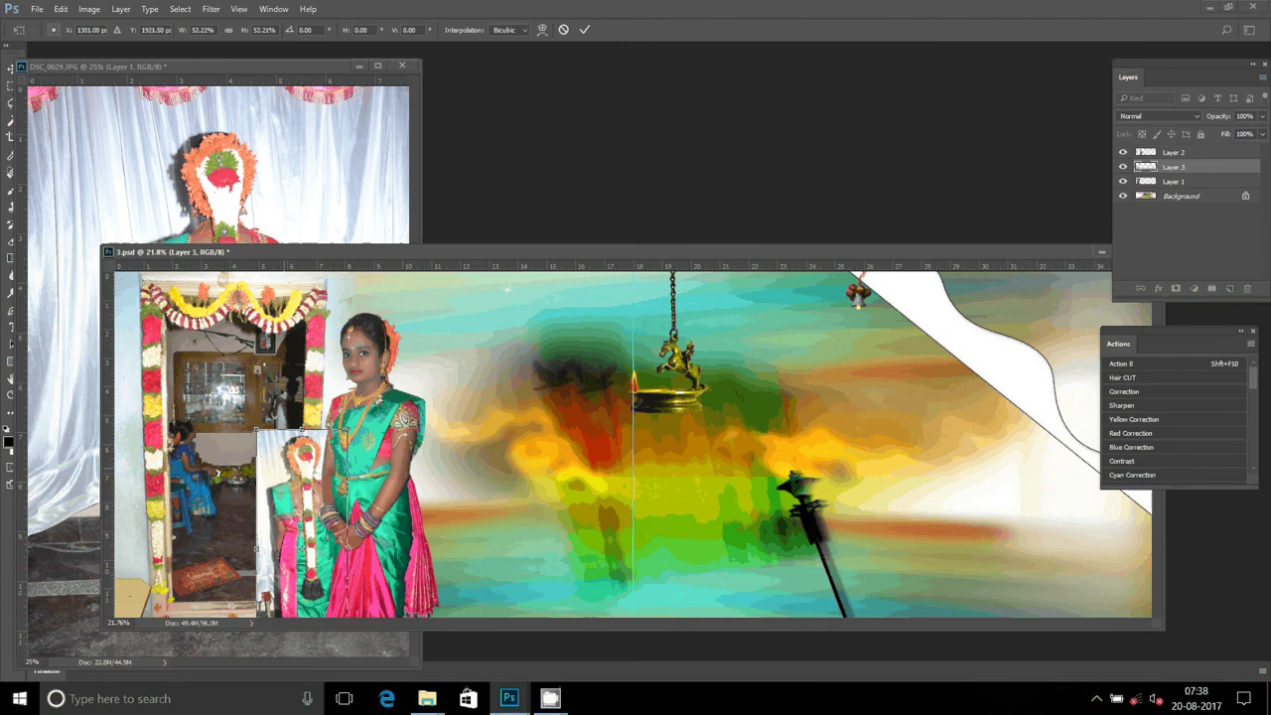
drag(340, 487, 234, 355)
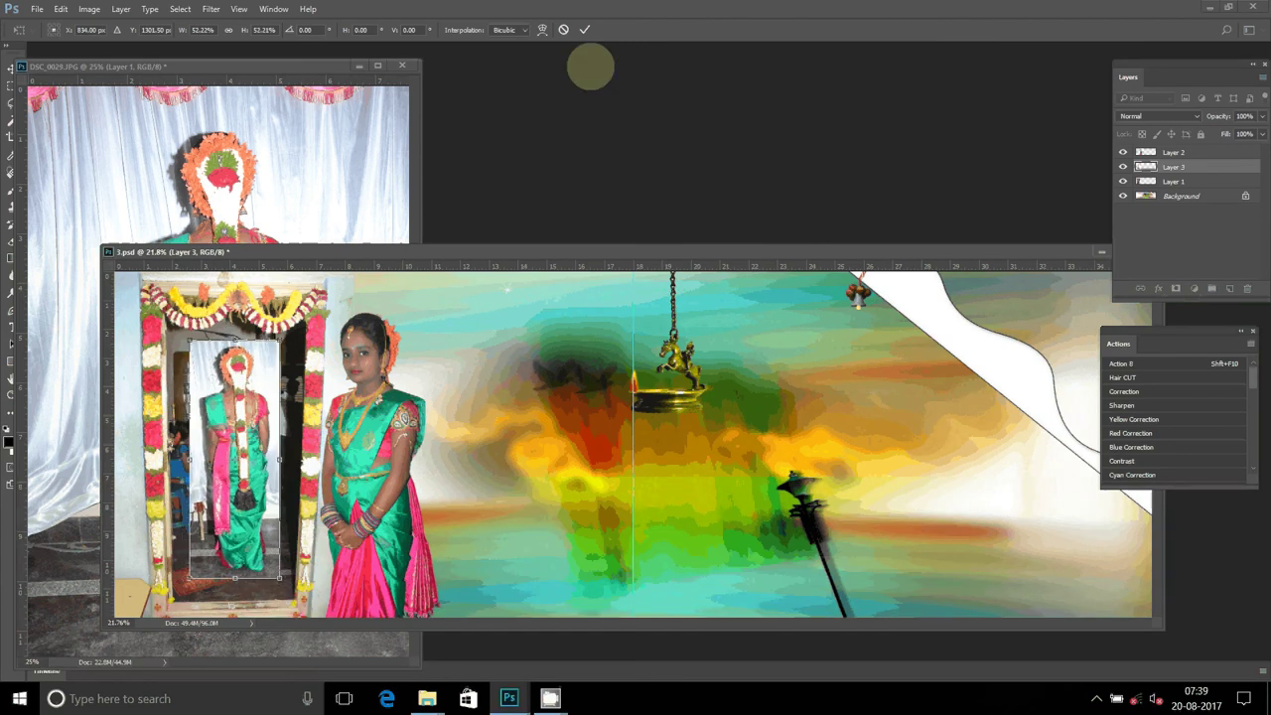
click(584, 30)
Add a 20 px gold gradient stroke border to Layer 3
click(1158, 288)
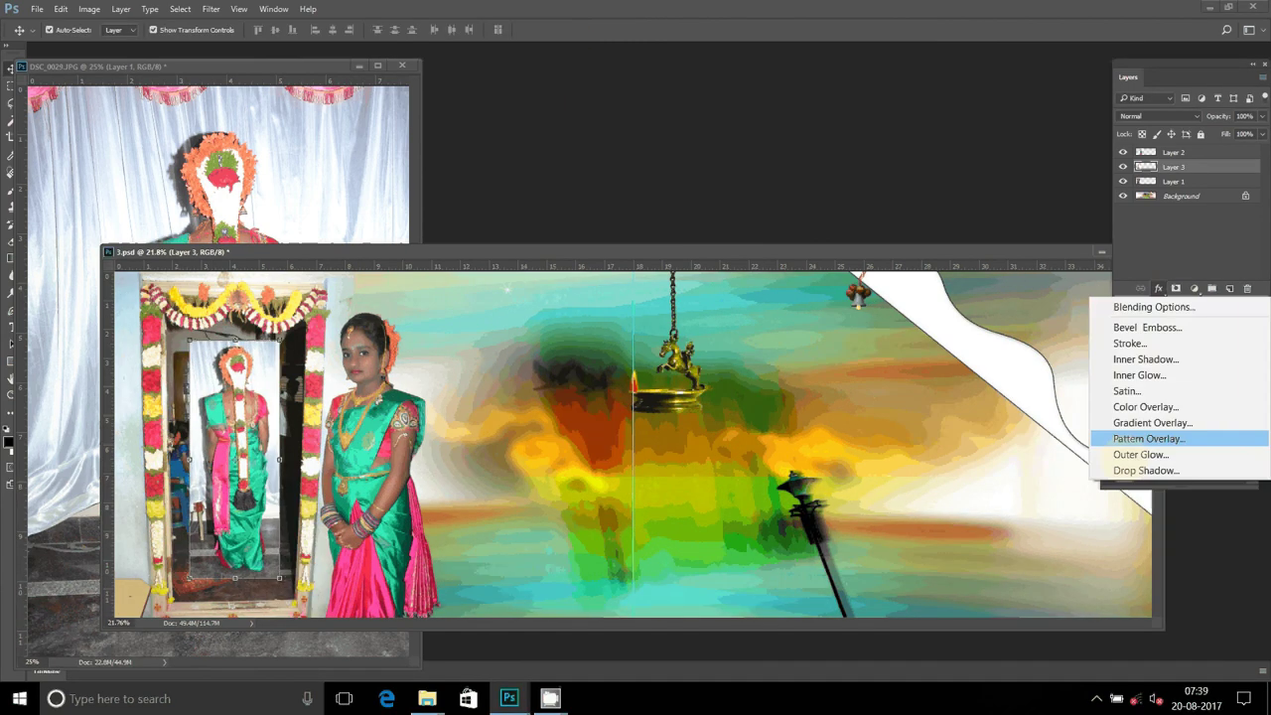
click(1132, 342)
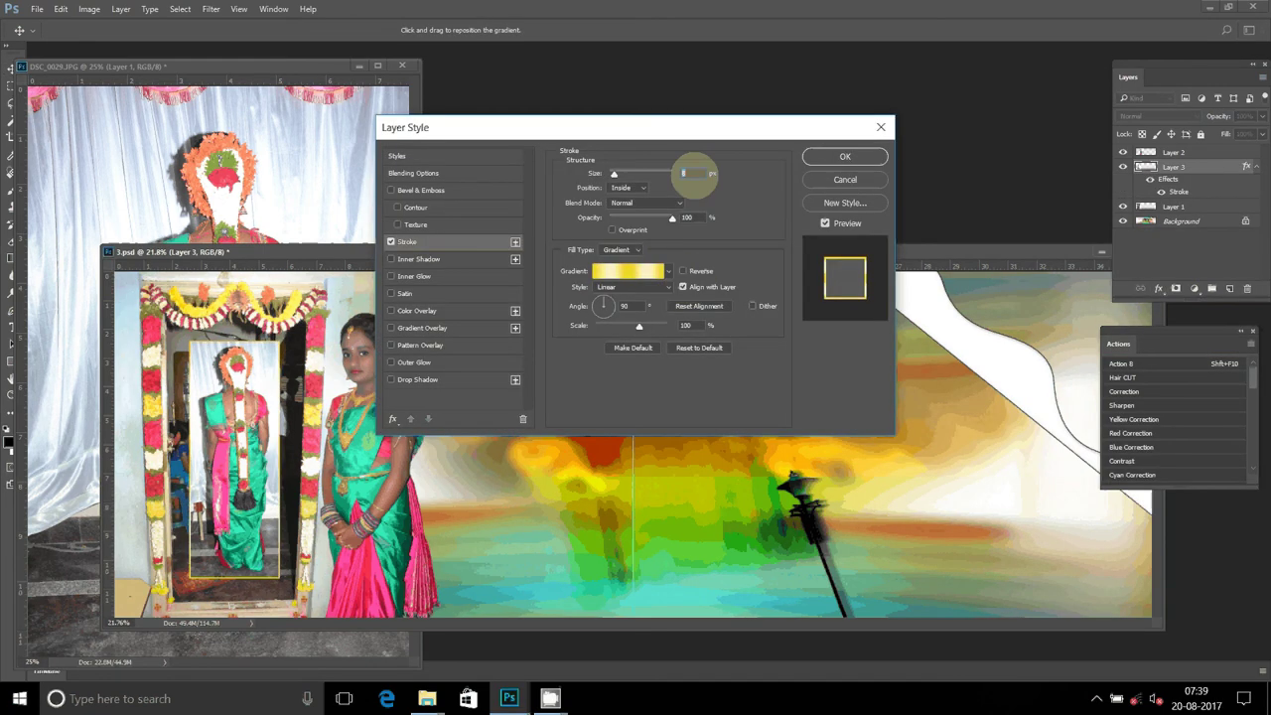
text(20)
click(629, 271)
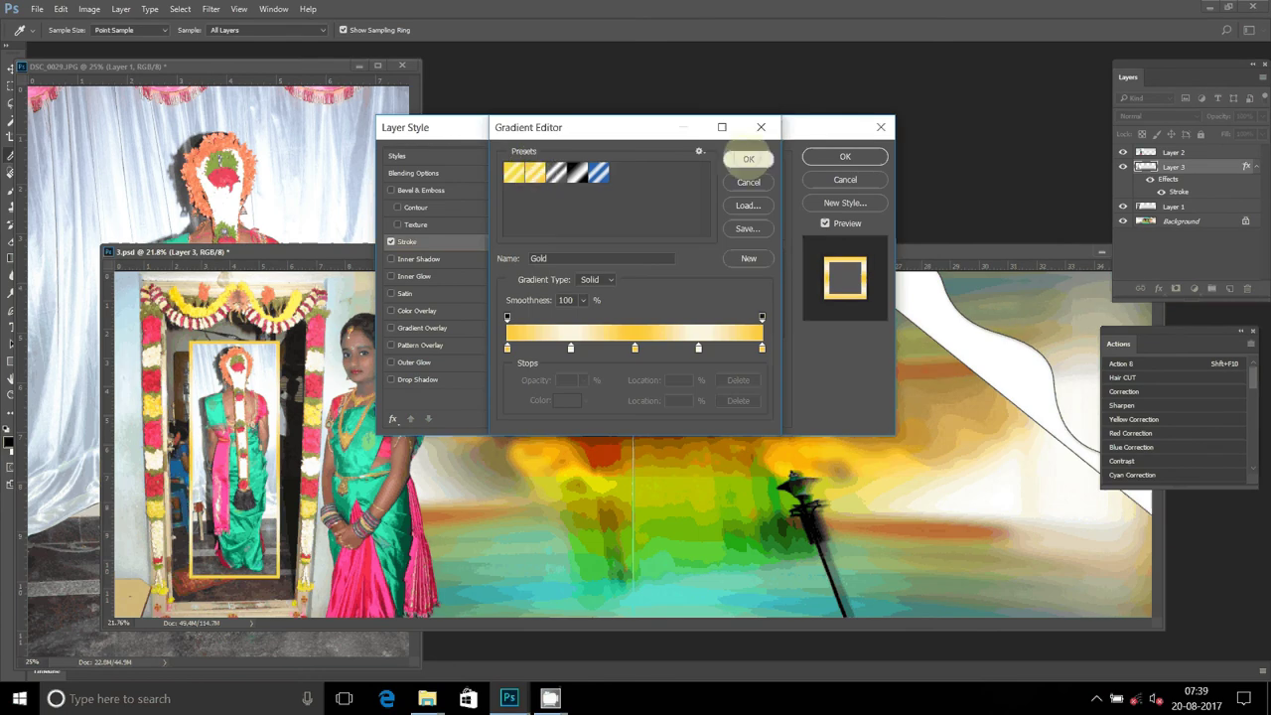
click(749, 159)
click(844, 156)
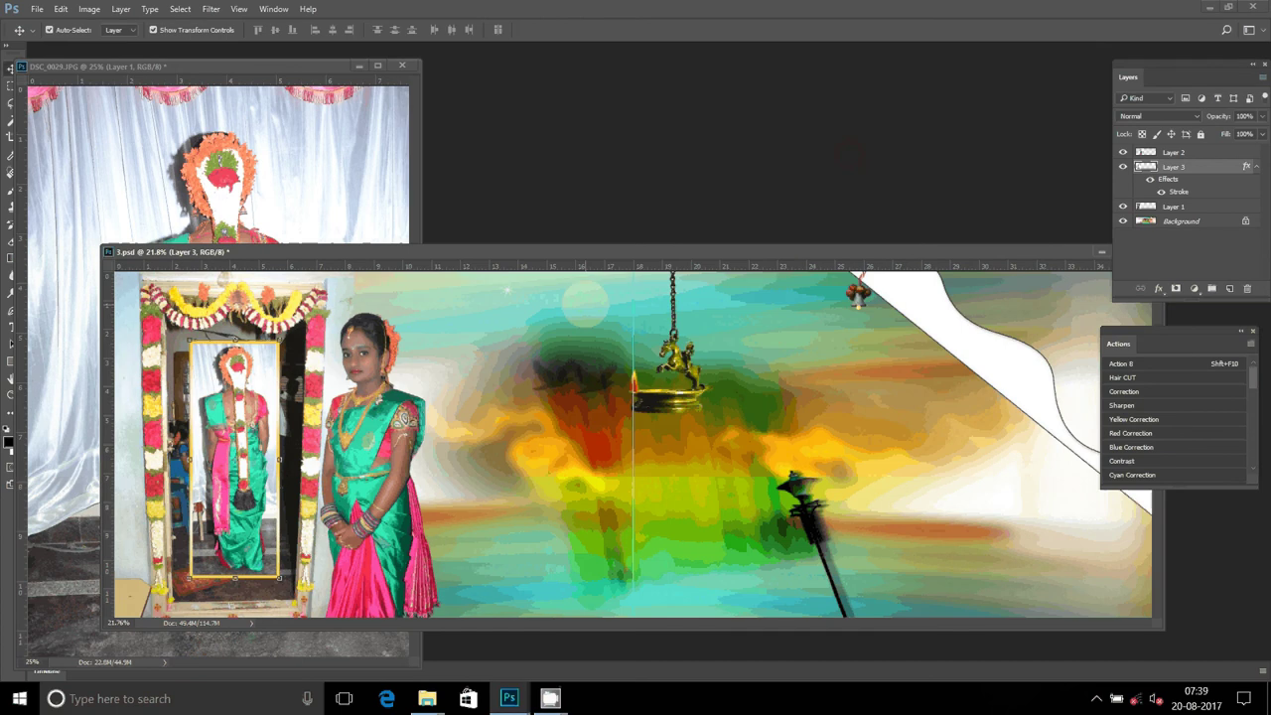
Close DSC_0029 without saving and bring up the File Explorer windows
click(298, 199)
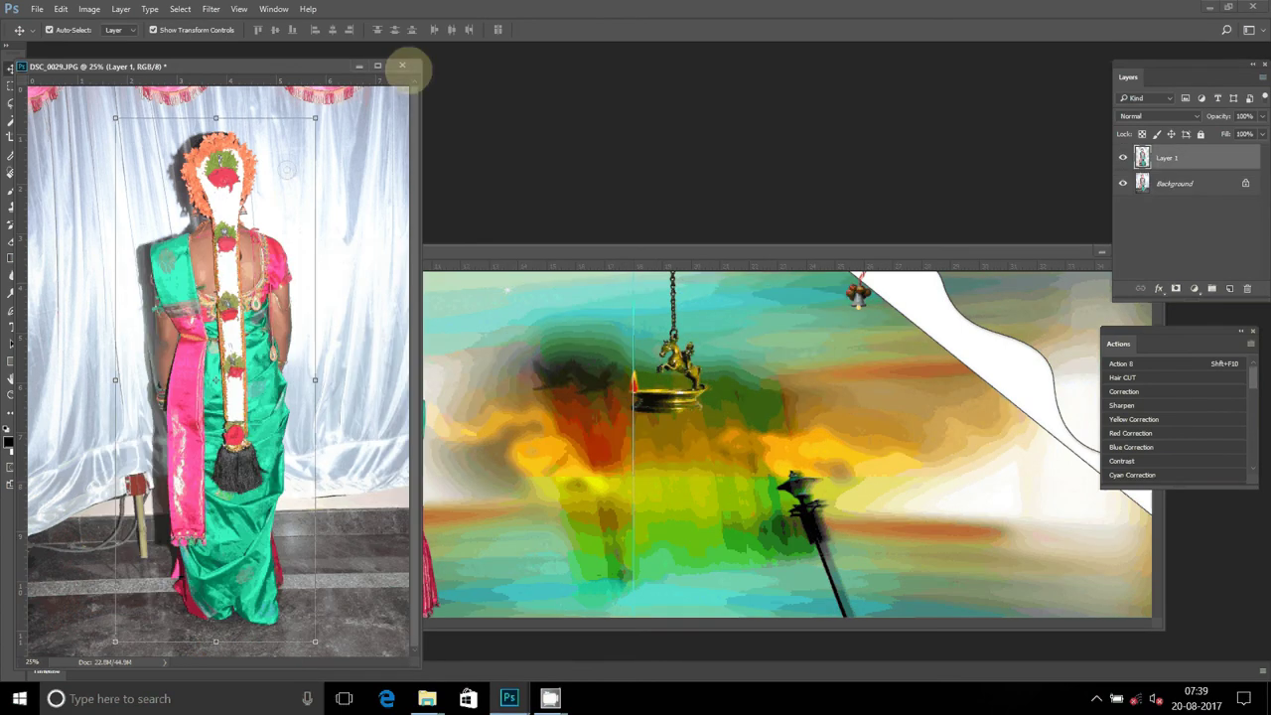
click(403, 66)
click(624, 265)
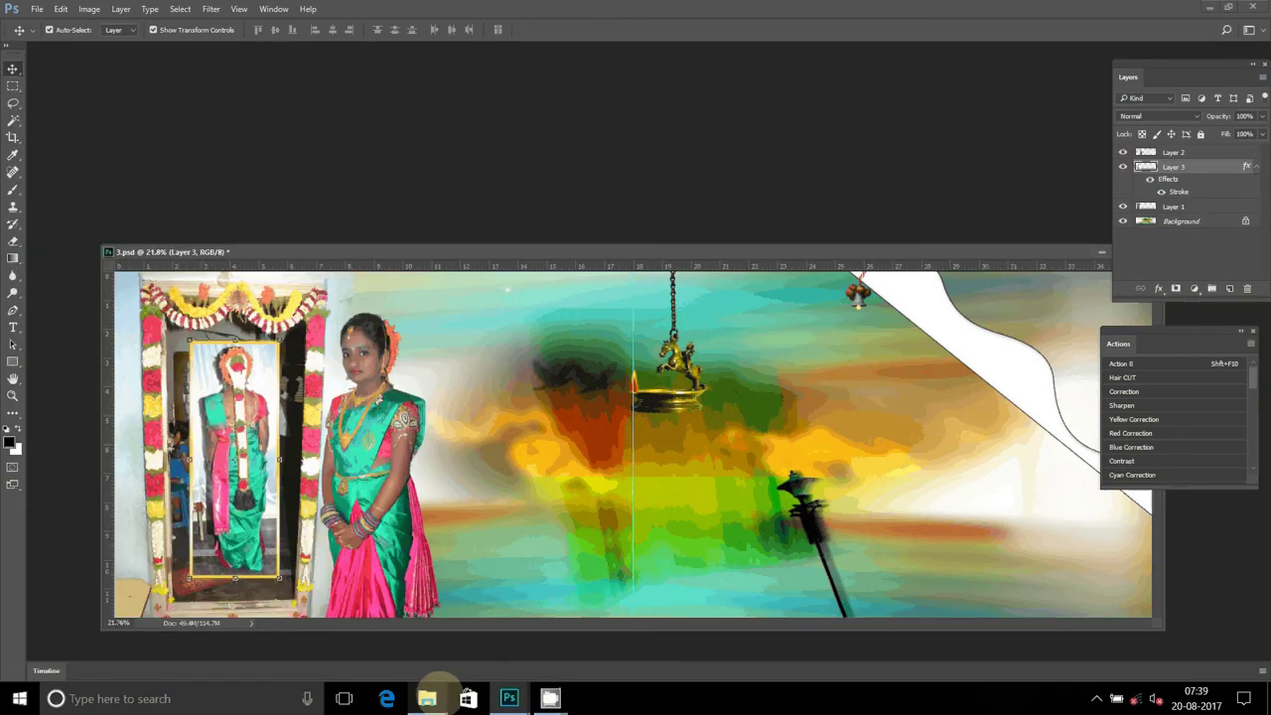
click(427, 698)
Move the first used photo and DSC_0030 into the Delete folder
click(357, 581)
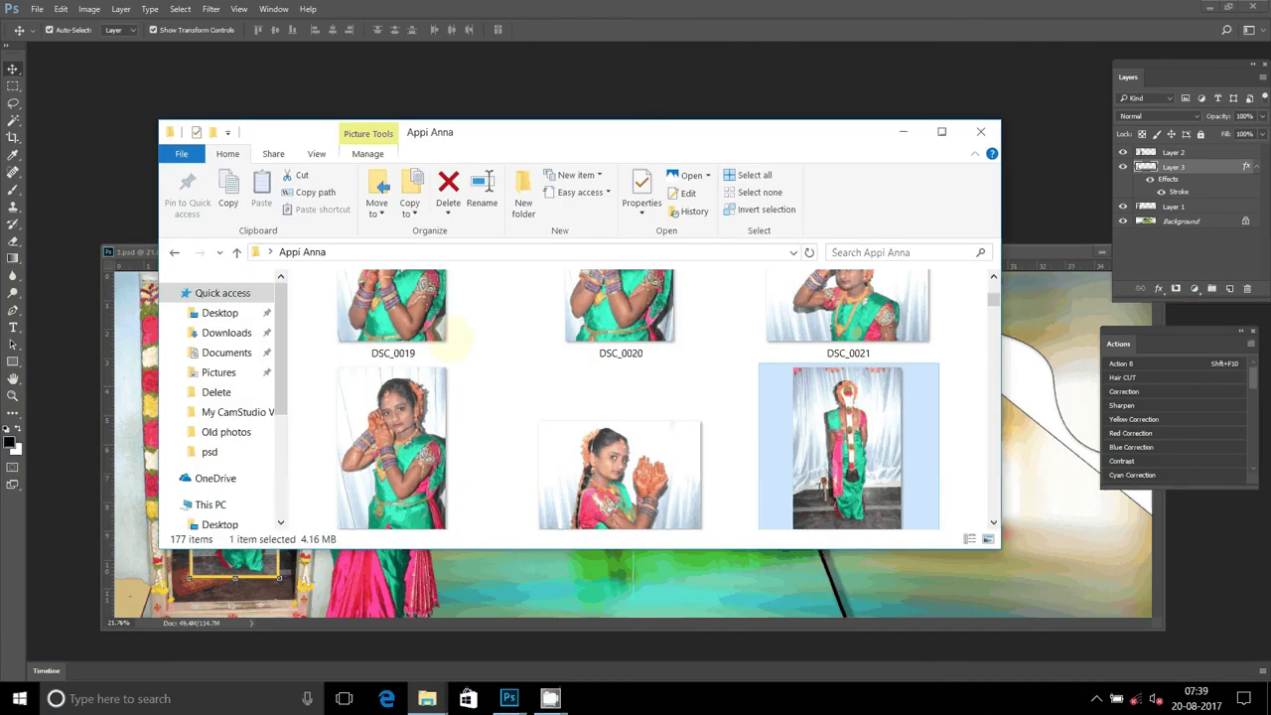
click(376, 198)
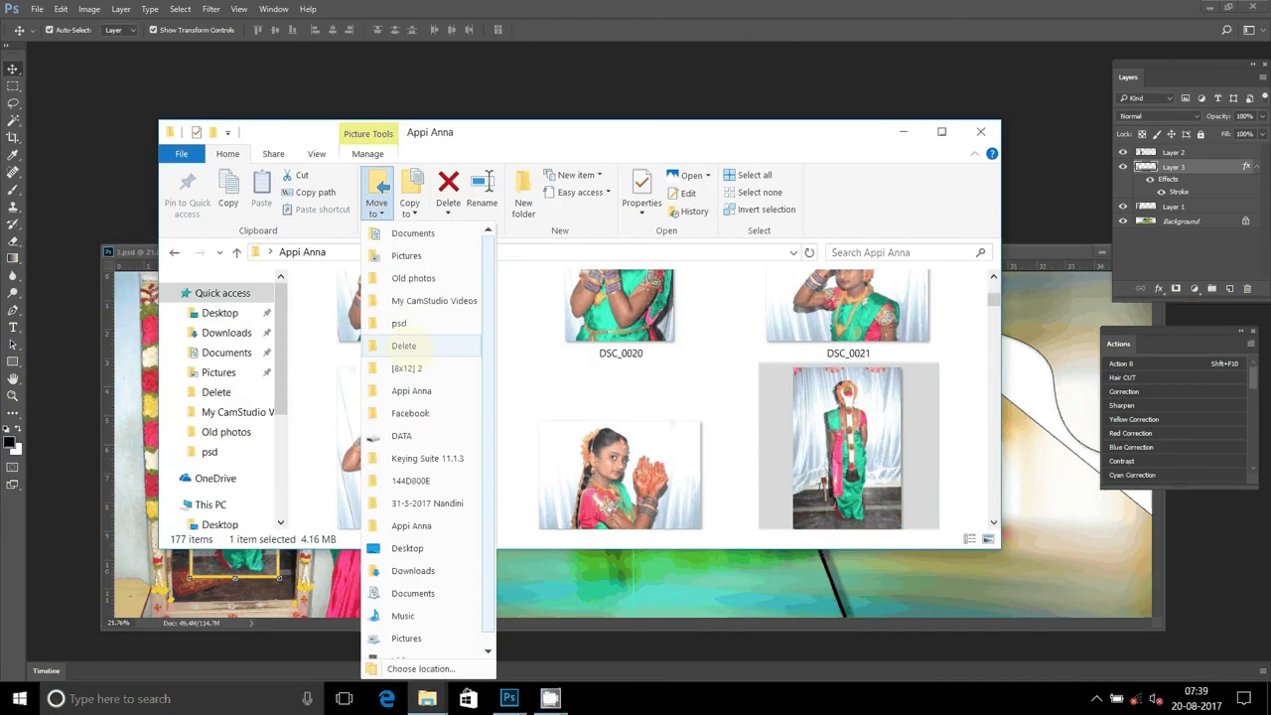
click(403, 346)
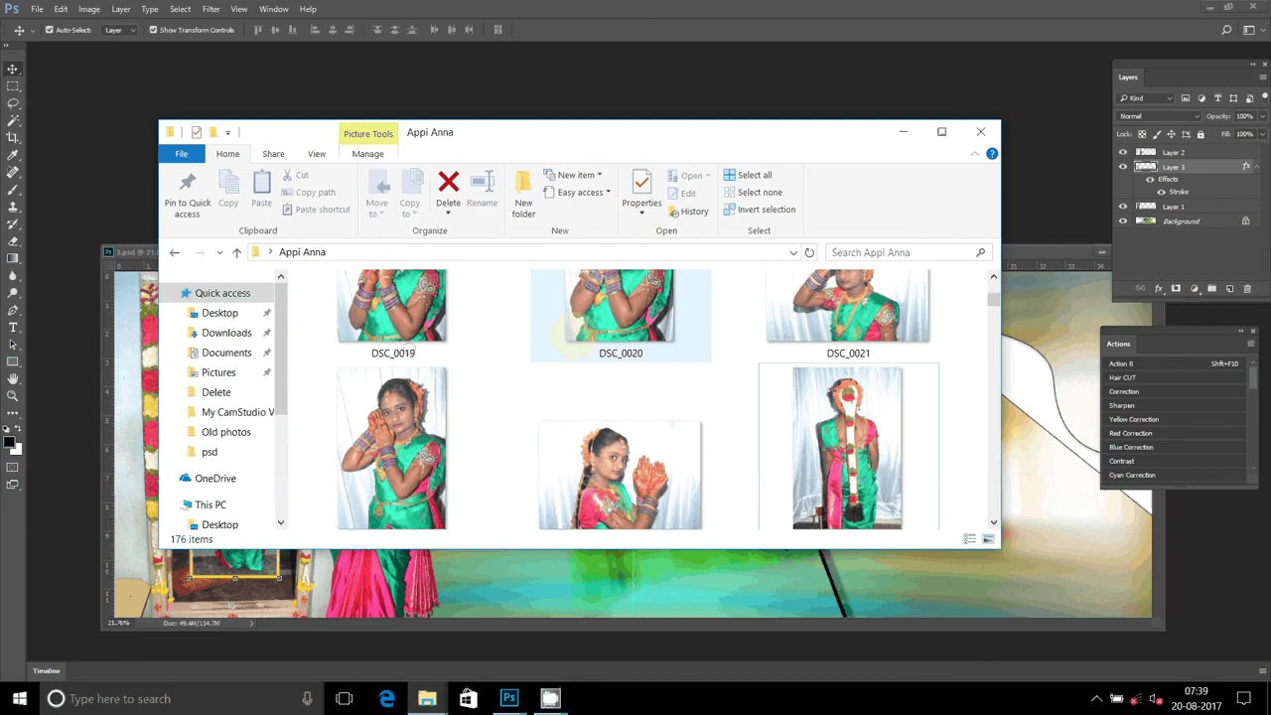
click(848, 447)
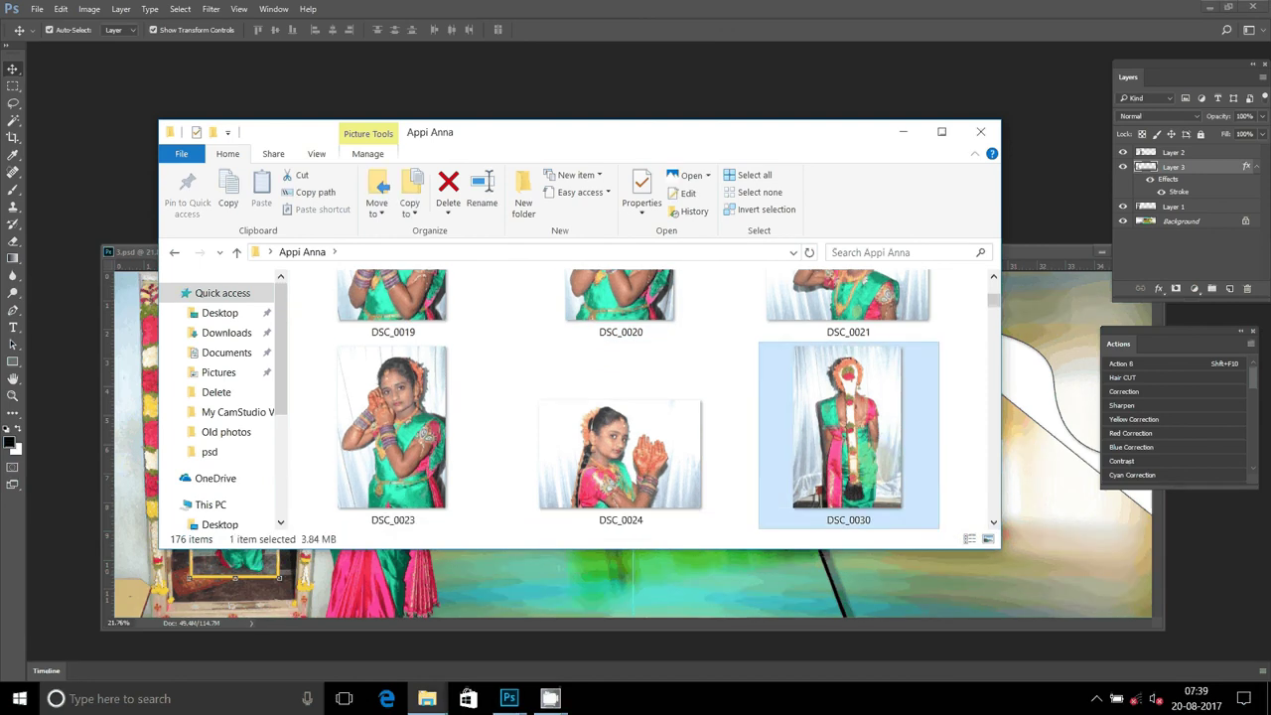
scroll(848, 447, down, 2)
click(377, 203)
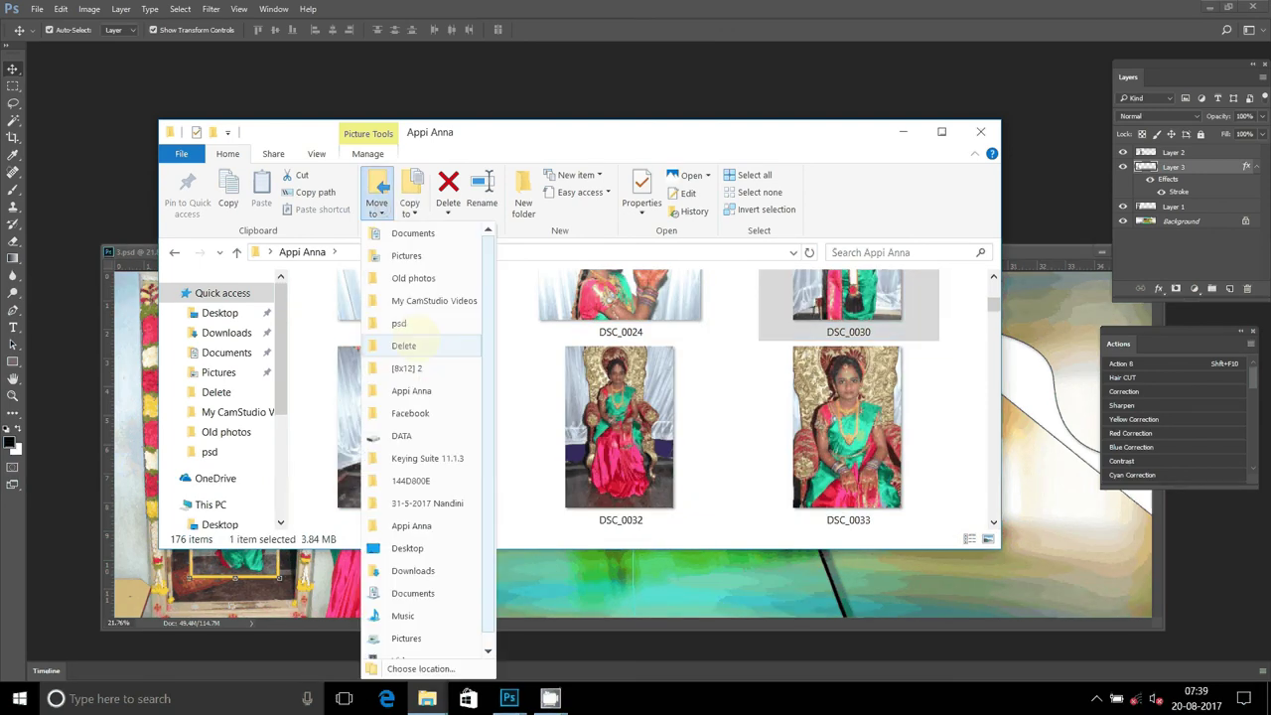
click(403, 345)
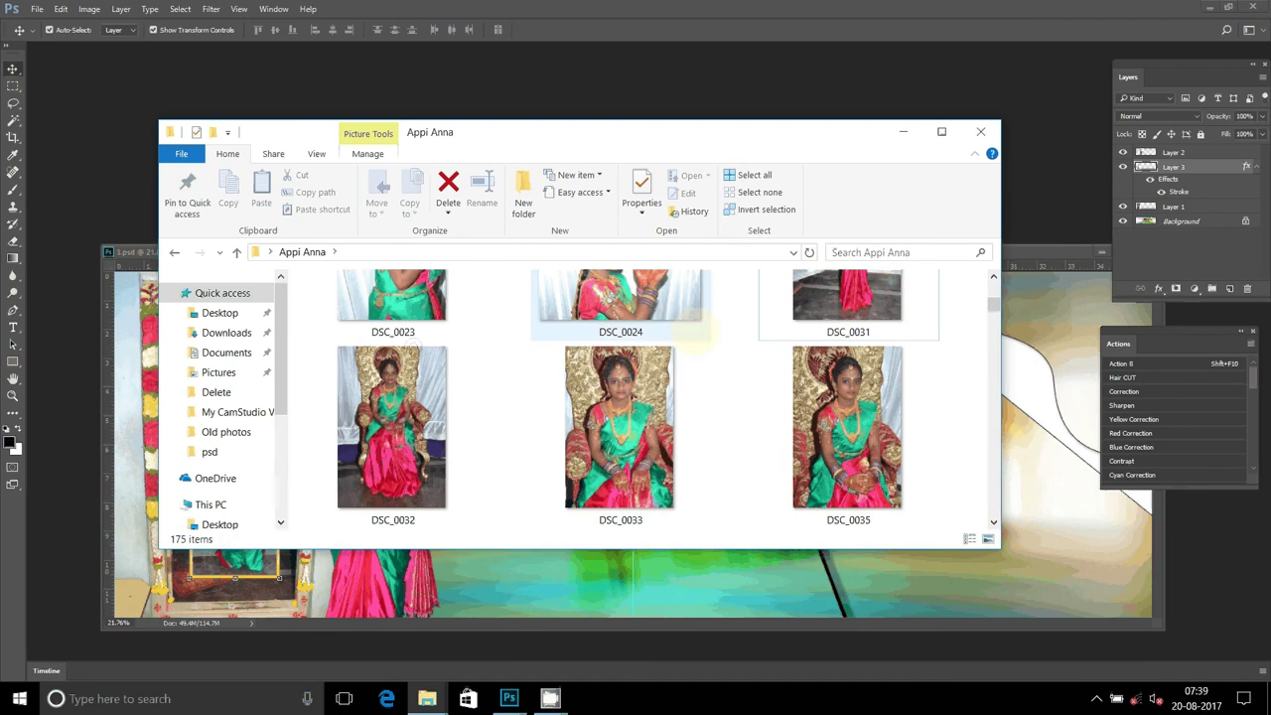
Move DSC_0031 into the Delete folder, leaving 174 items
scroll(667, 345, up, 5)
scroll(655, 350, up, 4)
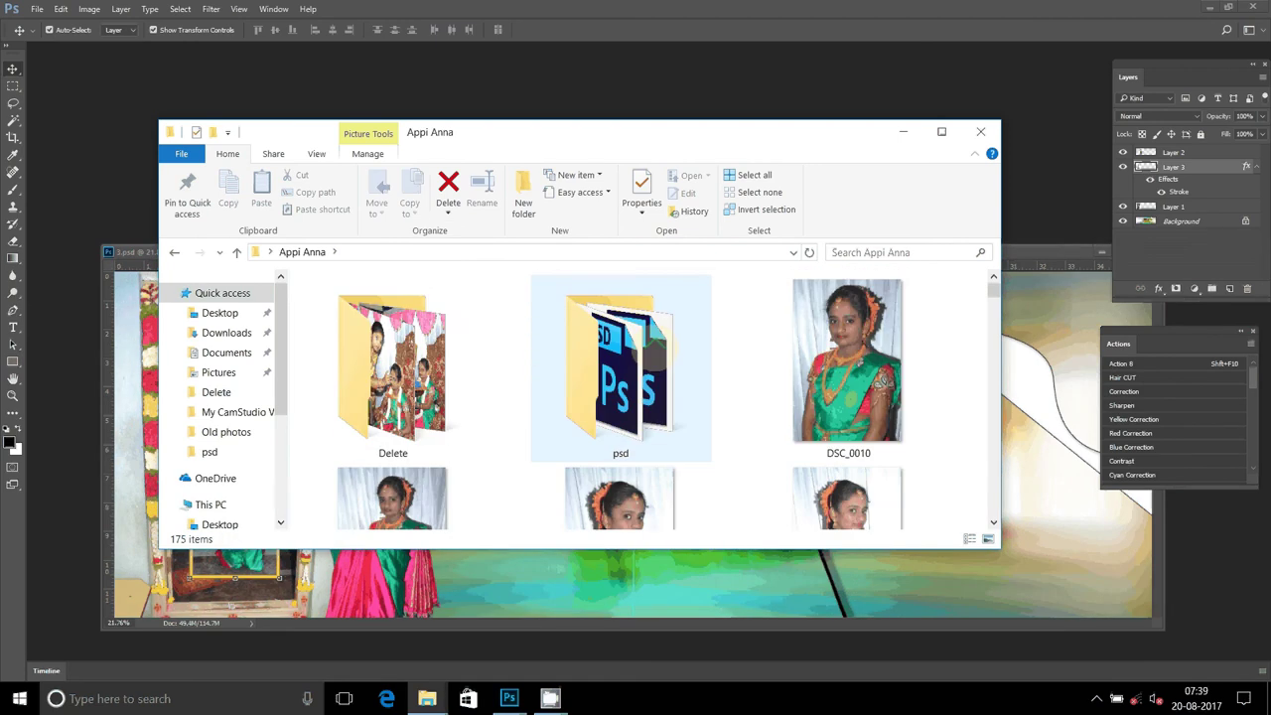
scroll(652, 350, down, 2)
scroll(661, 338, down, 3)
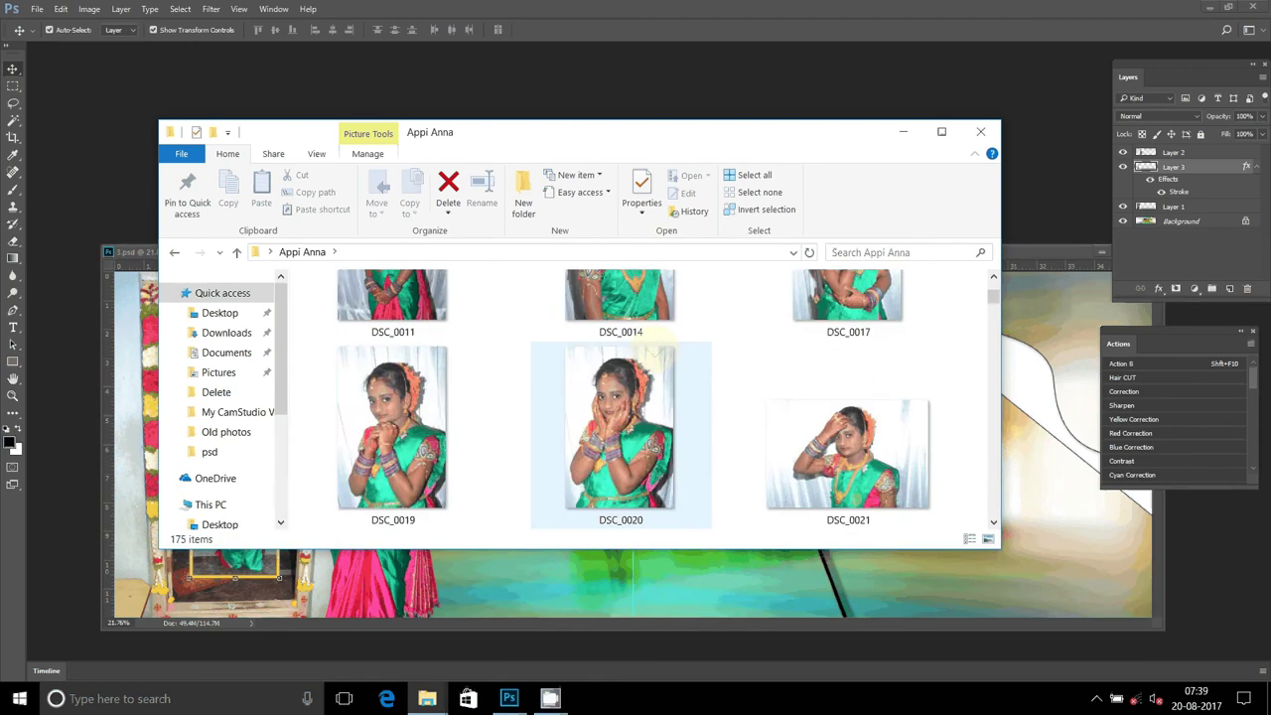
scroll(652, 351, down, 2)
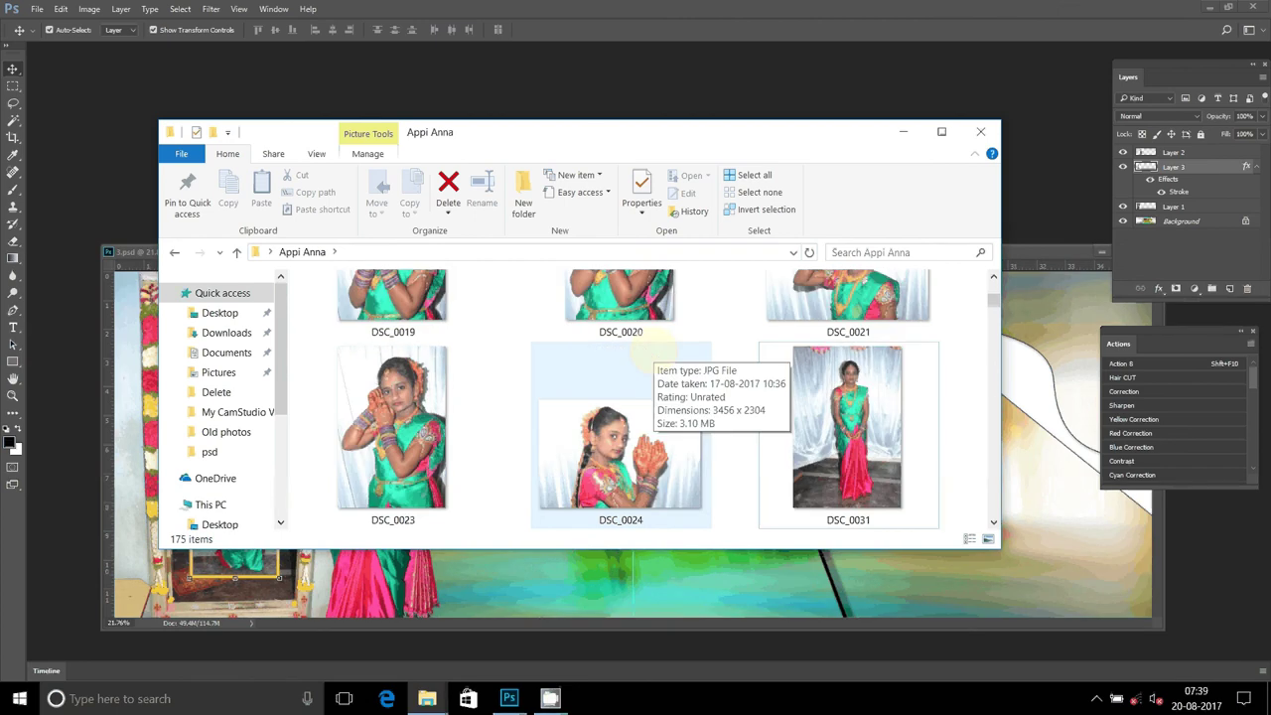
click(848, 427)
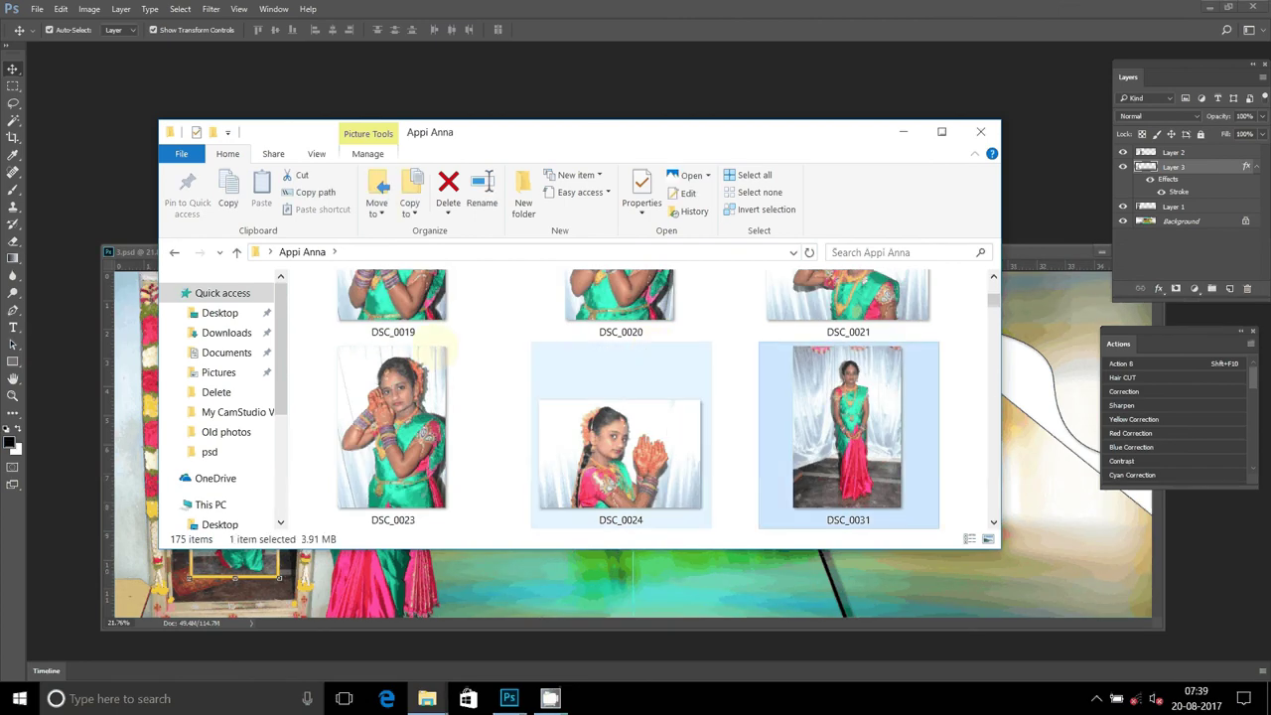
click(376, 191)
click(404, 345)
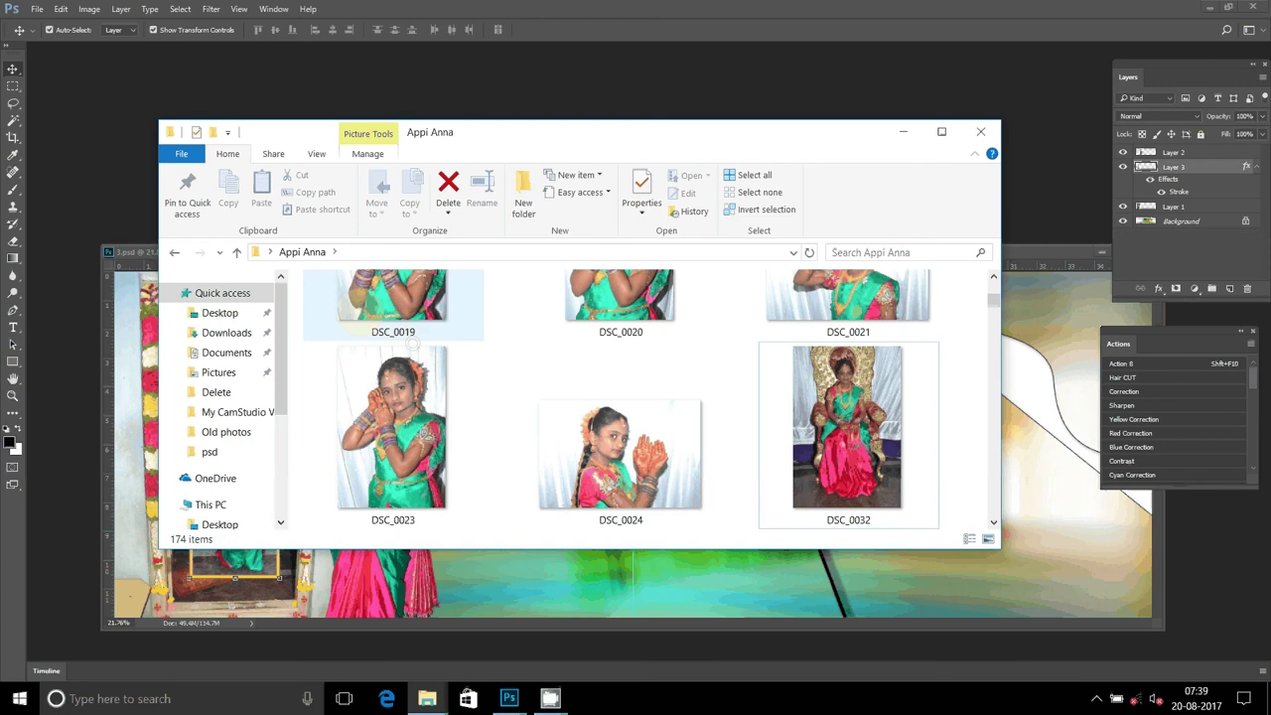
Scroll down the photo folder to browse the later photos through DSC_0093
scroll(795, 477, down, 2)
scroll(795, 477, down, 2)
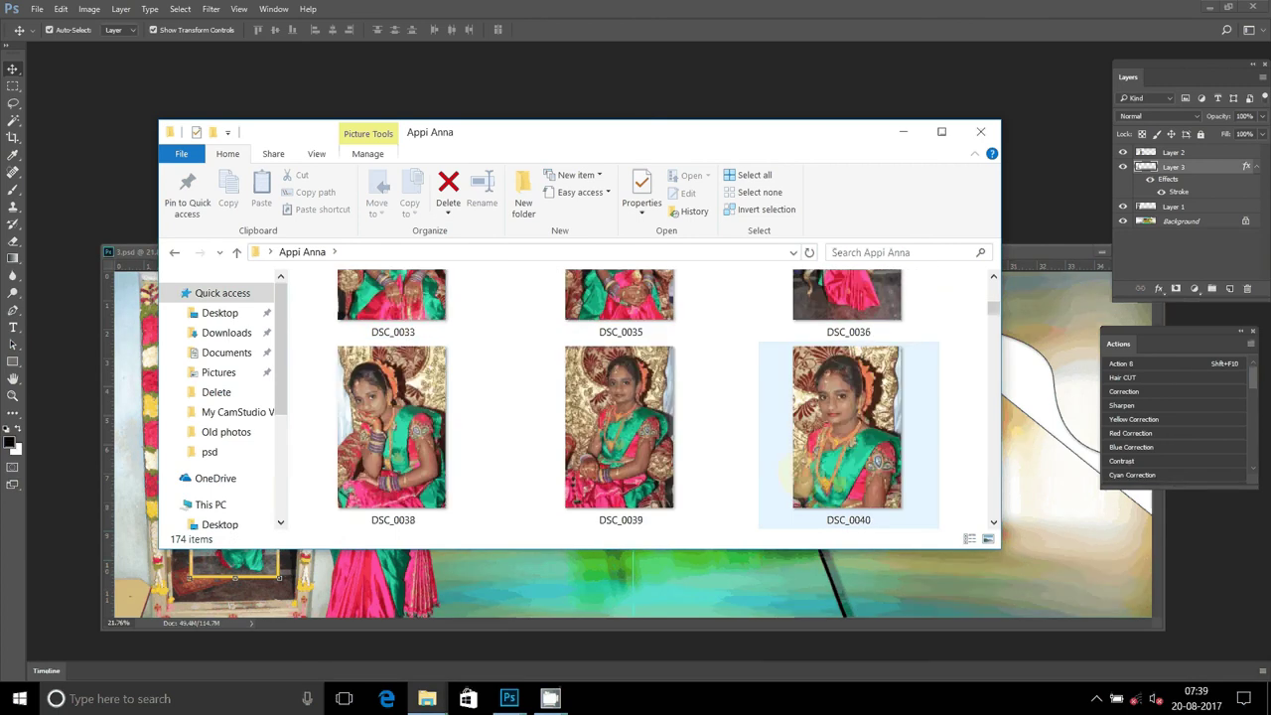
scroll(794, 477, down, 2)
scroll(794, 477, down, 2)
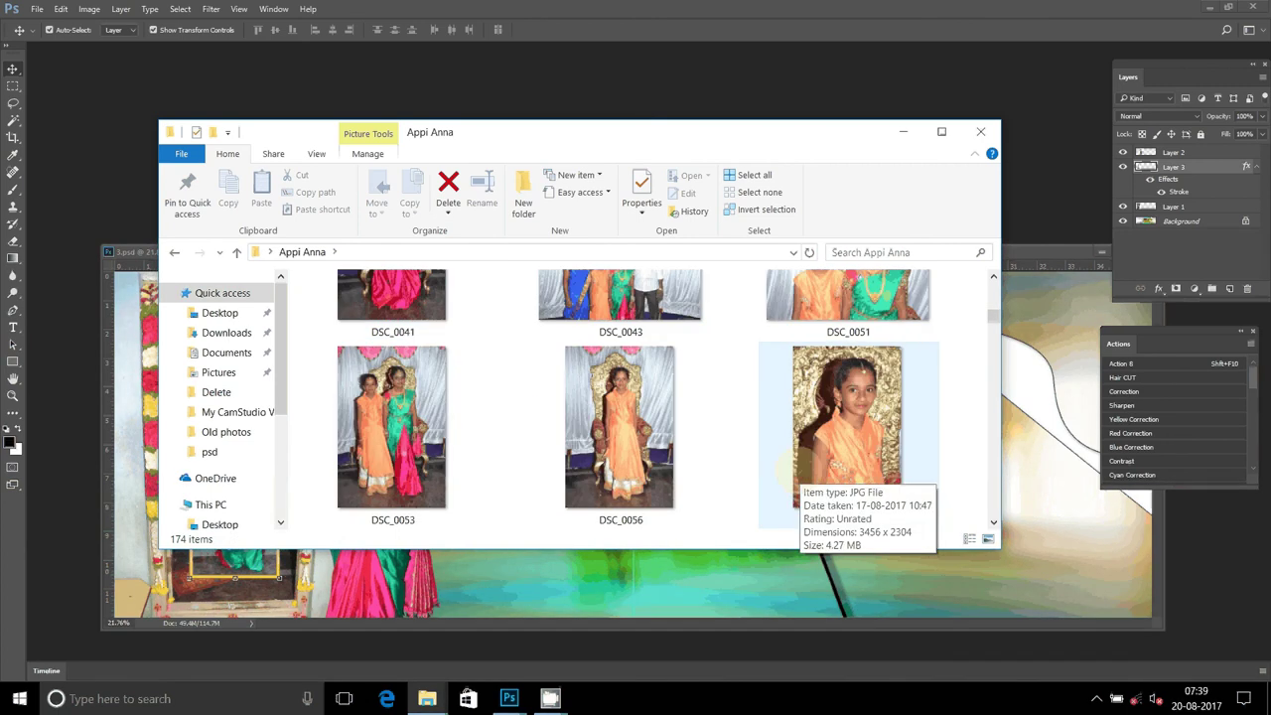
scroll(794, 477, down, 2)
scroll(794, 477, down, 2)
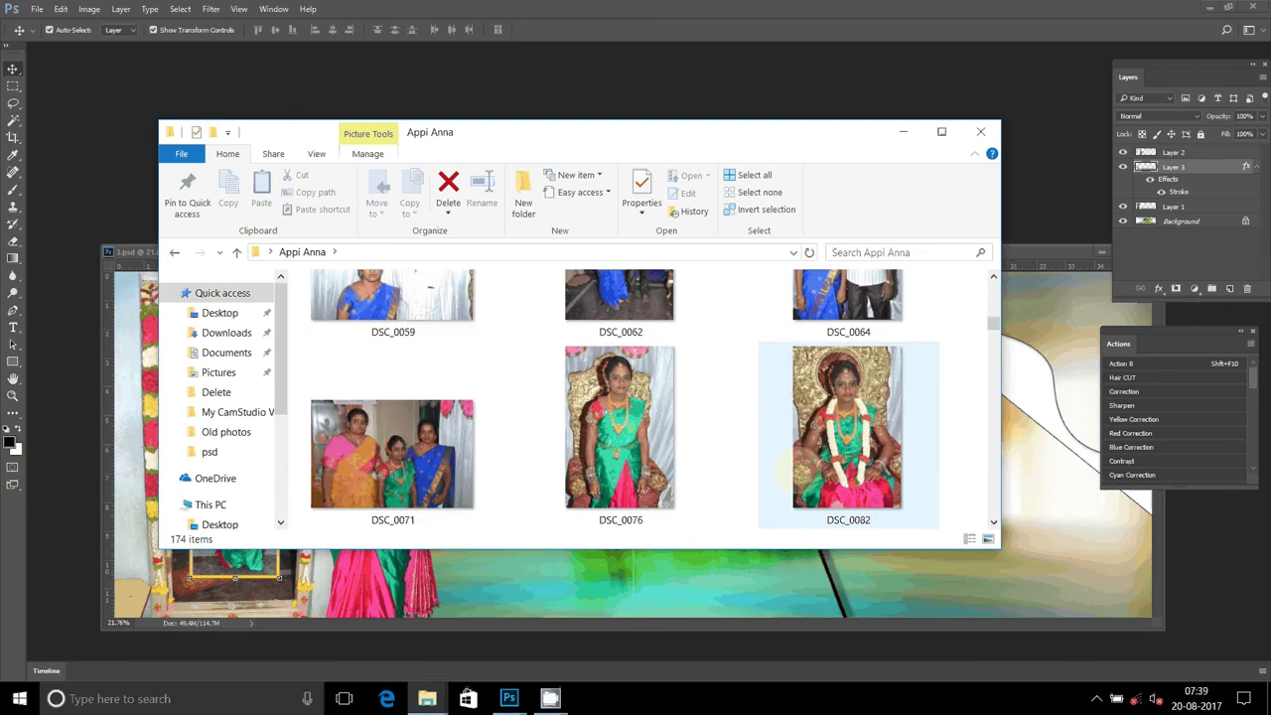
scroll(789, 473, down, 2)
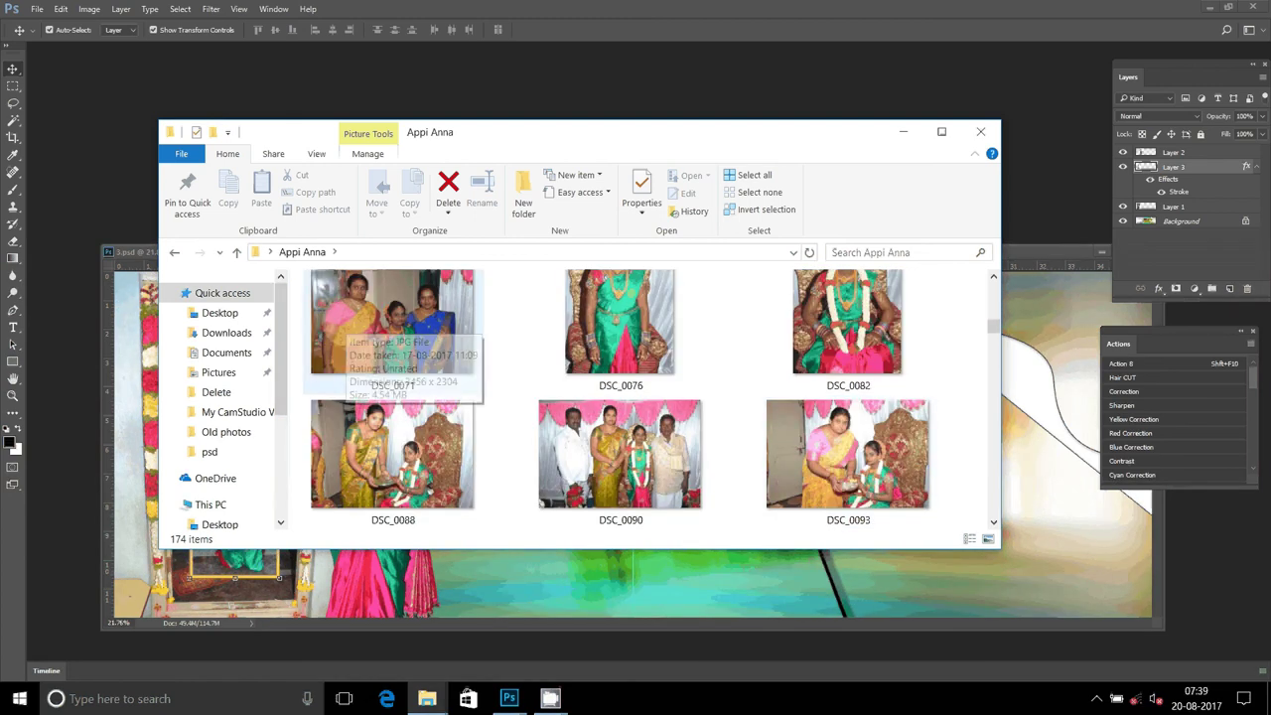
Select DSC_0071, DSC_0088, DSC_0090, DSC_0093 and DSC_0094 and drag them into Photoshop
click(346, 324)
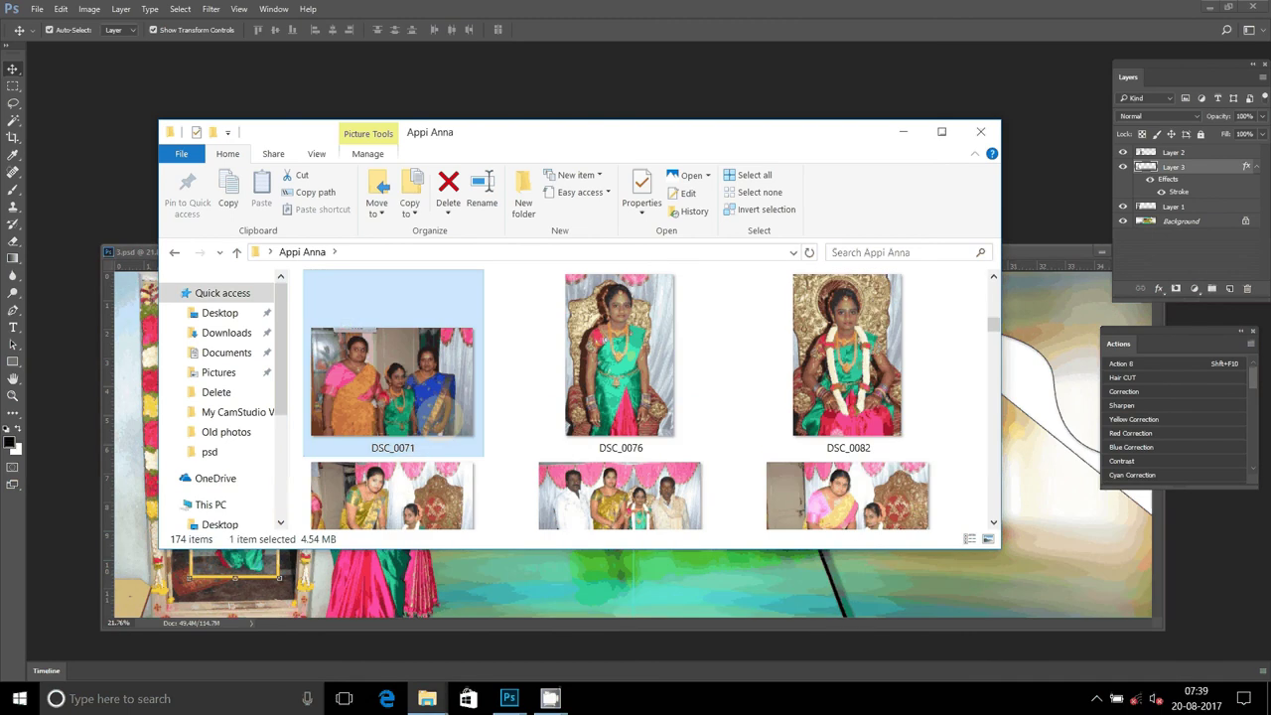
key(shift+Down)
ctrl+click(620, 454)
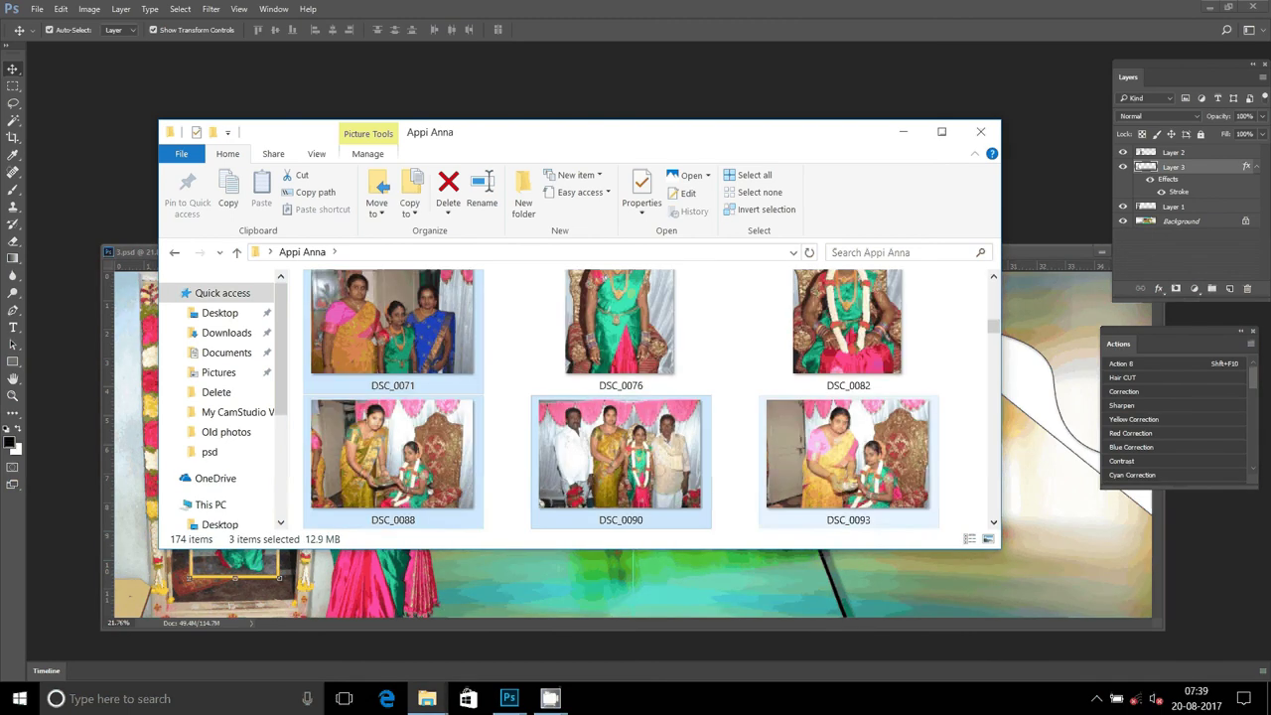
ctrl+click(837, 482)
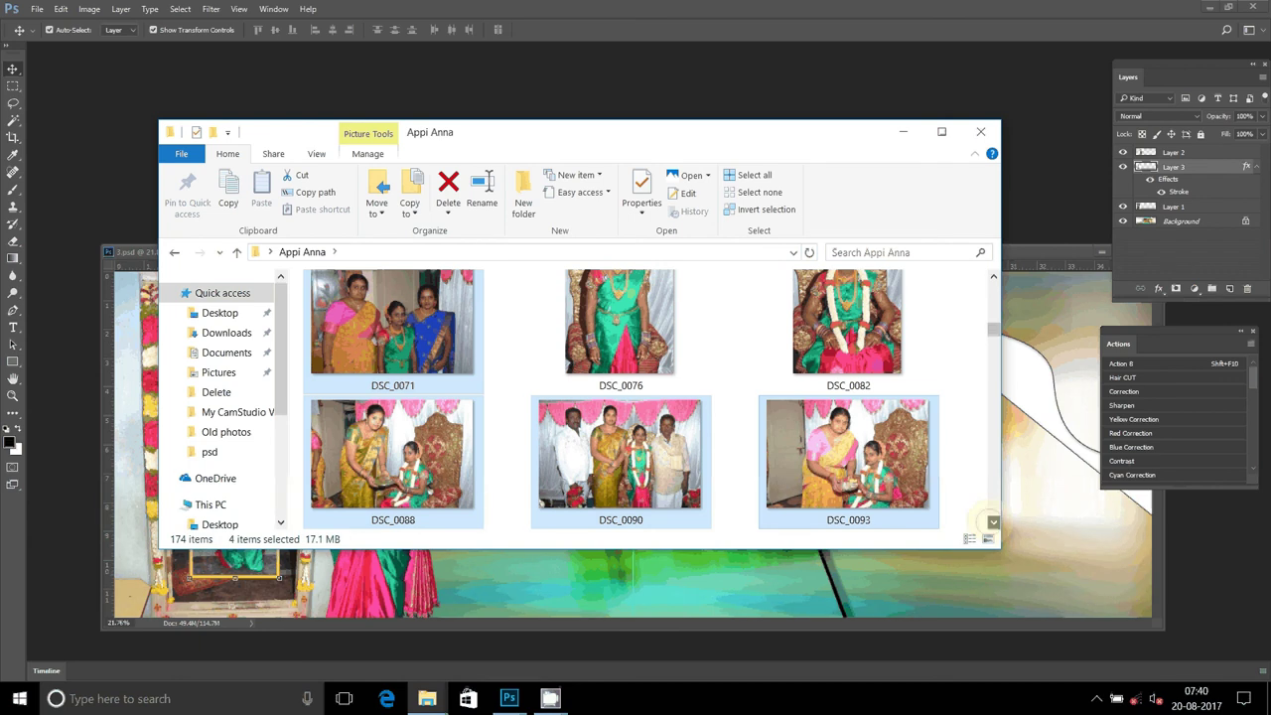
click(993, 521)
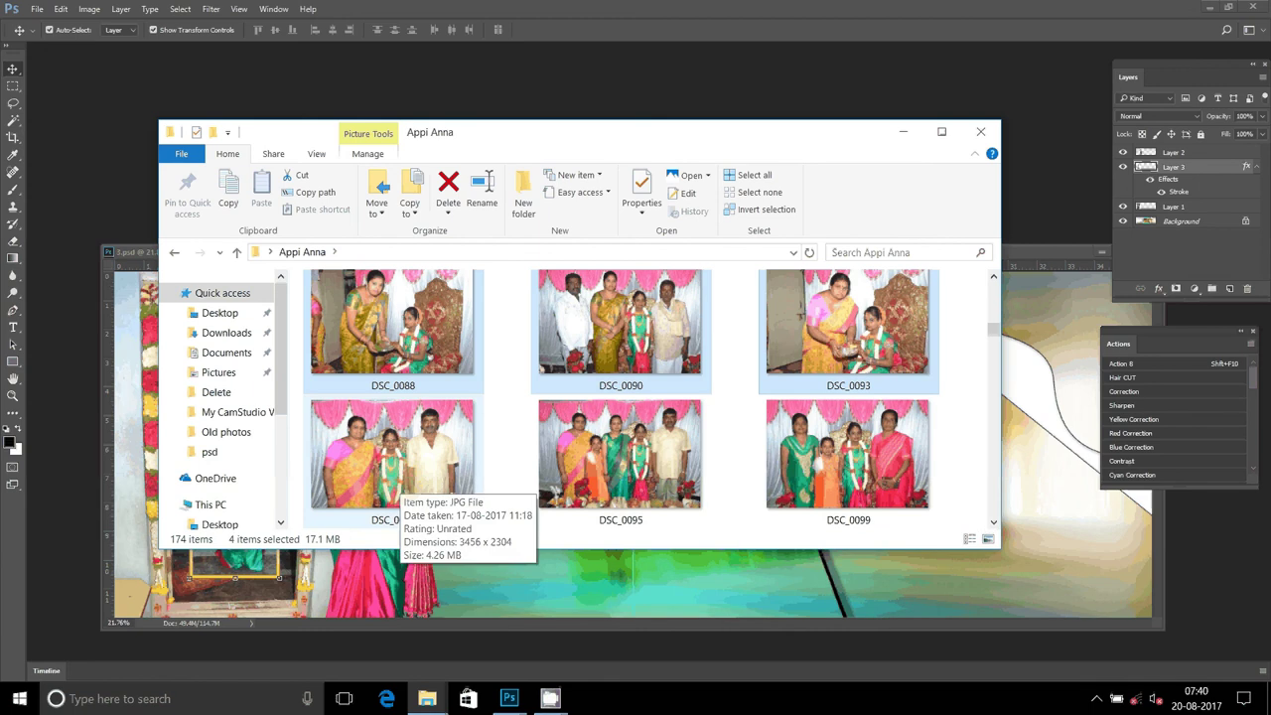
ctrl+click(395, 487)
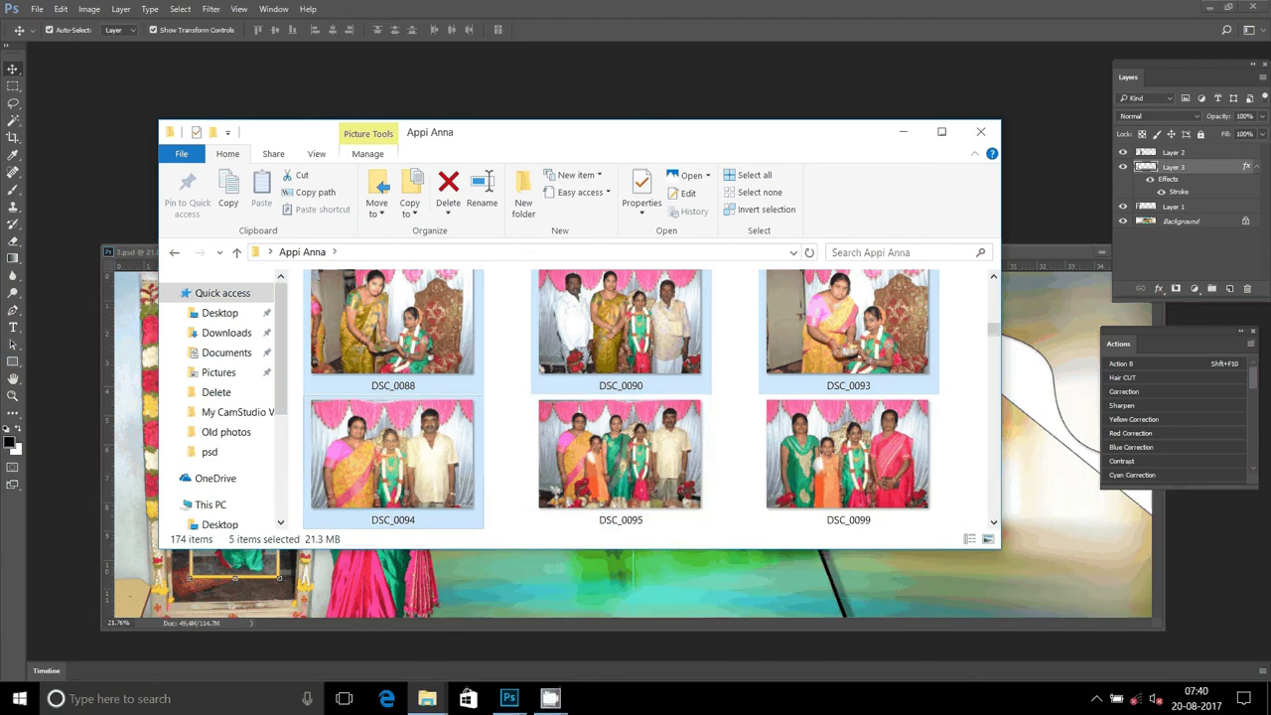
mouse_move(437, 467)
mouse_down()
mouse_move(1221, 576)
mouse_move(546, 119)
mouse_up()
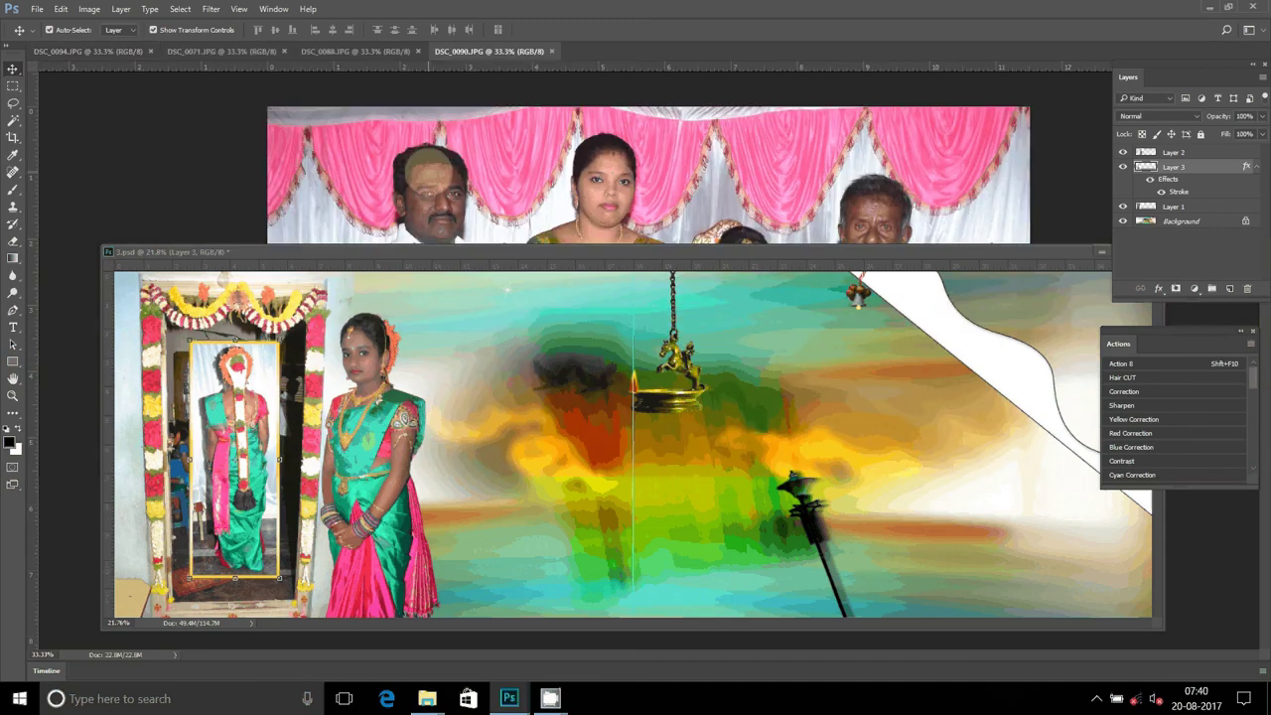
Dock the floating 3.psd spread into the tab bar and show the DSC_0093 photo
mouse_move(536, 254)
mouse_down()
mouse_move(499, 76)
mouse_move(599, 54)
mouse_up()
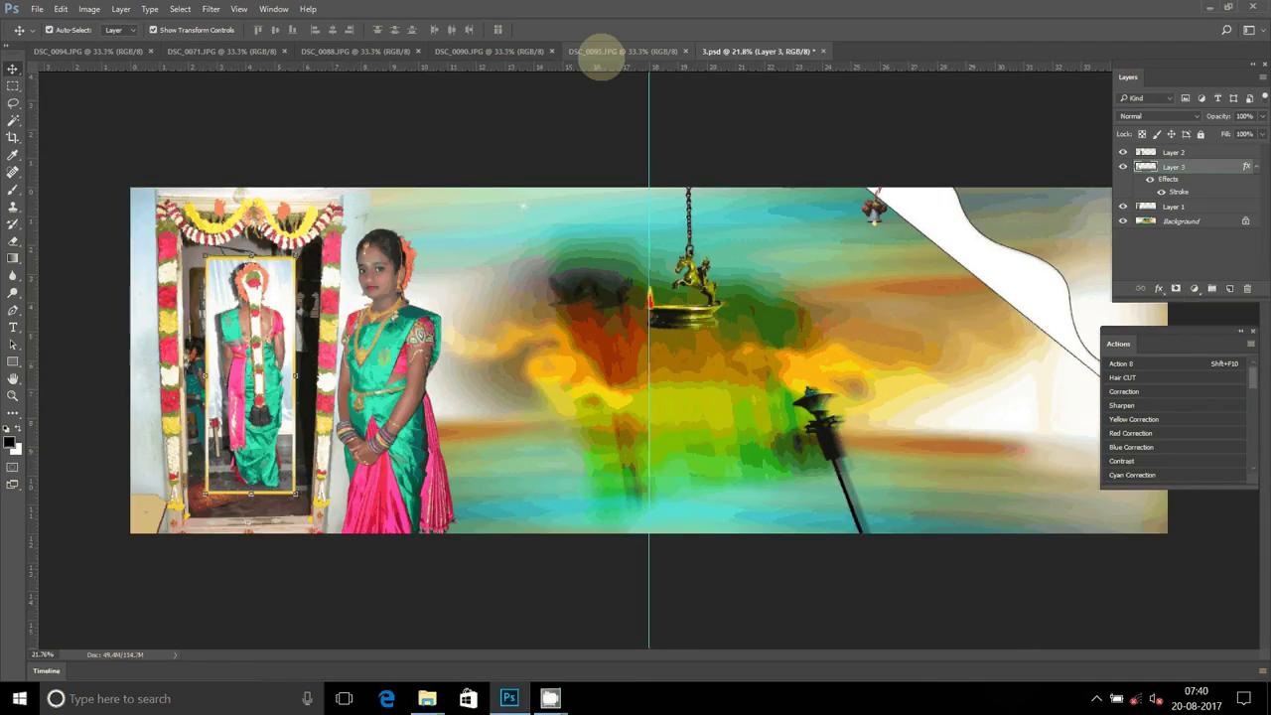
click(604, 51)
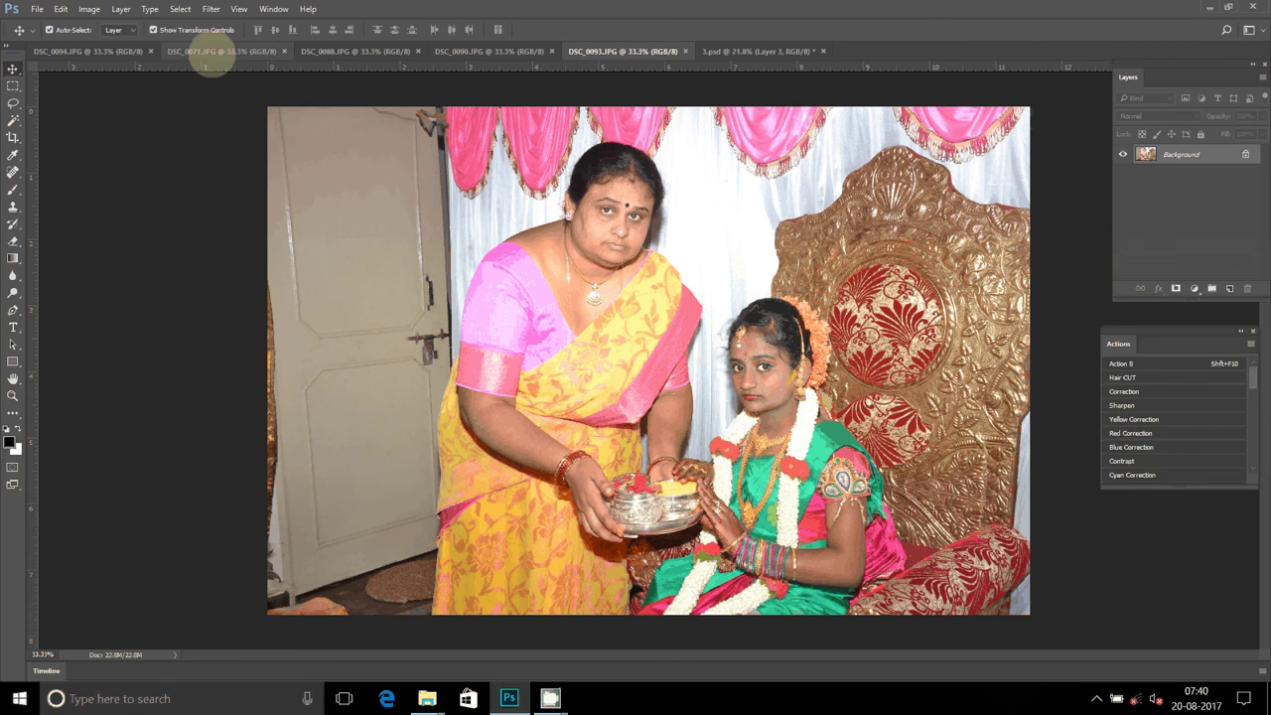
Resize DSC_0093 to 8 inches wide with constrained proportions (2400×1600 px)
click(87, 9)
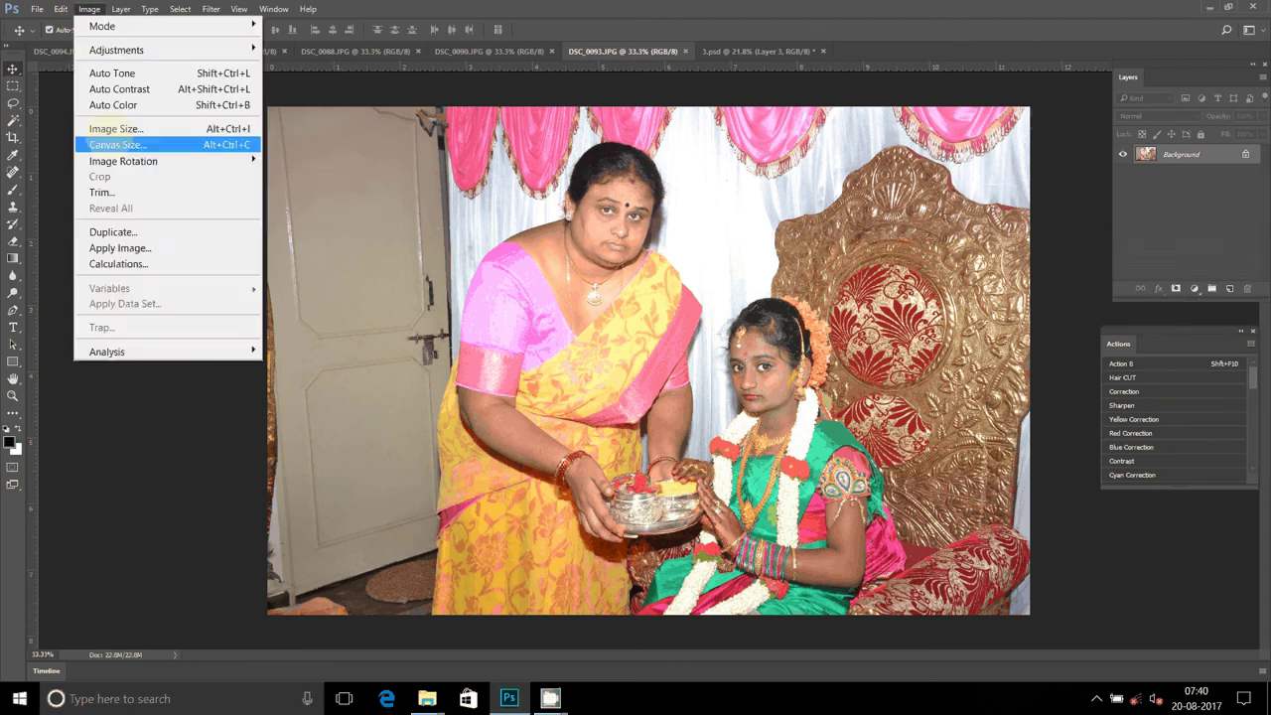
click(114, 128)
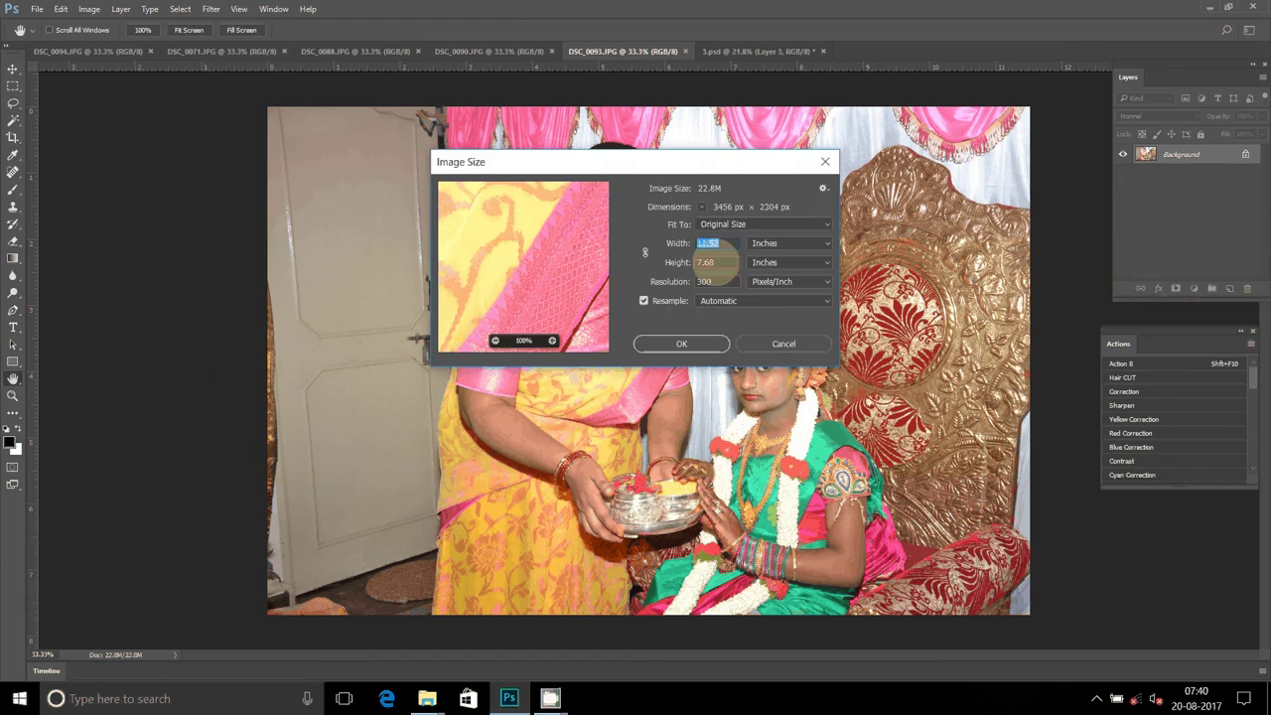
text(8)
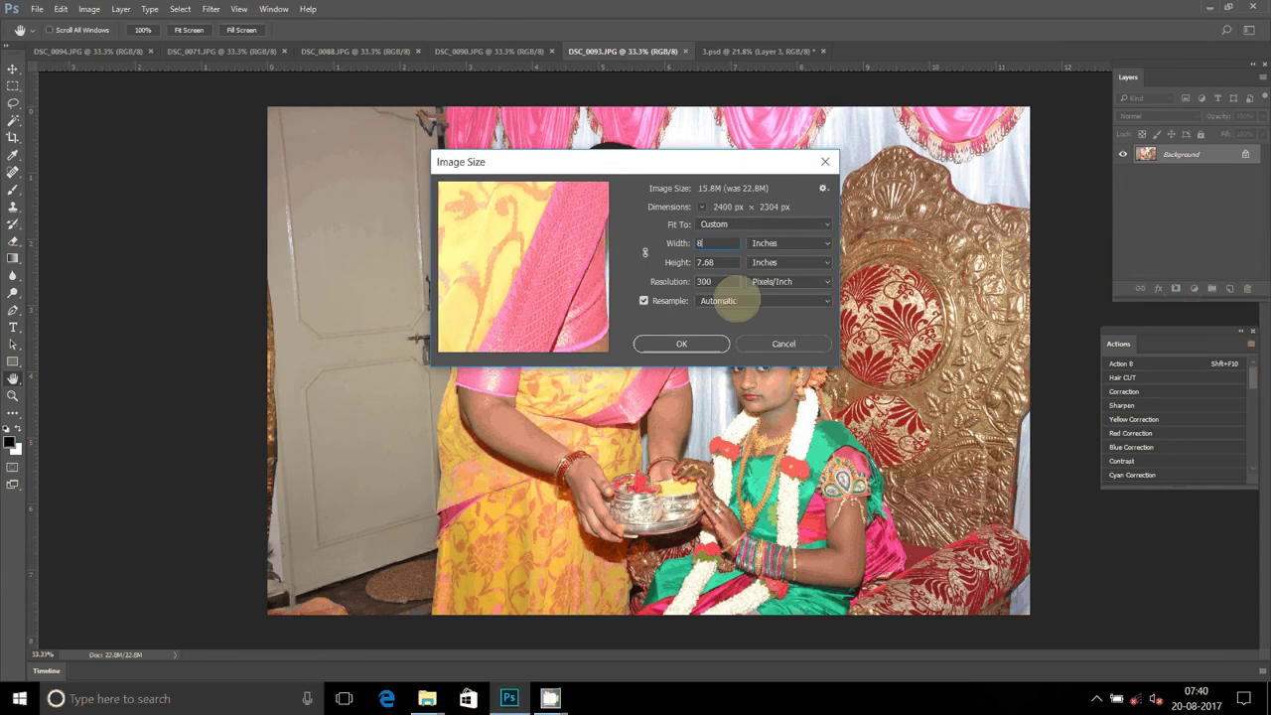
key(Return)
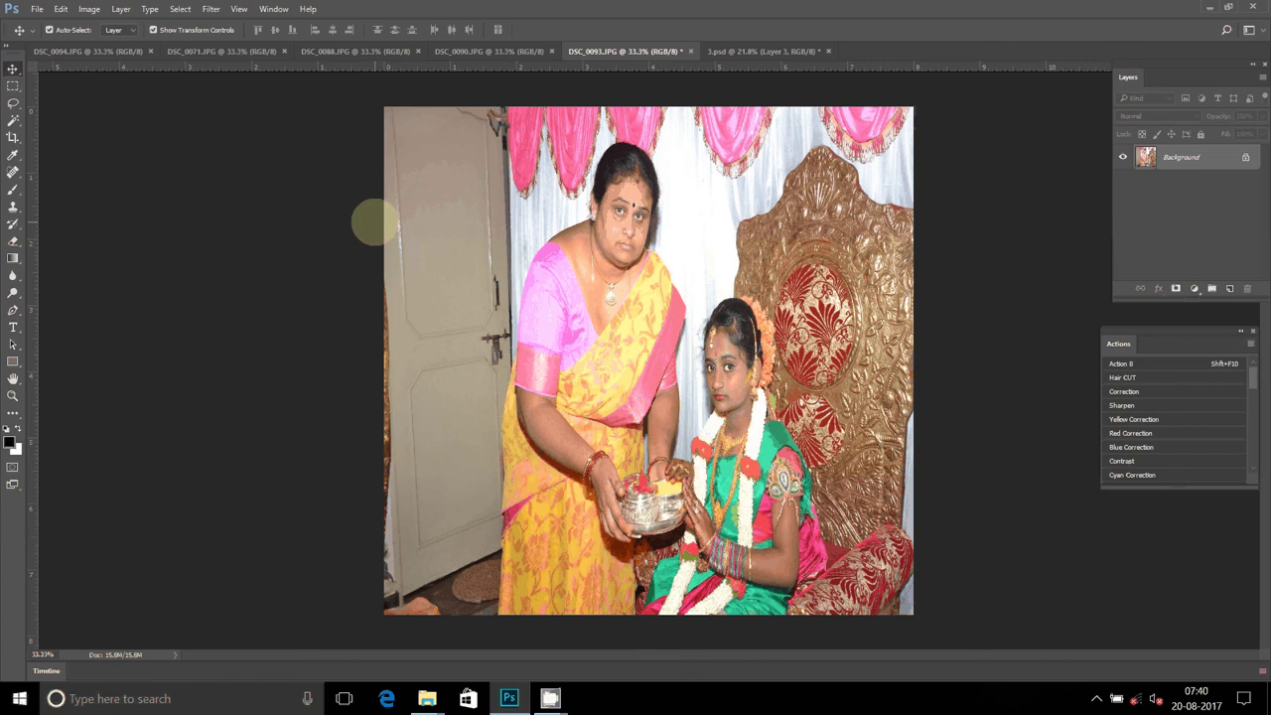
key(ctrl+z)
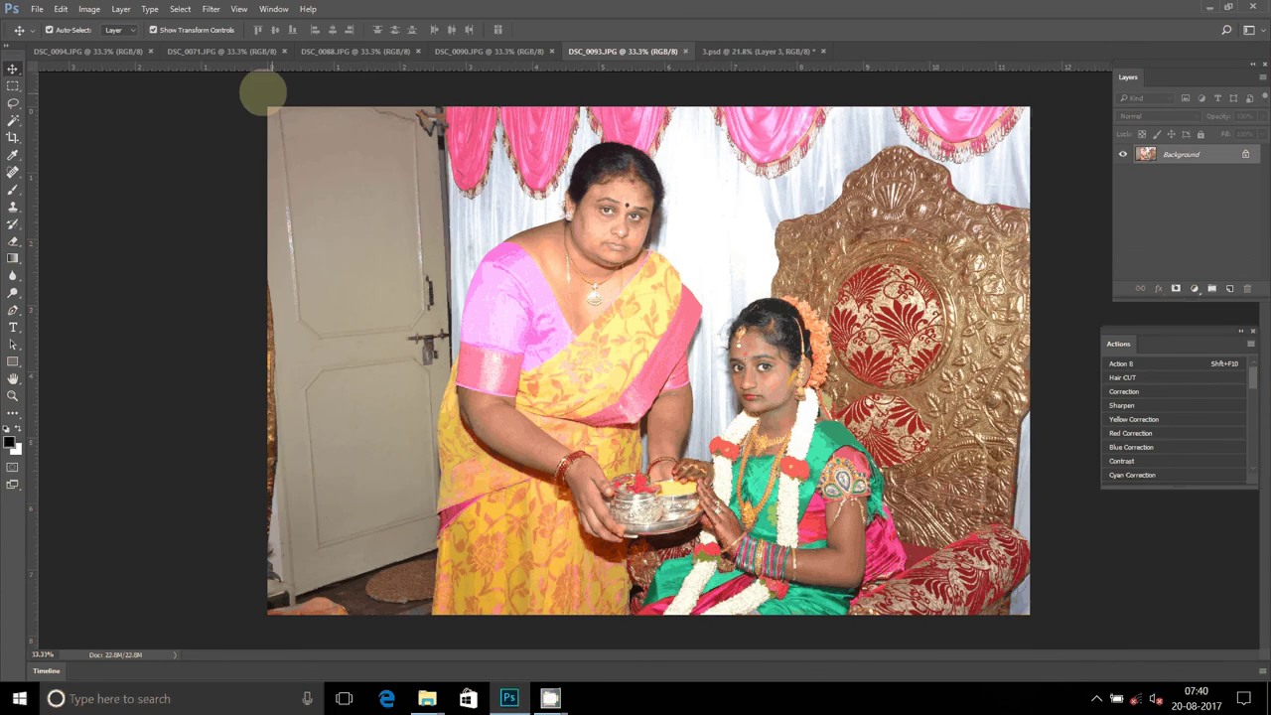
click(89, 9)
click(116, 128)
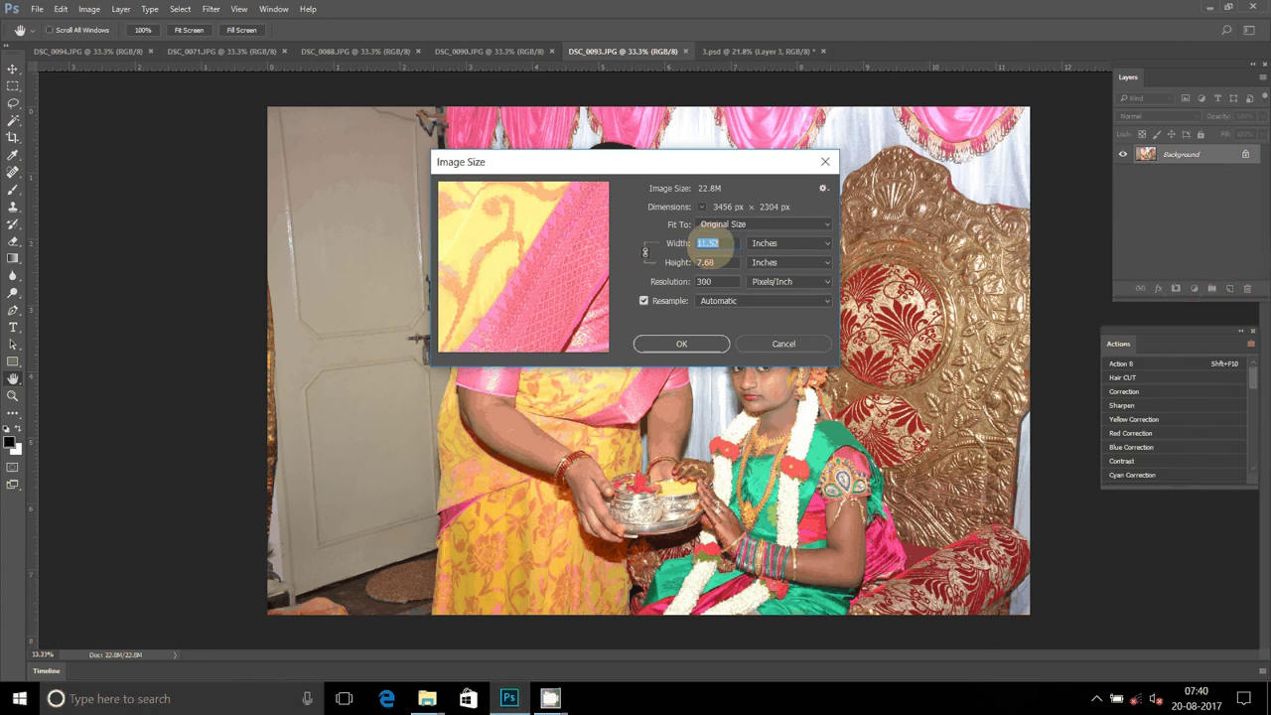
text(8)
click(681, 344)
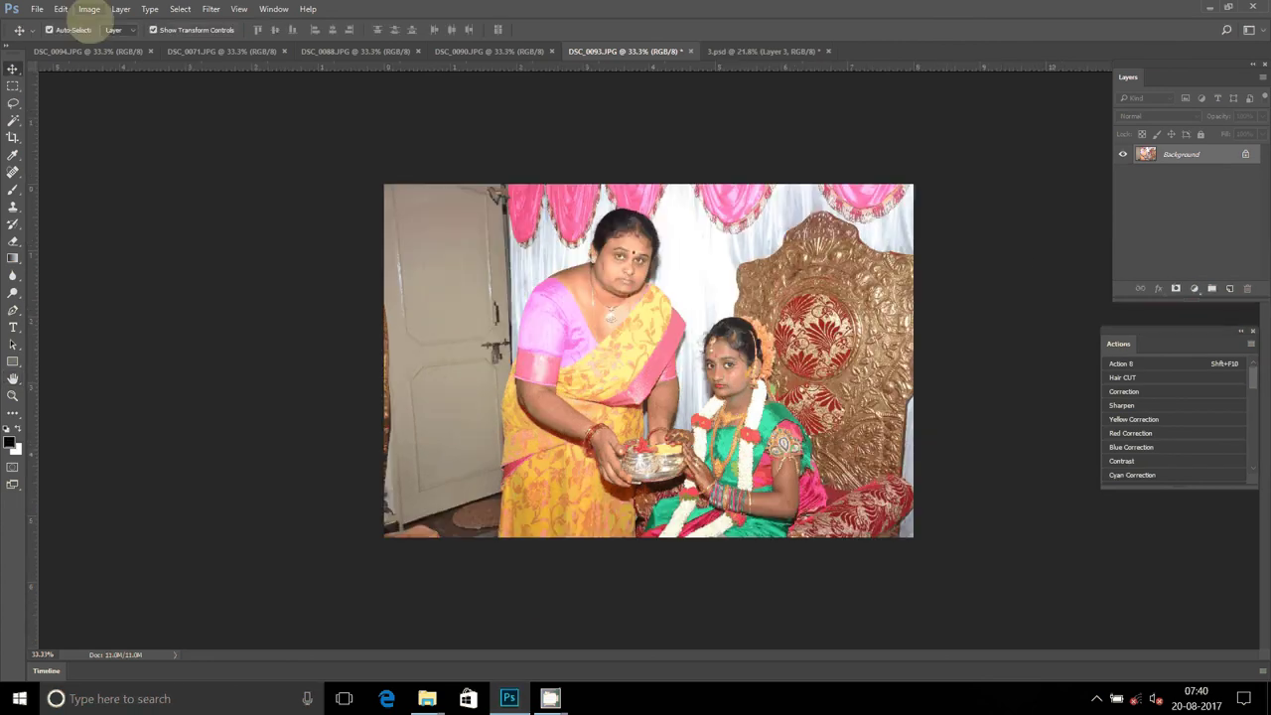
Select all of DSC_0093, cut it to the clipboard and close the photo
click(179, 9)
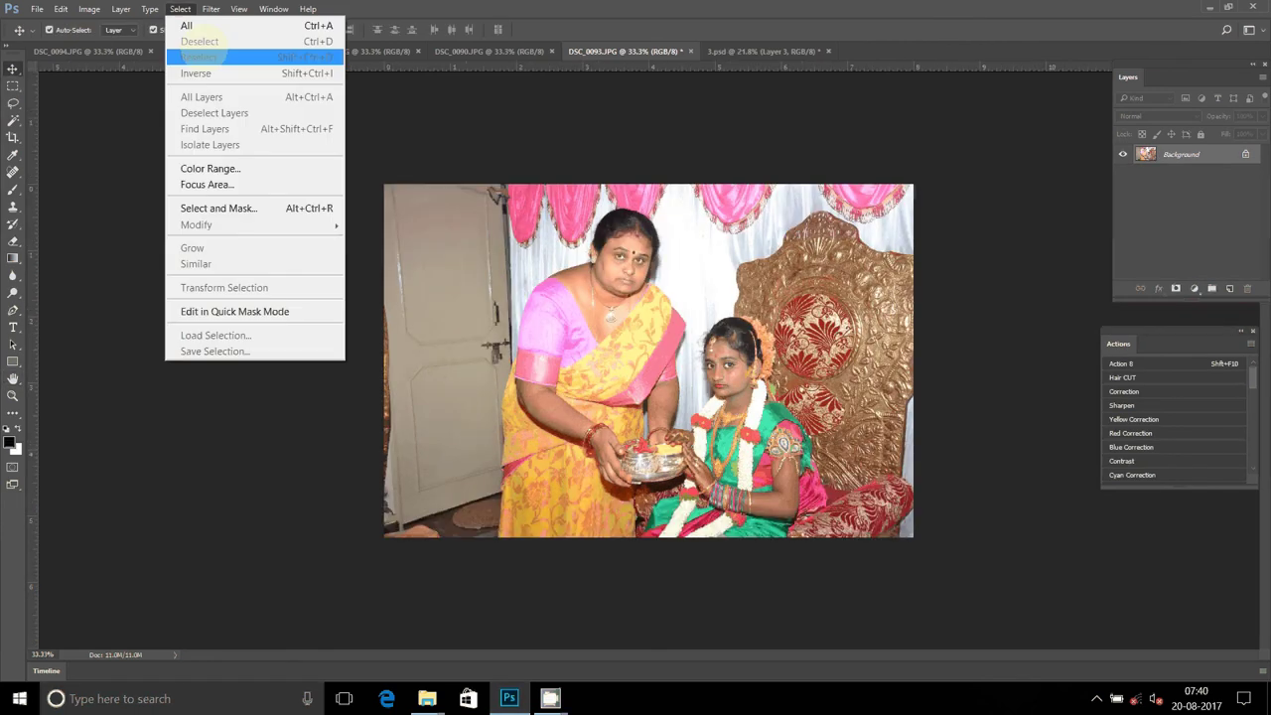
click(208, 57)
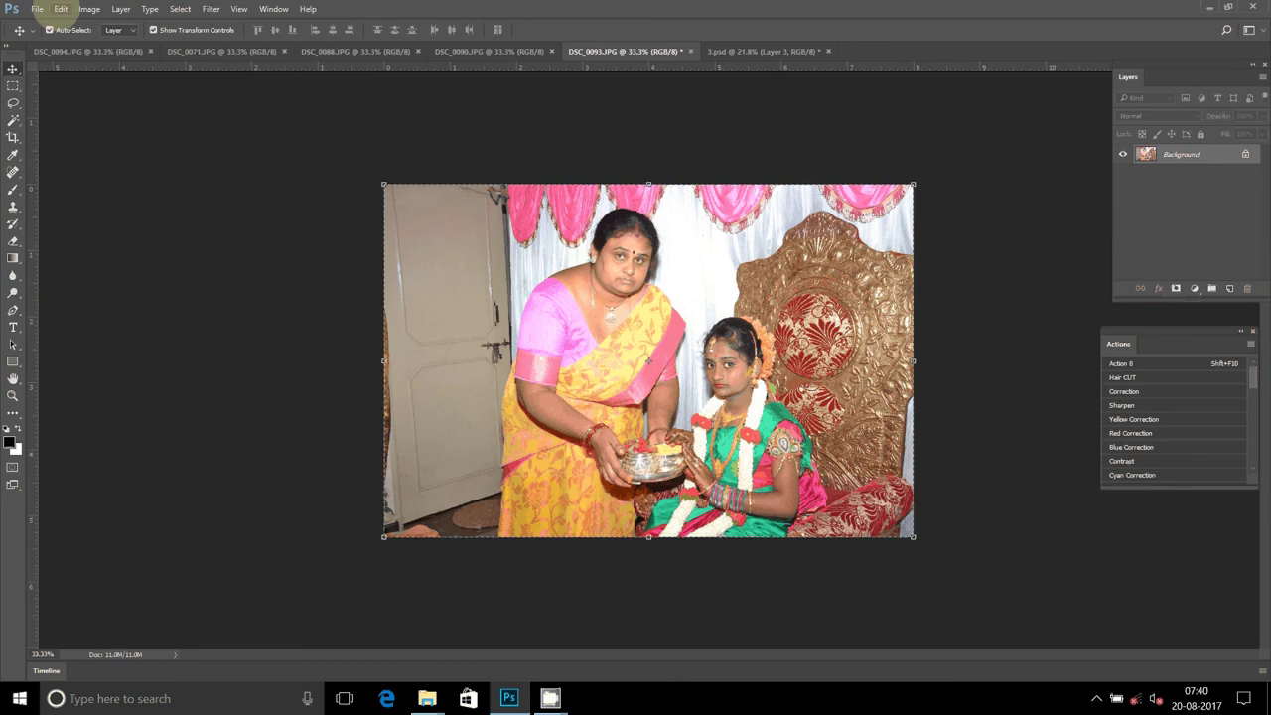
click(60, 9)
click(71, 105)
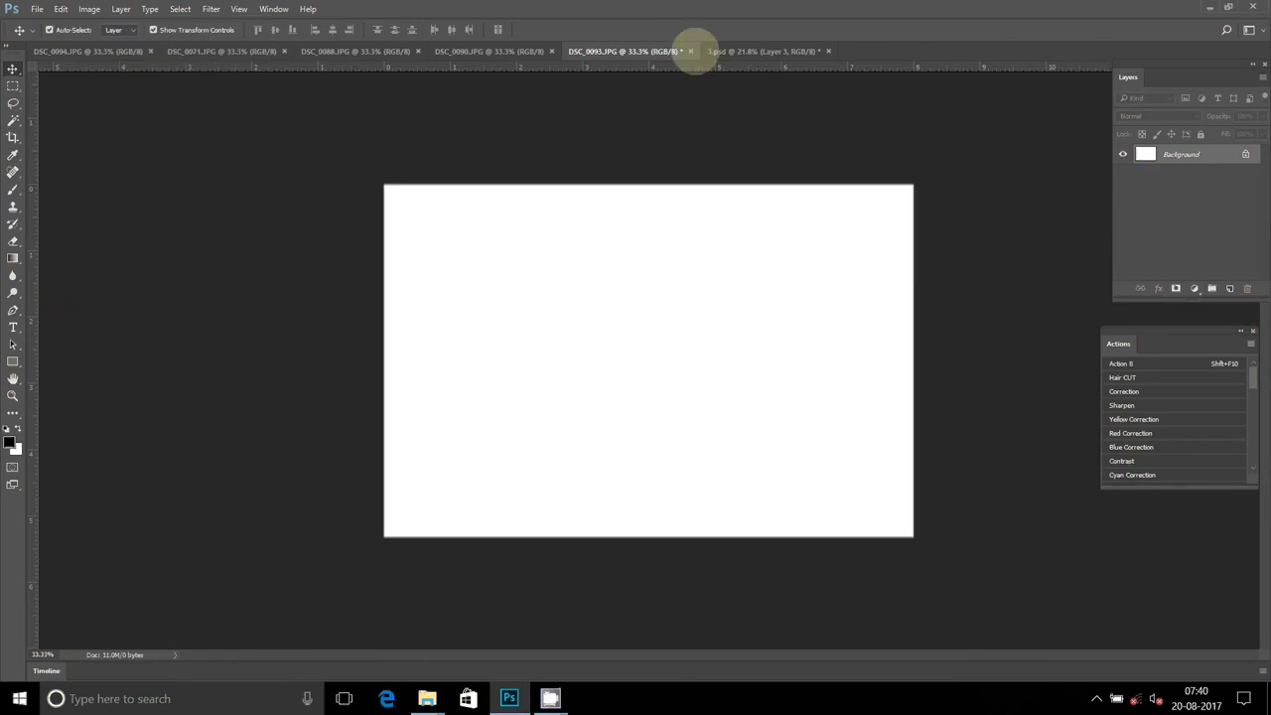
click(690, 50)
Discard DSC_0093's changes, then paste it into 3.psd as Layer 4, placed near the top
click(644, 264)
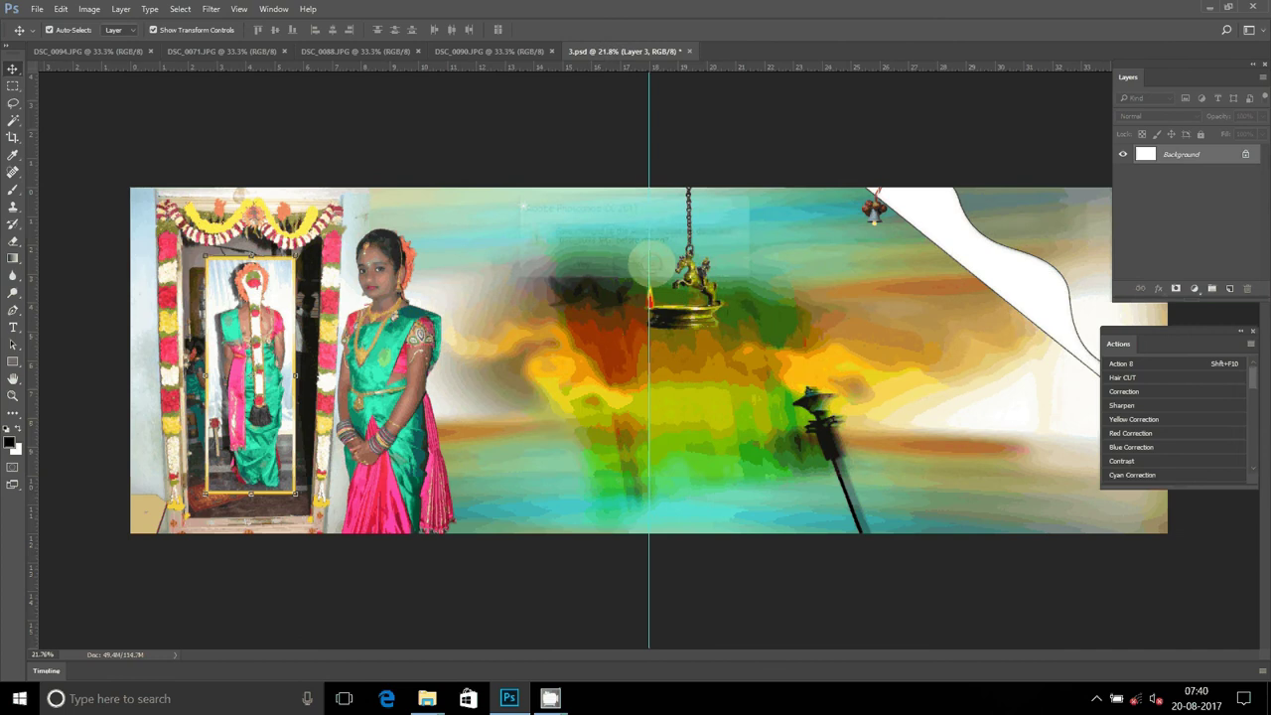
click(36, 9)
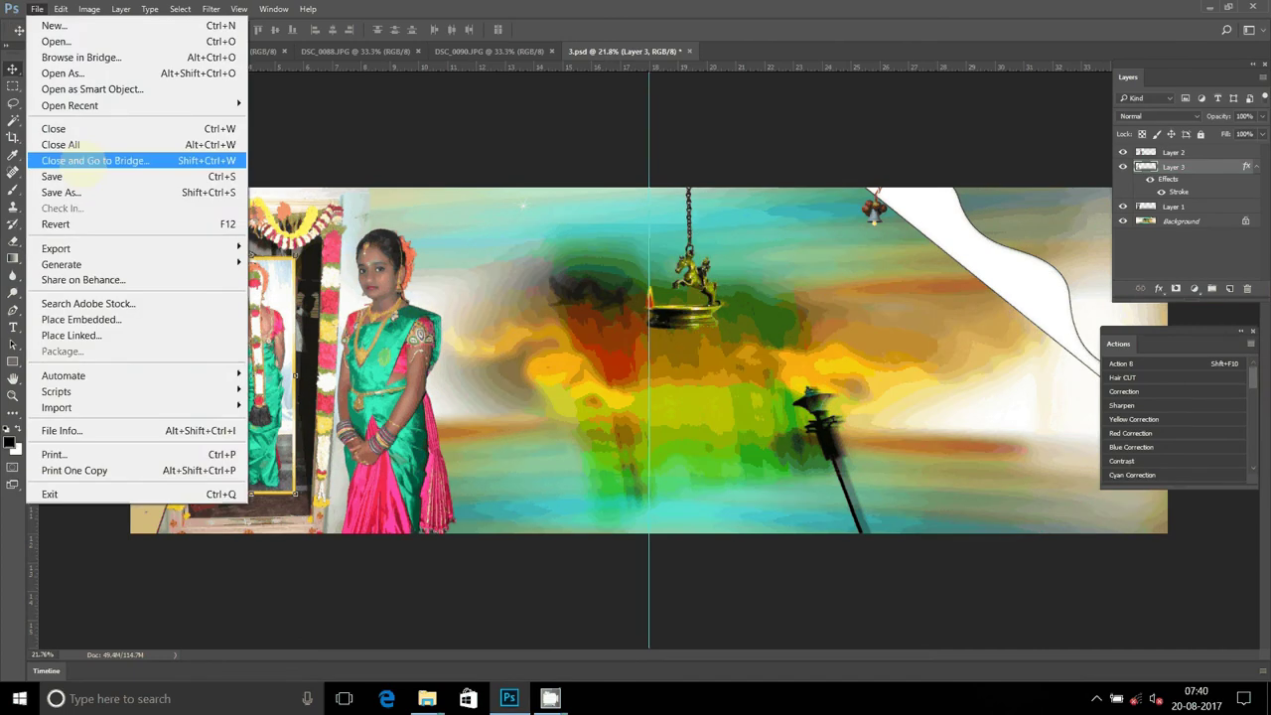
click(92, 152)
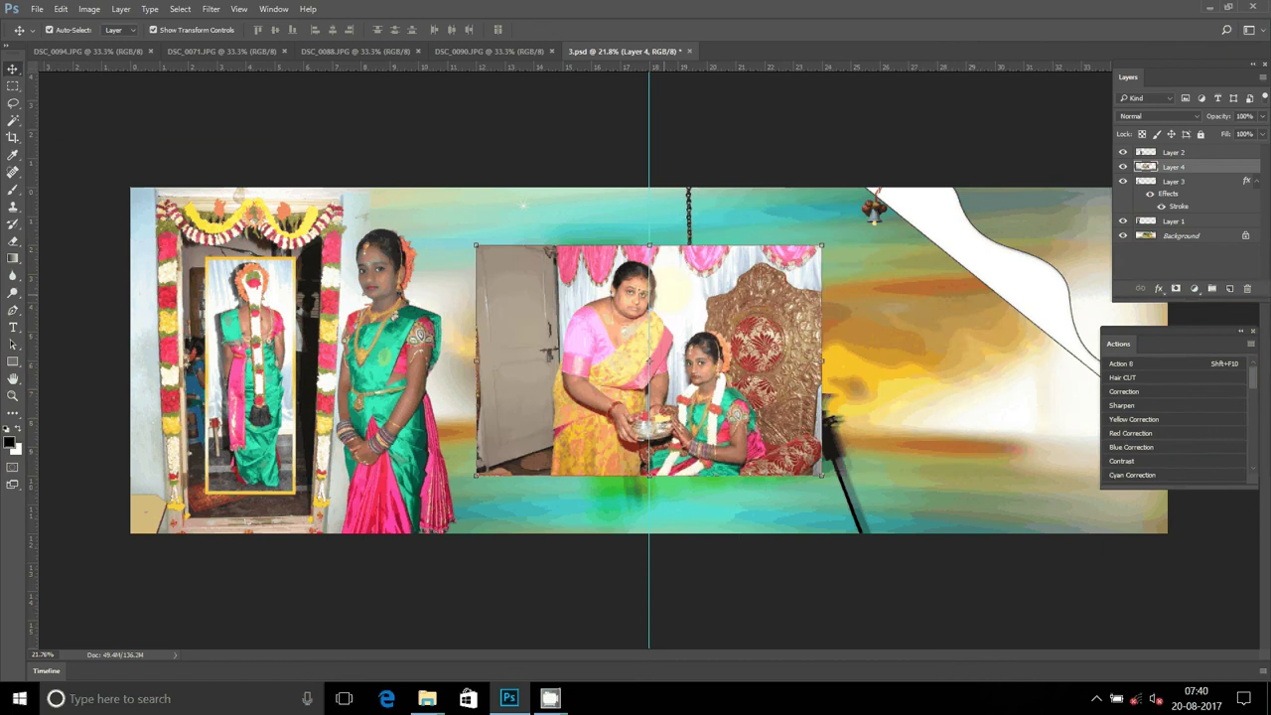
mouse_move(769, 284)
mouse_down()
mouse_move(693, 253)
mouse_move(745, 189)
mouse_move(656, 239)
mouse_move(566, 213)
mouse_move(575, 196)
mouse_move(570, 206)
mouse_up()
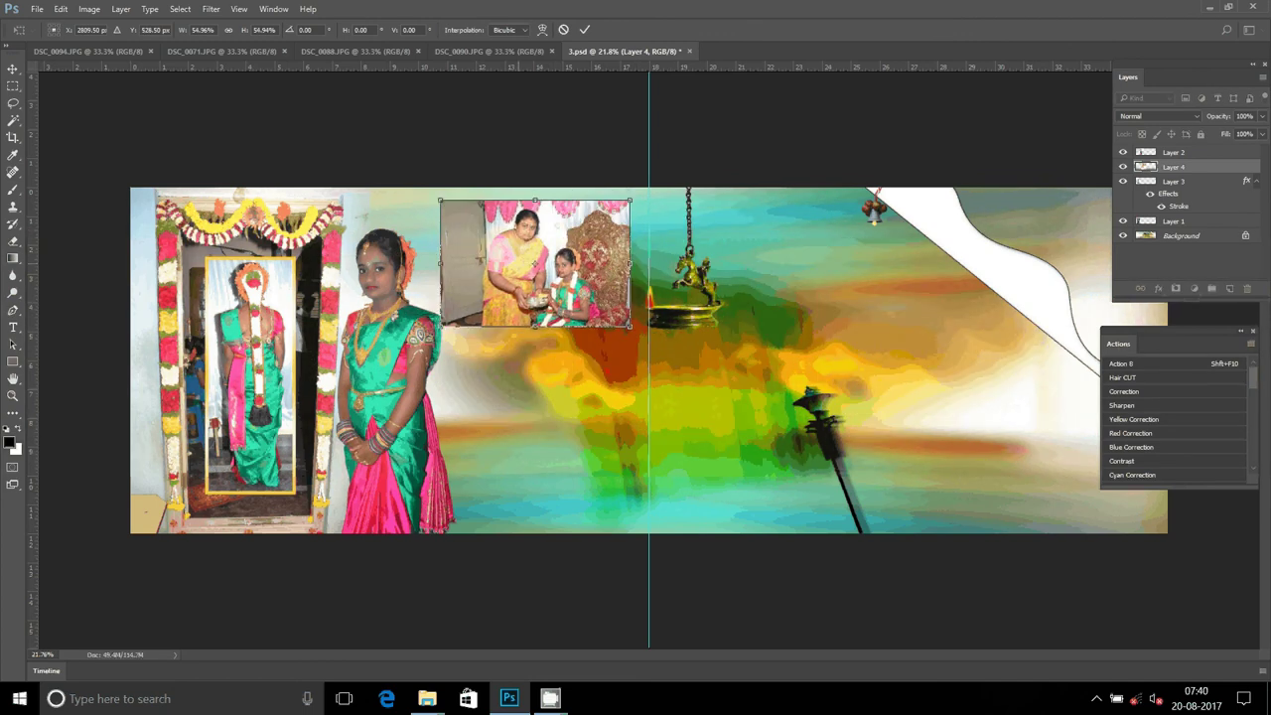
click(585, 30)
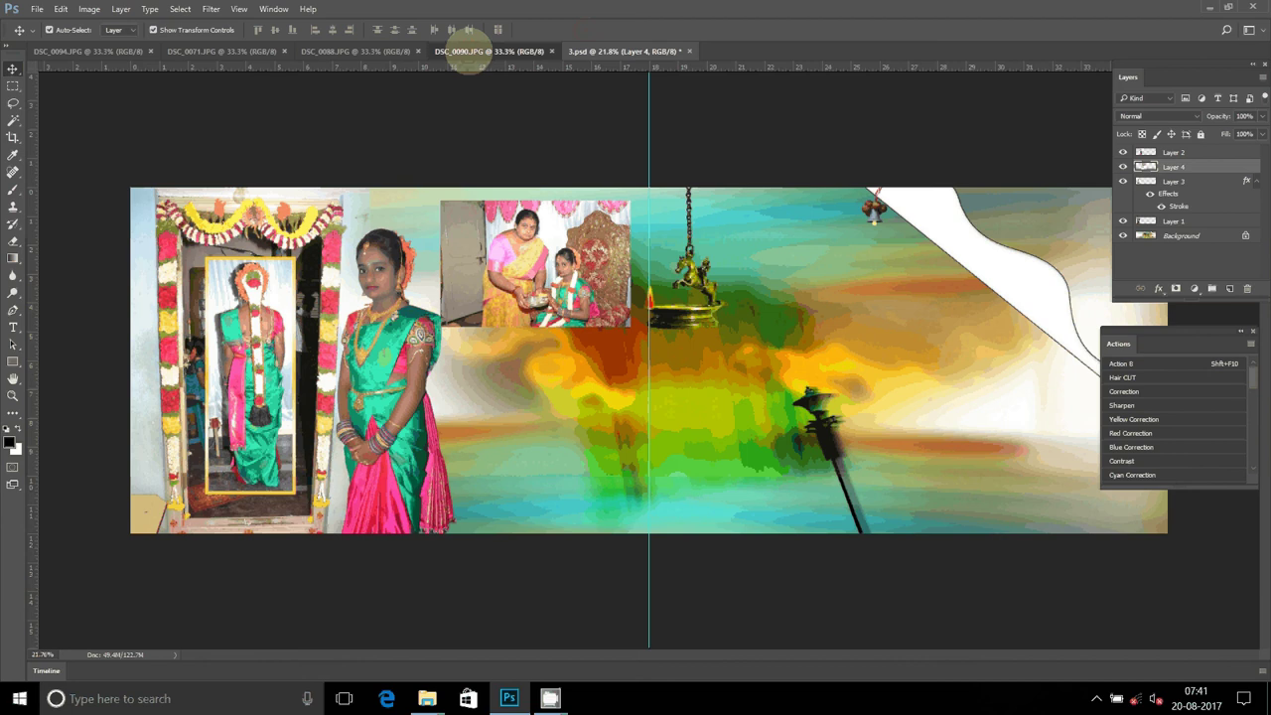
click(467, 52)
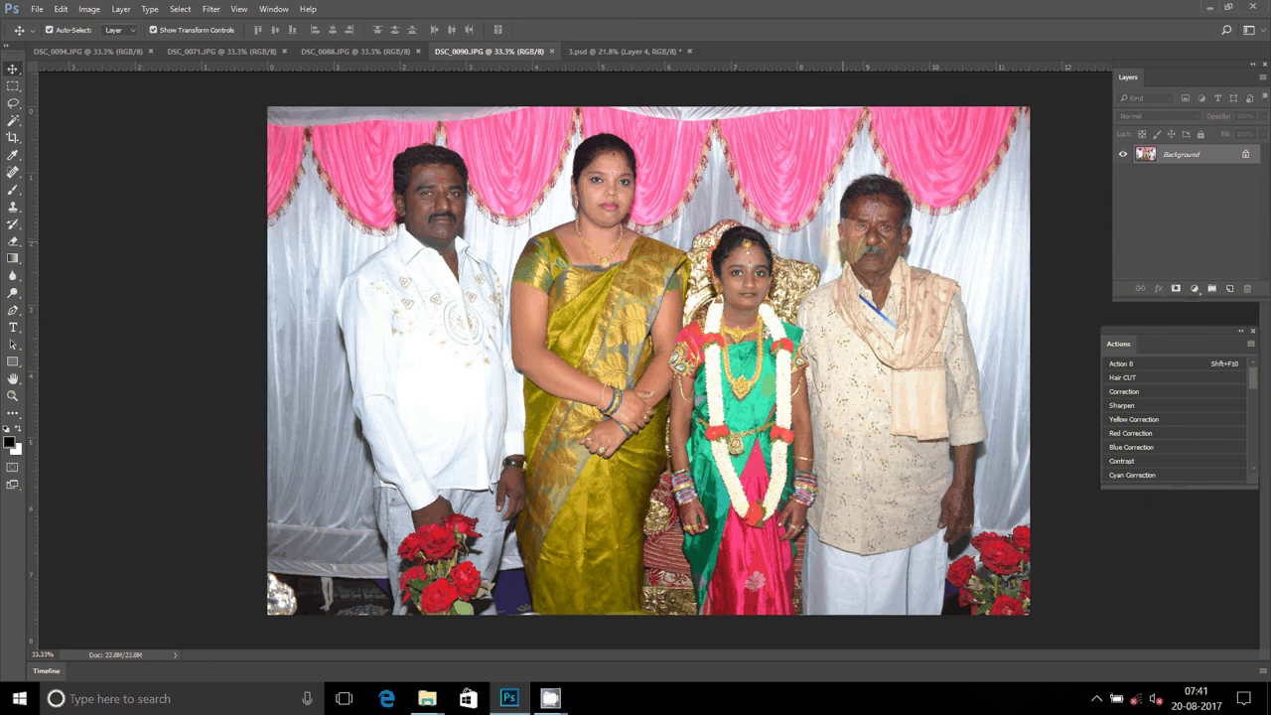
Apply the Imagenomic Noiseware and Portraiture filters to the DSC_0090 family photo
drag(839, 244, 870, 251)
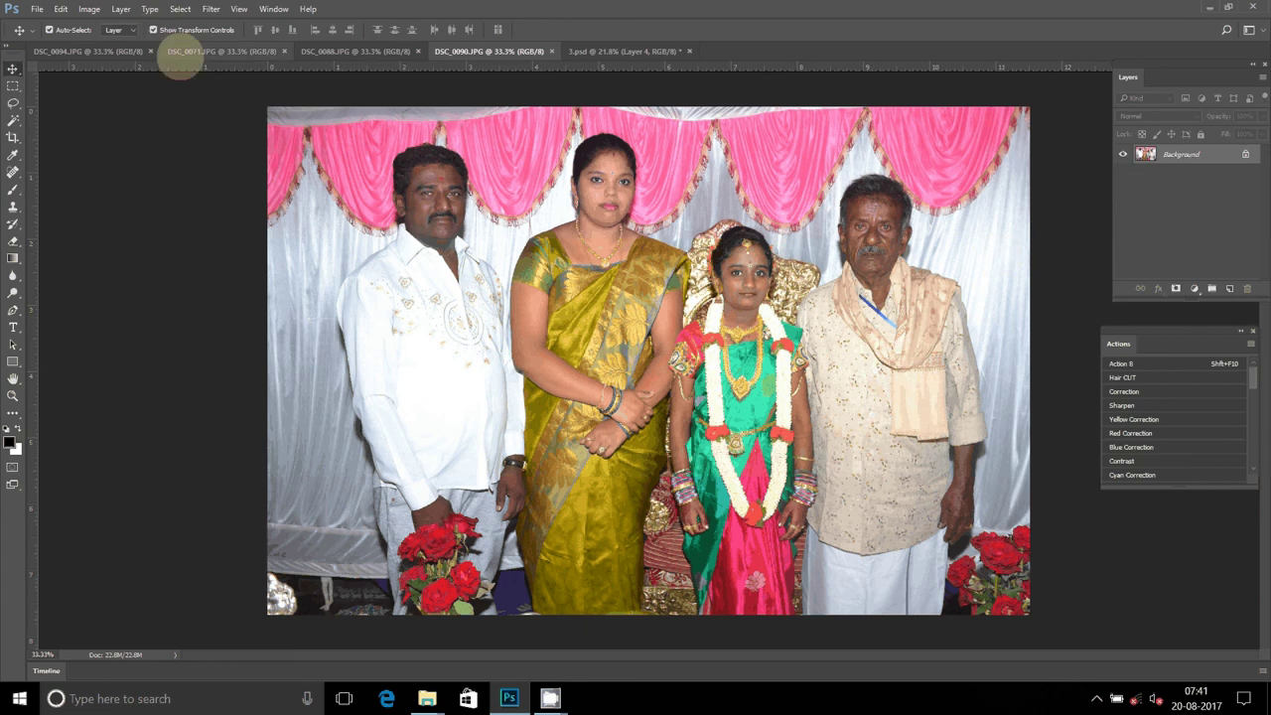
click(180, 9)
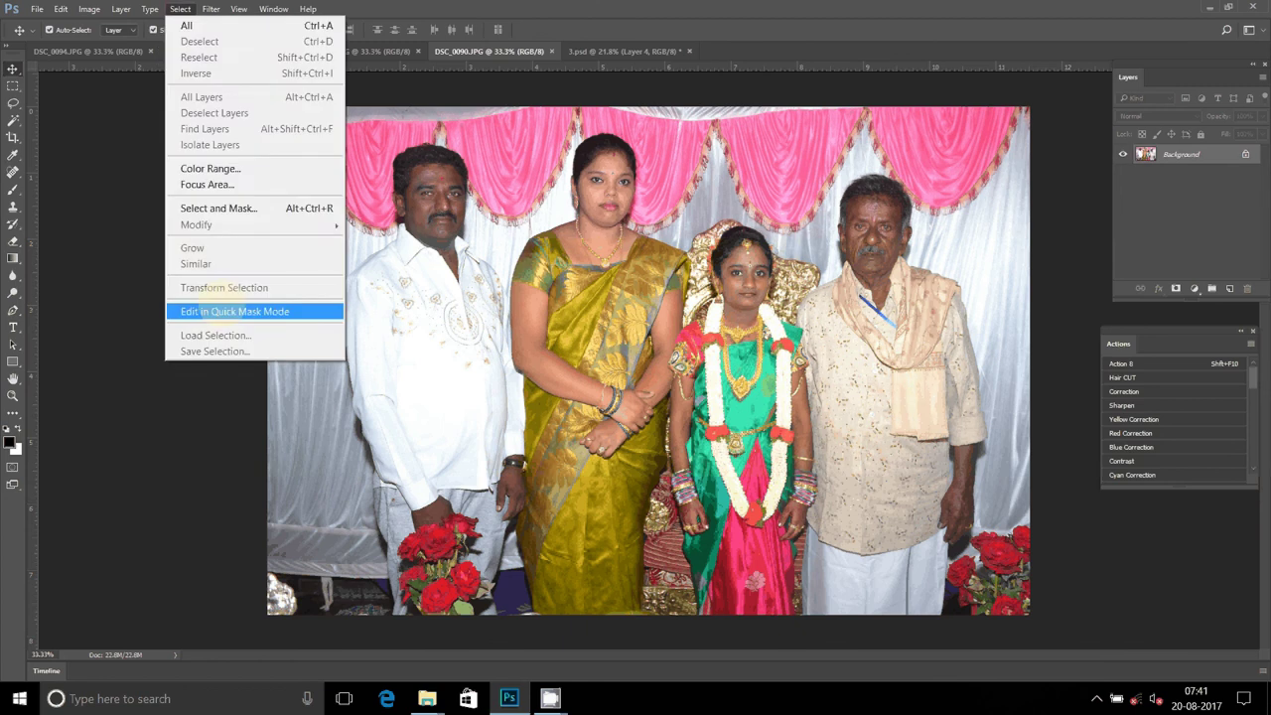
mouse_move(283, 376)
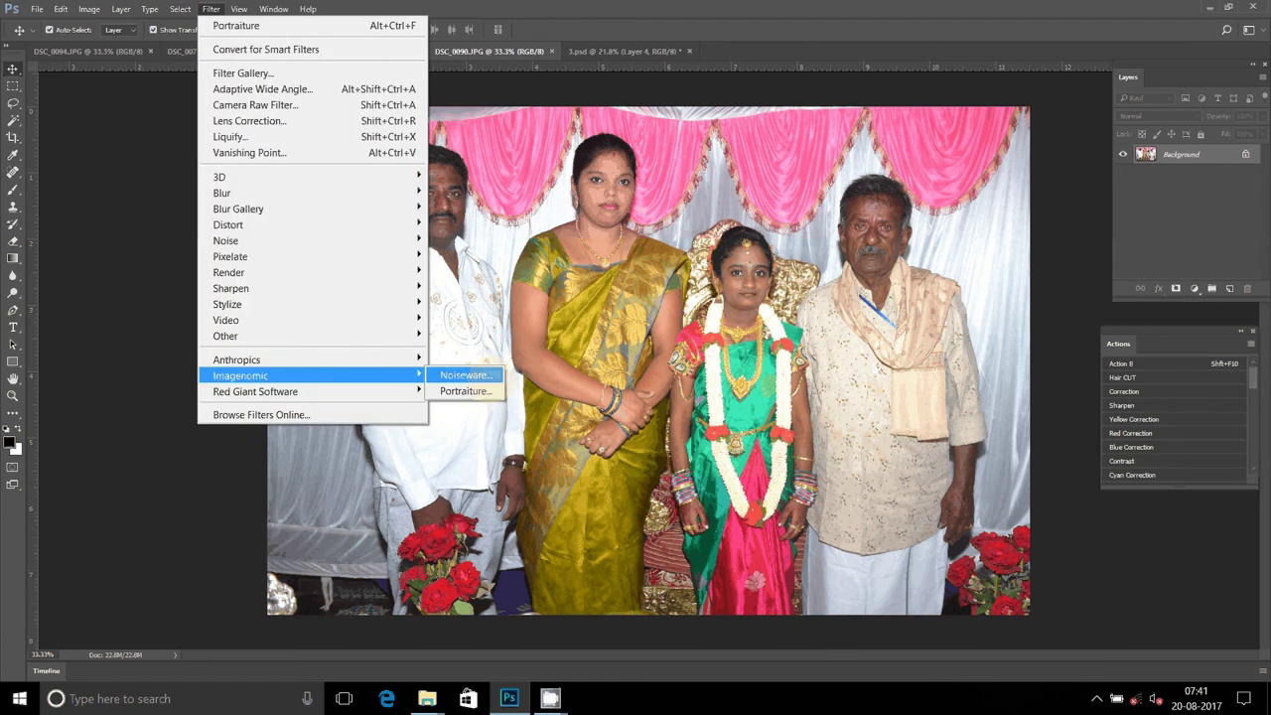
click(465, 375)
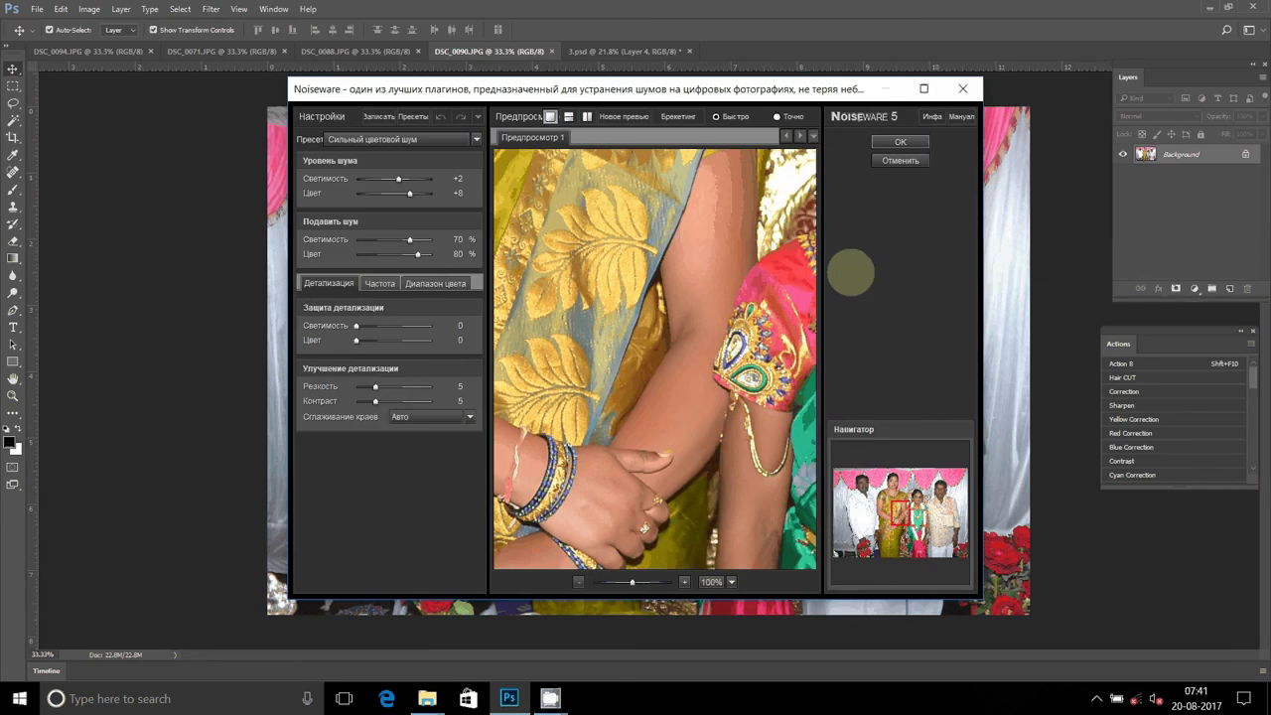
click(900, 142)
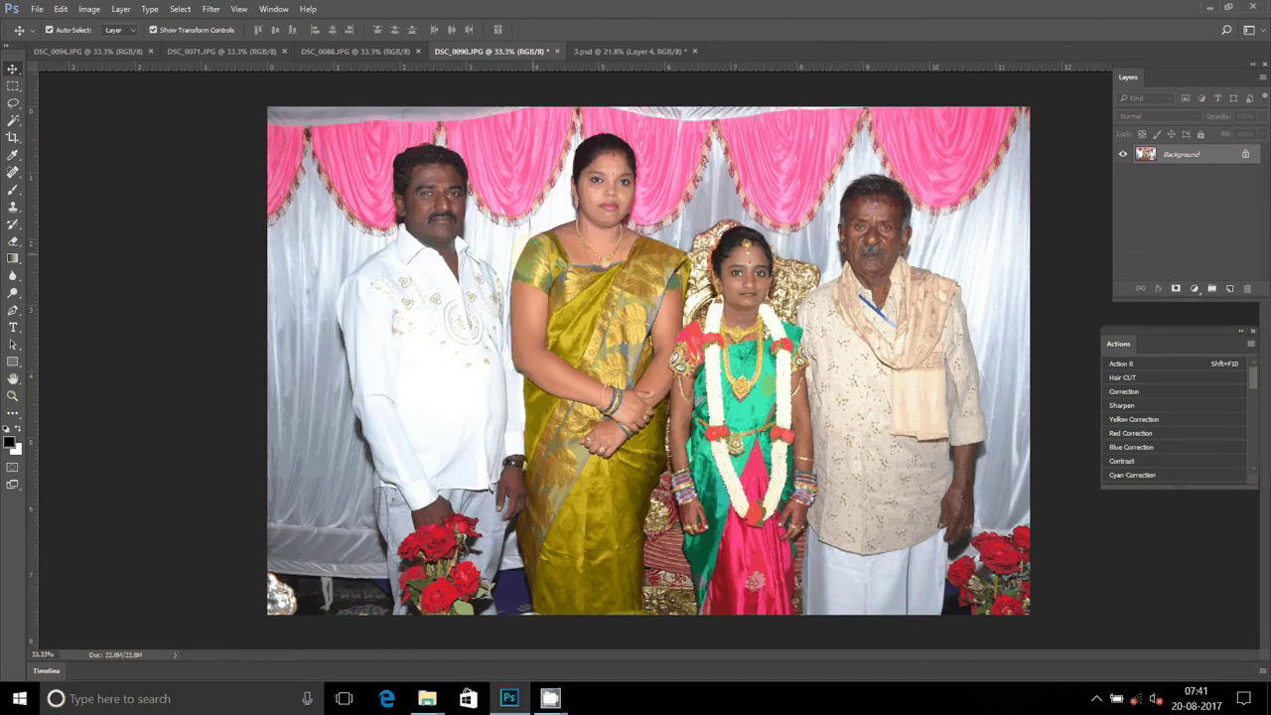
click(211, 9)
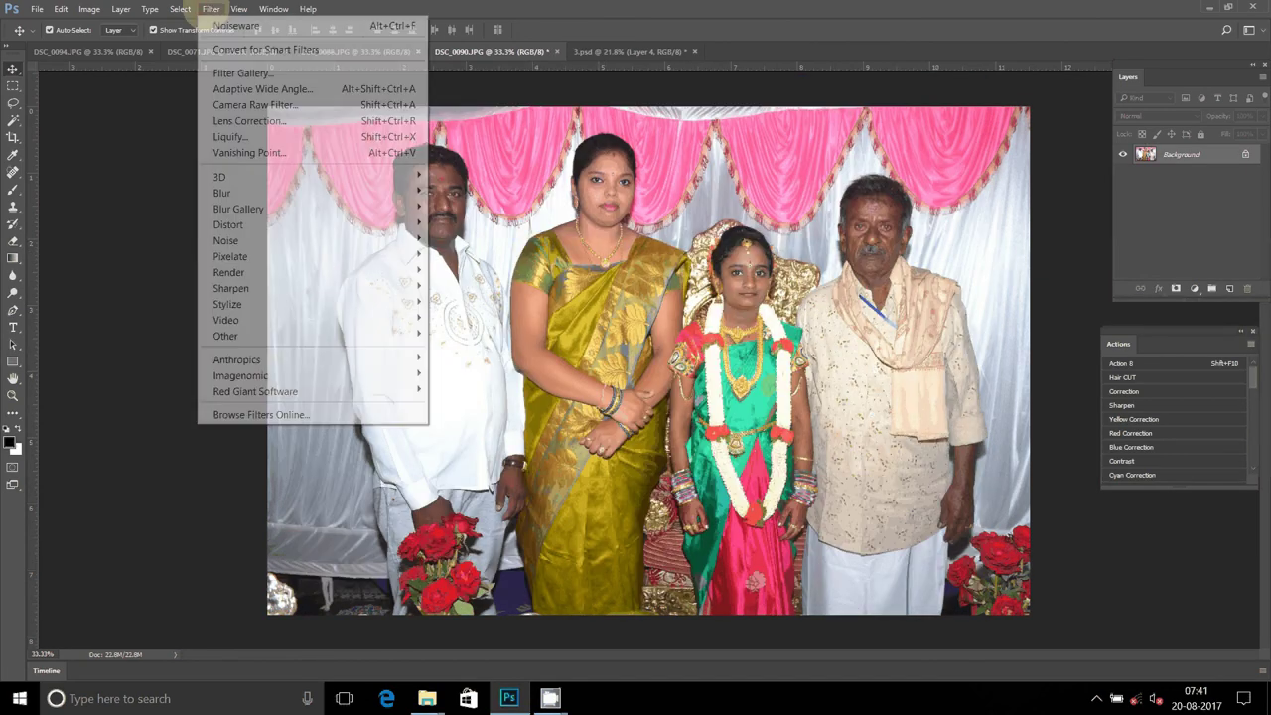
mouse_move(241, 375)
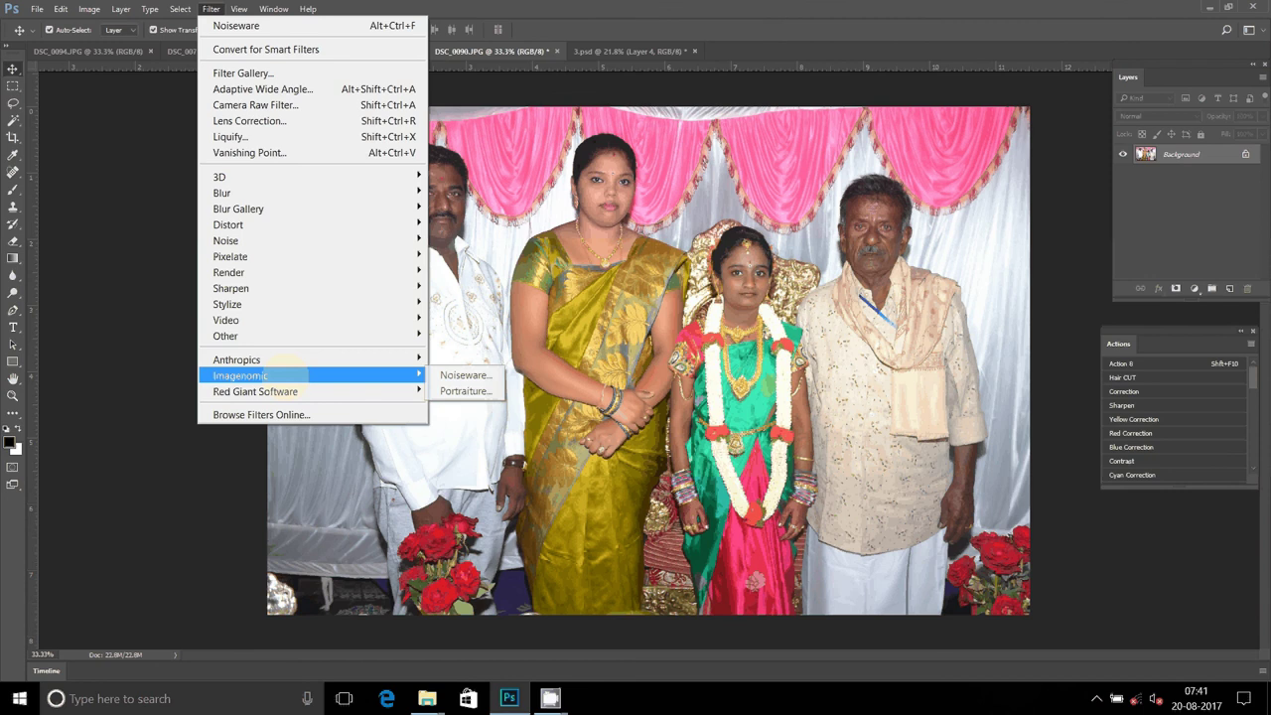
click(465, 391)
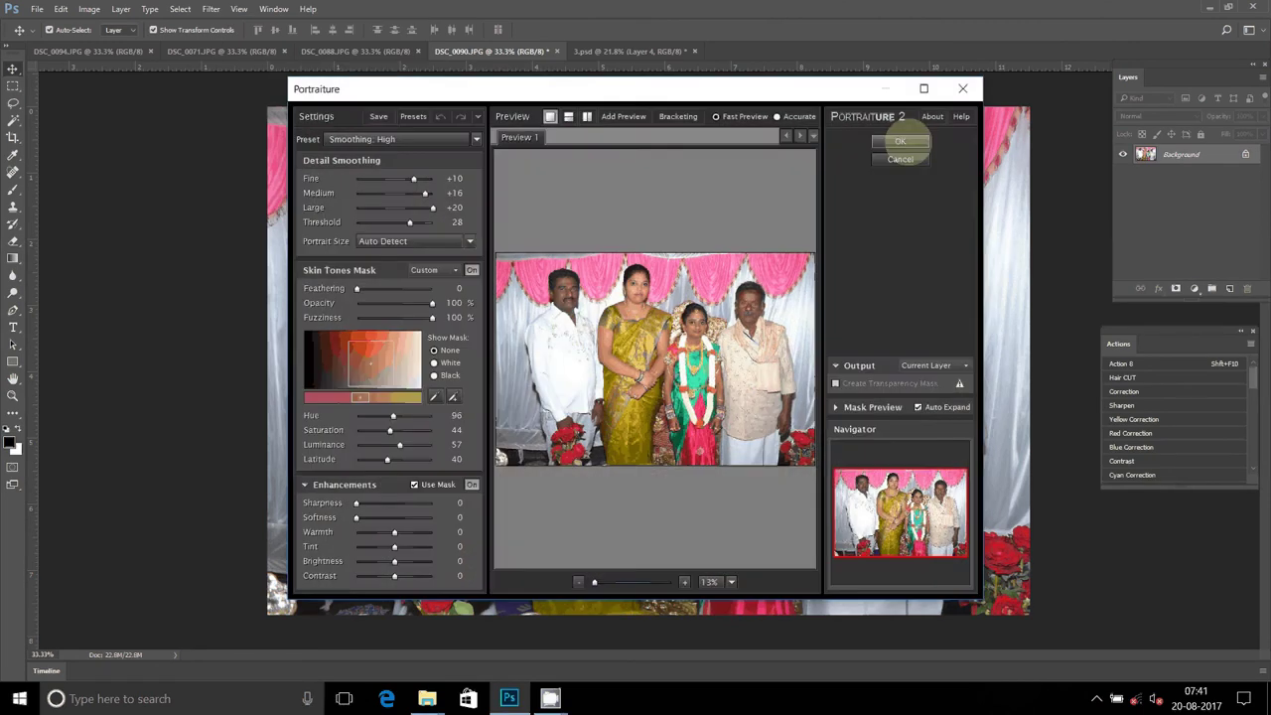
click(899, 141)
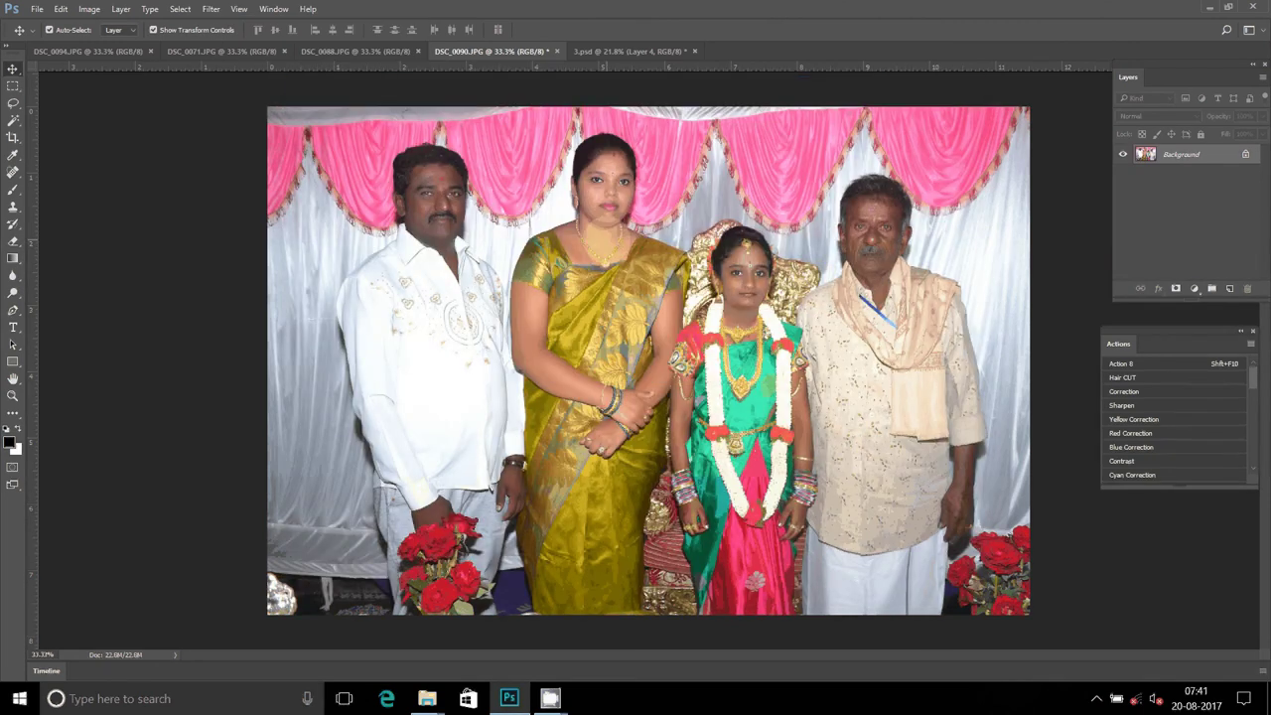
Select all of DSC_0090, cut it to the clipboard and close the photo
key(ctrl+a)
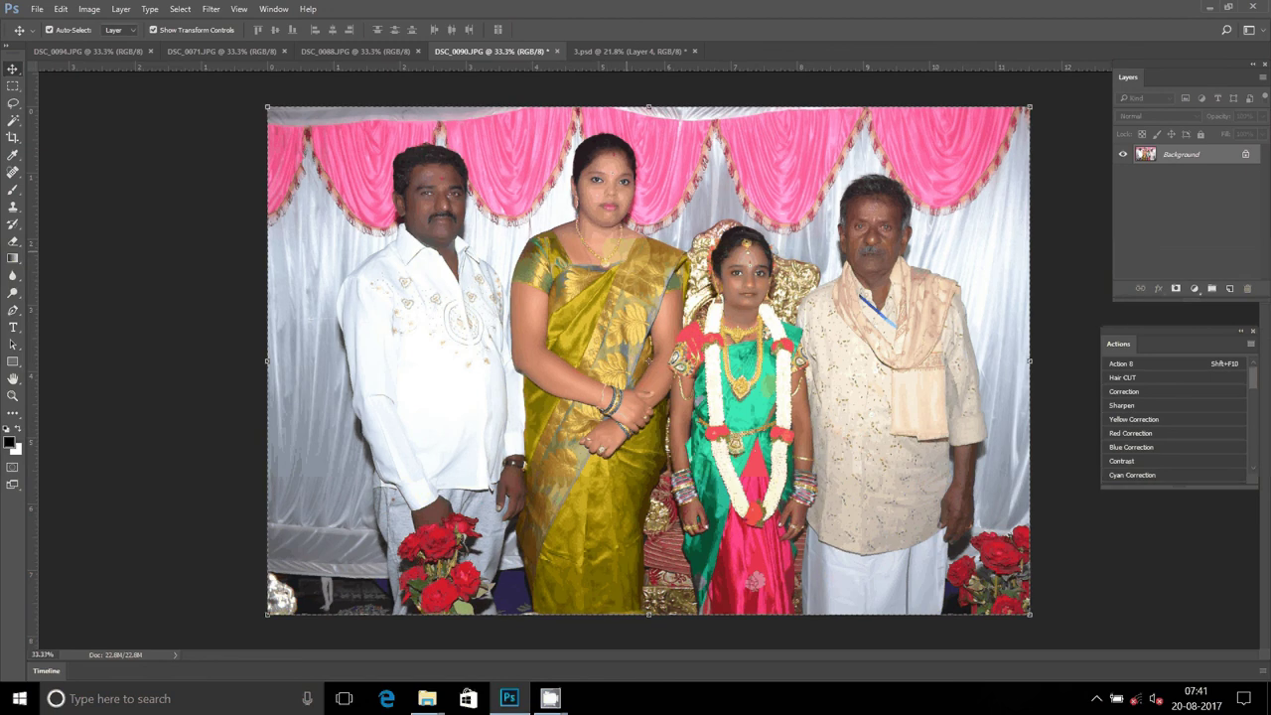
key(ctrl+x)
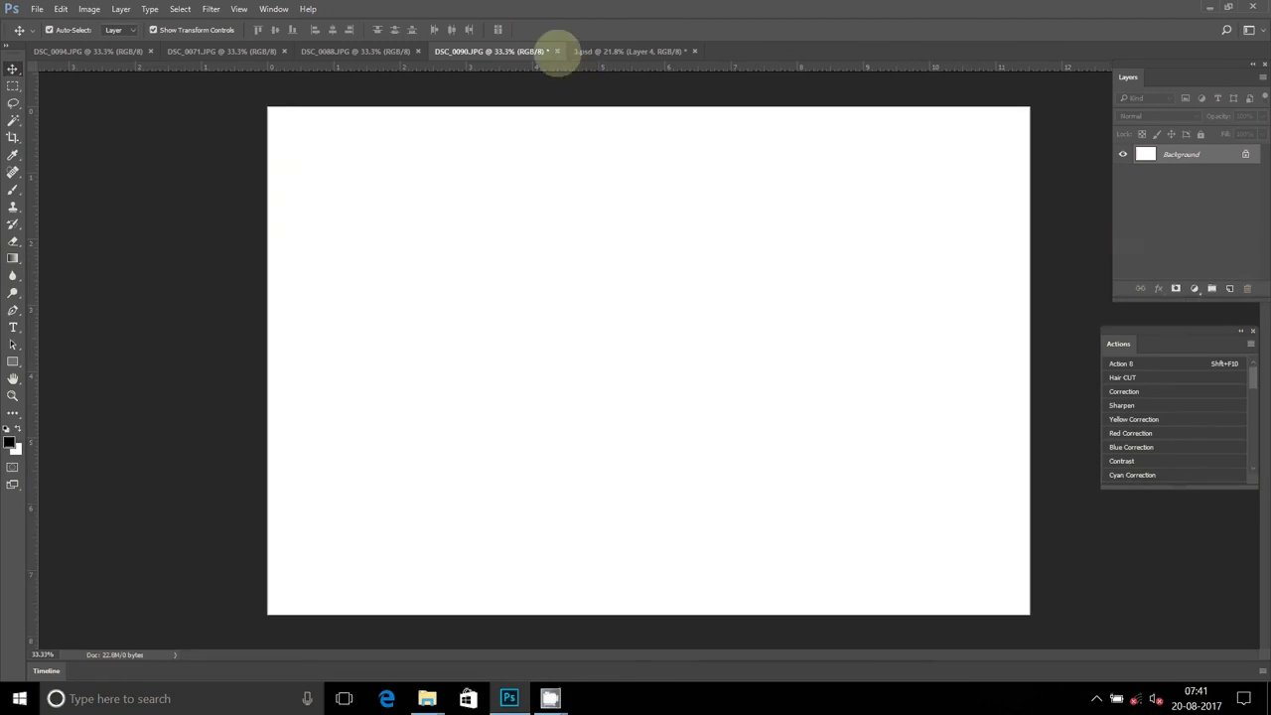
click(557, 50)
Paste the family photo as Layer 5, move it right and nudge it slightly up-left
click(639, 265)
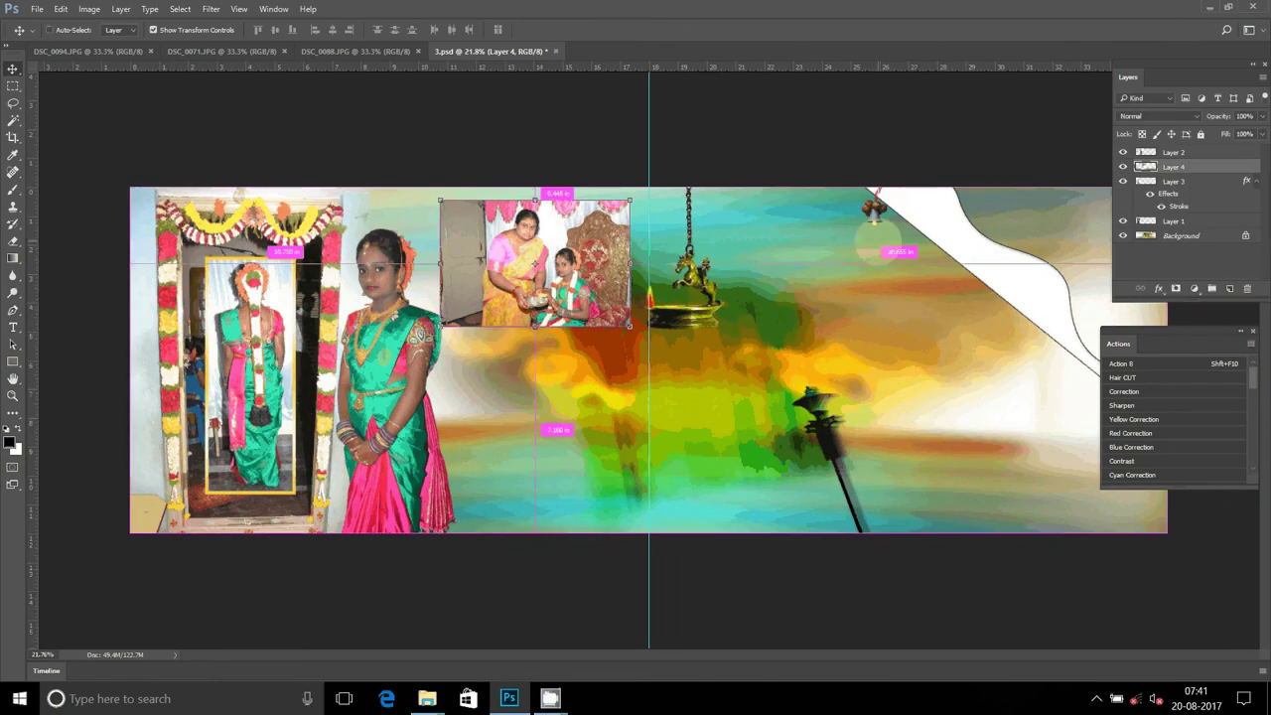
key(ctrl+v)
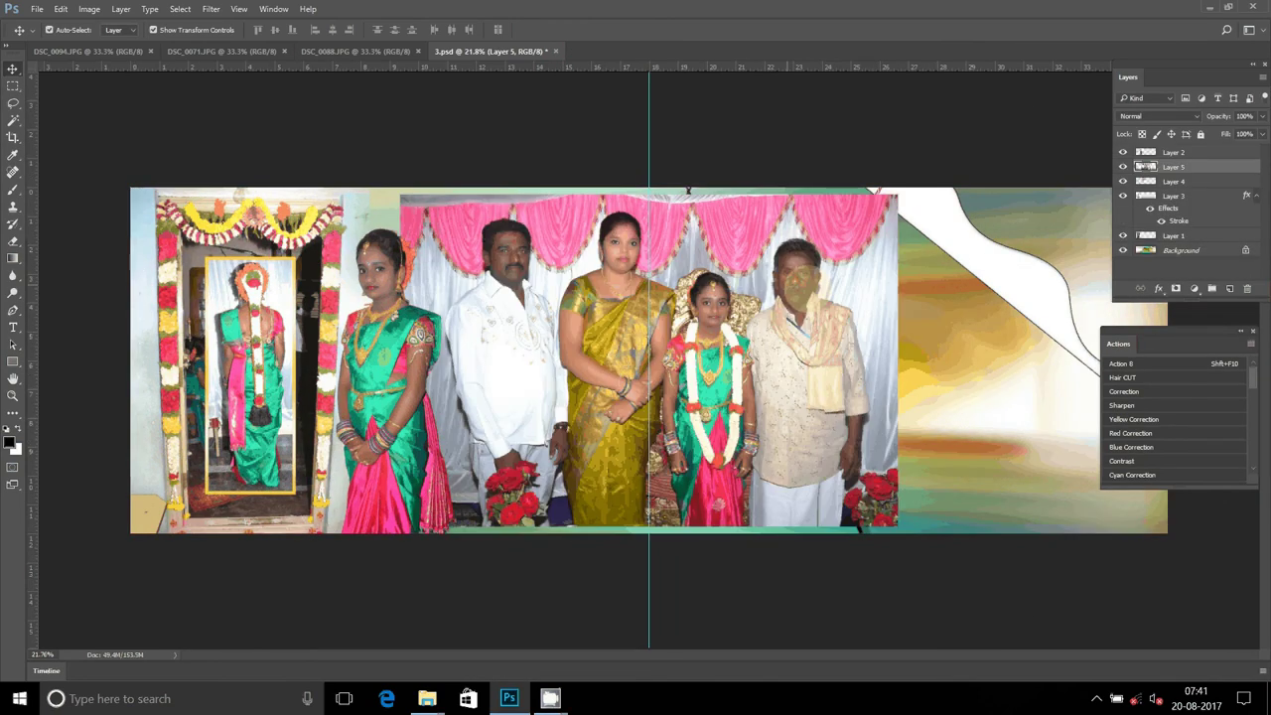
drag(657, 86, 929, 91)
drag(838, 56, 789, 96)
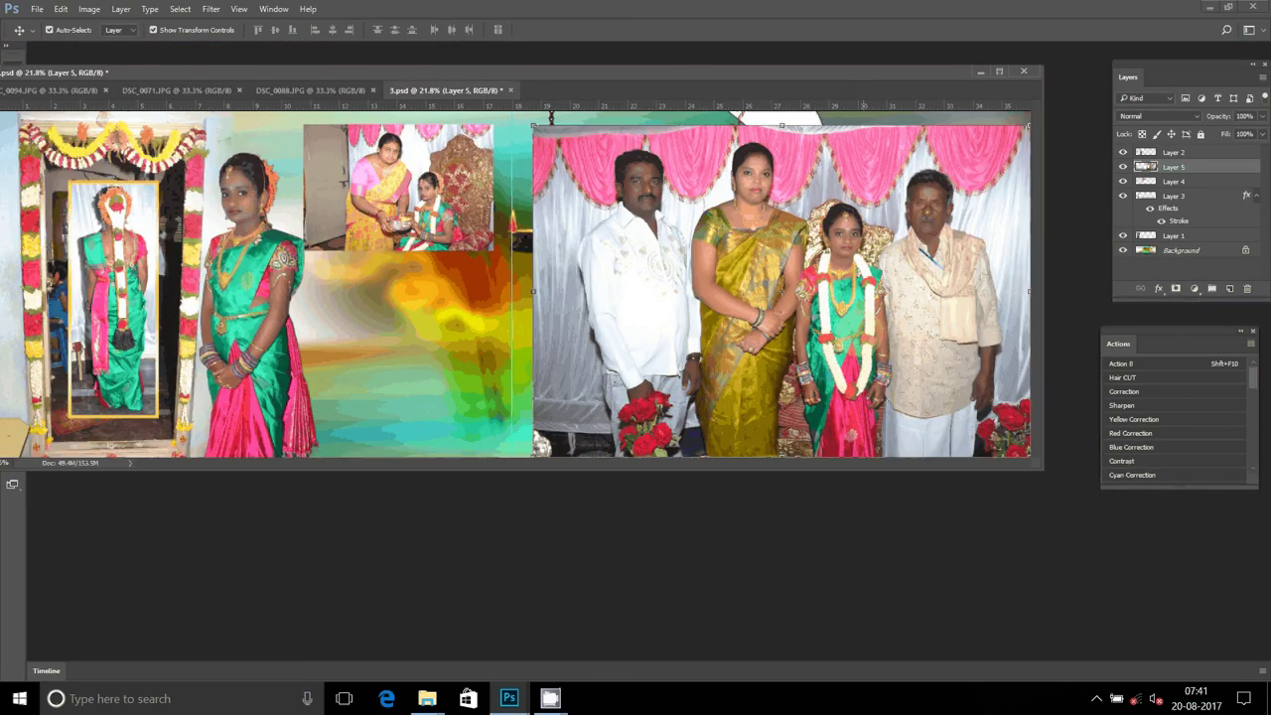
drag(881, 284, 867, 279)
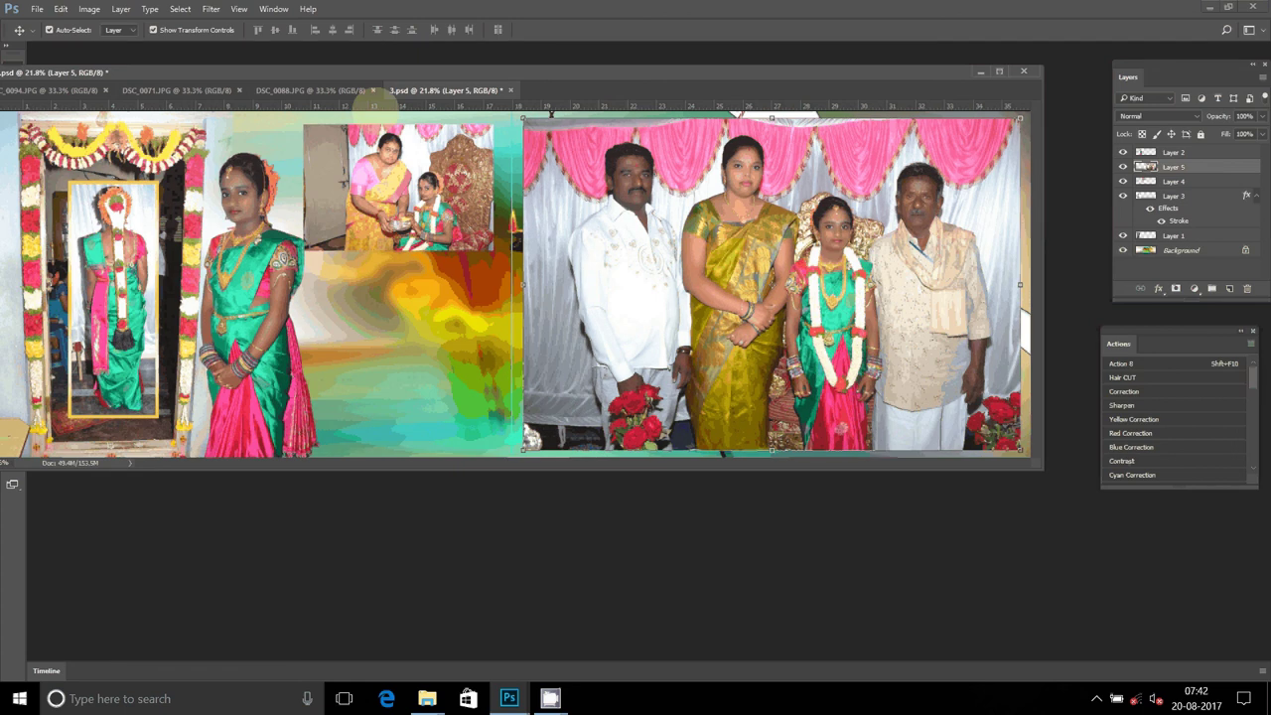
click(338, 90)
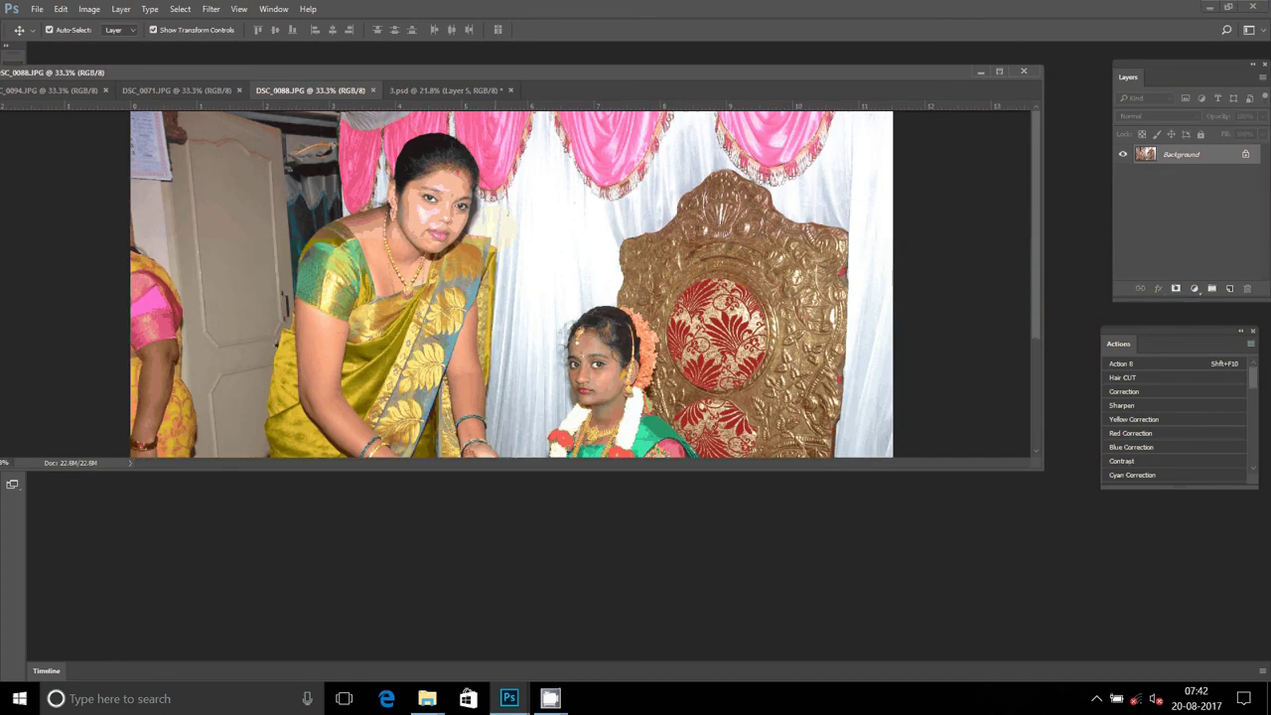
Apply the Imagenomic Noiseware and Portraiture filters to DSC_0088
click(211, 9)
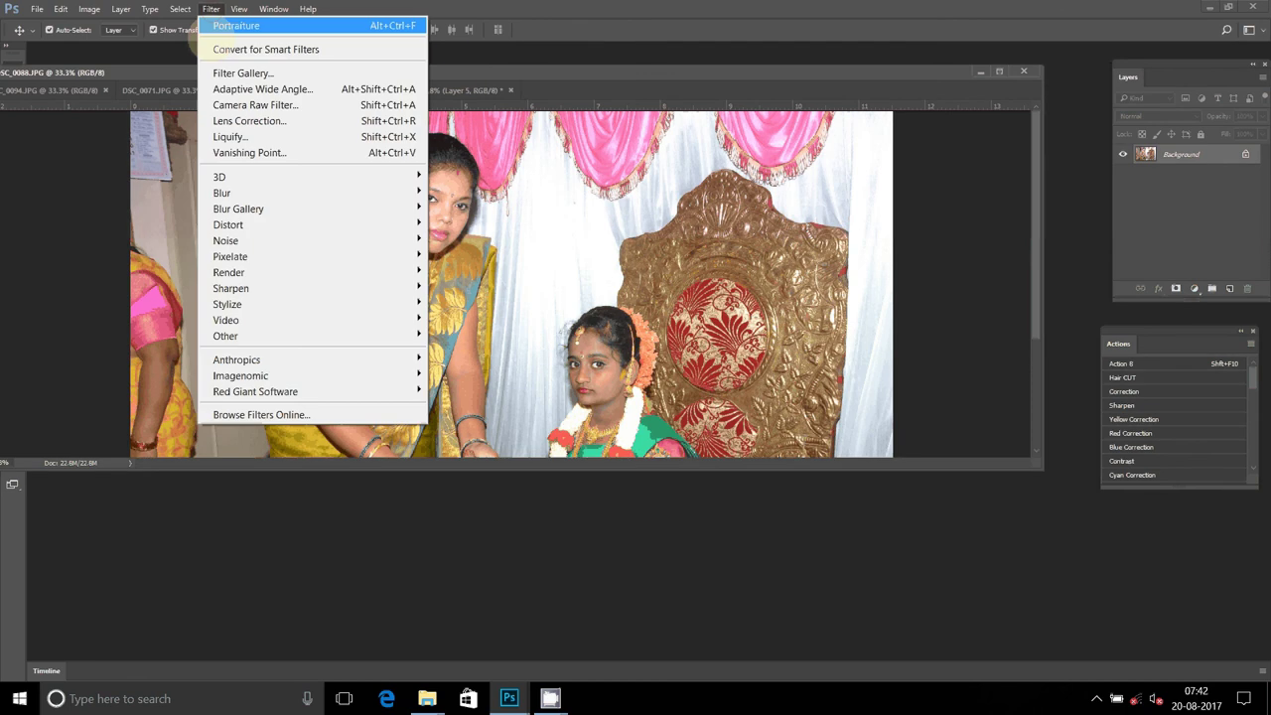
mouse_move(238, 360)
click(650, 437)
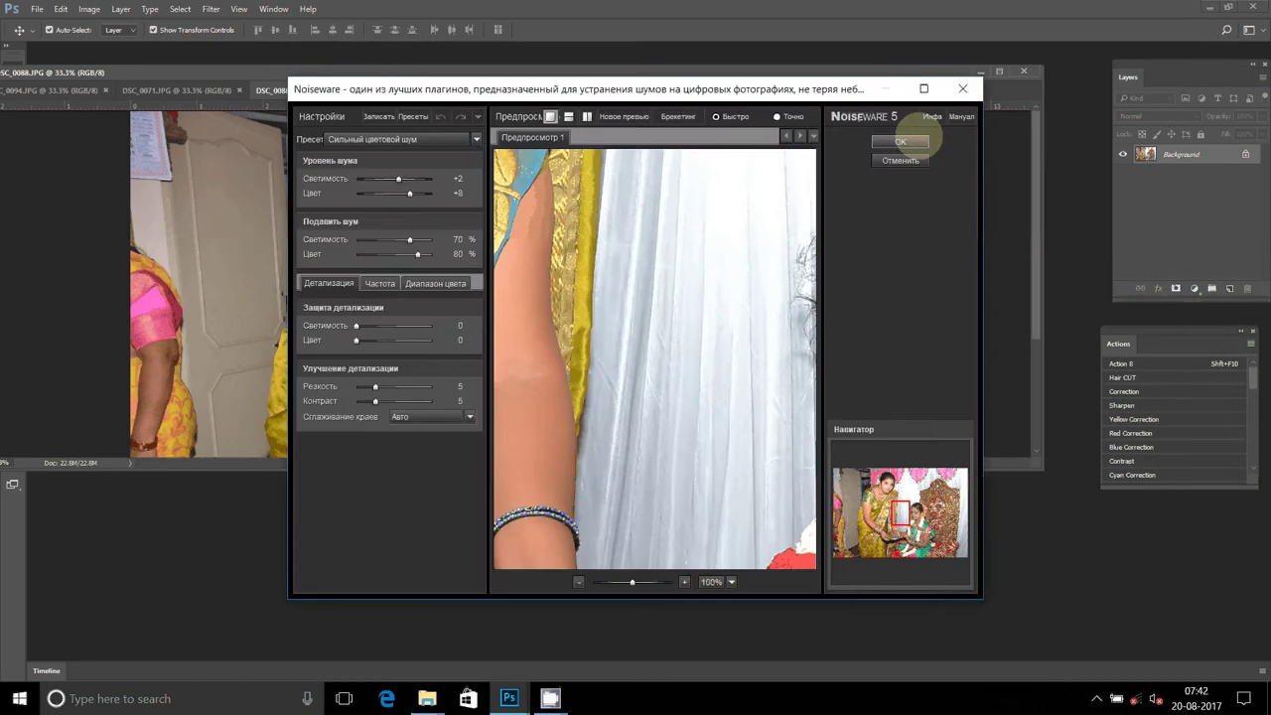
click(901, 141)
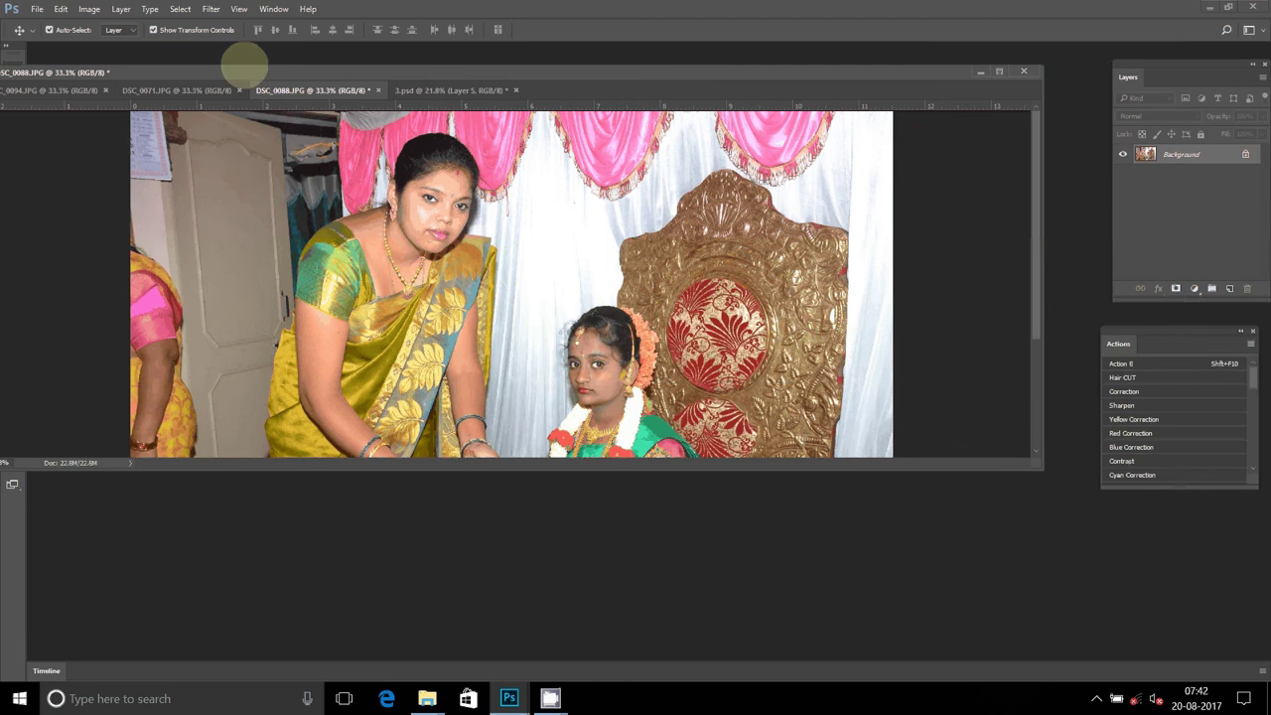
click(210, 9)
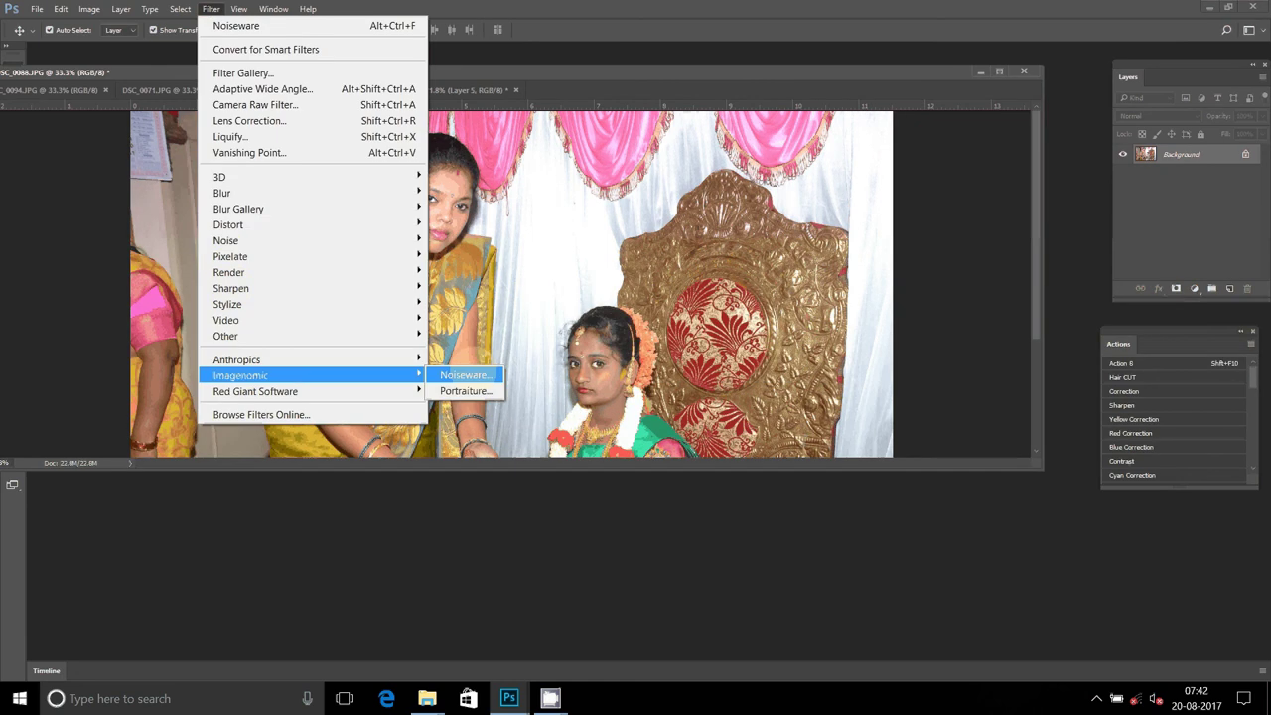
click(464, 375)
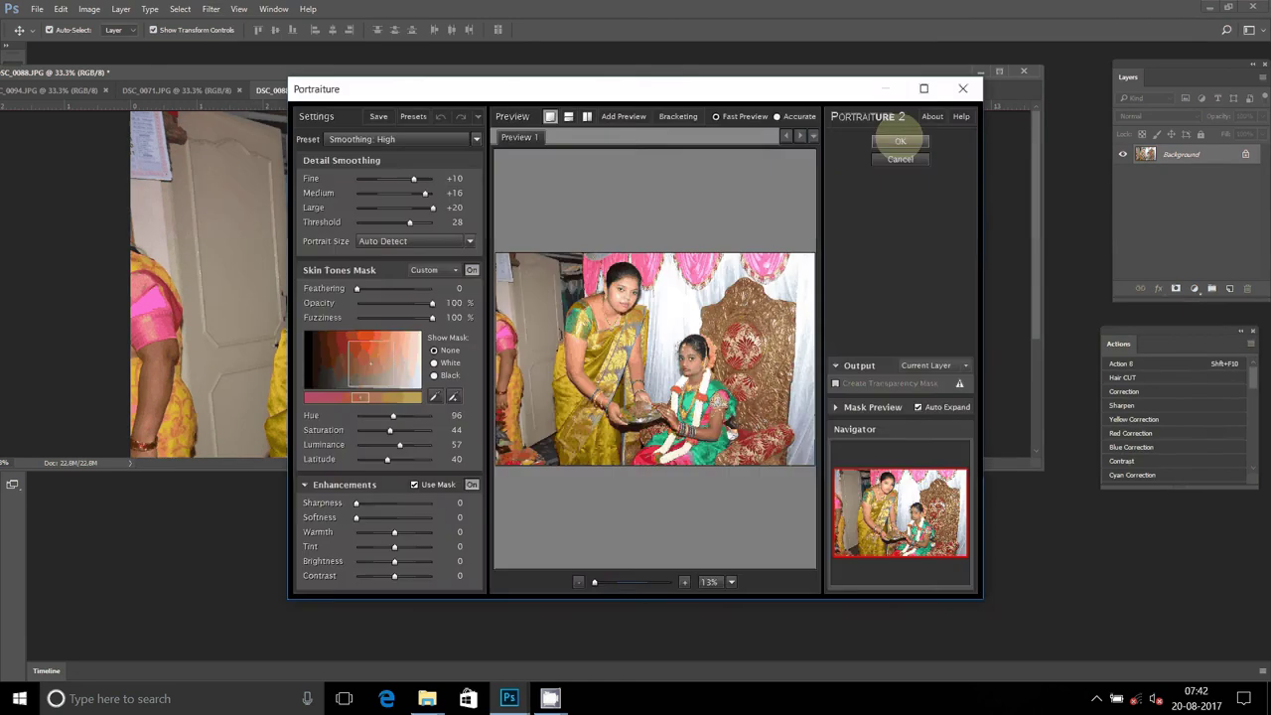
click(900, 141)
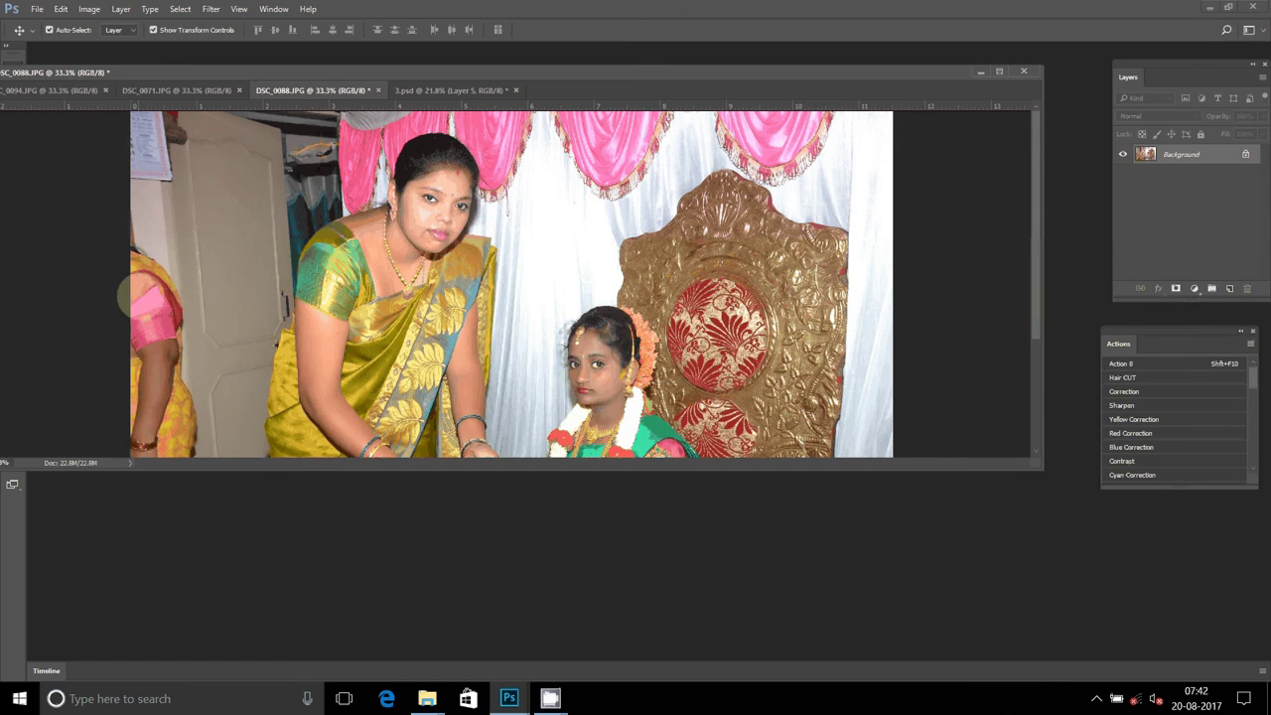
Resize DSC_0088 to 6 × 4 inches (1800 × 1200 px)
click(90, 9)
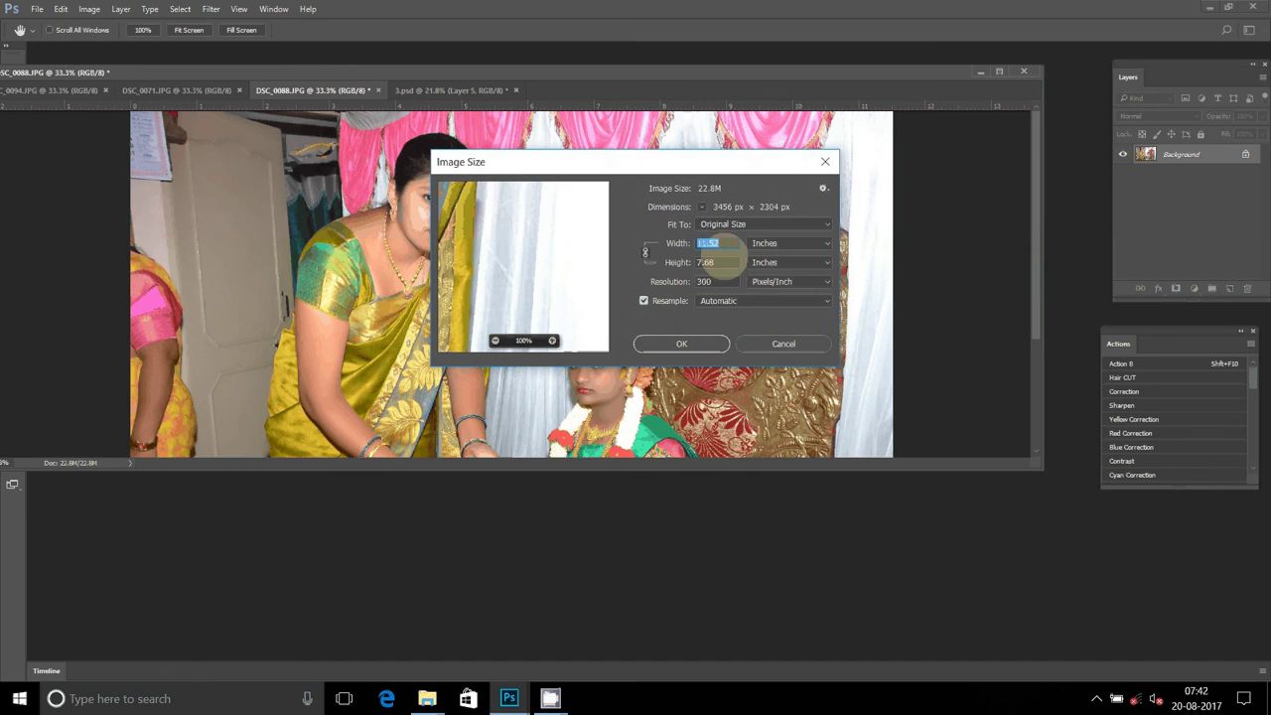
text(6)
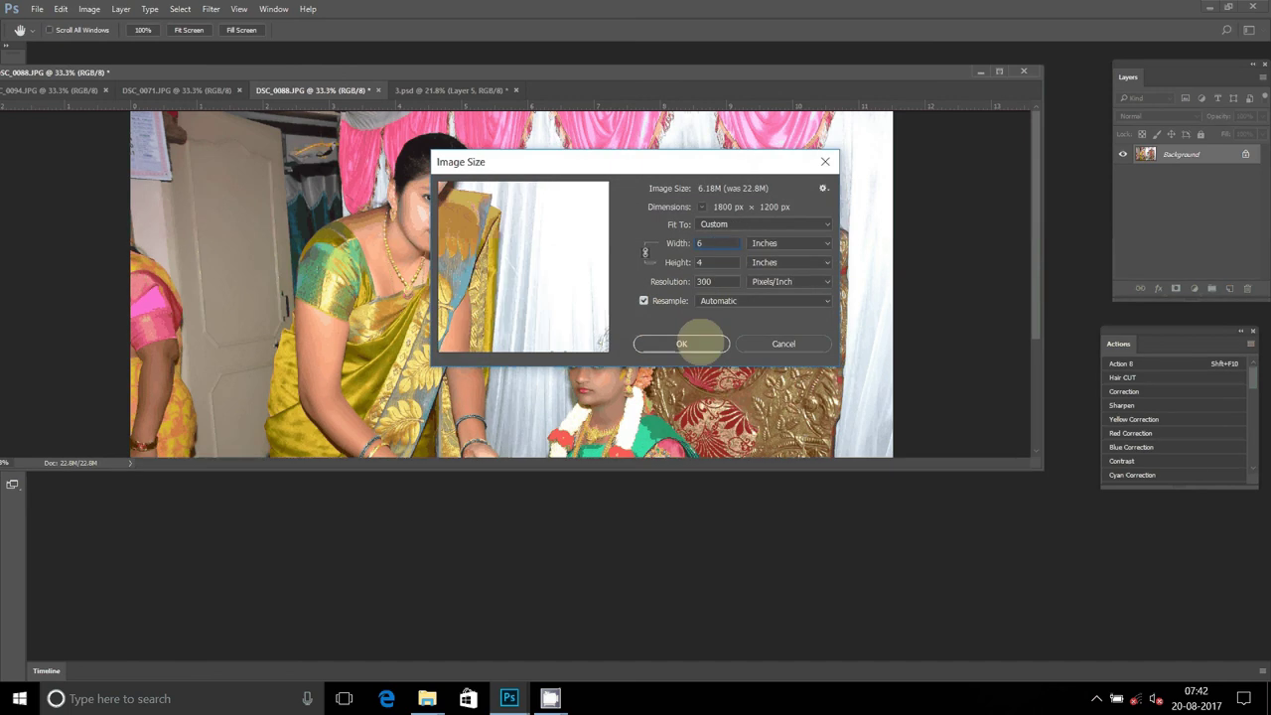
click(695, 341)
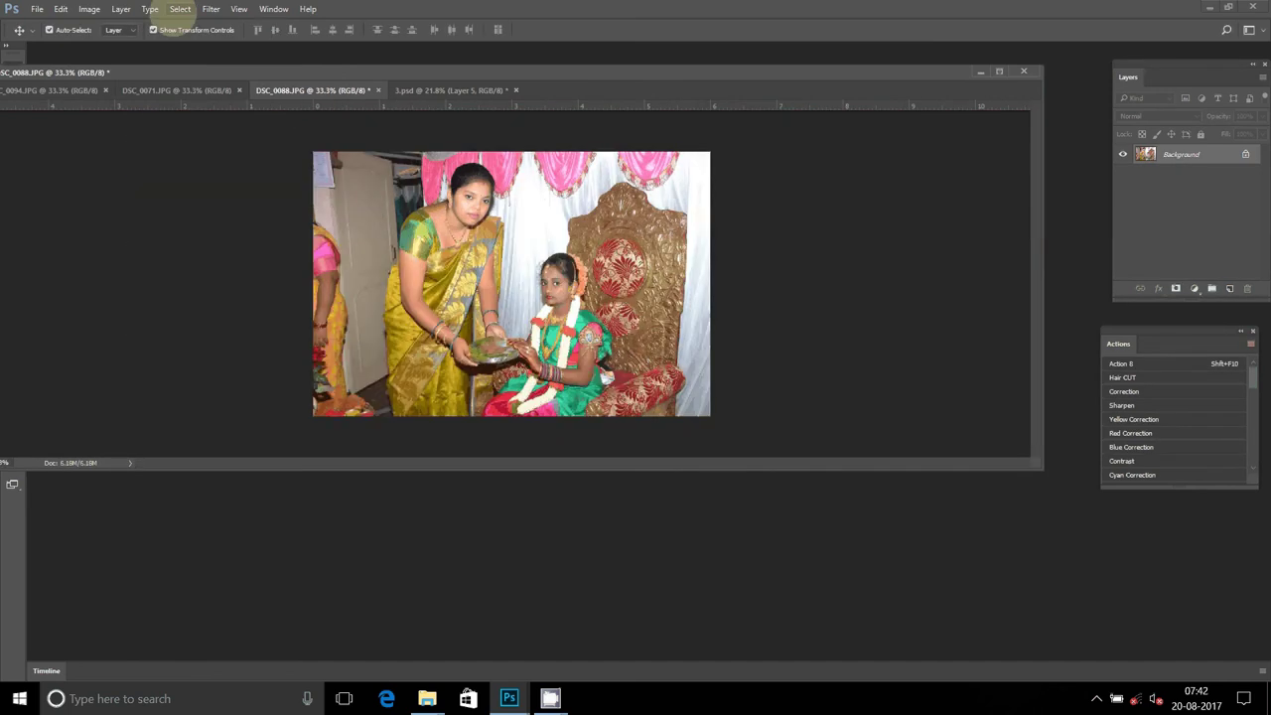
Select all of DSC_0088, cut it and close the photo without saving
click(180, 9)
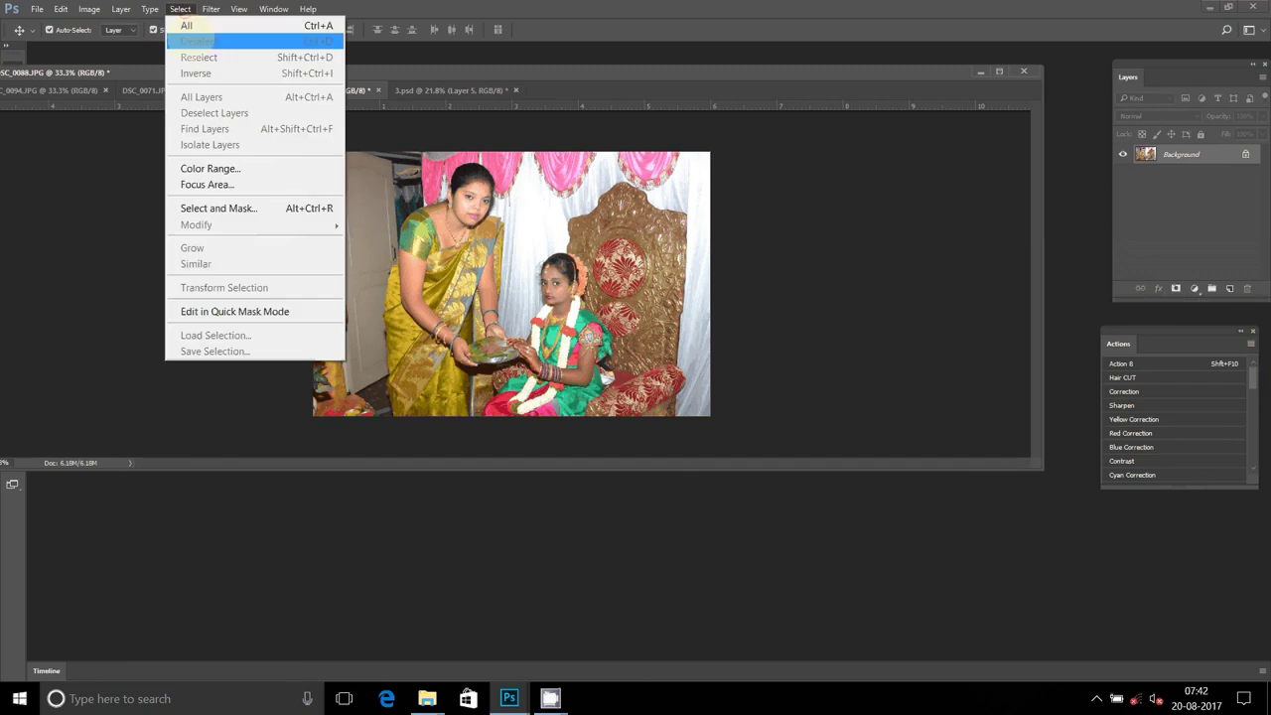
click(187, 25)
click(60, 9)
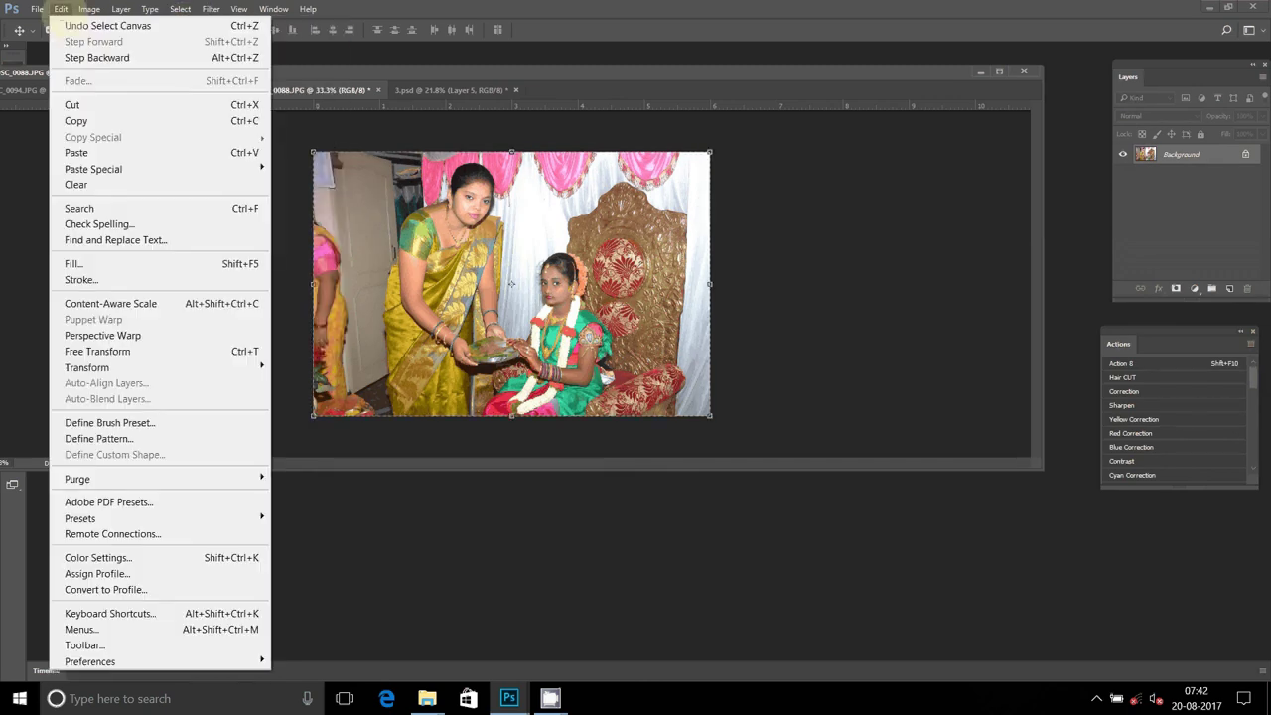
click(72, 105)
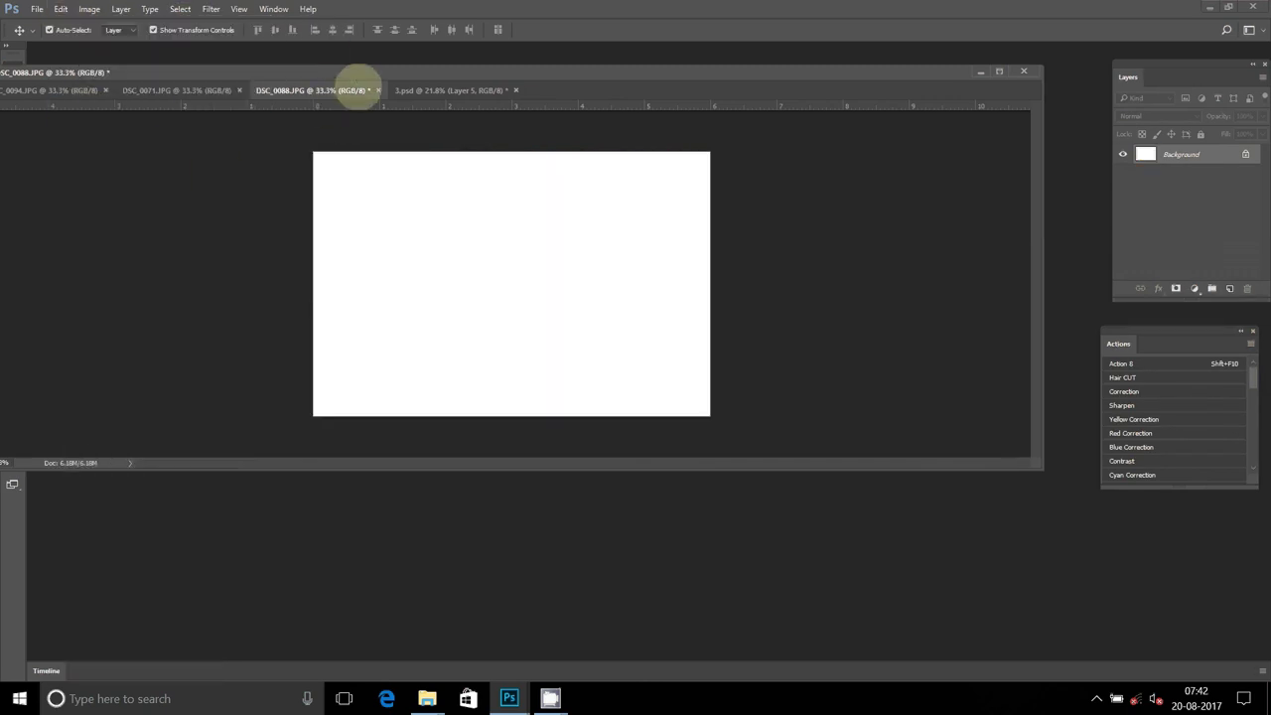
click(378, 91)
click(637, 265)
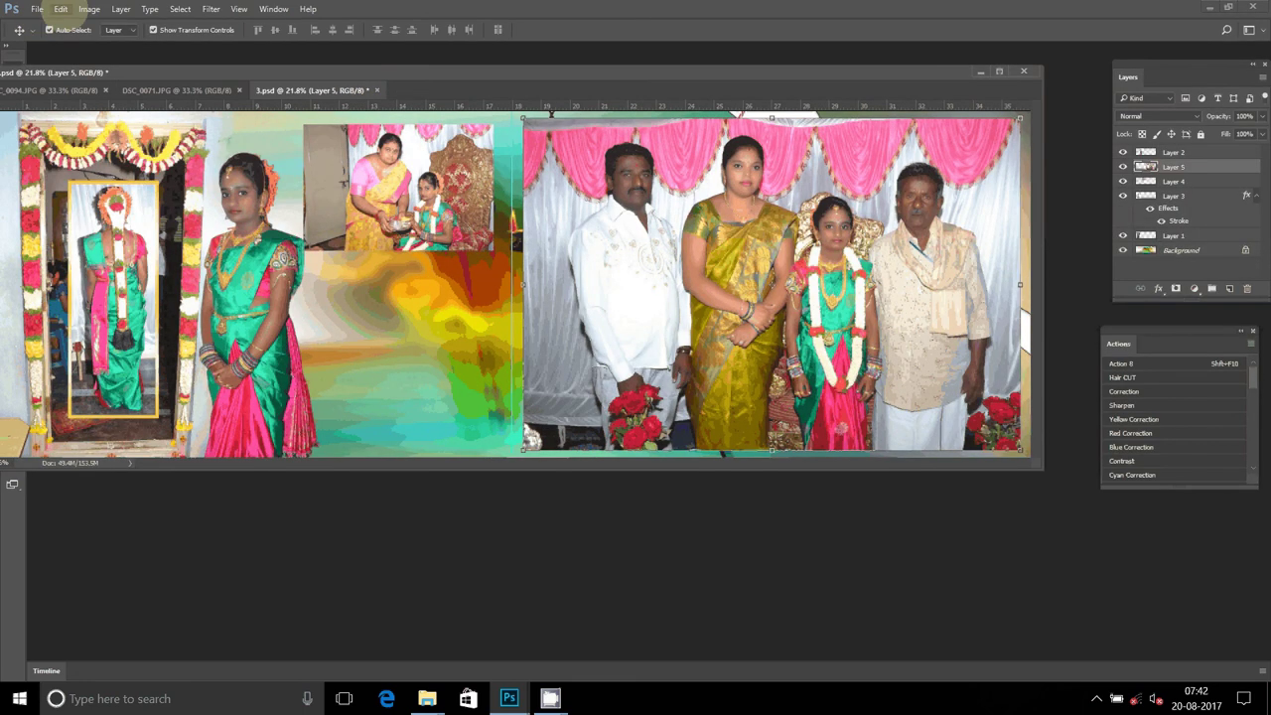
click(61, 9)
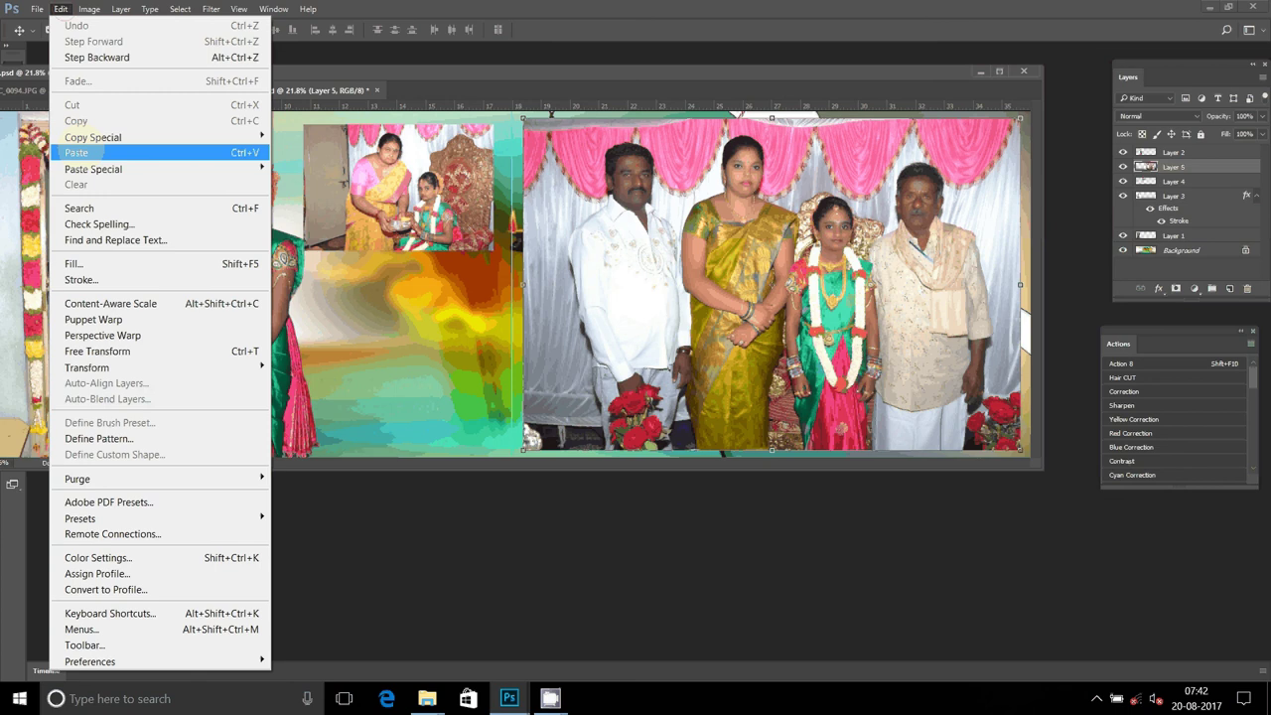
Paste DSC_0088 as Layer 6 below the top-middle photo and scale it to about 93%
click(76, 152)
drag(462, 226, 368, 293)
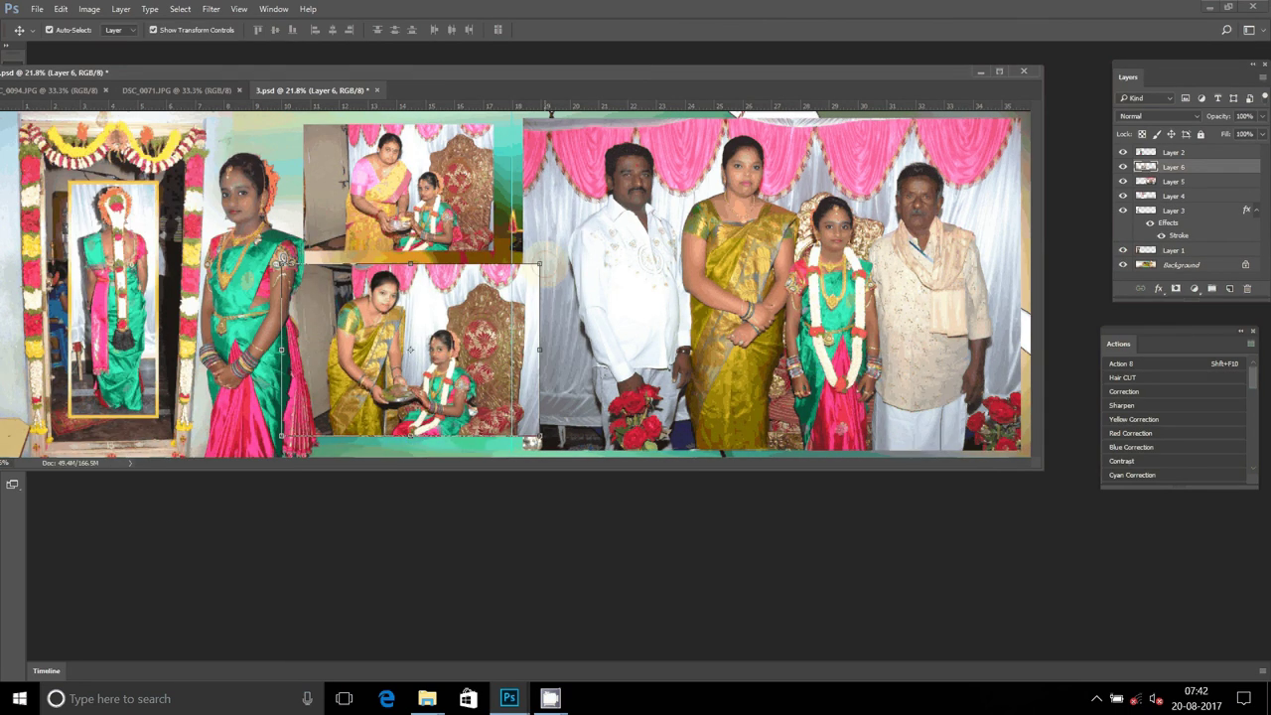
drag(541, 265, 511, 283)
key(Return)
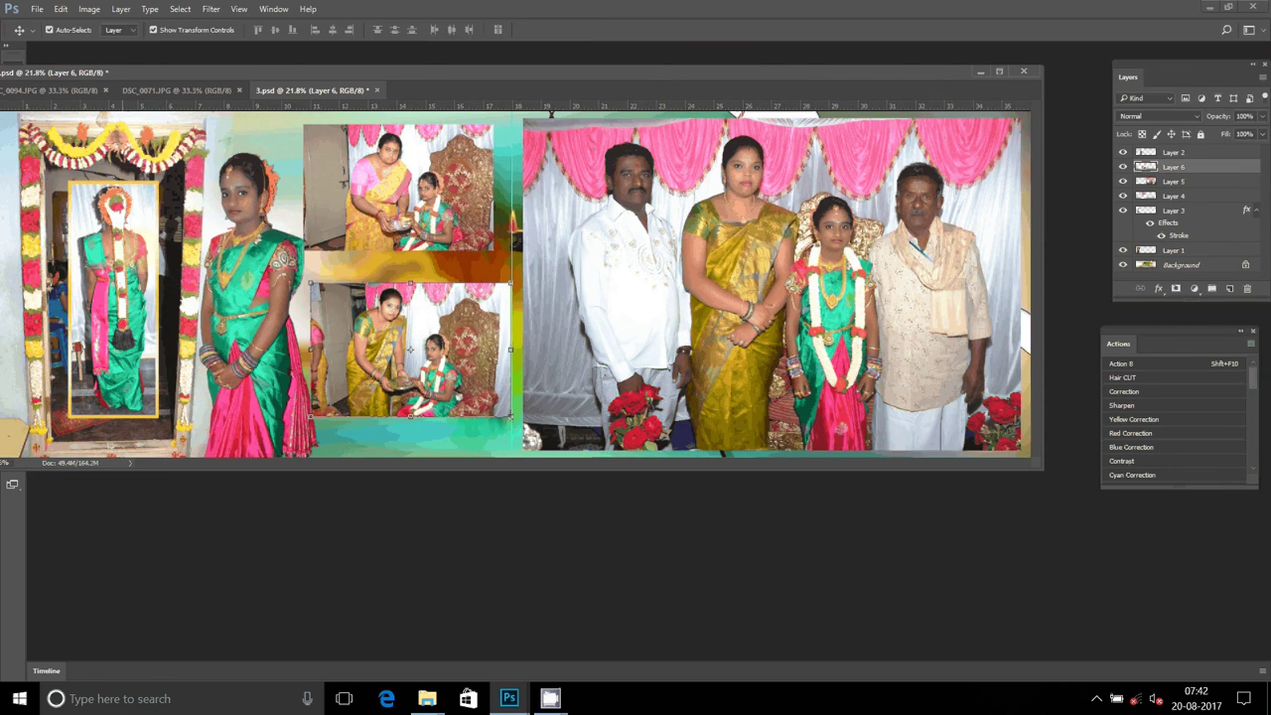
Select Layer 4 and switch to the Rectangular Marquee tool
click(417, 189)
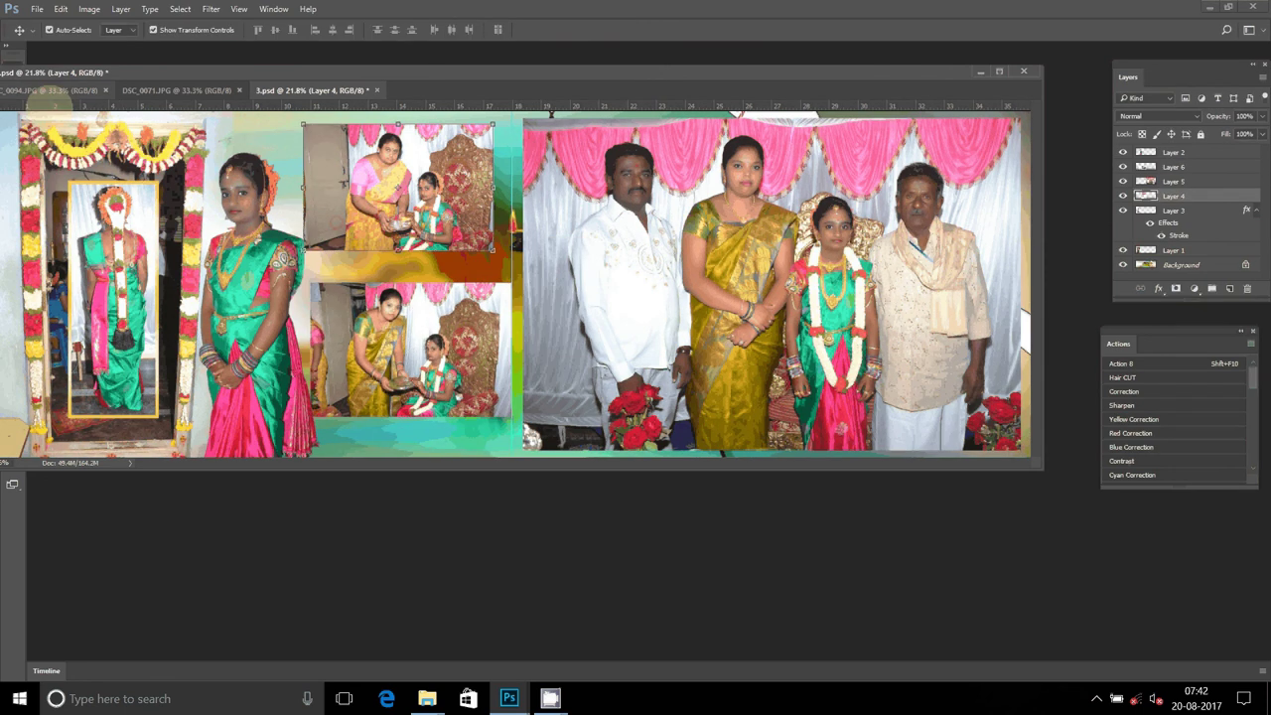
drag(45, 67, 115, 94)
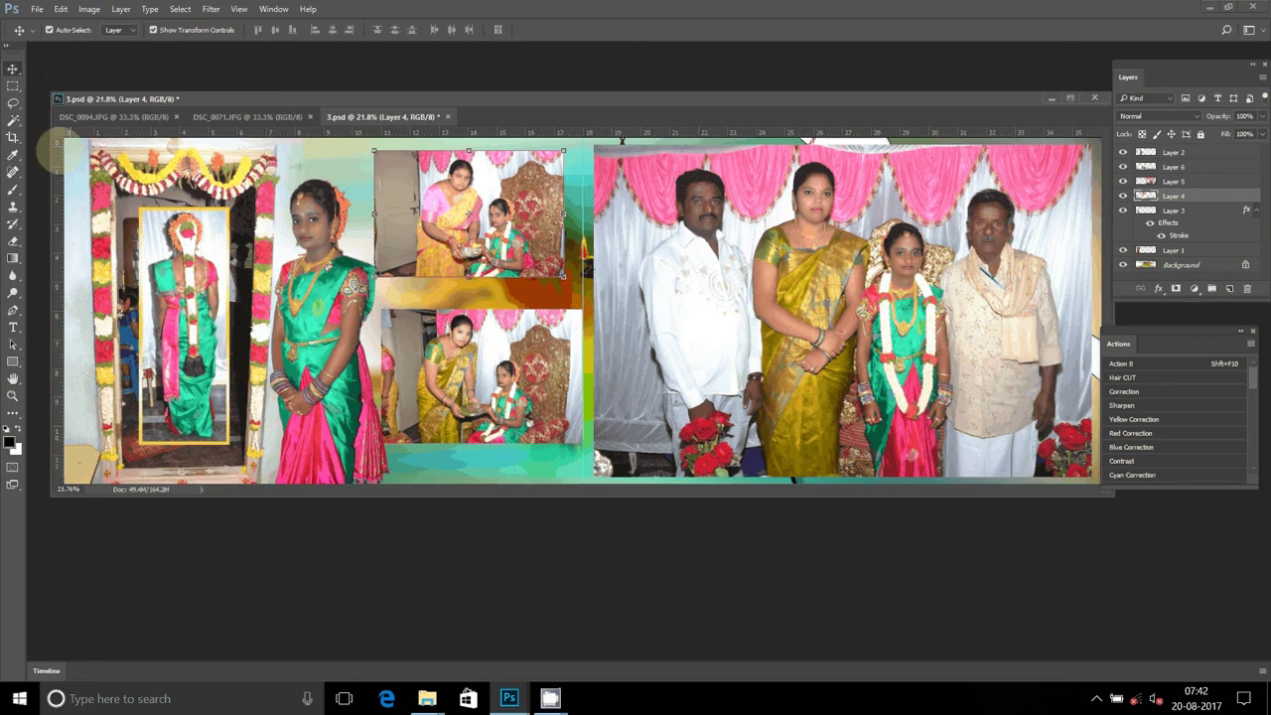
key(m)
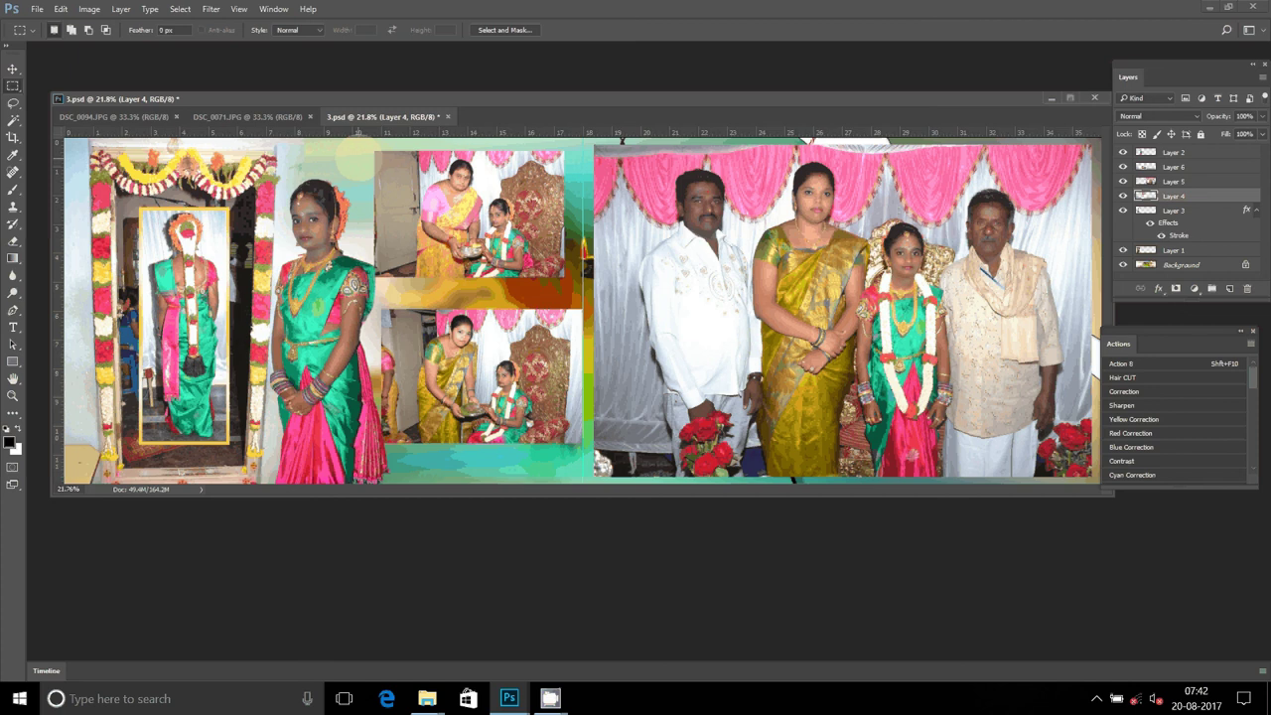
Trim a strip off Layer 4's left edge and the left part of Layer 6, shifting Layer 6 left
drag(357, 140, 408, 288)
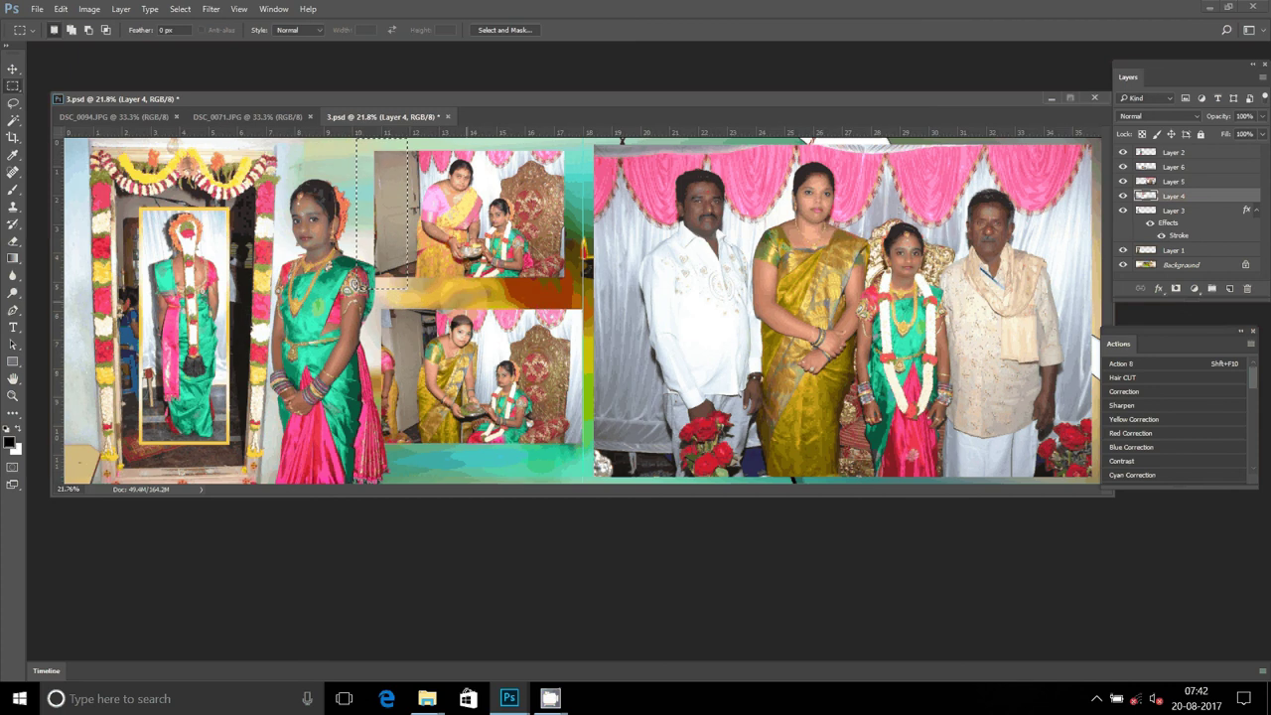
key(Delete)
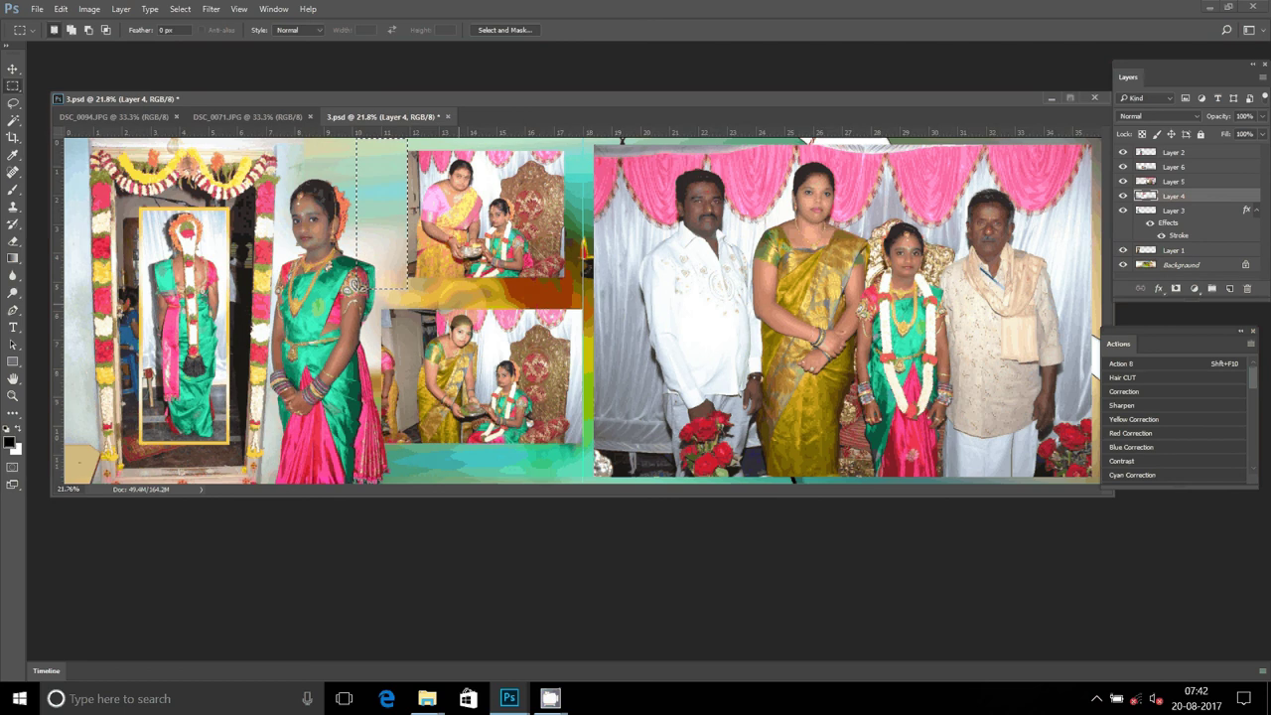
key(ctrl+d)
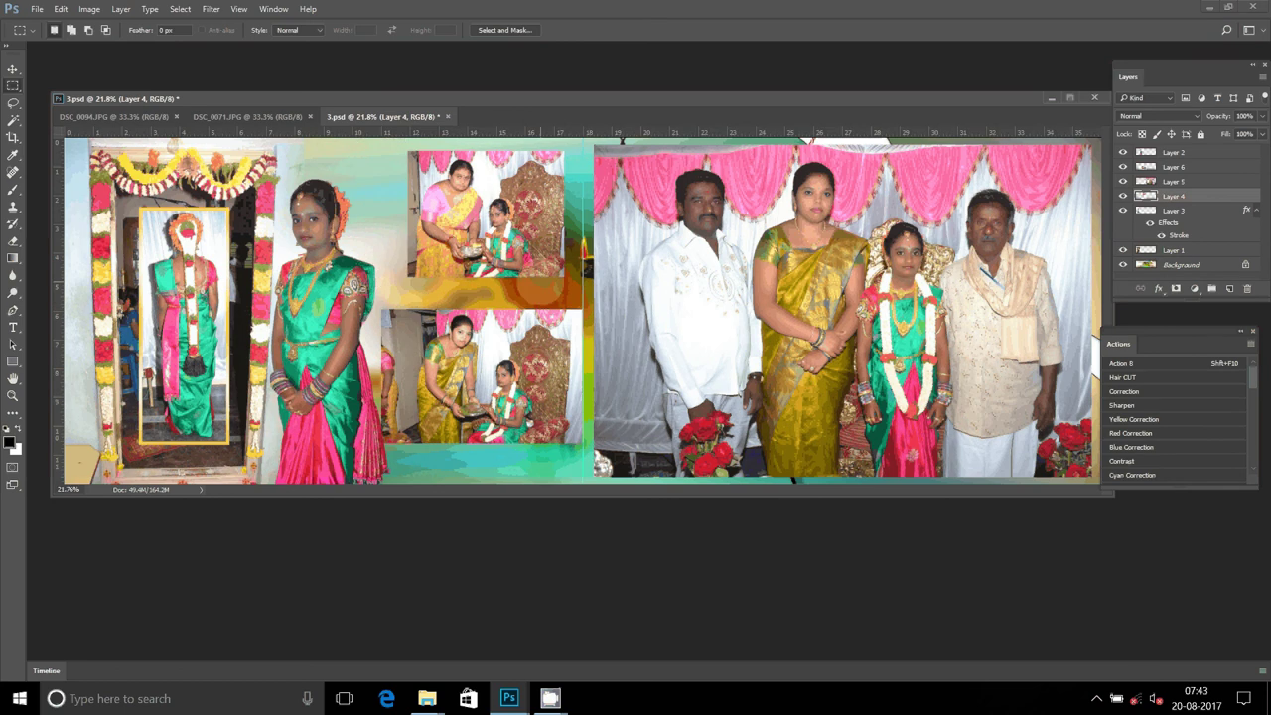
drag(533, 290, 556, 290)
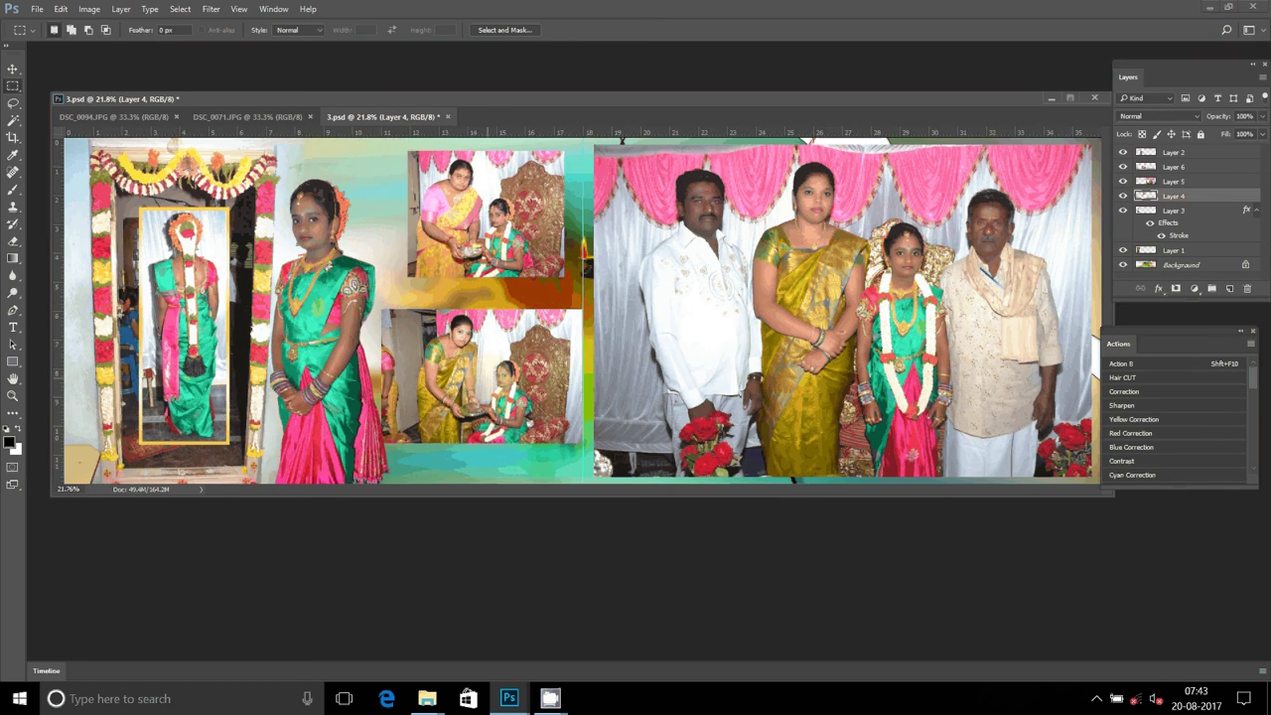
key(v)
click(482, 377)
key(m)
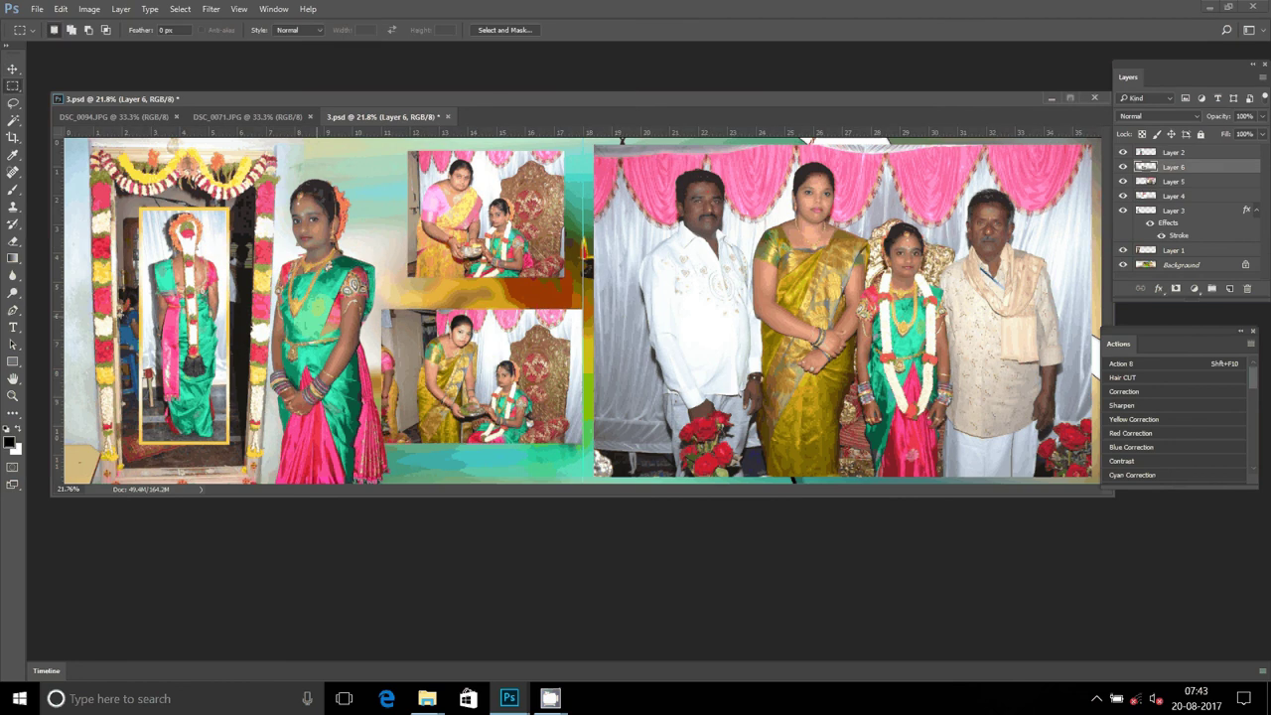
drag(340, 272, 415, 448)
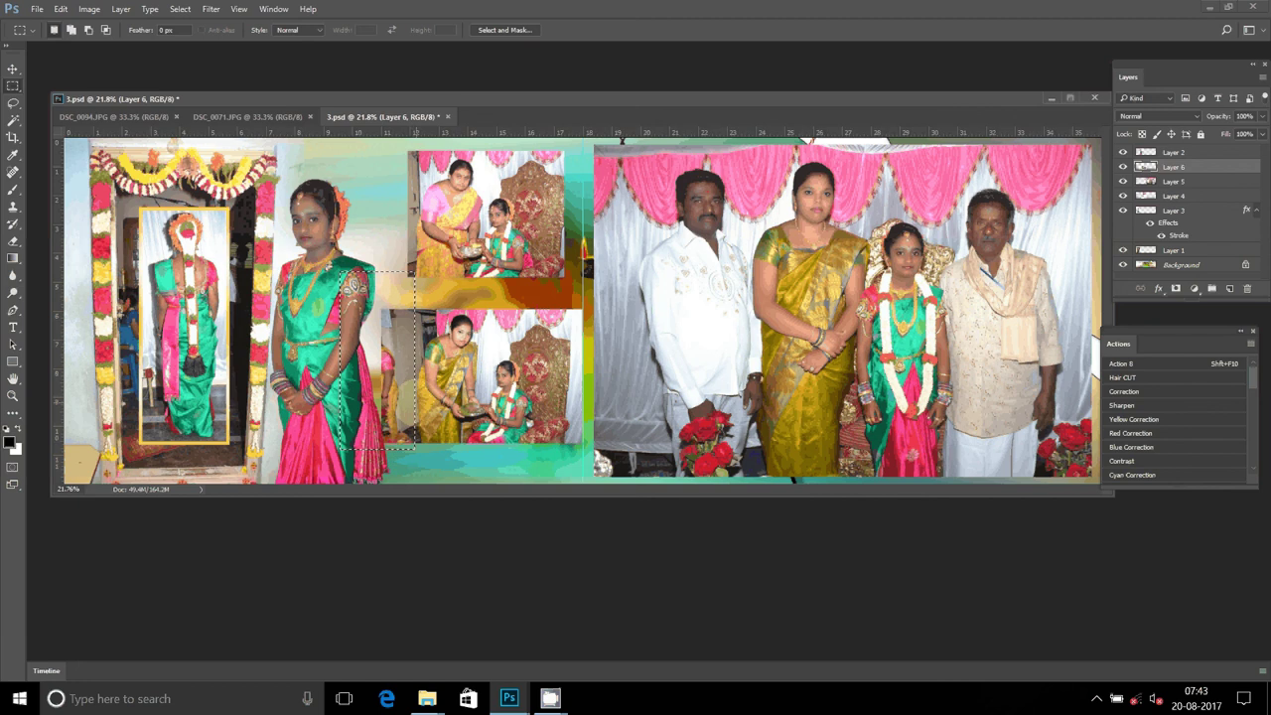
key(Delete)
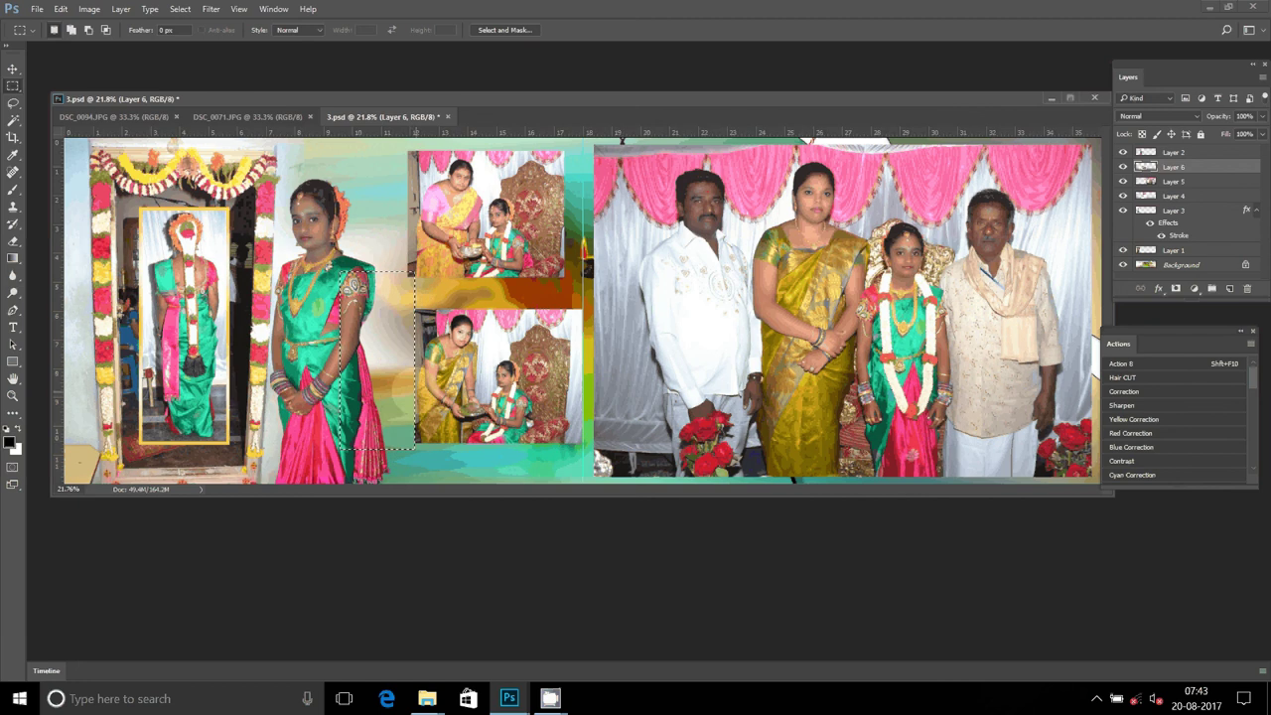
key(ctrl+d)
key(v)
drag(507, 341, 489, 353)
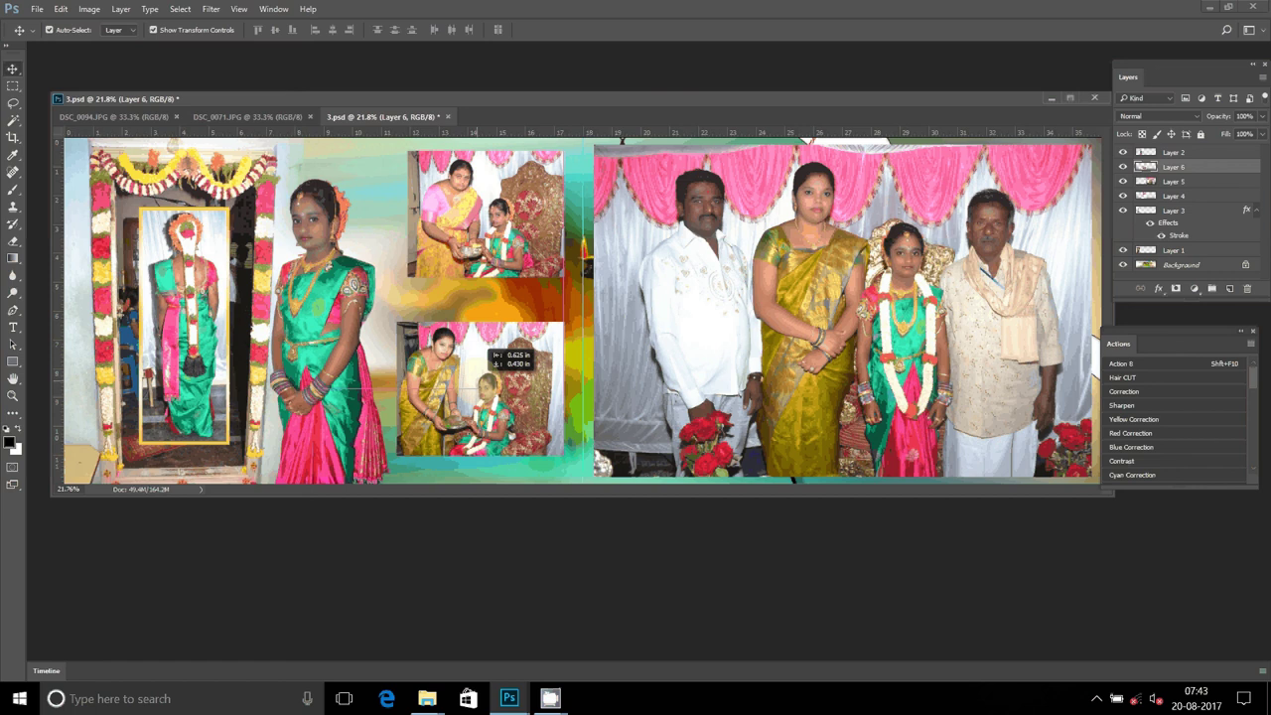
Move and enlarge Layer 4 to about 125%, then lower Layer 6 and enlarge it to about 108%
click(485, 214)
mouse_move(485, 214)
mouse_down()
mouse_move(475, 243)
mouse_move(506, 210)
mouse_up()
key(ctrl+t)
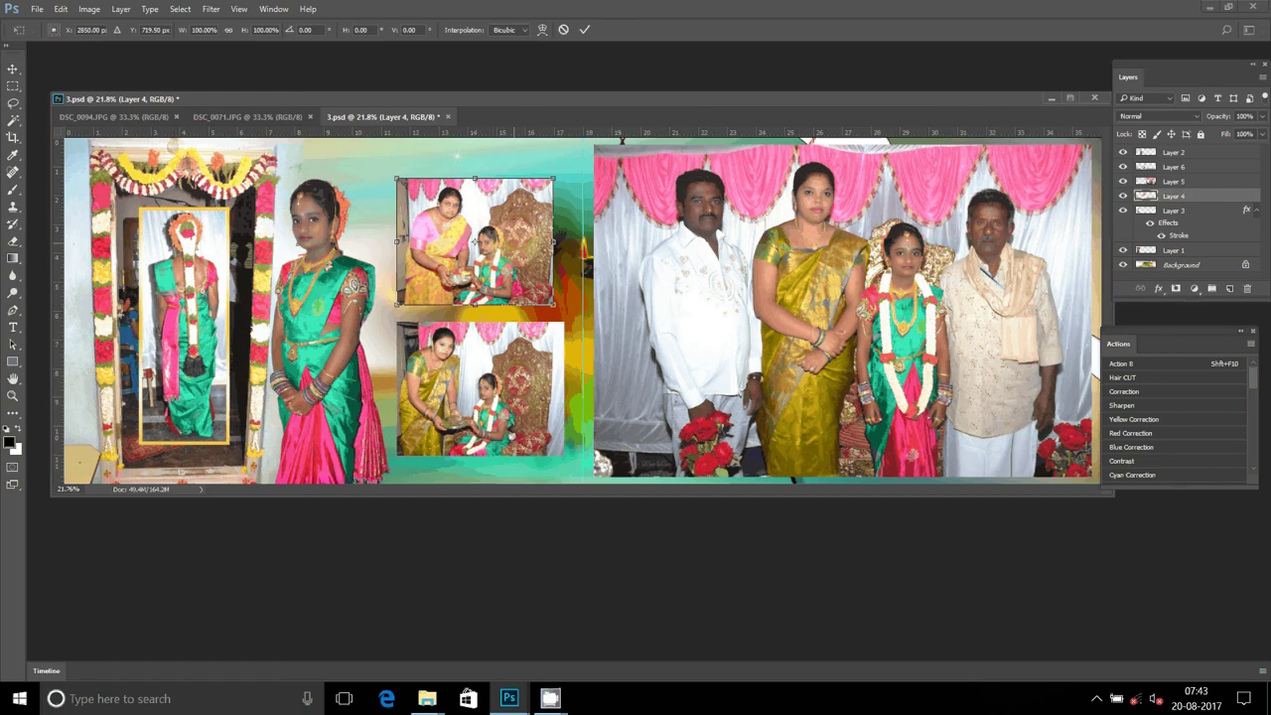
key(Return)
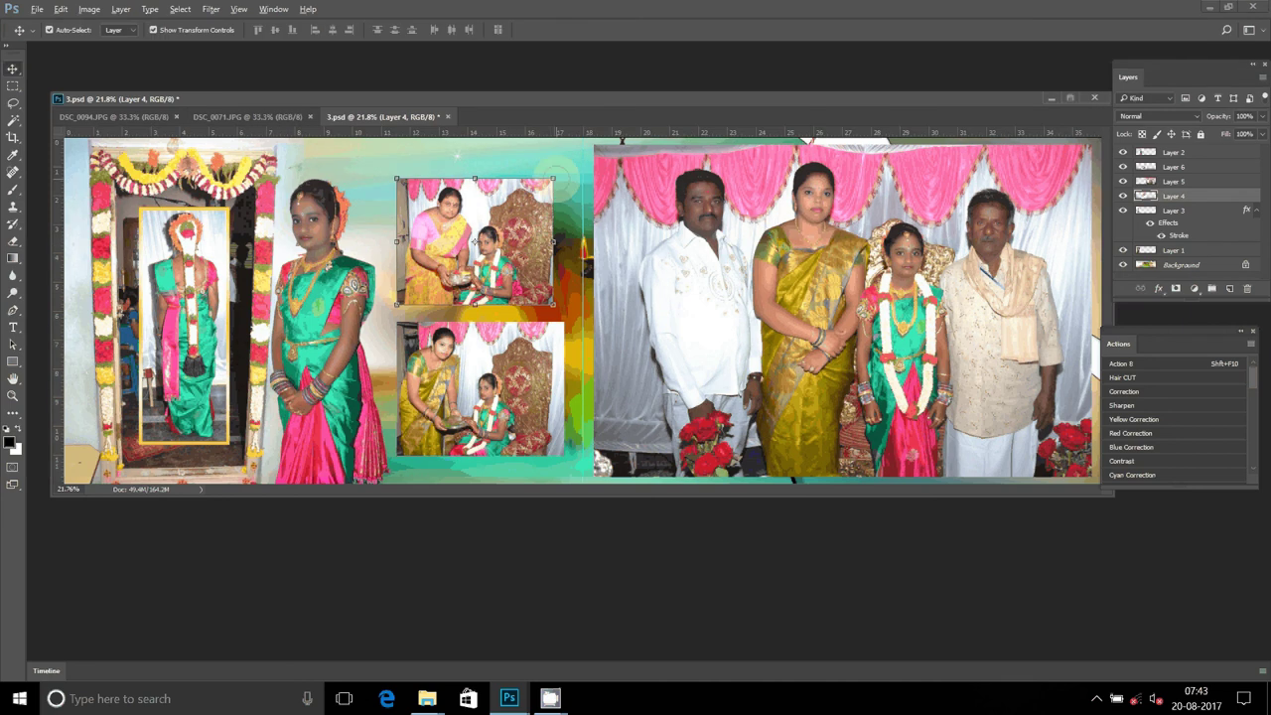
drag(553, 178, 573, 162)
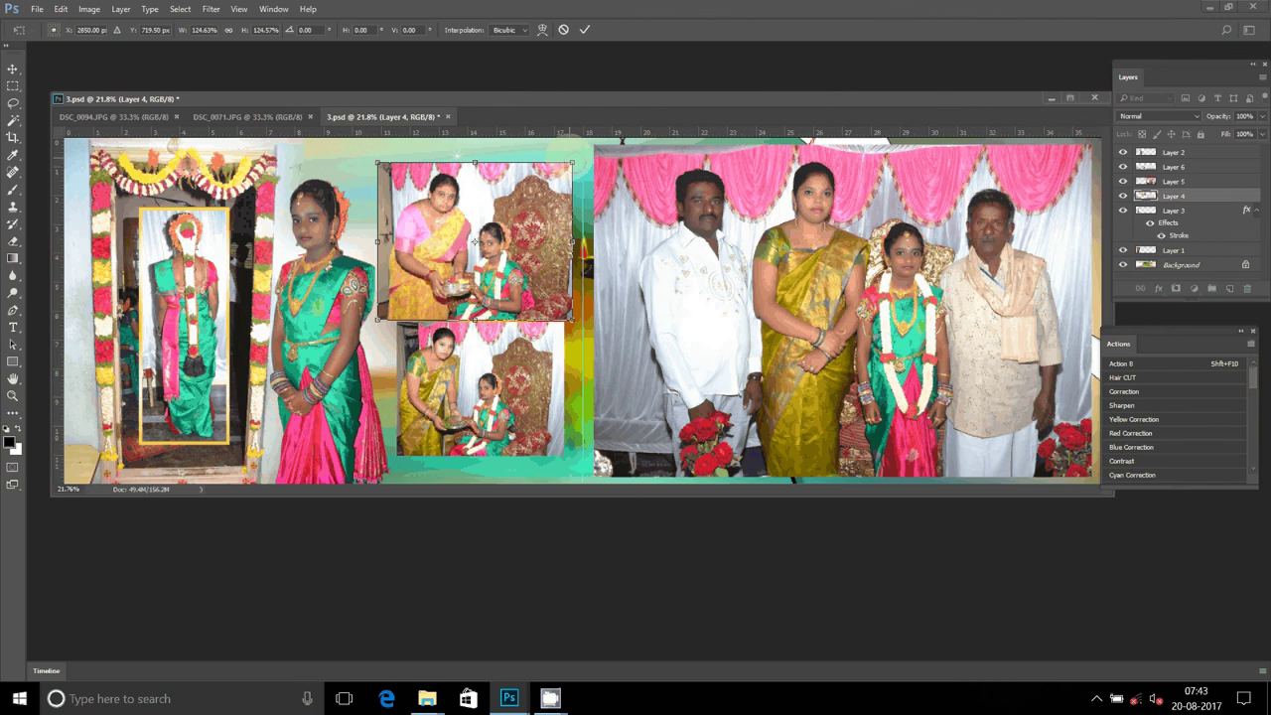
key(Return)
drag(467, 334, 468, 354)
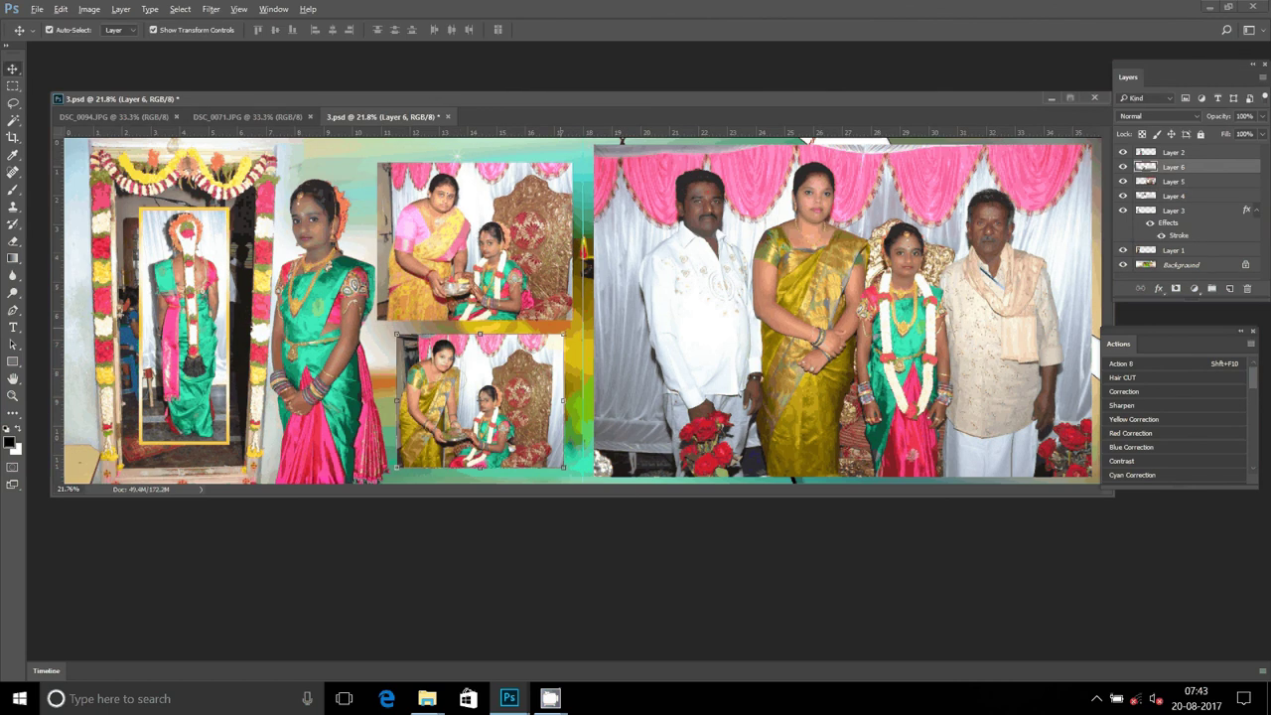
drag(565, 335, 571, 329)
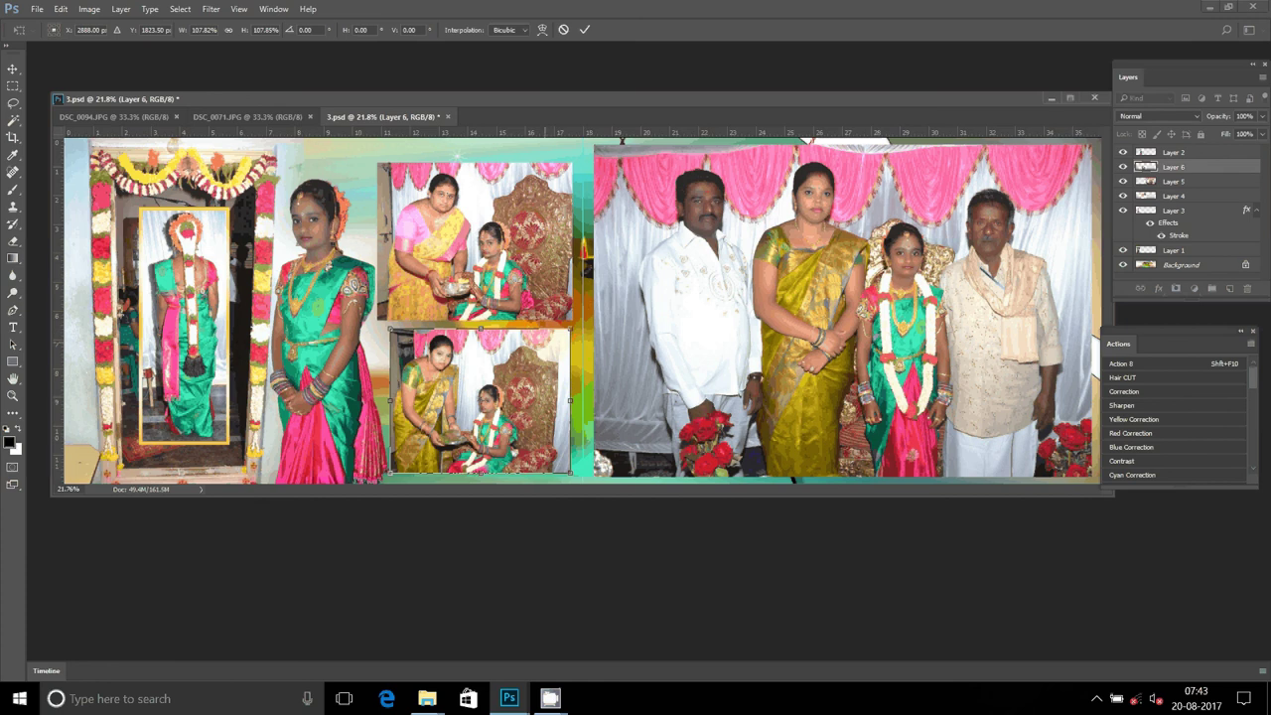
key(Return)
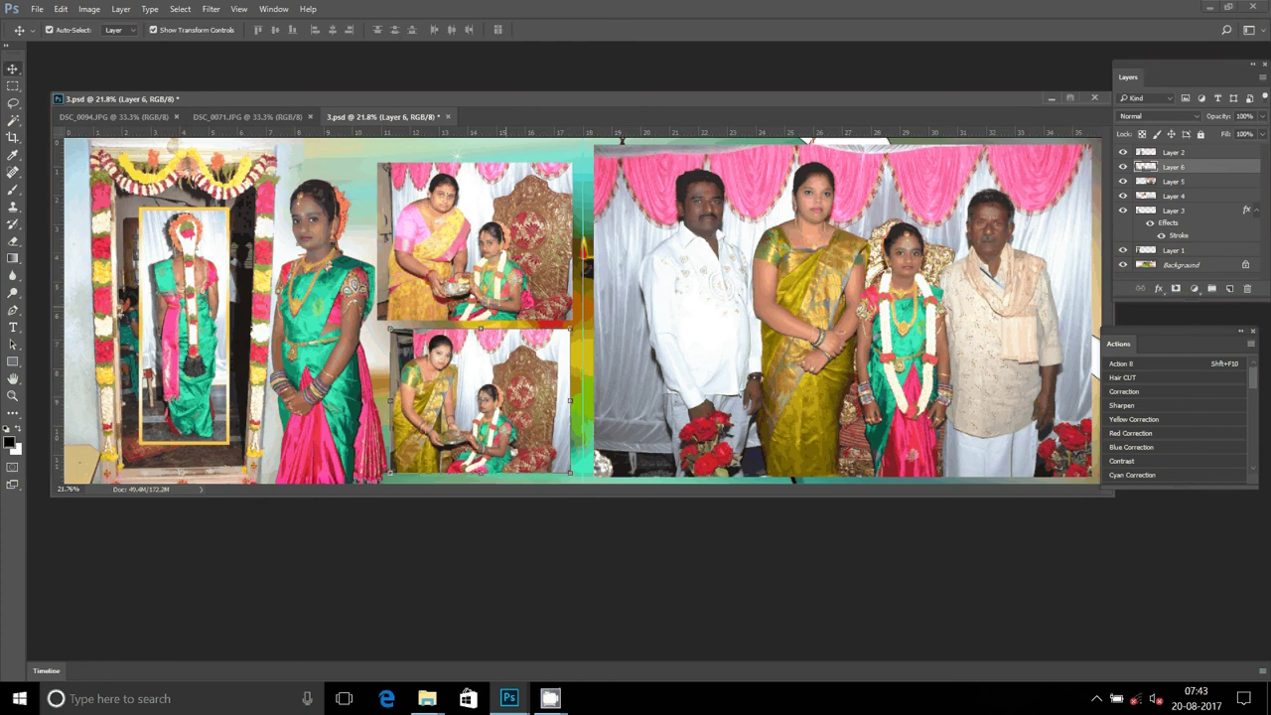
Add a gold gradient Stroke effect to Layer 4 and copy its layer style
click(1174, 196)
click(1160, 289)
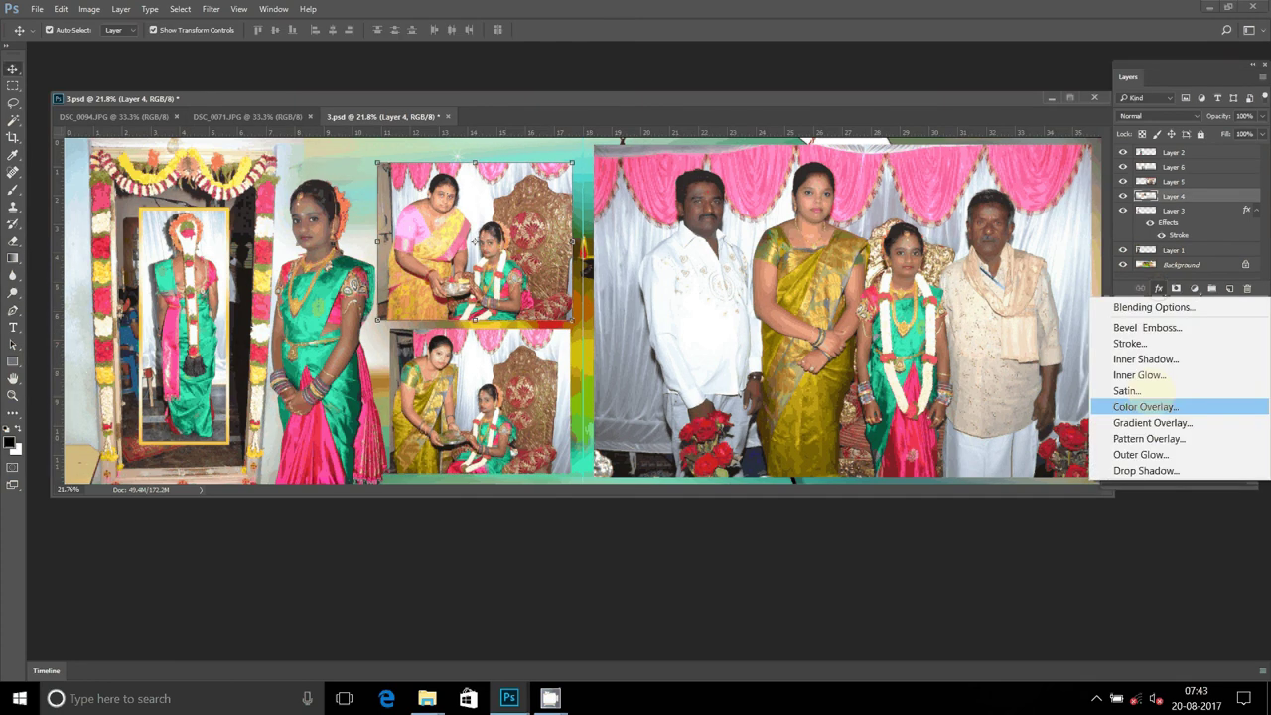
click(1131, 343)
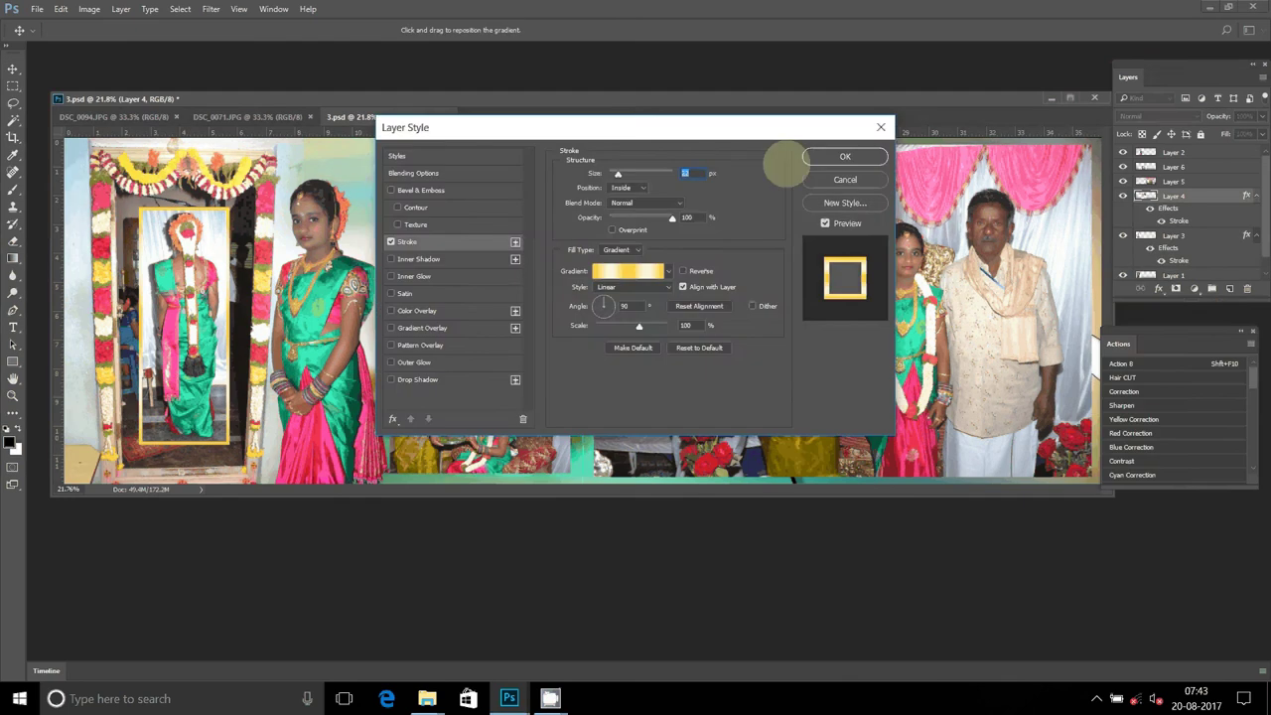
click(844, 156)
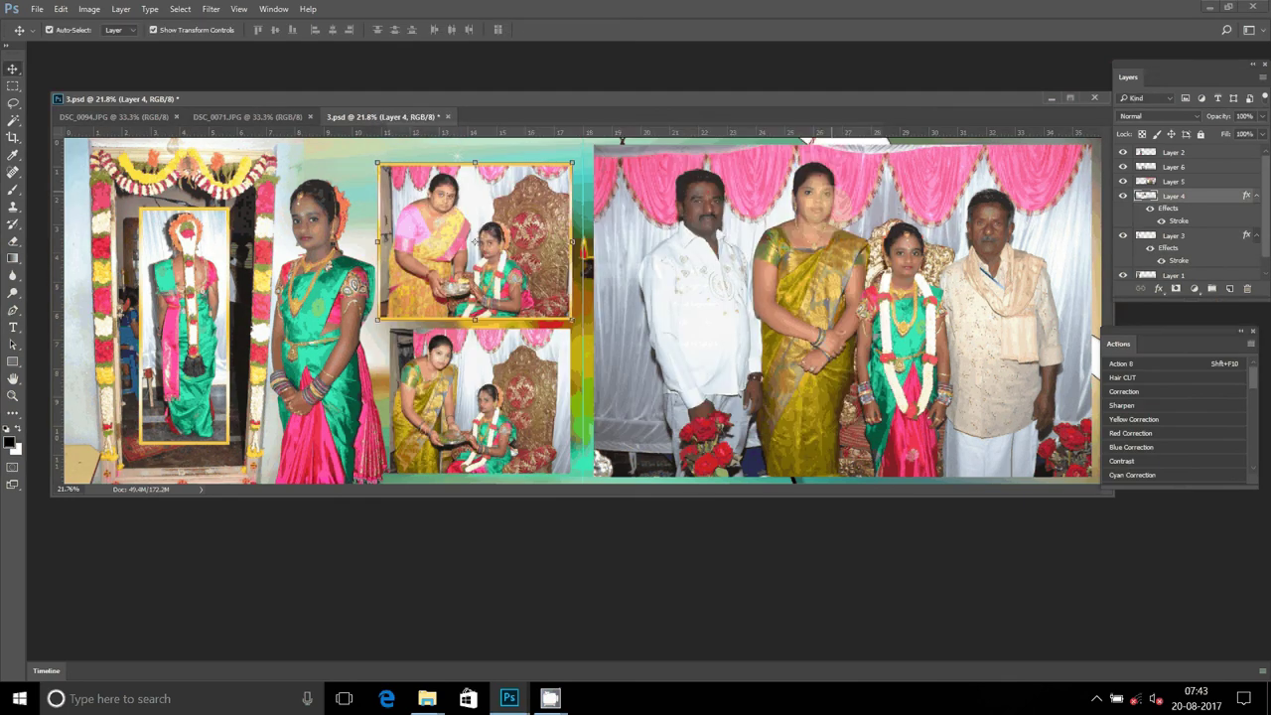
right_click(1224, 196)
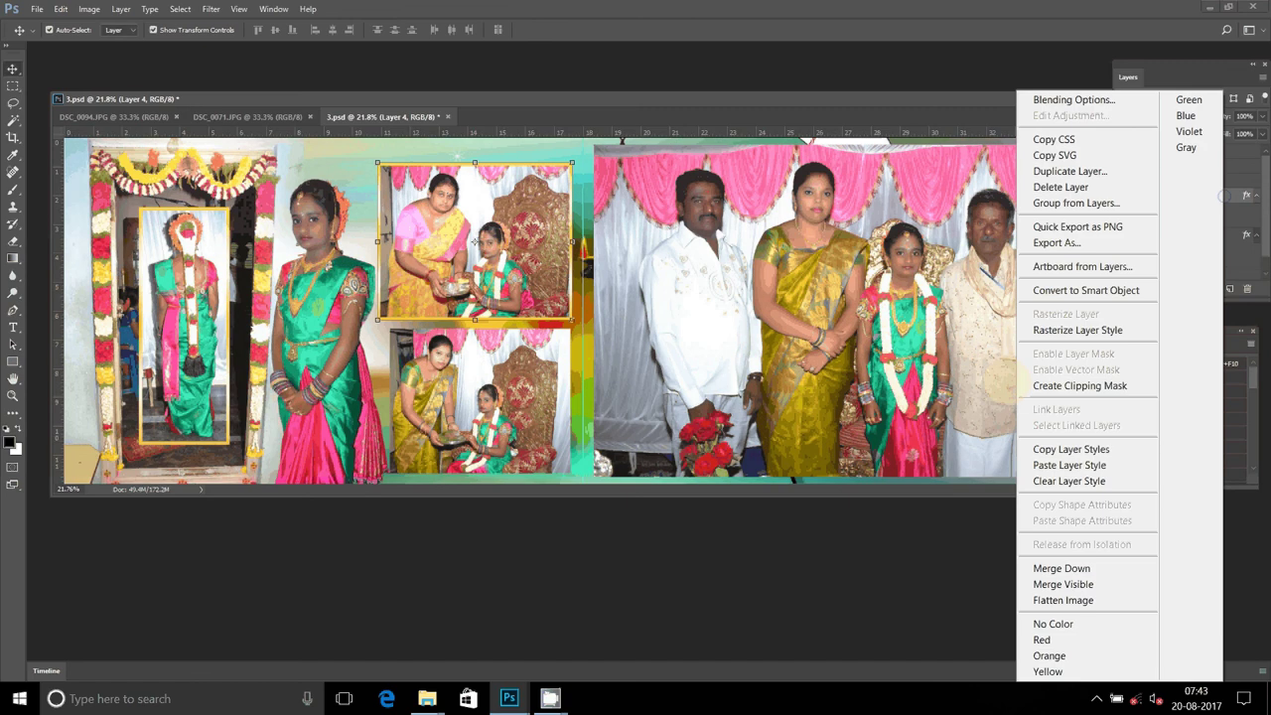
key(Escape)
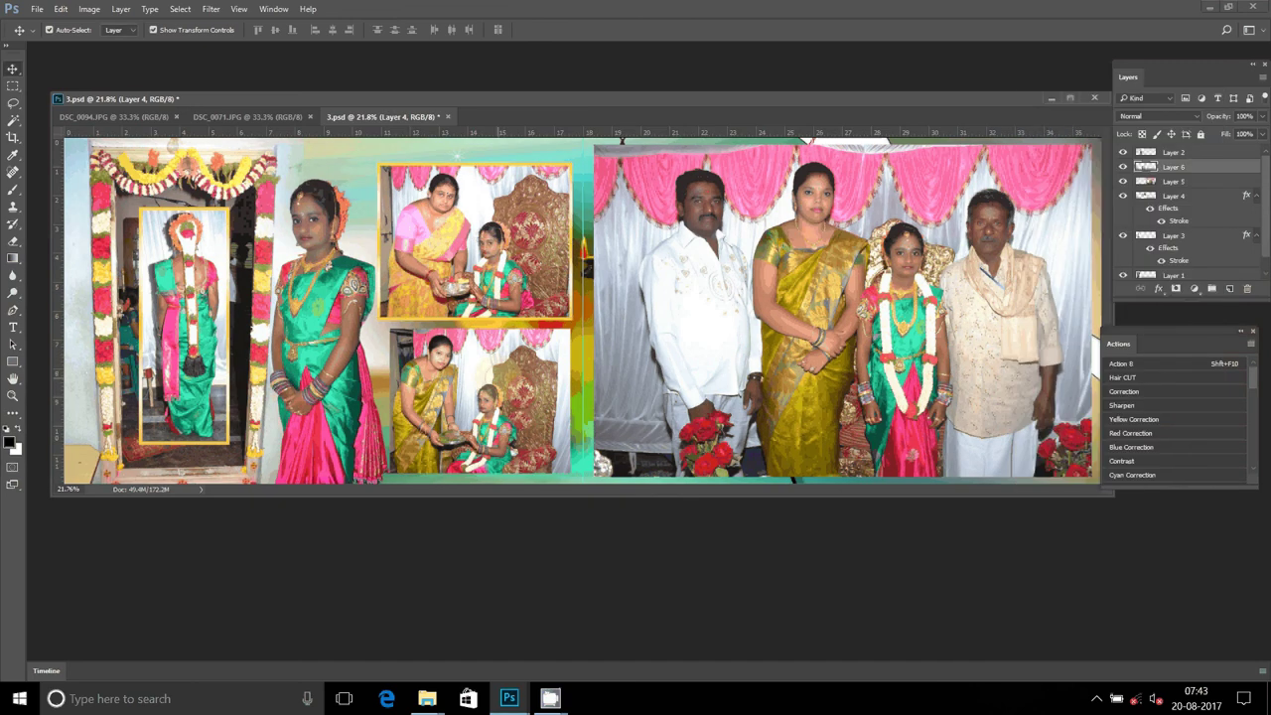
Paste the gold stroke layer style onto Layer 6 and Layer 5
click(1202, 167)
right_click(1201, 167)
click(1072, 464)
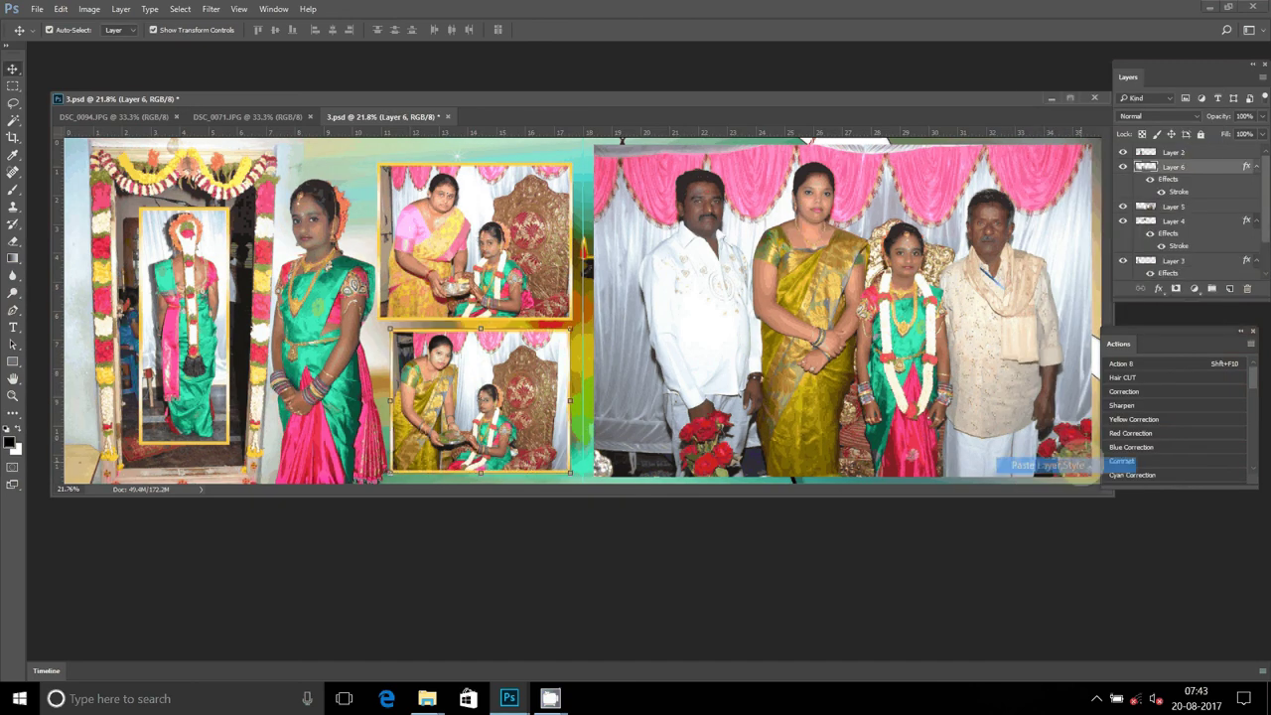
click(1241, 206)
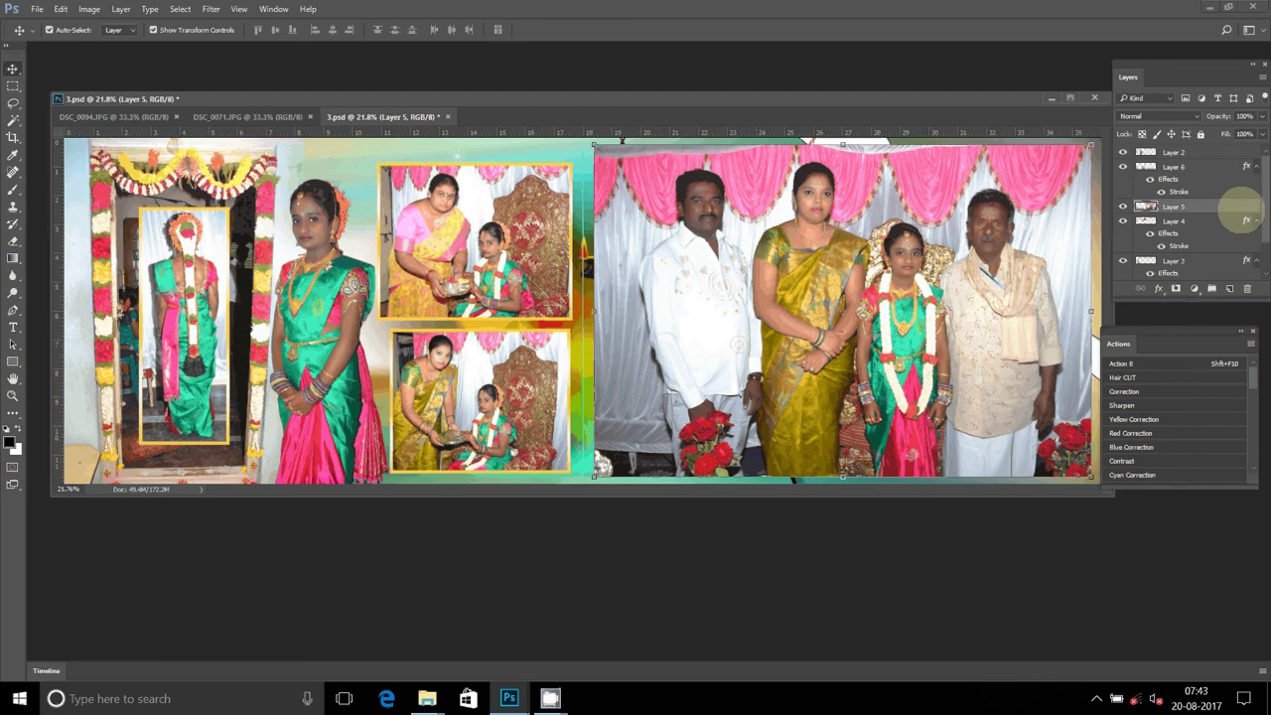
right_click(1242, 207)
click(1085, 465)
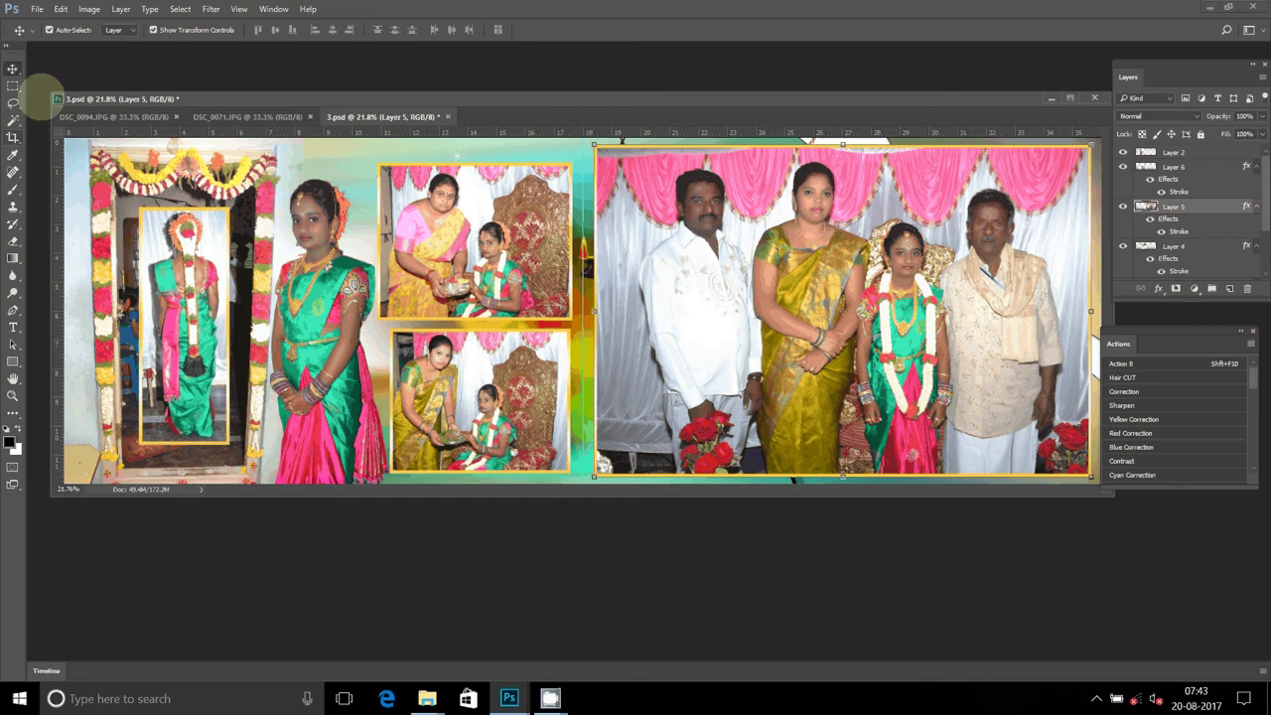
Flatten 3.psd with Layer > Merge Visible into one Background, then open File > Save As
click(37, 9)
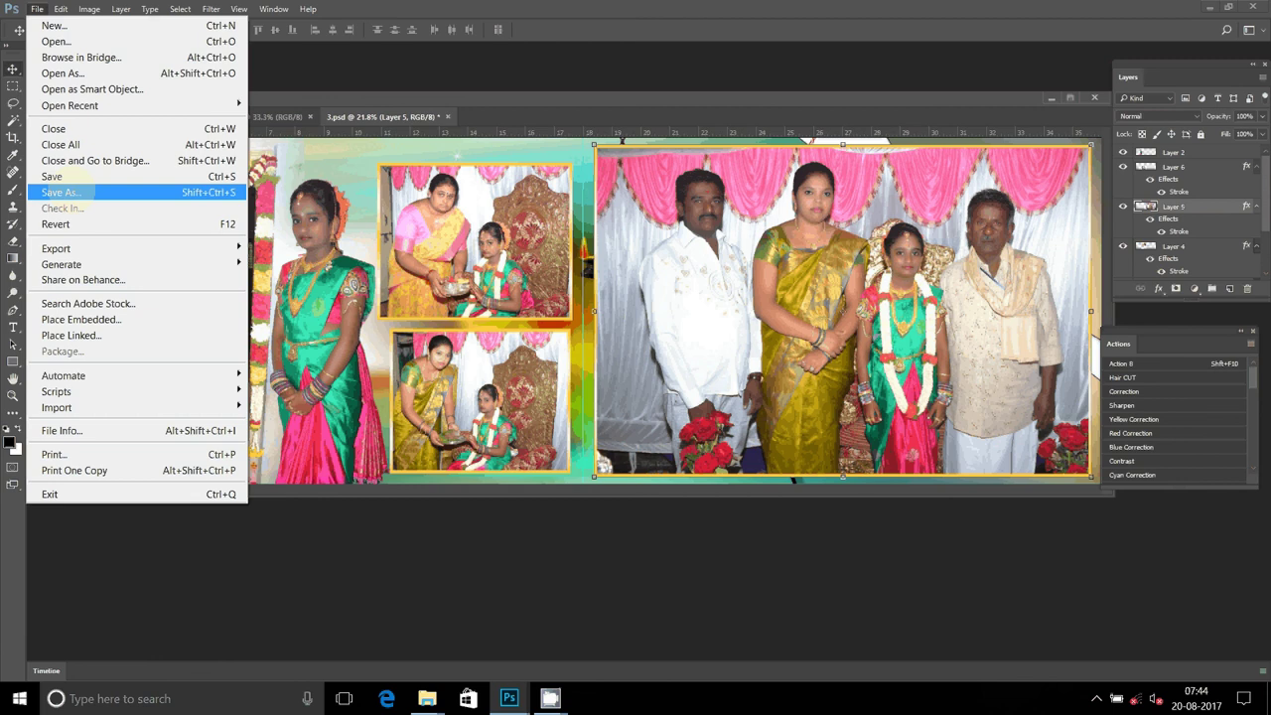
click(77, 192)
click(120, 9)
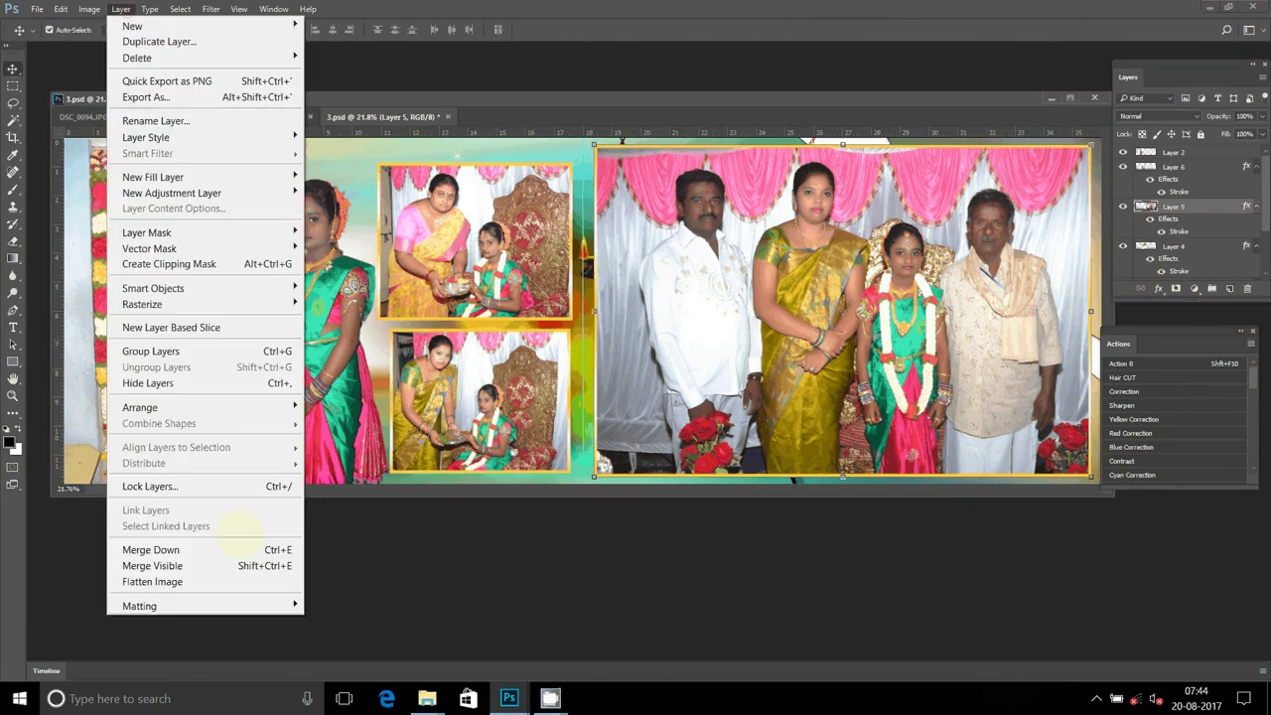
click(199, 565)
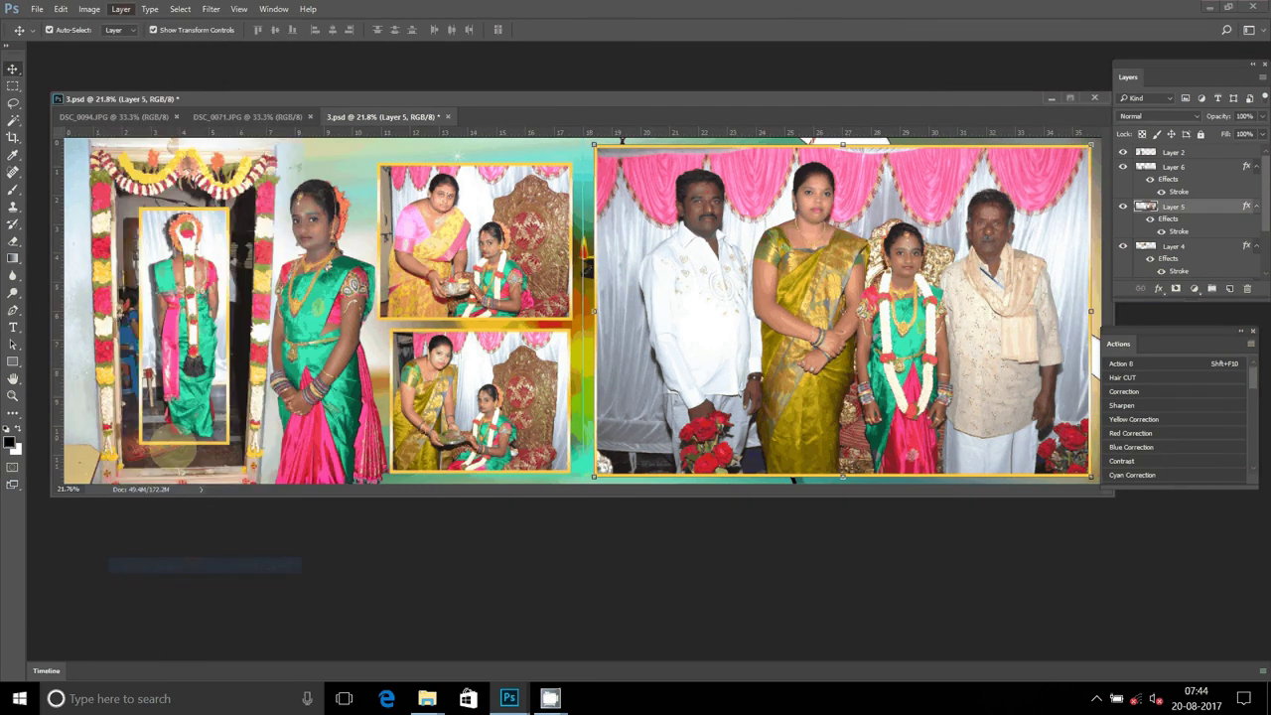
click(36, 9)
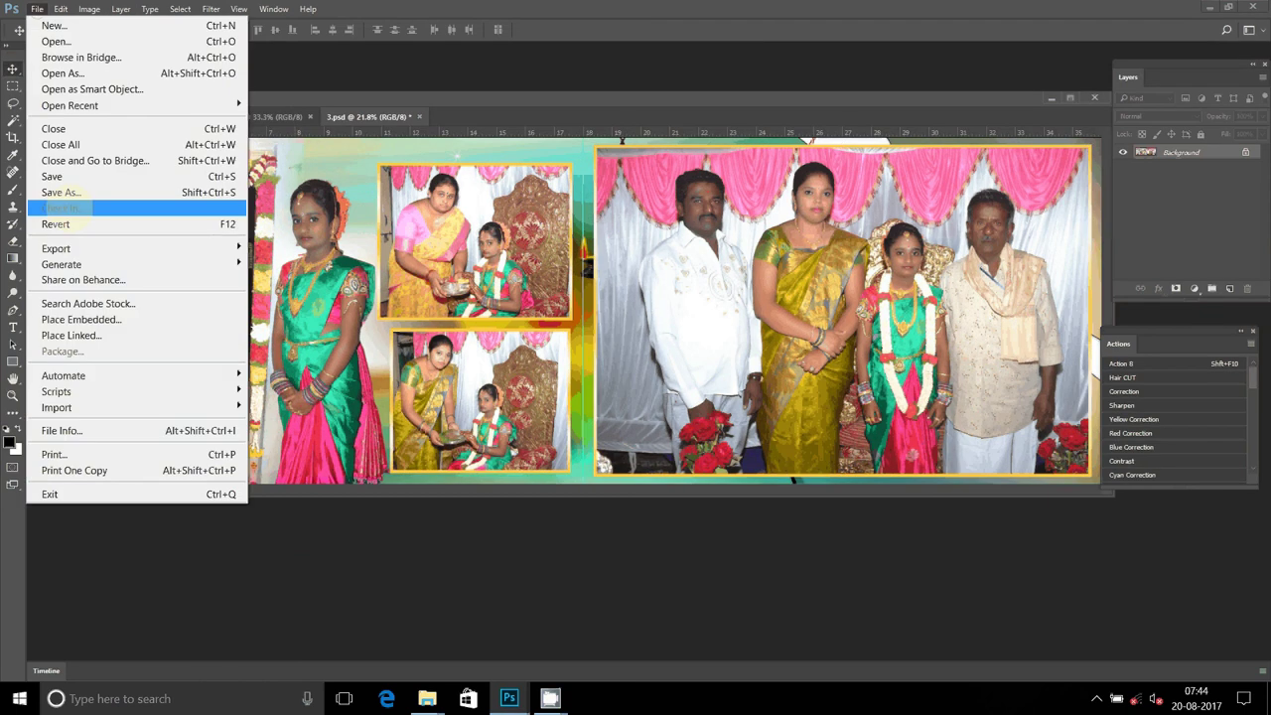
click(75, 192)
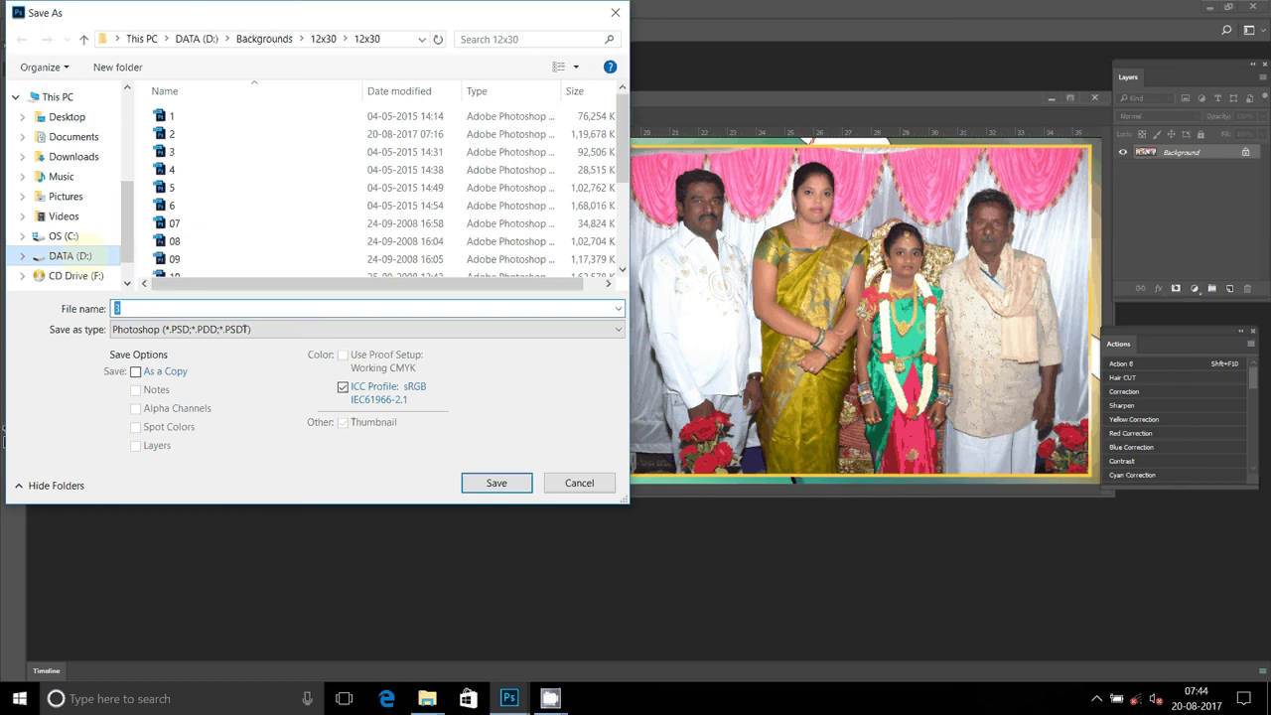
Save the spread as JPEG file 03 in D:\A2 at Maximum quality 12
click(68, 254)
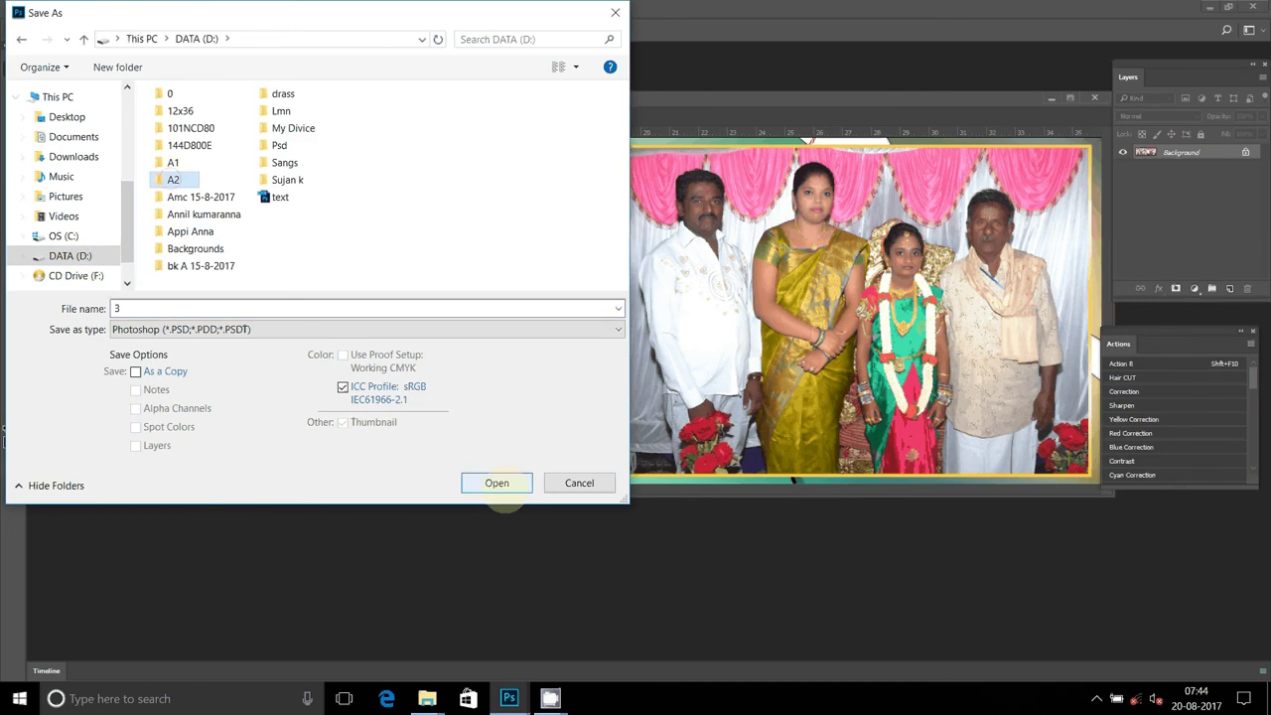
click(496, 482)
click(243, 329)
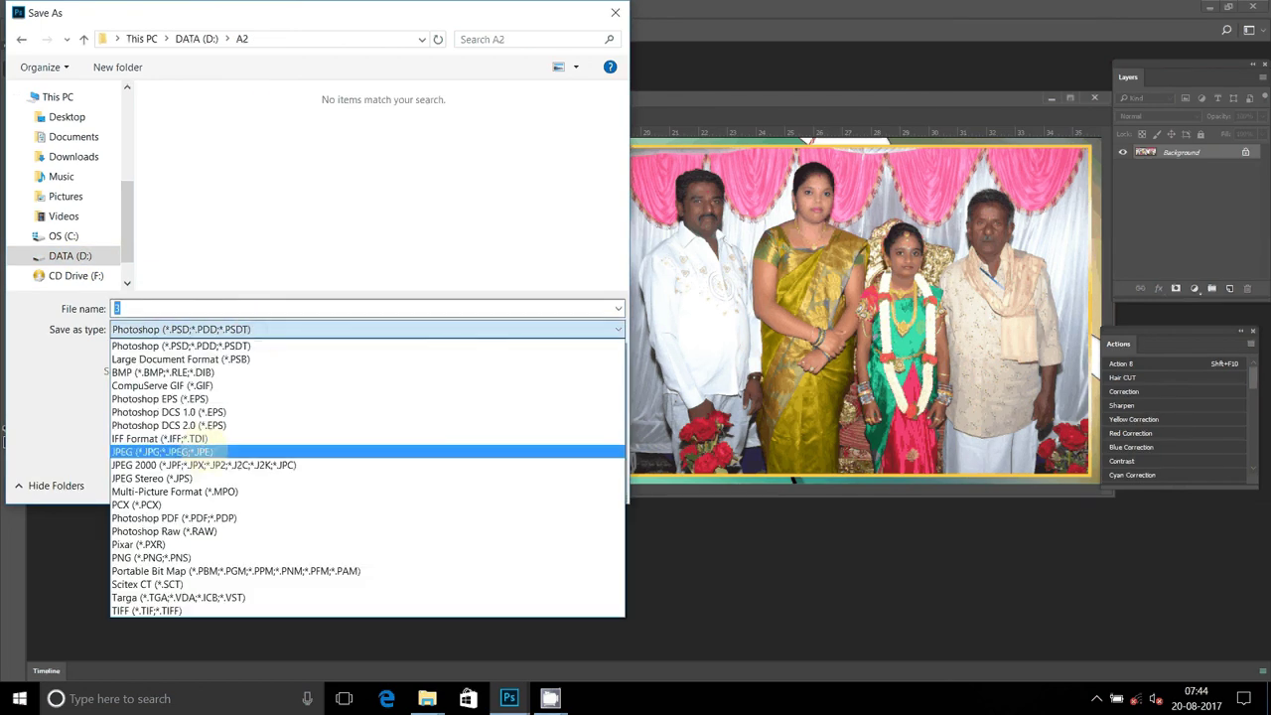
click(204, 451)
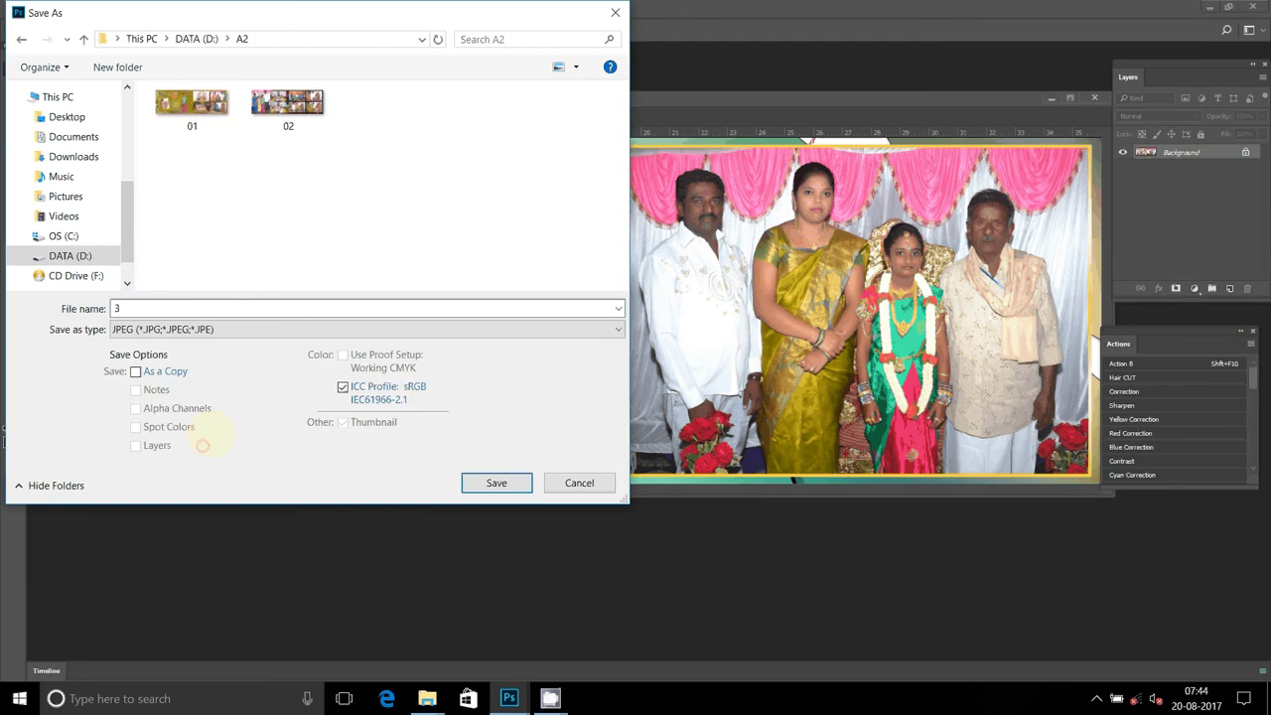
double_click(217, 309)
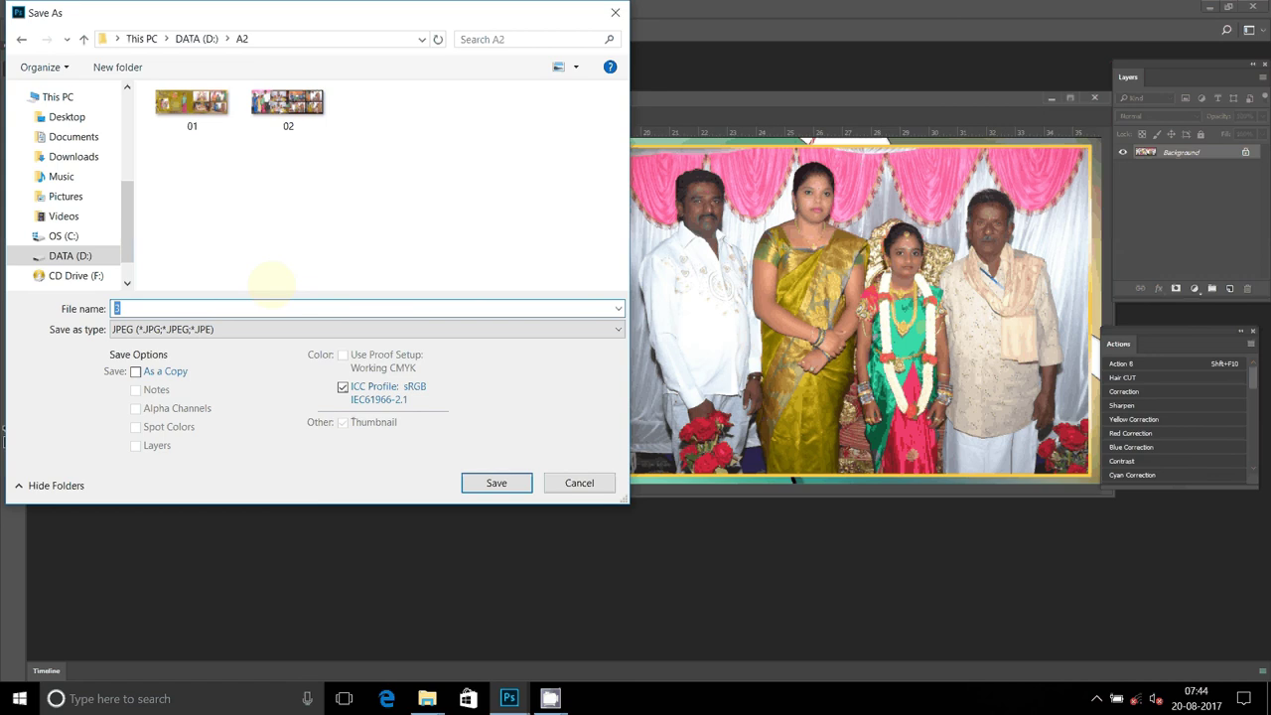
click(244, 314)
key(BackSpace)
text(0)
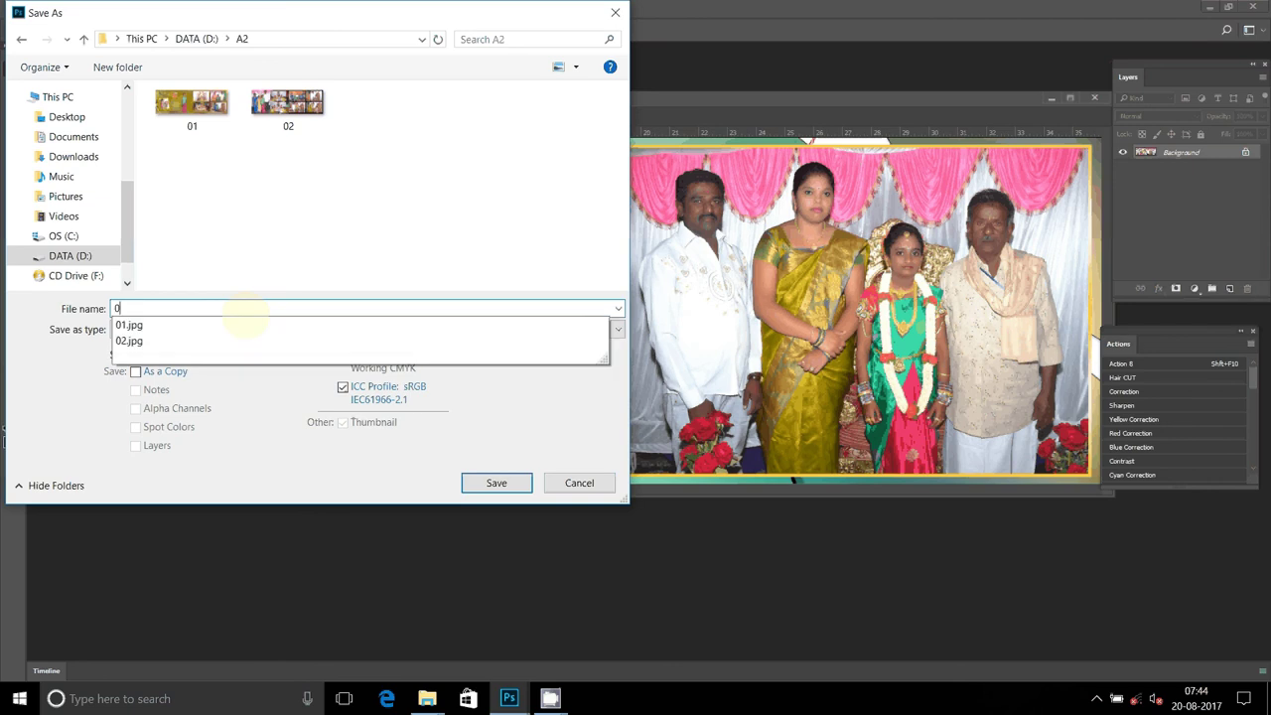
text(3)
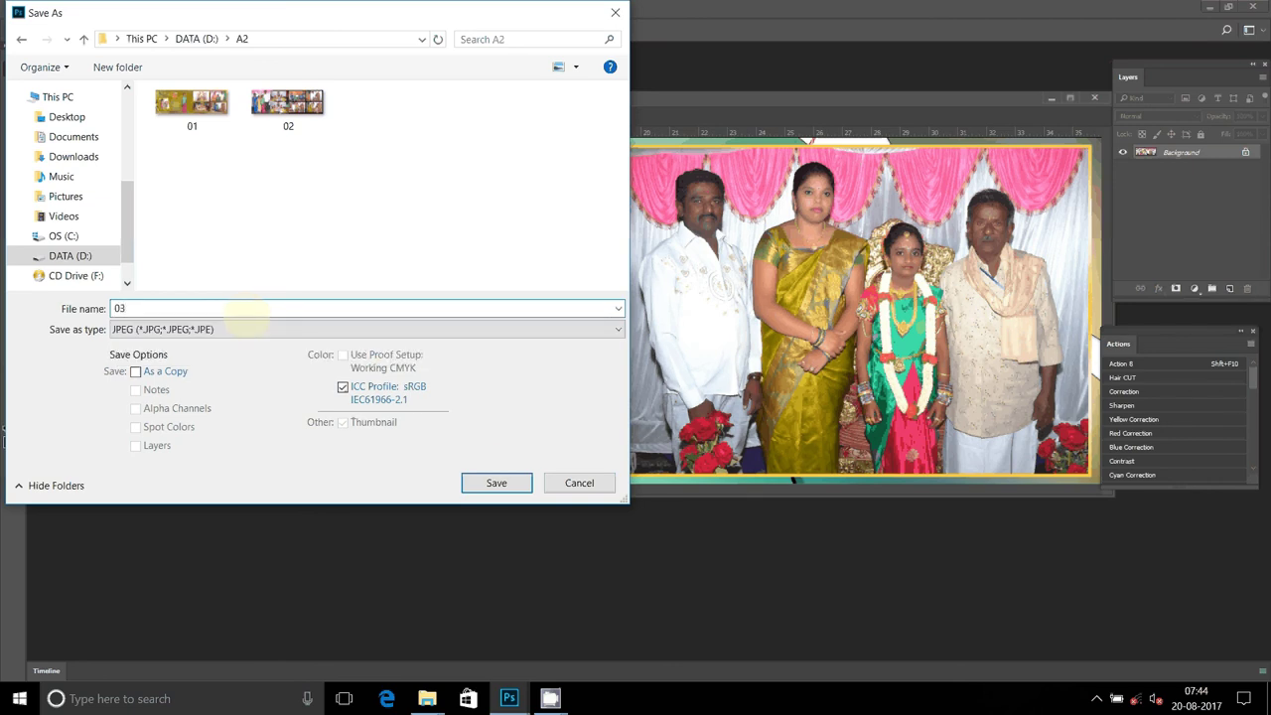
click(487, 485)
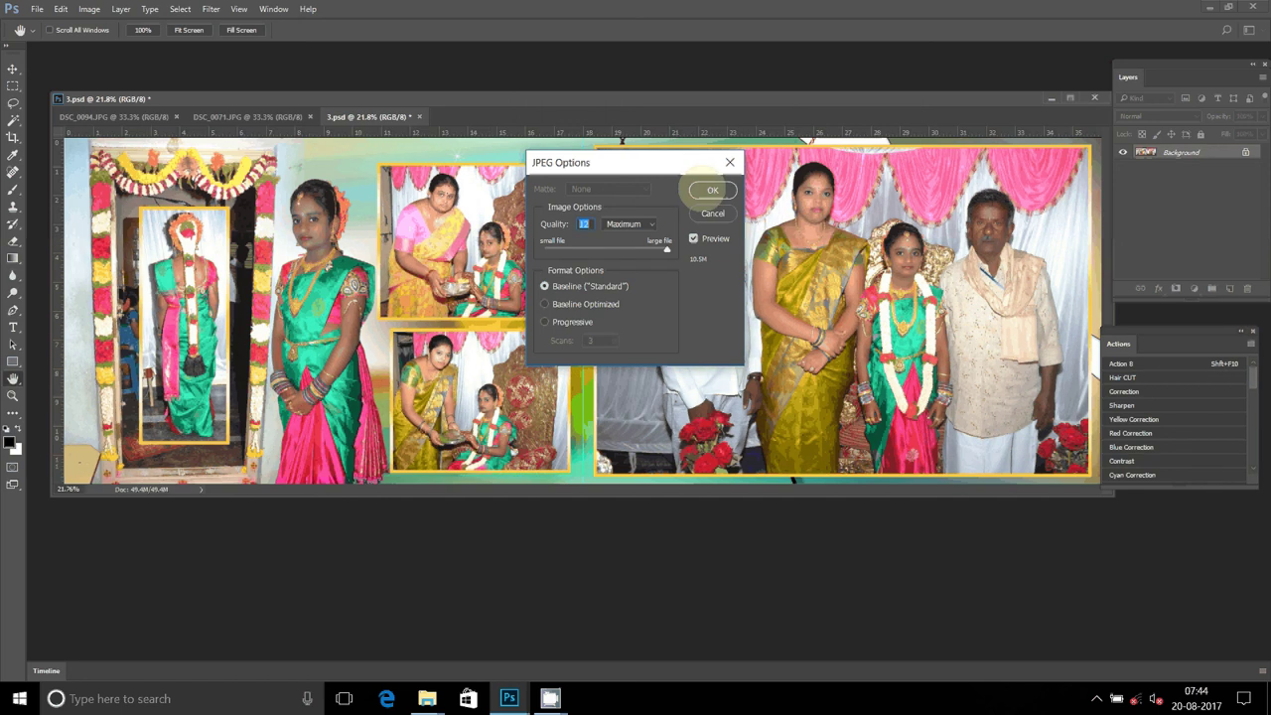
click(712, 189)
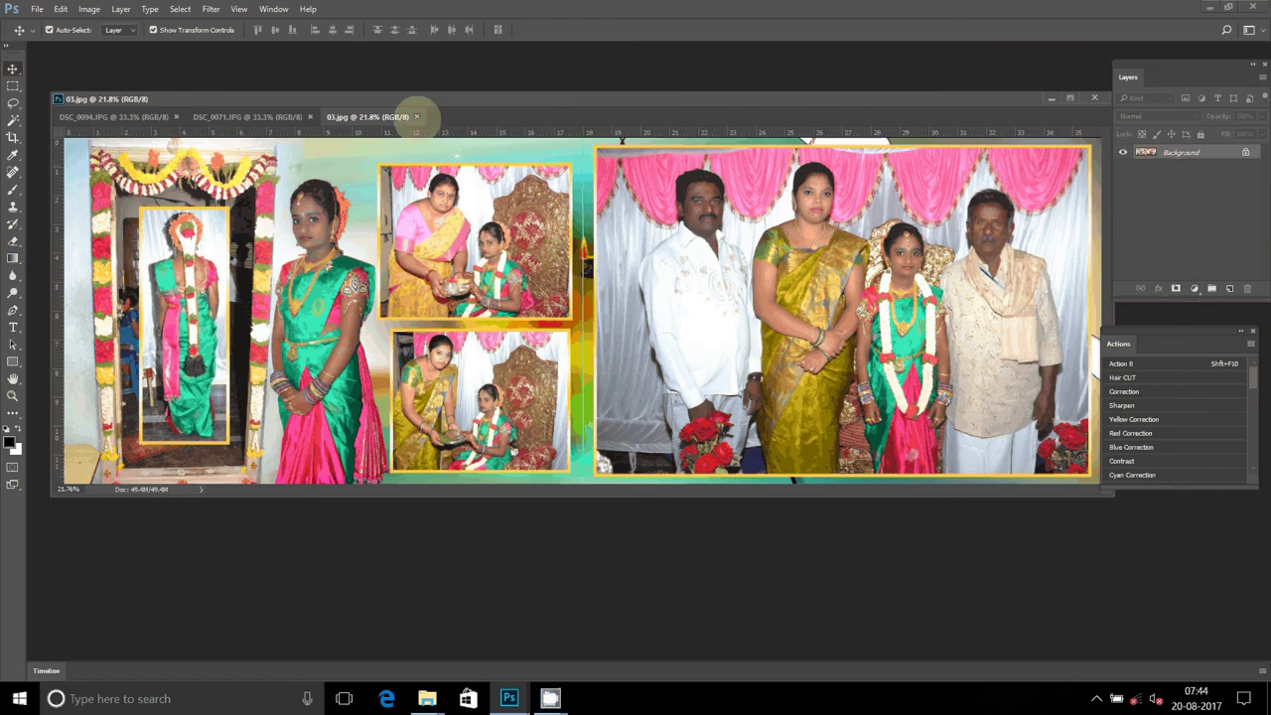
Close the 03.jpg document and drag the DSC_0071.JPG window lower on screen
click(416, 116)
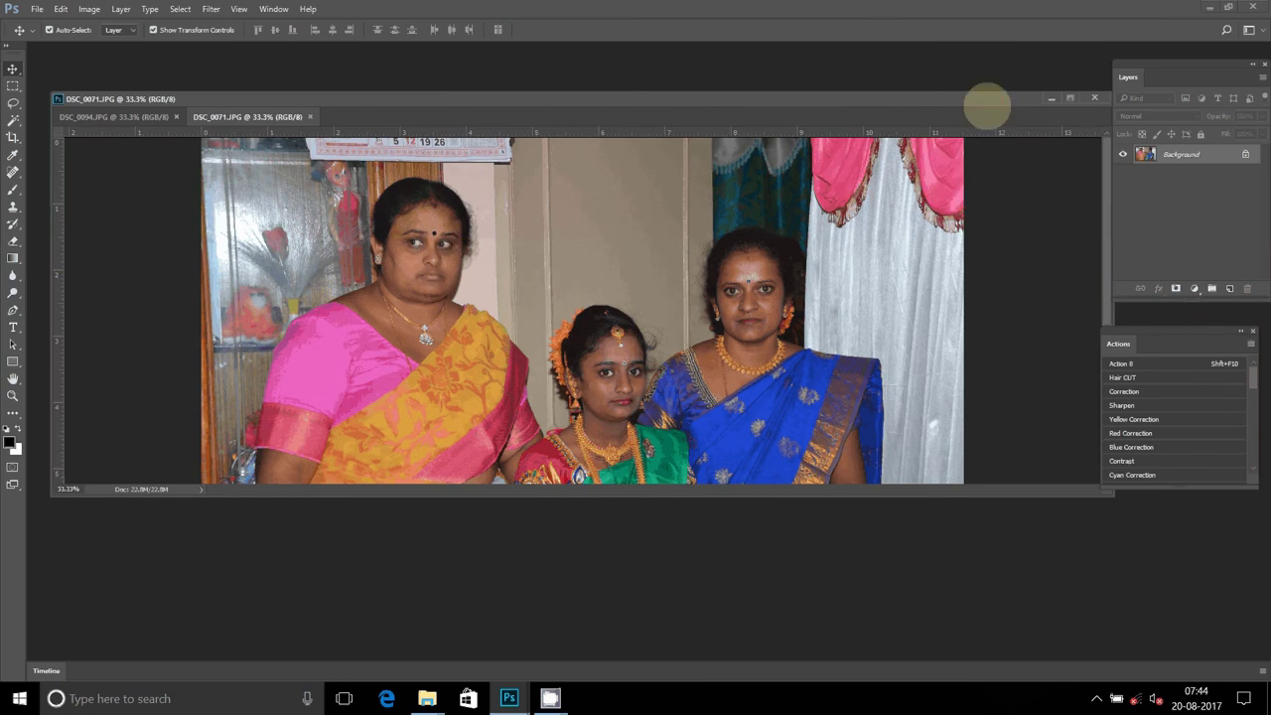
drag(987, 105, 969, 262)
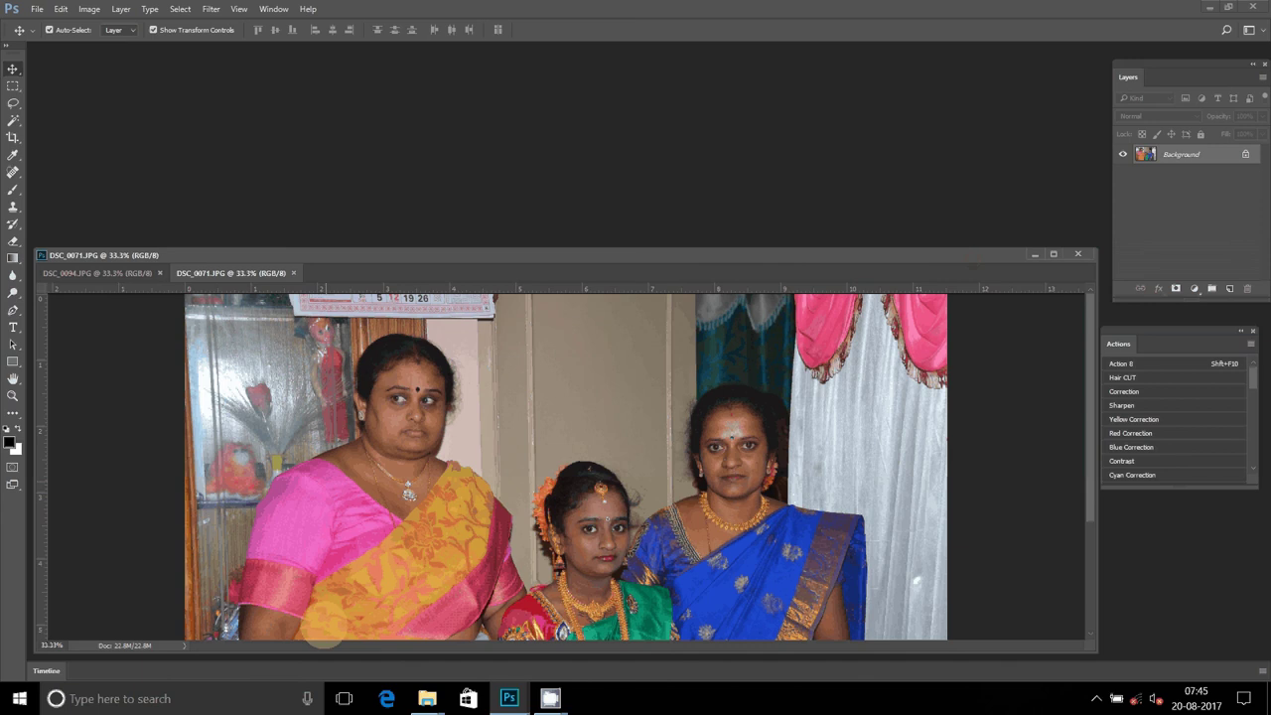
click(551, 698)
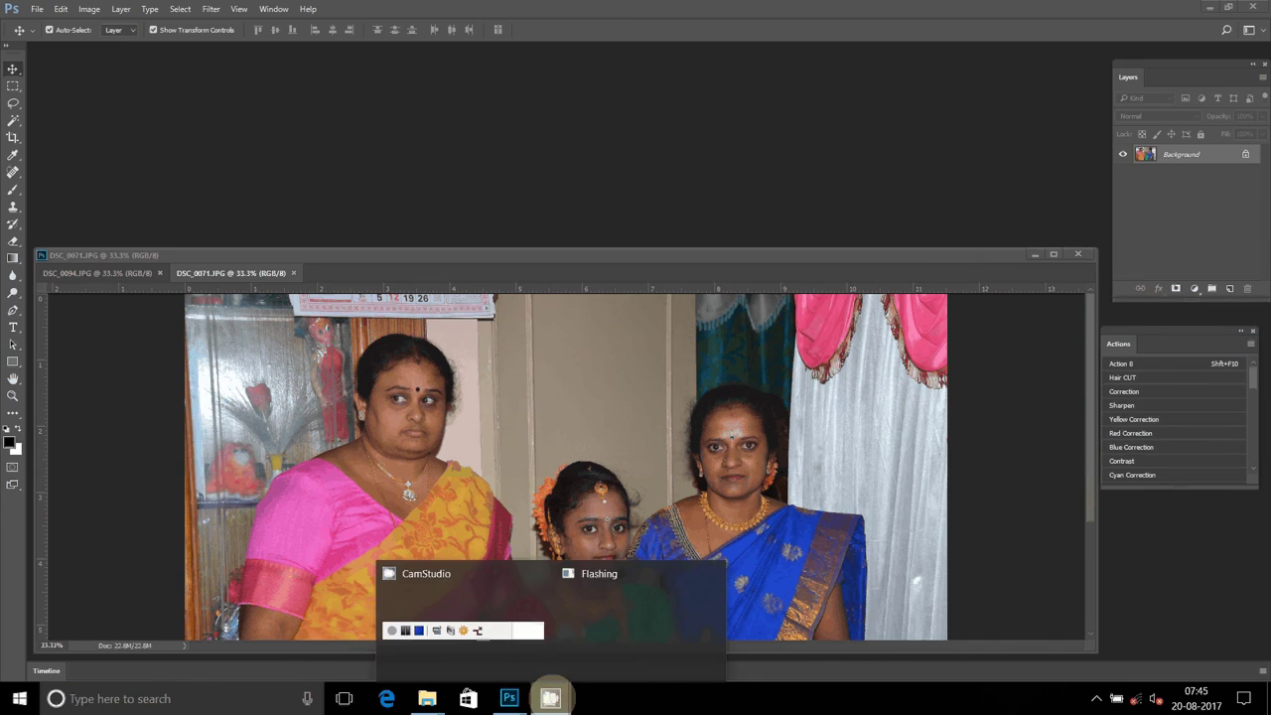